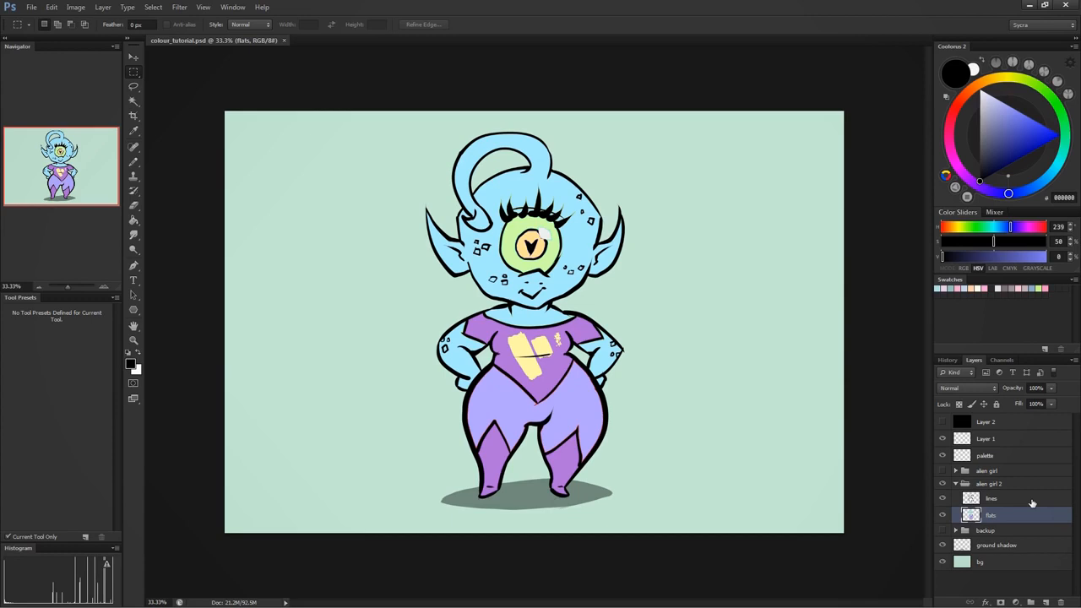
- Create a new layer directly above the flats layer and activate the Pencil tool
{"action": "left_click", "coordinate": [1044, 602]}
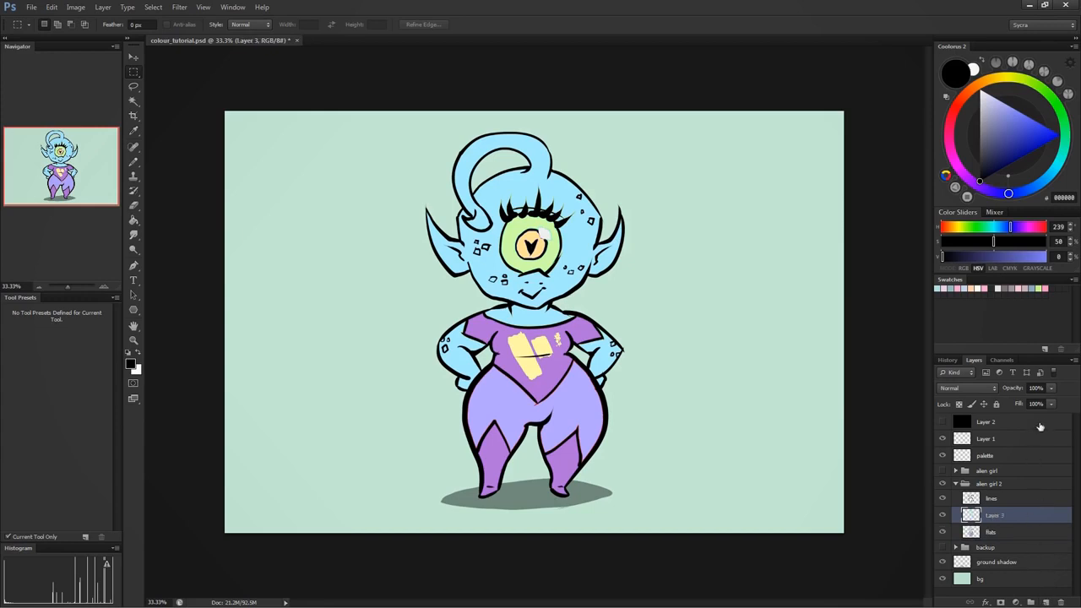
{"action": "left_click", "coordinate": [134, 161]}
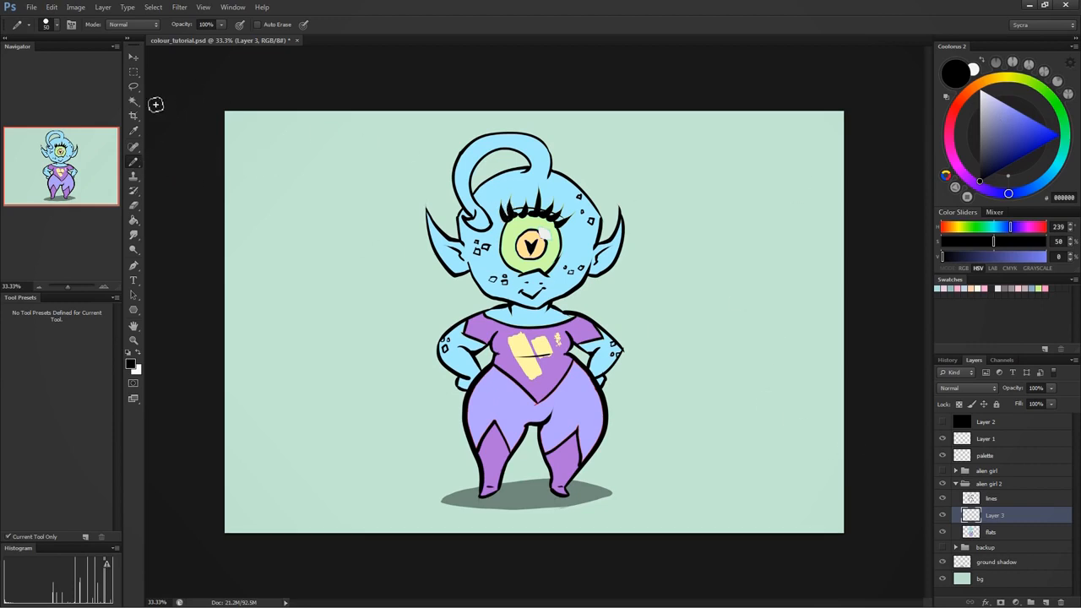
{"action": "left_click", "coordinate": [133, 86]}
{"action": "left_click", "coordinate": [132, 161]}
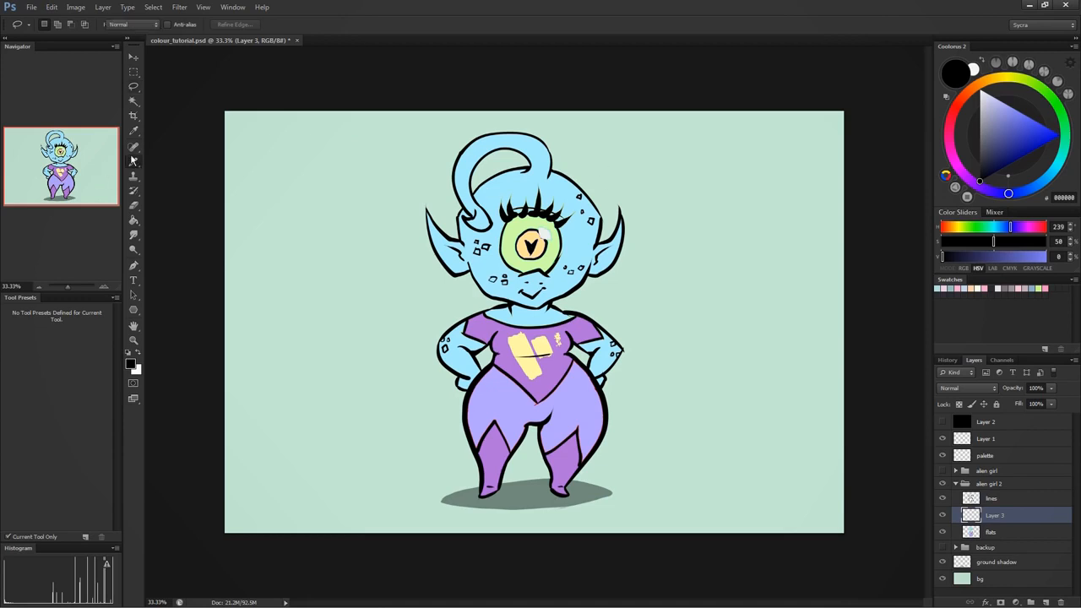
- Mask the alien girl 2 group to the outline of the flats layer and make Layer 3 active
{"action": "left_click", "coordinate": [994, 535]}
{"action": "left_click", "coordinate": [974, 537], "text": "ctrl"}
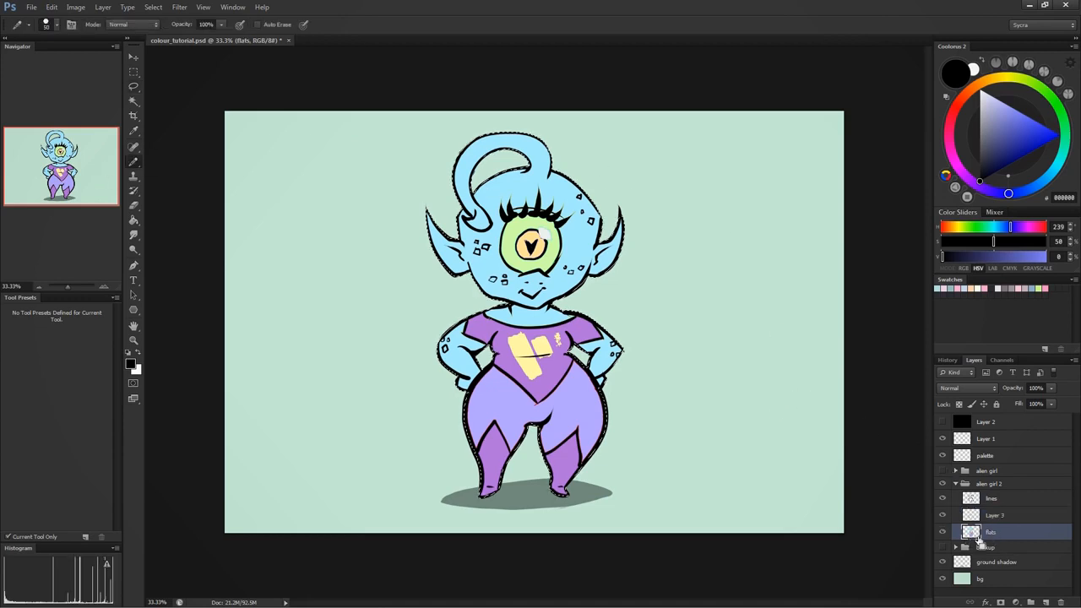
{"action": "left_click", "coordinate": [1015, 484]}
{"action": "left_click", "coordinate": [1000, 602]}
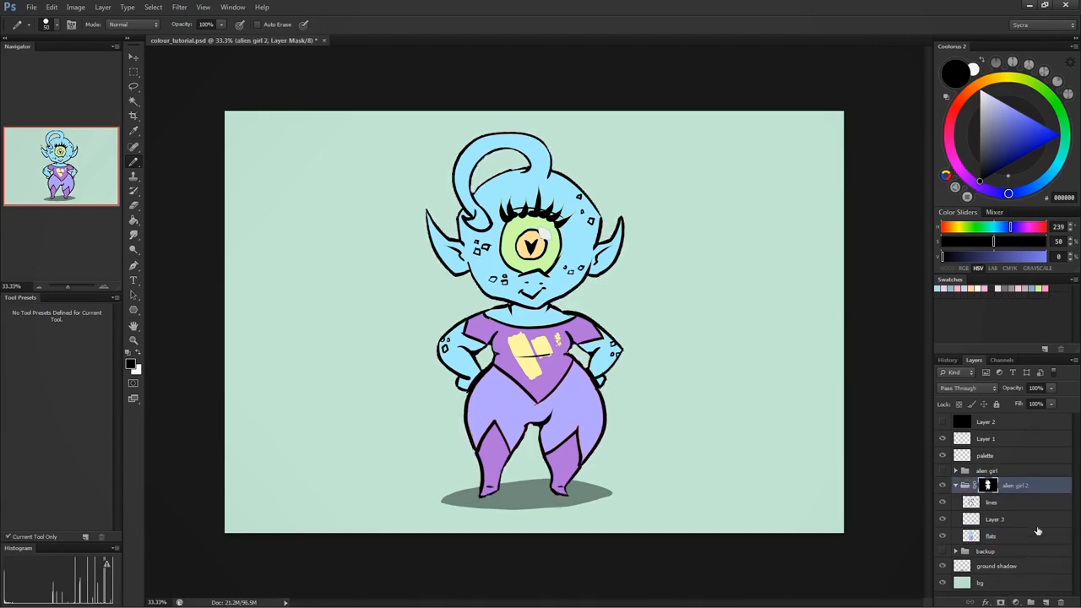
{"action": "left_click", "coordinate": [1038, 521]}
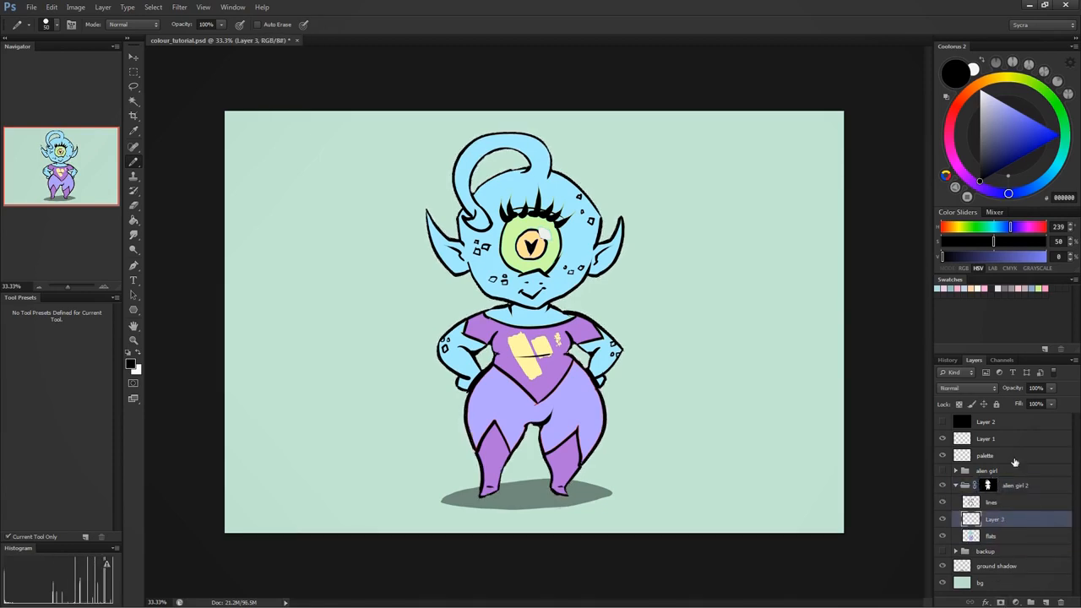
- Check the group mask by toggling the group's visibility and painting two test strokes across the character's edge, undoing each
{"action": "left_click", "coordinate": [943, 485]}
{"action": "left_click", "coordinate": [943, 485]}
{"action": "mouse_move", "coordinate": [615, 183]}
{"action": "left_mouse_down"}
{"action": "mouse_move", "coordinate": [458, 295]}
{"action": "mouse_move", "coordinate": [573, 273]}
{"action": "mouse_move", "coordinate": [607, 341]}
{"action": "mouse_move", "coordinate": [576, 459]}
{"action": "mouse_move", "coordinate": [595, 477]}
{"action": "left_mouse_up"}
{"action": "key", "text": "ctrl+z"}
{"action": "mouse_move", "coordinate": [660, 200]}
{"action": "left_mouse_down"}
{"action": "mouse_move", "coordinate": [402, 309]}
{"action": "mouse_move", "coordinate": [474, 464]}
{"action": "mouse_move", "coordinate": [588, 489]}
{"action": "left_mouse_up"}
{"action": "key", "text": "ctrl+z"}
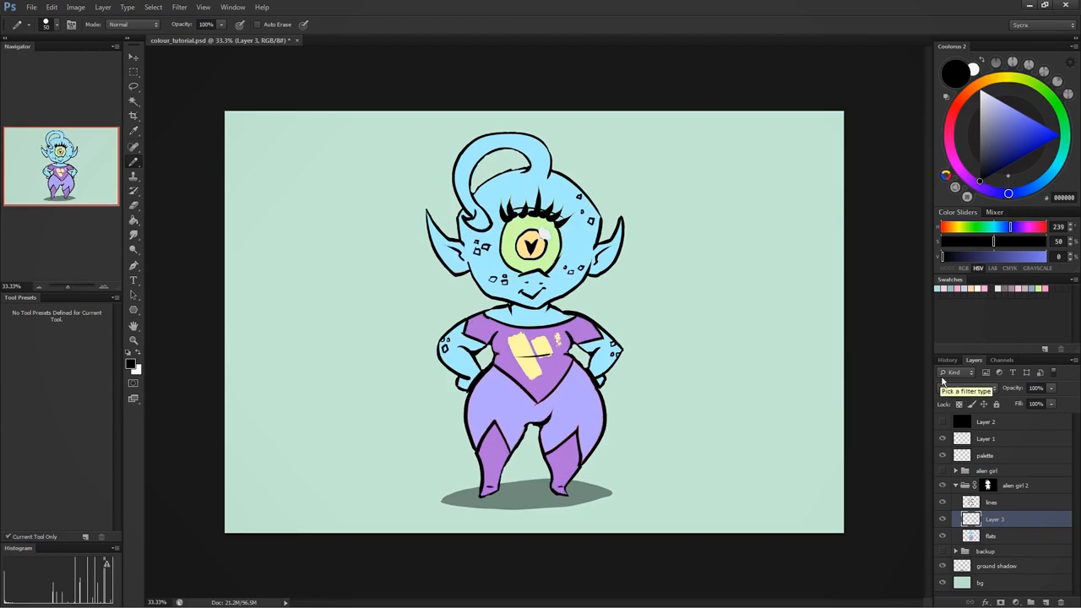
- Set Layer 3 to Multiply blending and choose the muted blue A7C1CE as the painting colour
{"action": "left_click", "coordinate": [966, 388]}
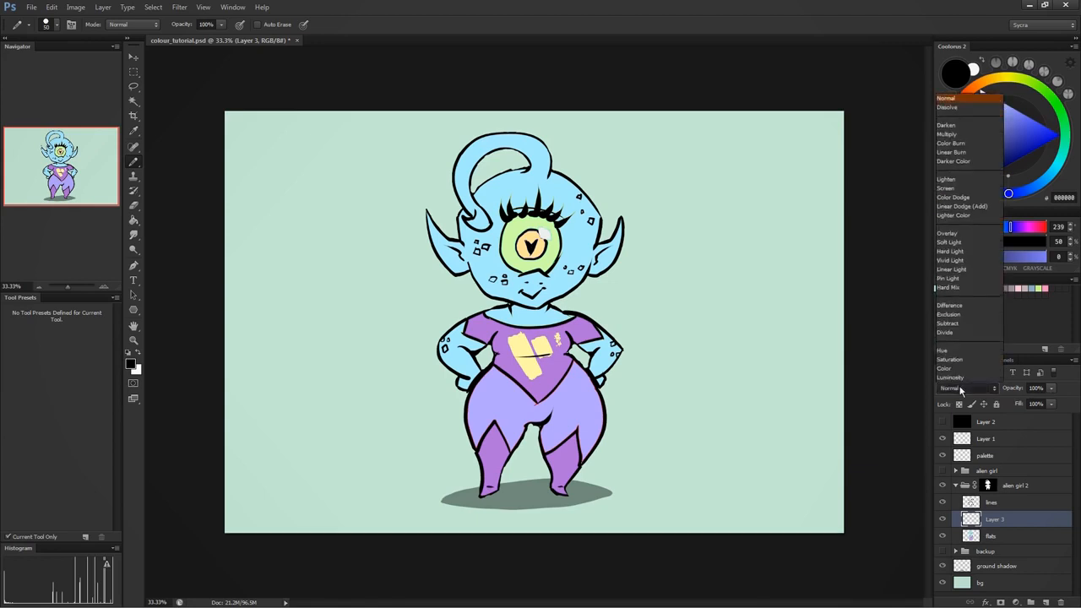
{"action": "left_click", "coordinate": [971, 135]}
{"action": "left_click", "coordinate": [967, 92]}
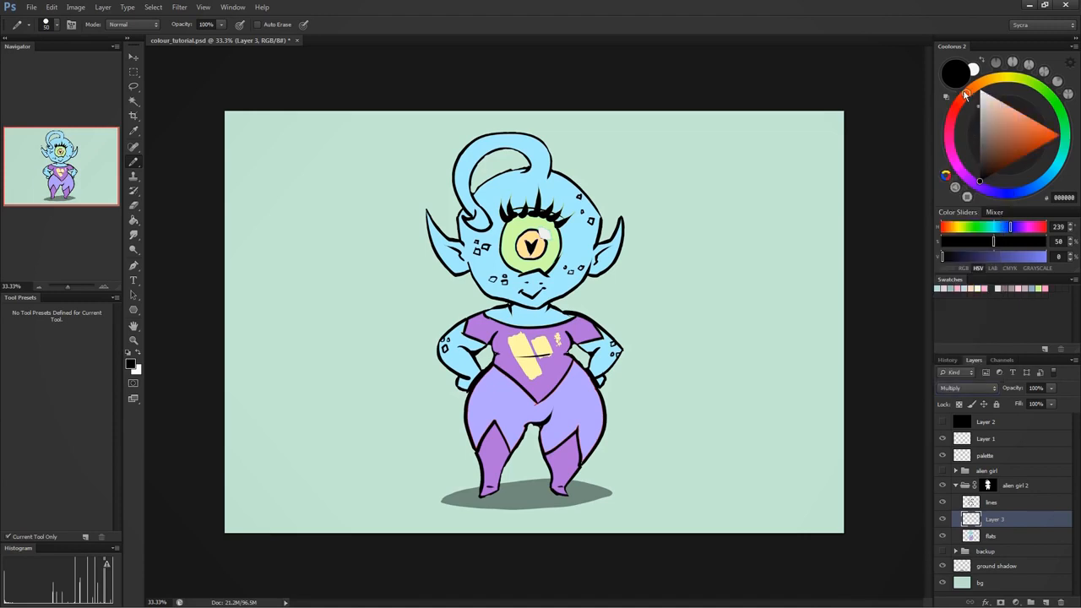
{"action": "left_click", "coordinate": [996, 133]}
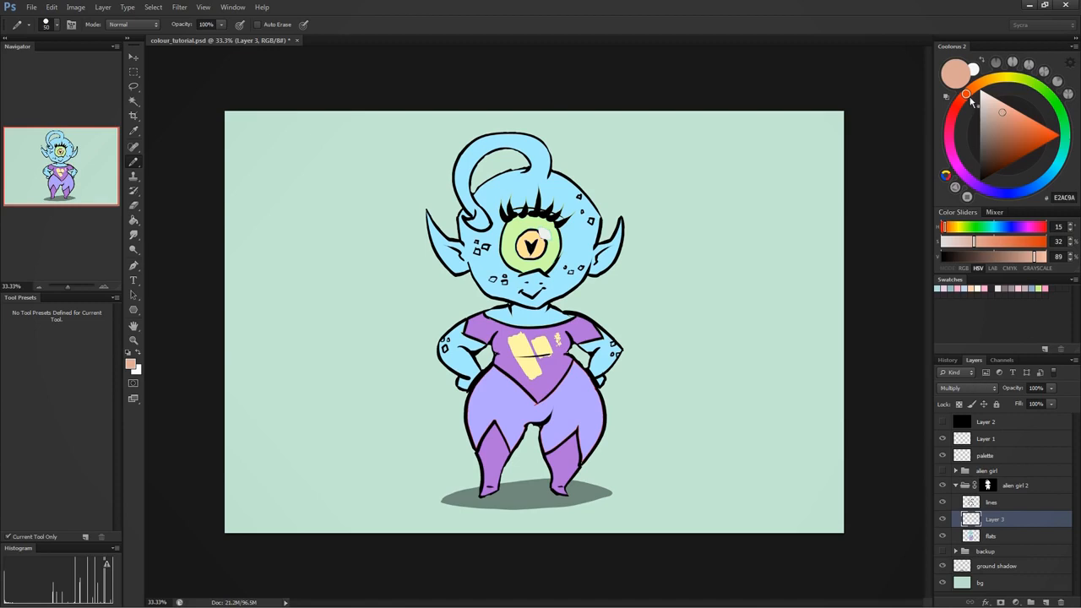
{"action": "mouse_move", "coordinate": [972, 99]}
{"action": "left_mouse_down"}
{"action": "mouse_move", "coordinate": [997, 80]}
{"action": "mouse_move", "coordinate": [951, 118]}
{"action": "mouse_move", "coordinate": [949, 153]}
{"action": "left_mouse_up"}
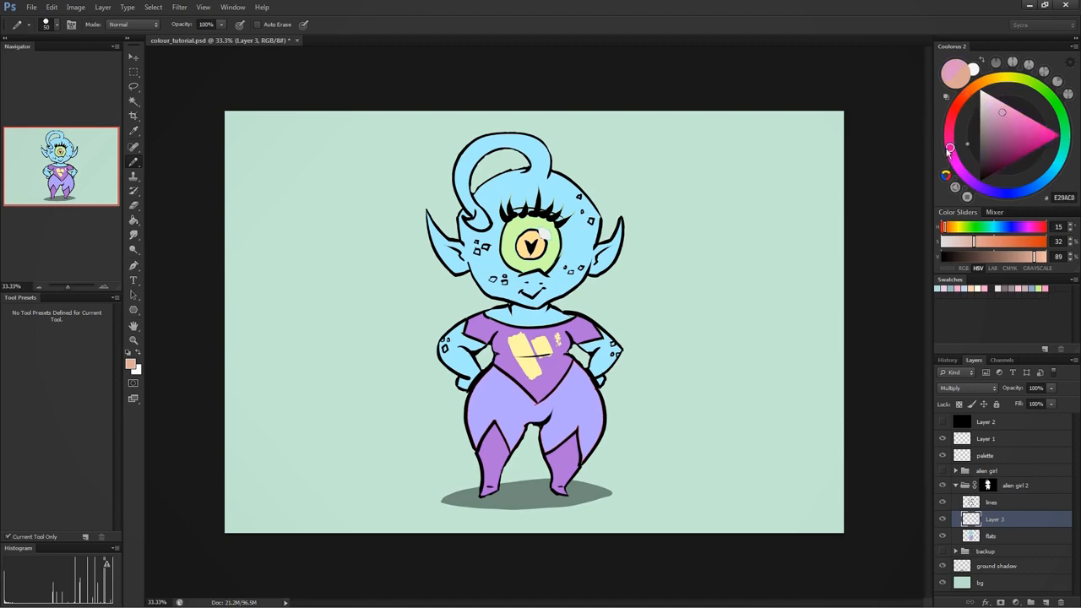
{"action": "mouse_move", "coordinate": [1002, 114]}
{"action": "left_mouse_down"}
{"action": "mouse_move", "coordinate": [984, 93]}
{"action": "mouse_move", "coordinate": [992, 125]}
{"action": "mouse_move", "coordinate": [1005, 116]}
{"action": "mouse_move", "coordinate": [992, 116]}
{"action": "left_mouse_up"}
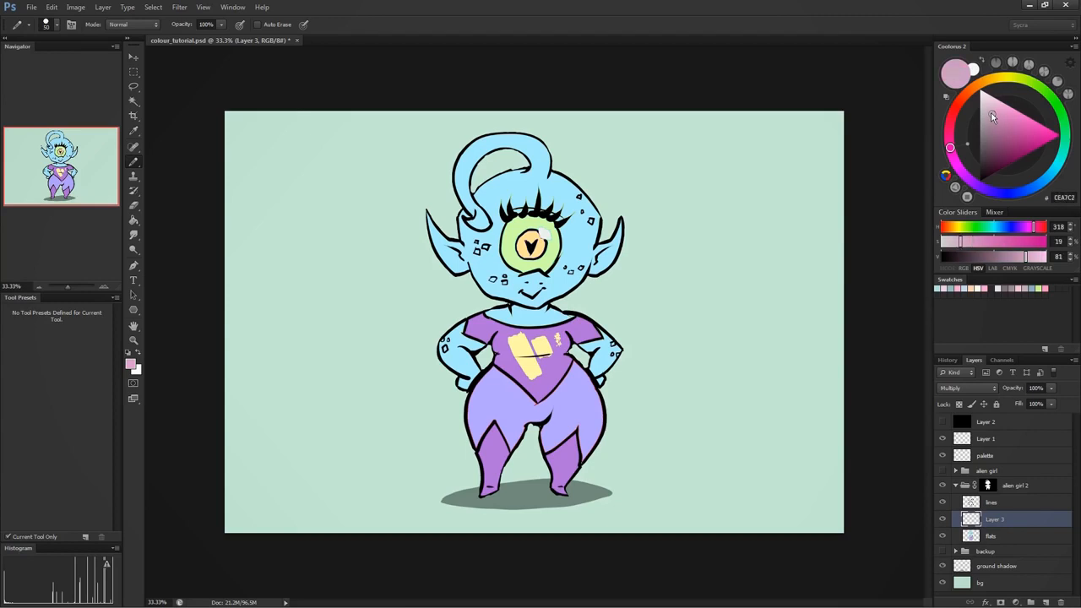
{"action": "left_click", "coordinate": [1043, 179]}
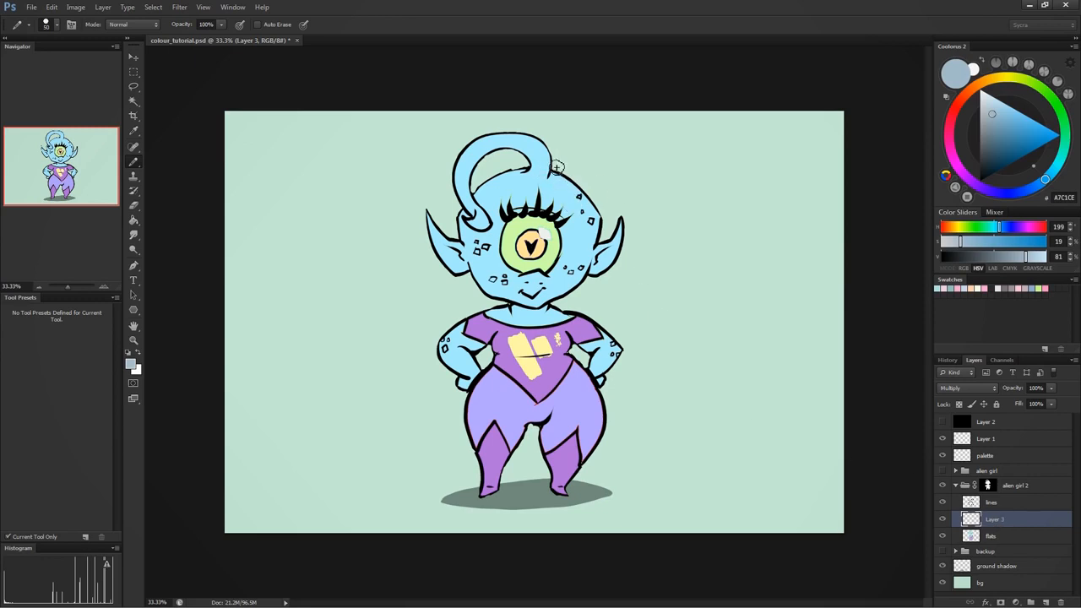
- Paint shadows on the character's hair curl, both ears, neck and the upper part of the eye
{"action": "mouse_move", "coordinate": [537, 157]}
{"action": "left_mouse_down"}
{"action": "mouse_move", "coordinate": [536, 166]}
{"action": "mouse_move", "coordinate": [507, 153]}
{"action": "mouse_move", "coordinate": [531, 155]}
{"action": "mouse_move", "coordinate": [488, 167]}
{"action": "mouse_move", "coordinate": [495, 156]}
{"action": "left_mouse_up"}
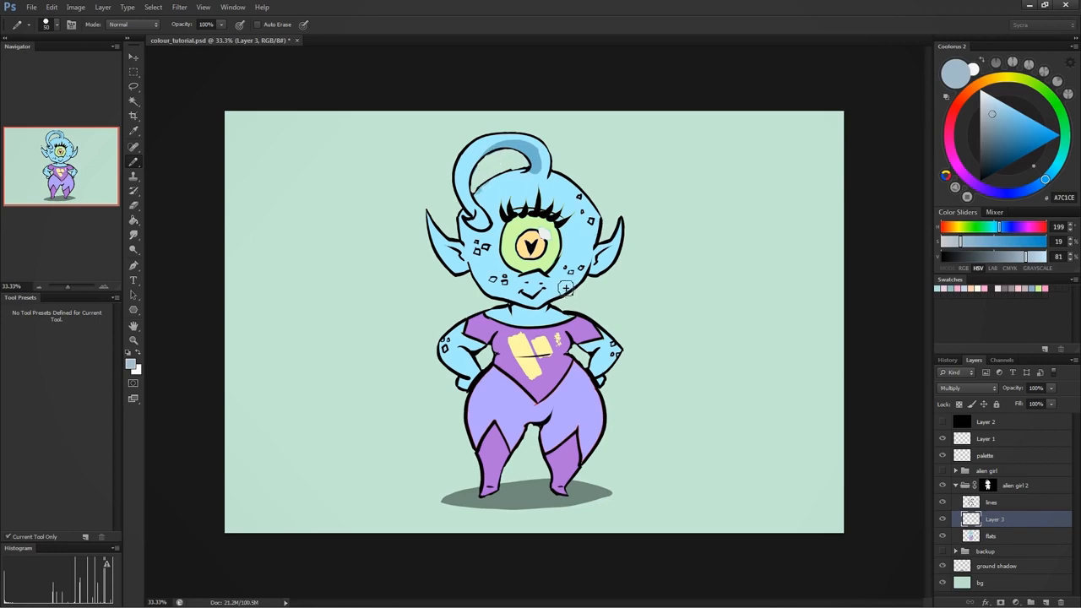
{"action": "left_click_drag", "start_coordinate": [615, 275], "coordinate": [604, 258]}
{"action": "mouse_move", "coordinate": [445, 253]}
{"action": "left_mouse_down"}
{"action": "mouse_move", "coordinate": [457, 270]}
{"action": "mouse_move", "coordinate": [436, 250]}
{"action": "mouse_move", "coordinate": [516, 319]}
{"action": "mouse_move", "coordinate": [513, 311]}
{"action": "mouse_move", "coordinate": [561, 306]}
{"action": "mouse_move", "coordinate": [505, 311]}
{"action": "left_mouse_up"}
{"action": "mouse_move", "coordinate": [529, 246]}
{"action": "left_mouse_down"}
{"action": "mouse_move", "coordinate": [556, 235]}
{"action": "mouse_move", "coordinate": [543, 221]}
{"action": "mouse_move", "coordinate": [508, 242]}
{"action": "mouse_move", "coordinate": [530, 247]}
{"action": "mouse_move", "coordinate": [540, 212]}
{"action": "mouse_move", "coordinate": [554, 252]}
{"action": "mouse_move", "coordinate": [513, 239]}
{"action": "mouse_move", "coordinate": [514, 229]}
{"action": "mouse_move", "coordinate": [511, 244]}
{"action": "mouse_move", "coordinate": [549, 223]}
{"action": "left_mouse_up"}
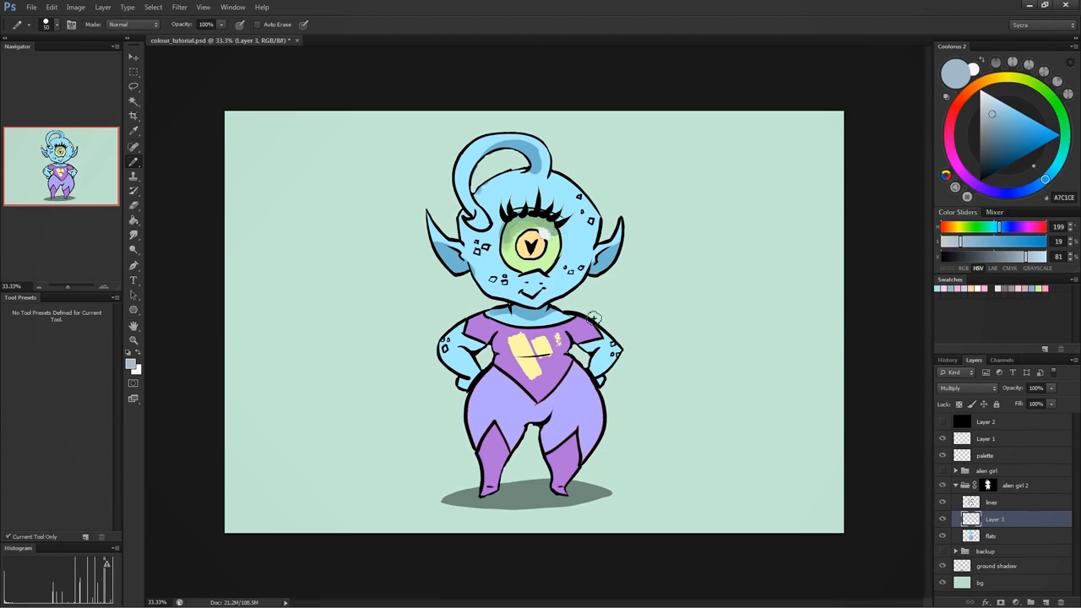
- Paint shadows on the arms, under the chest, between the legs, on both boots and around the nose
{"action": "left_click_drag", "start_coordinate": [492, 336], "coordinate": [476, 349]}
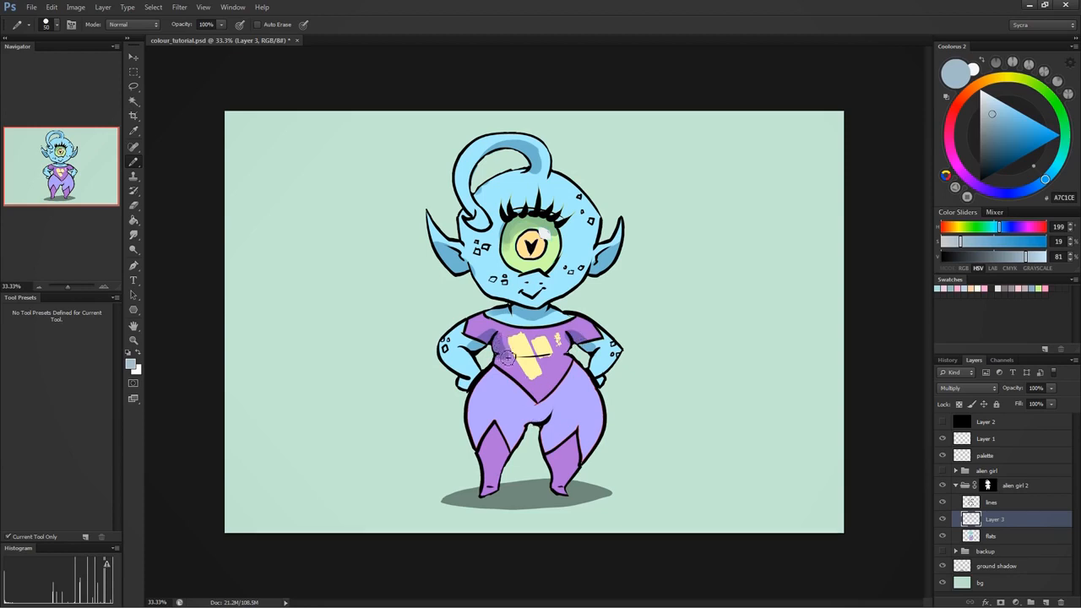
{"action": "mouse_move", "coordinate": [506, 358]}
{"action": "left_mouse_down"}
{"action": "mouse_move", "coordinate": [569, 355]}
{"action": "mouse_move", "coordinate": [571, 338]}
{"action": "mouse_move", "coordinate": [564, 352]}
{"action": "left_mouse_up"}
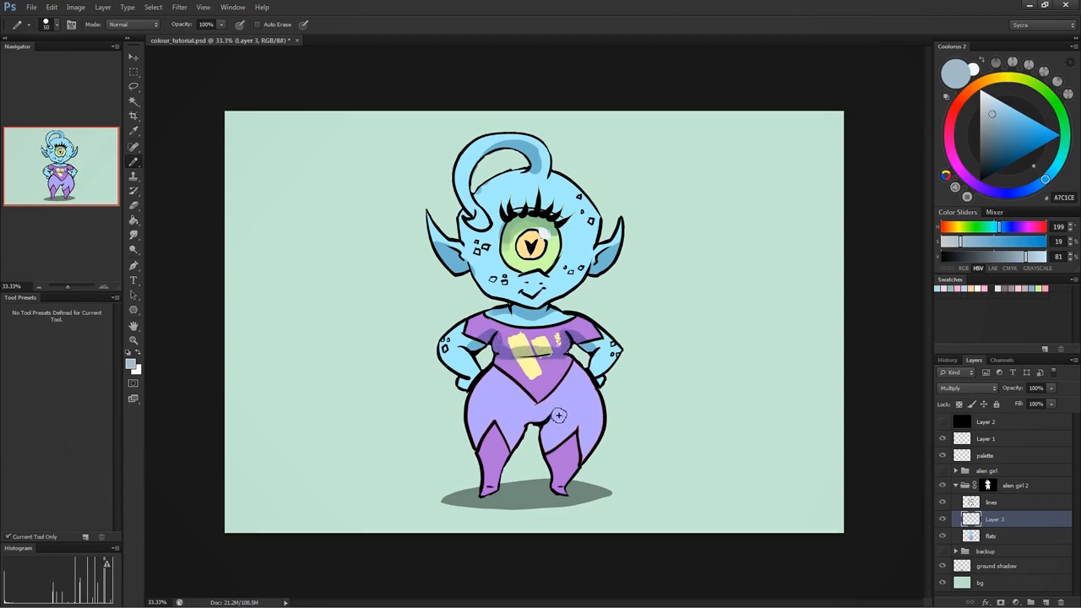
{"action": "left_click_drag", "start_coordinate": [526, 419], "coordinate": [548, 411]}
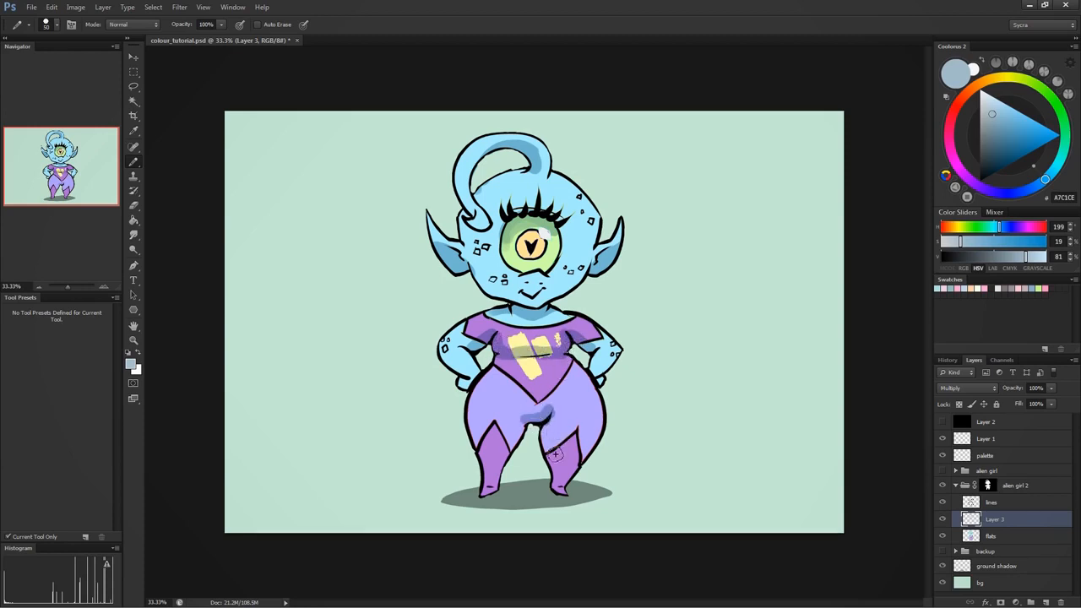
{"action": "mouse_move", "coordinate": [555, 454]}
{"action": "left_mouse_down"}
{"action": "mouse_move", "coordinate": [540, 430]}
{"action": "mouse_move", "coordinate": [516, 428]}
{"action": "mouse_move", "coordinate": [493, 474]}
{"action": "mouse_move", "coordinate": [496, 492]}
{"action": "left_mouse_up"}
{"action": "mouse_move", "coordinate": [561, 465]}
{"action": "left_mouse_down"}
{"action": "mouse_move", "coordinate": [586, 452]}
{"action": "mouse_move", "coordinate": [566, 488]}
{"action": "left_mouse_up"}
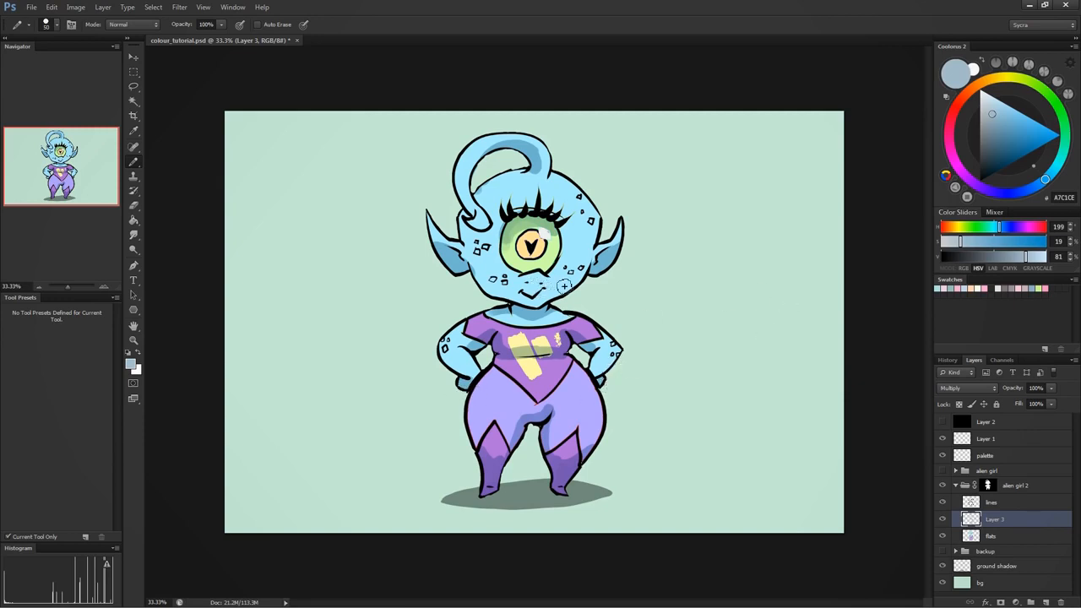
{"action": "left_click_drag", "start_coordinate": [545, 281], "coordinate": [535, 288]}
- Adjust the Layer 3 shading with Hue/Saturation, trying different hue and saturation amounts and raising Lightness to +52
{"action": "key", "text": "ctrl+u"}
{"action": "left_click_drag", "start_coordinate": [809, 356], "coordinate": [734, 402]}
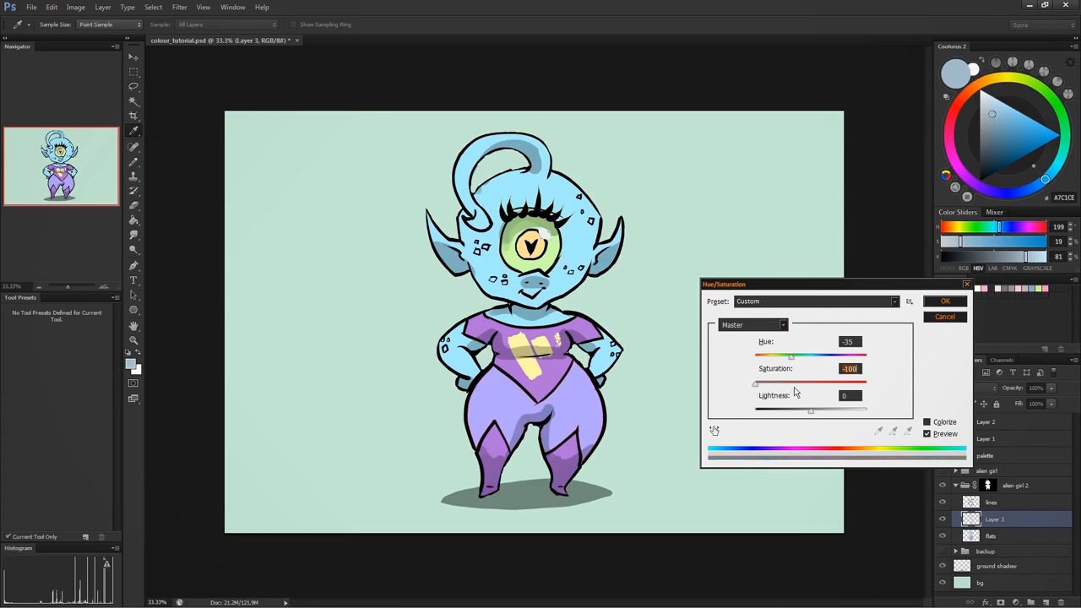
{"action": "left_click_drag", "start_coordinate": [805, 358], "coordinate": [810, 361]}
{"action": "left_click", "coordinate": [755, 384]}
{"action": "left_click_drag", "start_coordinate": [811, 414], "coordinate": [786, 412]}
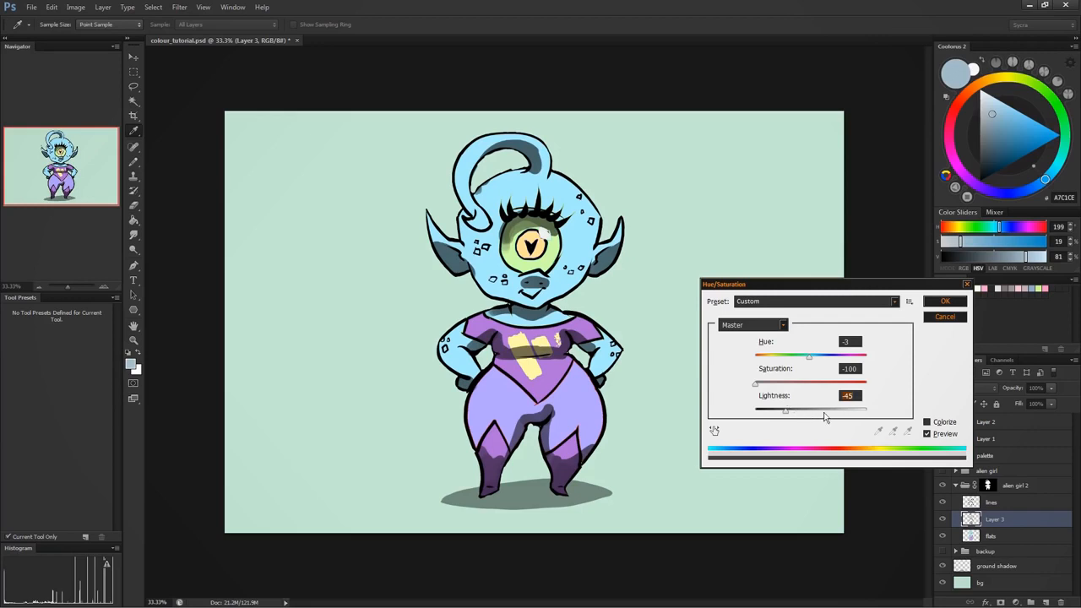
{"action": "mouse_move", "coordinate": [824, 414]}
{"action": "left_mouse_down"}
{"action": "mouse_move", "coordinate": [836, 413]}
{"action": "mouse_move", "coordinate": [814, 412]}
{"action": "mouse_move", "coordinate": [848, 414]}
{"action": "mouse_move", "coordinate": [839, 413]}
{"action": "left_mouse_up"}
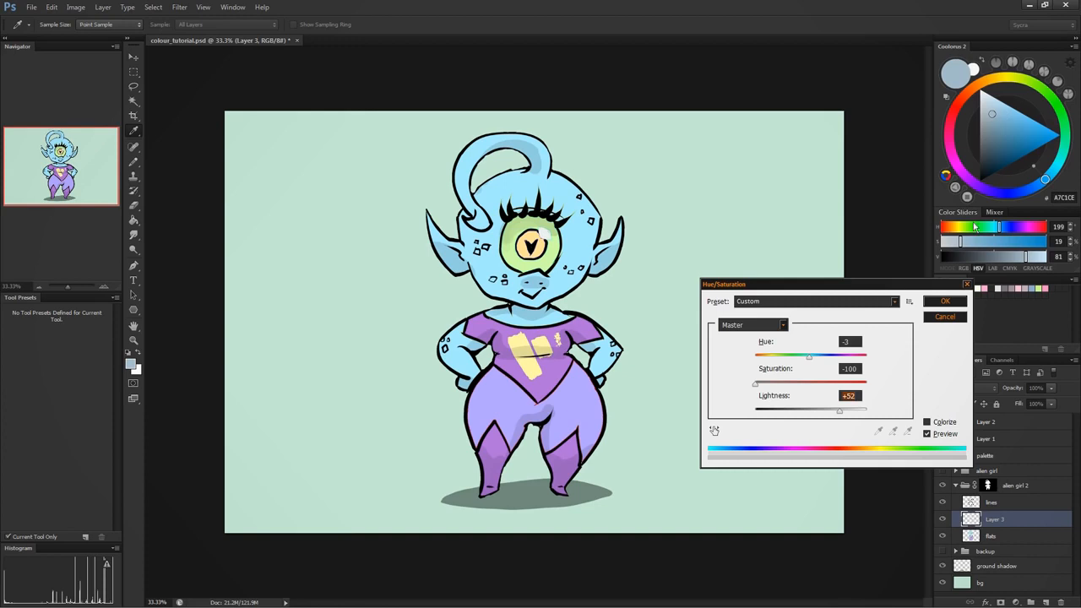
{"action": "left_click_drag", "start_coordinate": [809, 356], "coordinate": [841, 358]}
{"action": "left_click", "coordinate": [810, 385]}
{"action": "left_click", "coordinate": [945, 302]}
{"action": "key", "text": "b"}
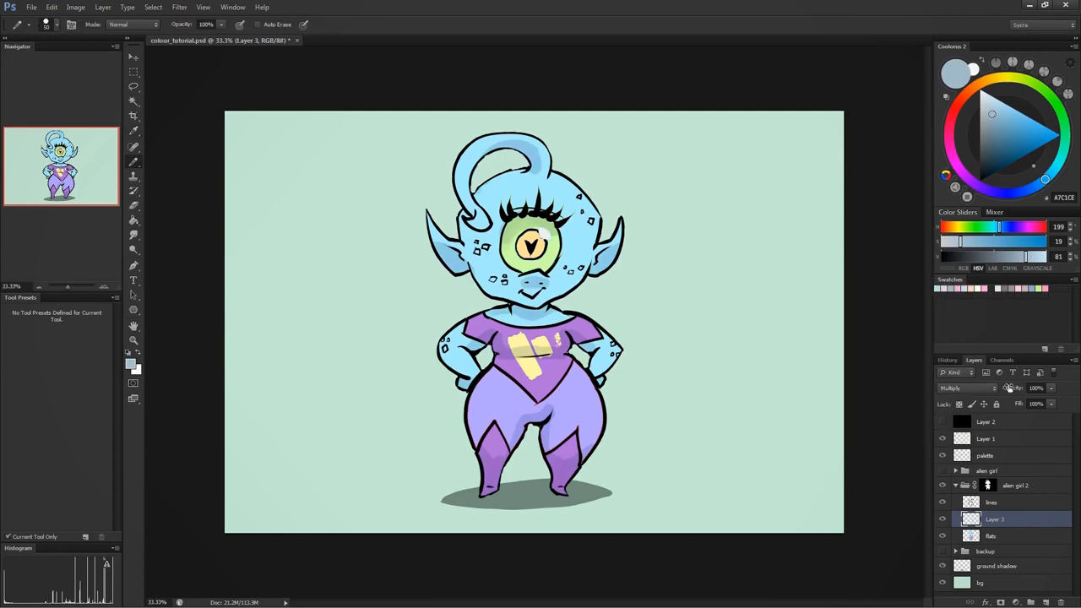
- Compare Color Burn, Linear Burn and Multiply blending on Layer 3, settling on Linear Burn
{"action": "left_click", "coordinate": [980, 388]}
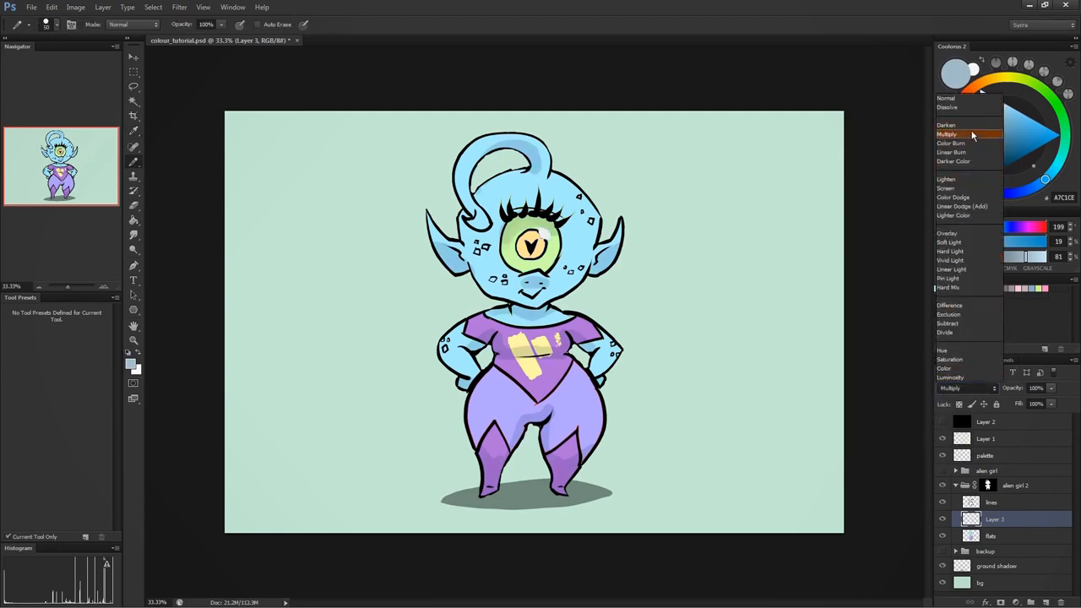
{"action": "left_click", "coordinate": [968, 141]}
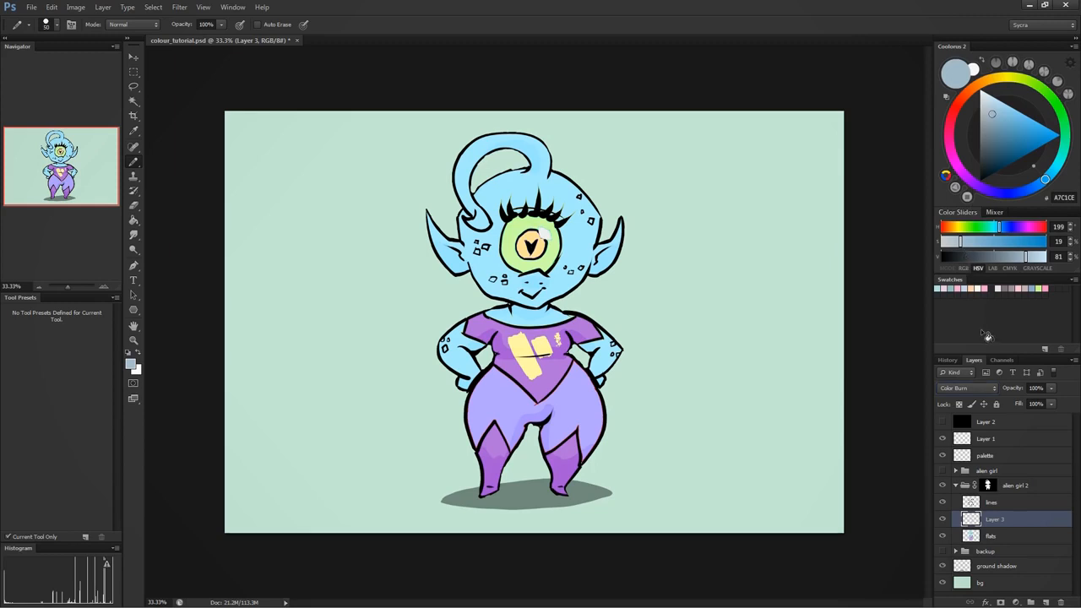
{"action": "left_click", "coordinate": [967, 387]}
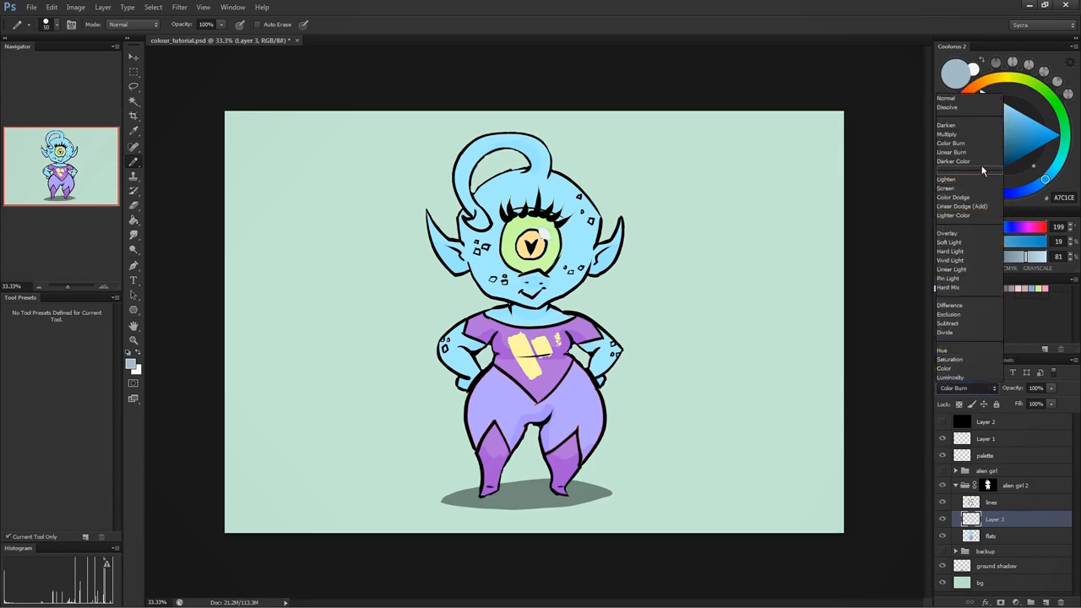
{"action": "left_click", "coordinate": [969, 156]}
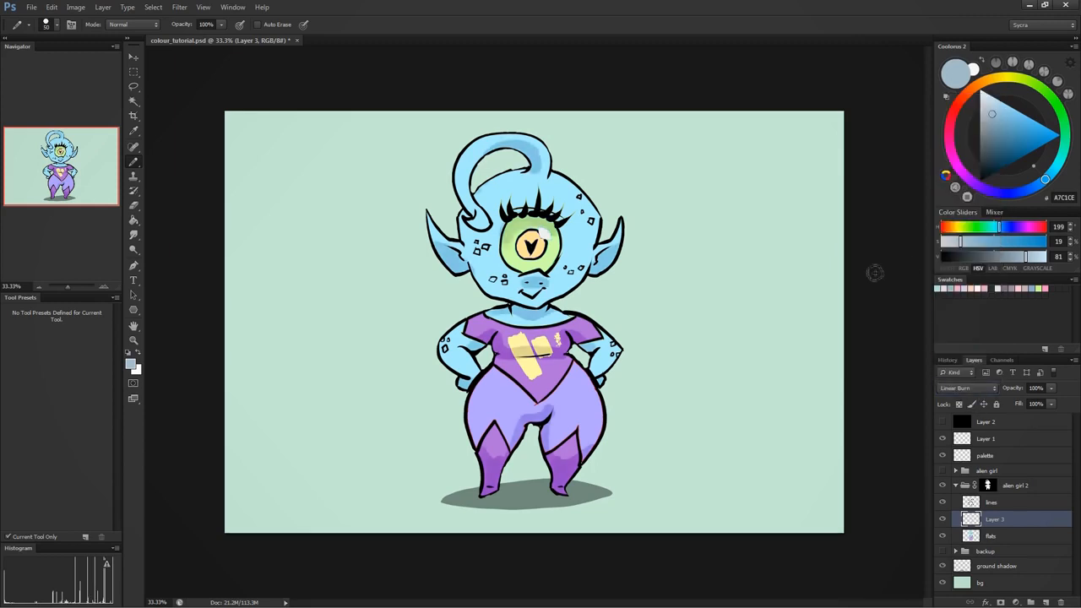
{"action": "left_click", "coordinate": [942, 518]}
{"action": "left_click", "coordinate": [942, 519]}
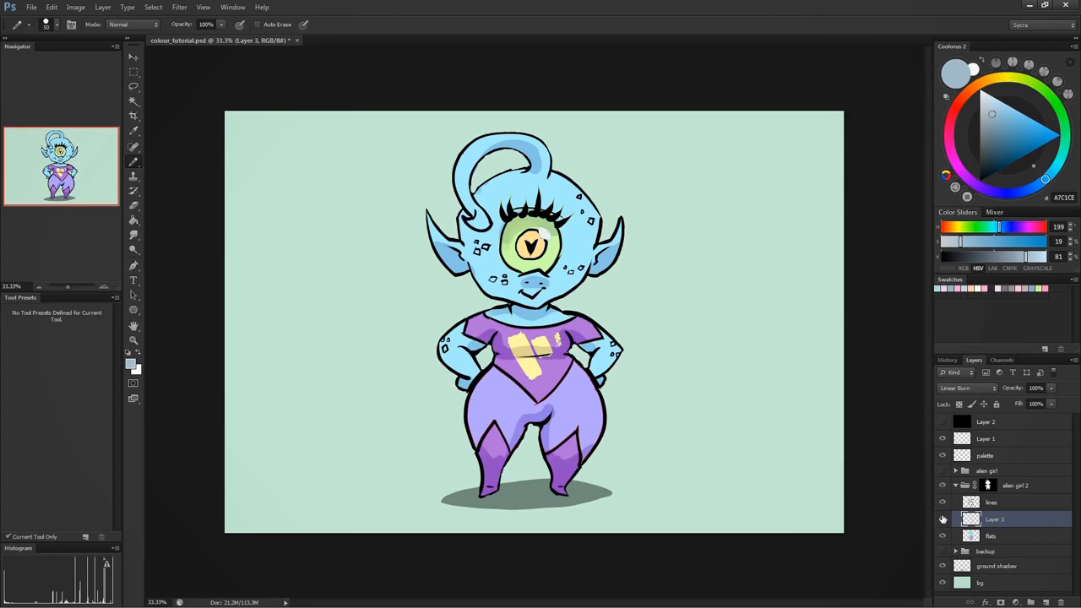
{"action": "left_click", "coordinate": [960, 386]}
{"action": "left_click", "coordinate": [968, 139]}
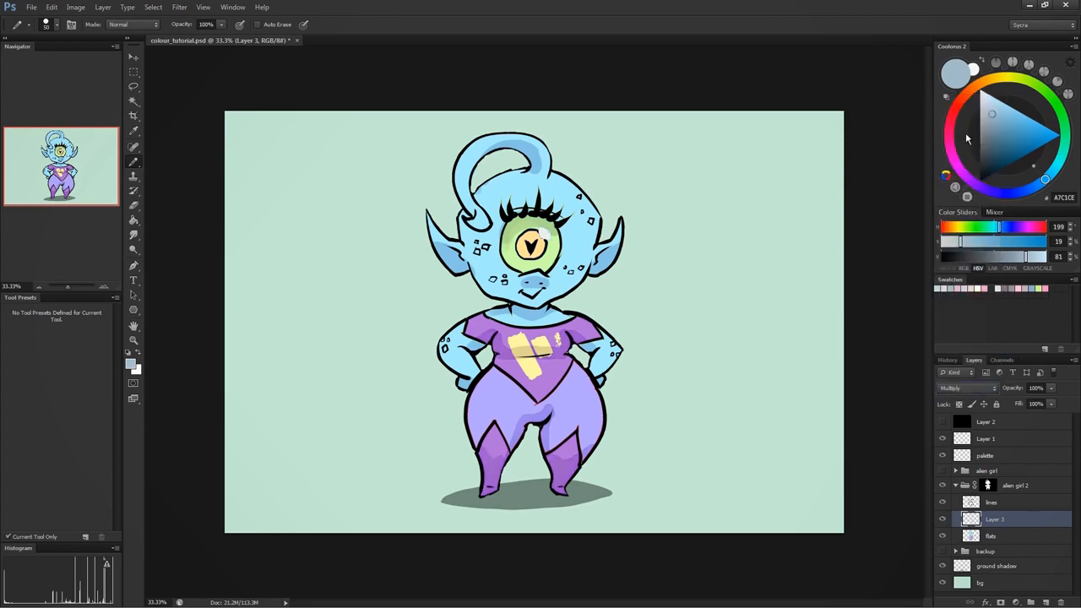
{"action": "left_click", "coordinate": [960, 387]}
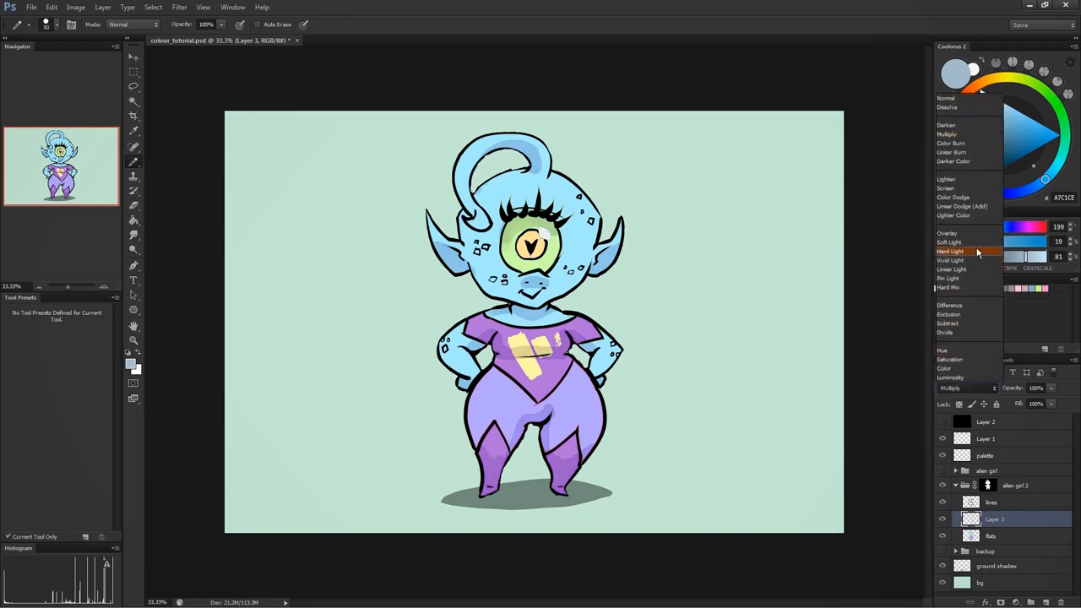
{"action": "left_click", "coordinate": [967, 160]}
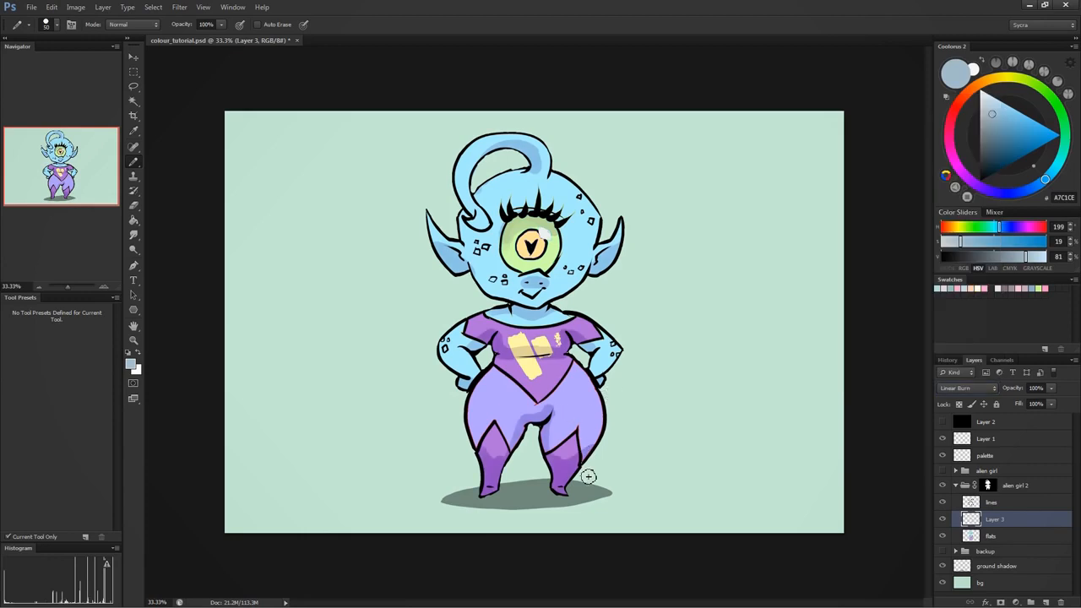
- Shift the hue of the Layer 3 shading with Hue/Saturation
{"action": "key", "text": "ctrl+u"}
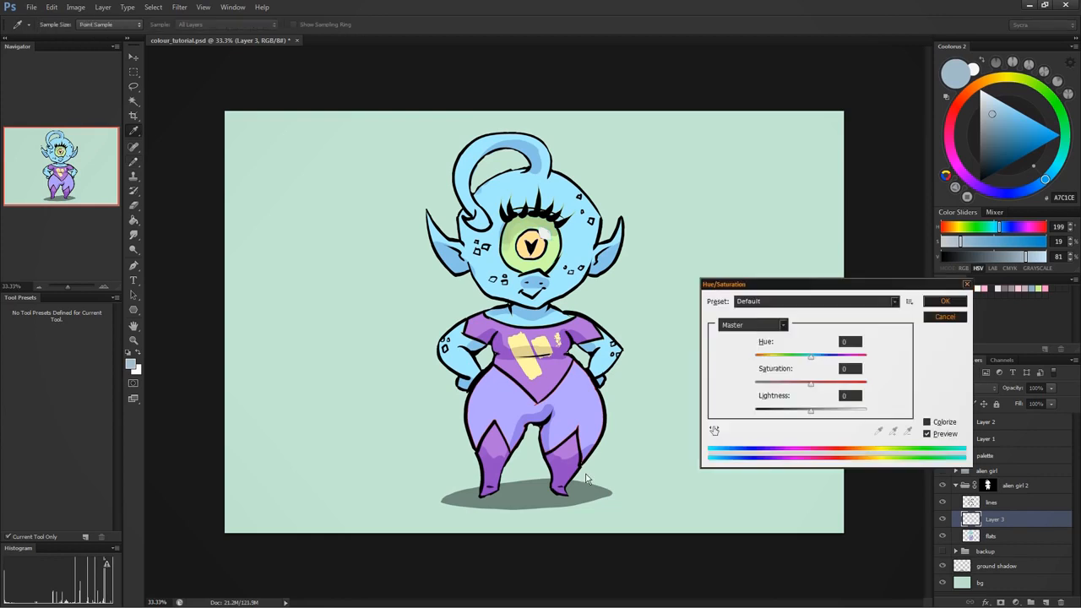
{"action": "left_click_drag", "start_coordinate": [784, 358], "coordinate": [864, 363]}
{"action": "left_click", "coordinate": [946, 316]}
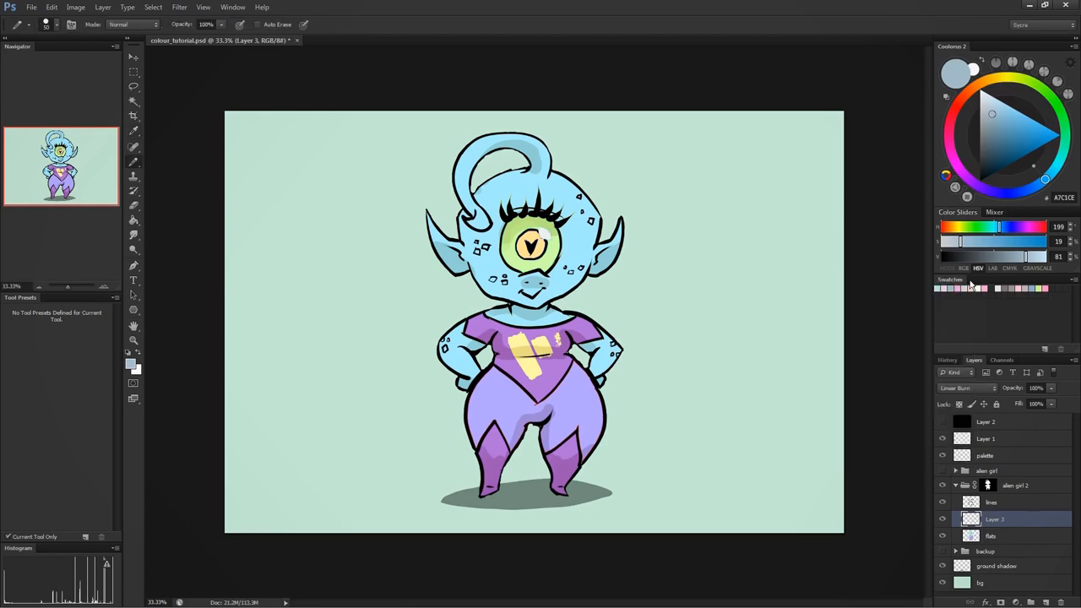
- Hide Layer 3 and add a new empty layer above it
{"action": "left_click", "coordinate": [943, 520]}
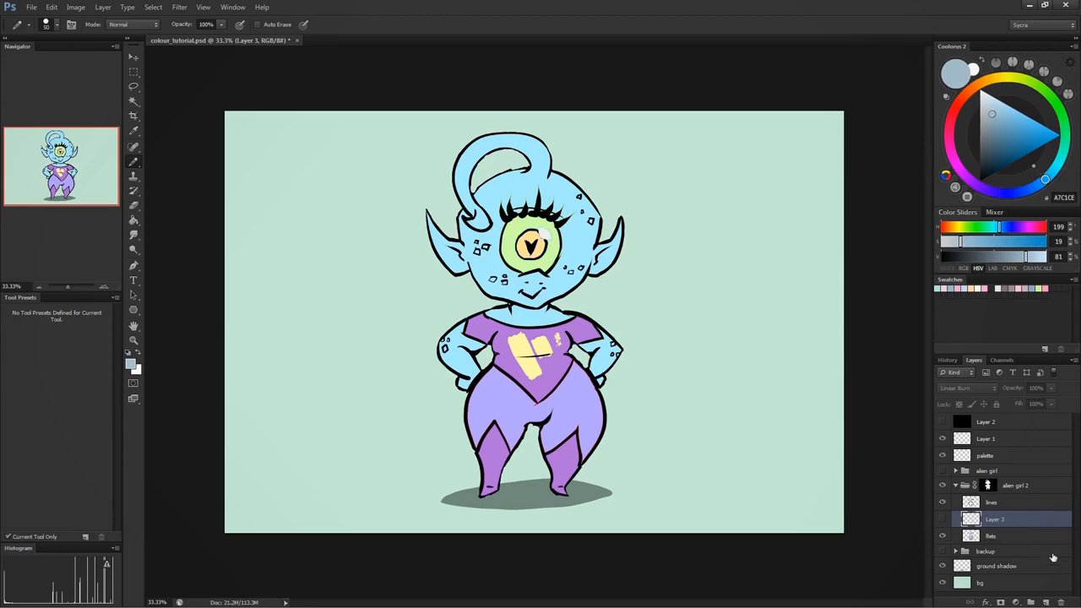
{"action": "left_click", "coordinate": [1045, 600]}
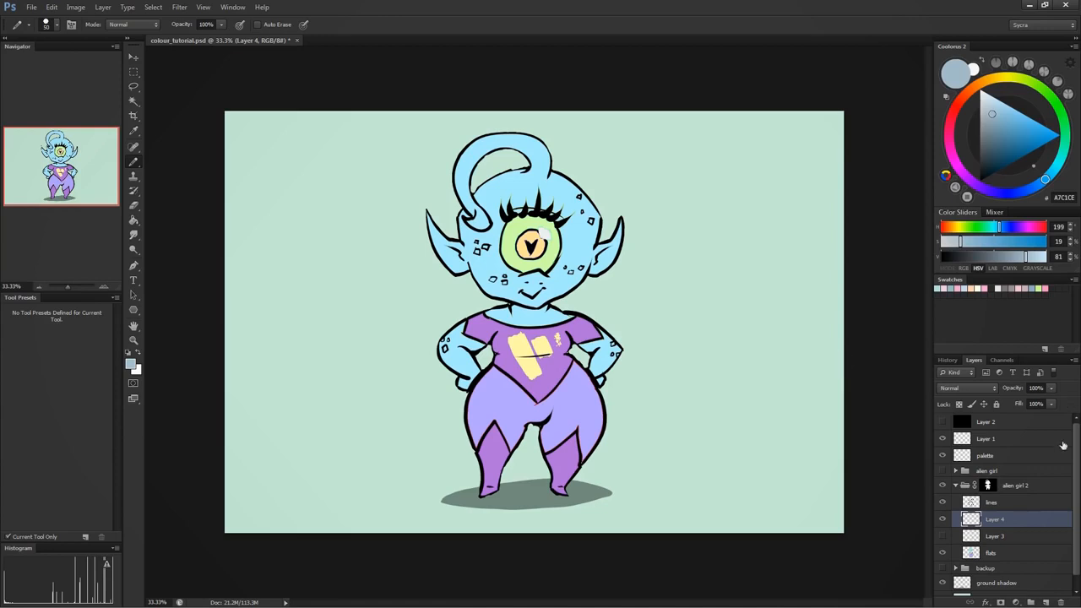
- Sample the light blue skin colour A6ECFF, paint a test swatch on Layer 1 in the empty background, and undo the swatch
{"action": "left_click", "coordinate": [1009, 443]}
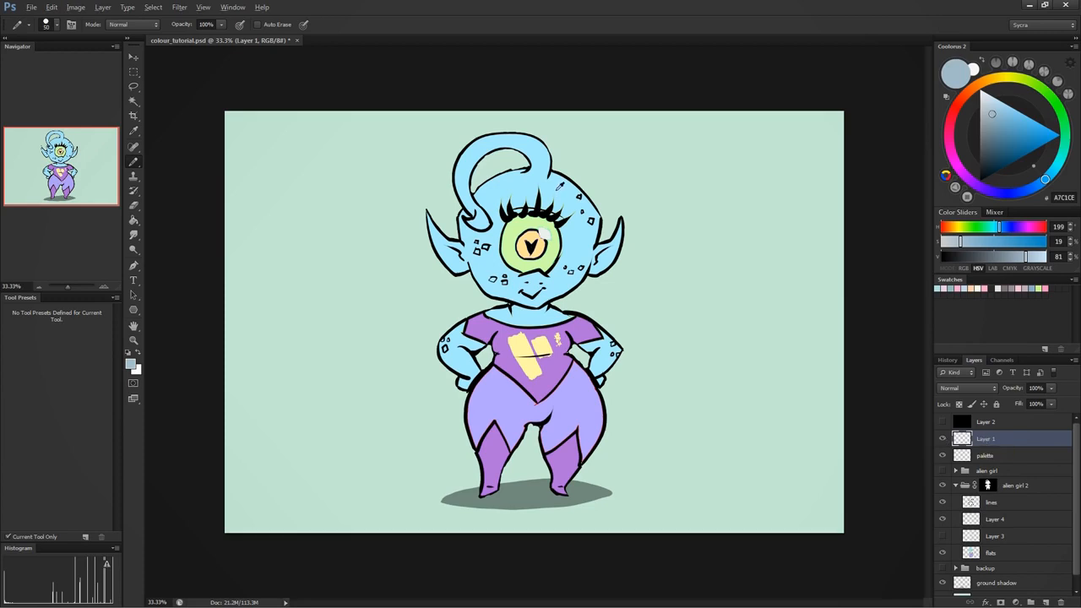
{"action": "left_click", "coordinate": [560, 186], "text": "alt"}
{"action": "mouse_move", "coordinate": [734, 146]}
{"action": "left_mouse_down"}
{"action": "mouse_move", "coordinate": [740, 157]}
{"action": "mouse_move", "coordinate": [733, 148]}
{"action": "left_mouse_up"}
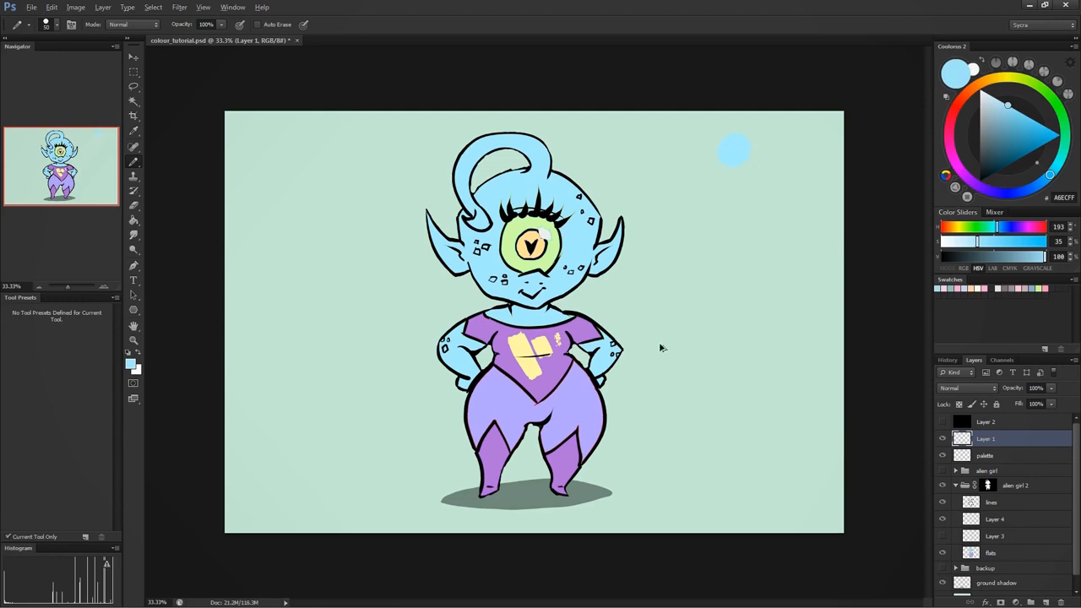
{"action": "key", "text": "ctrl+z"}
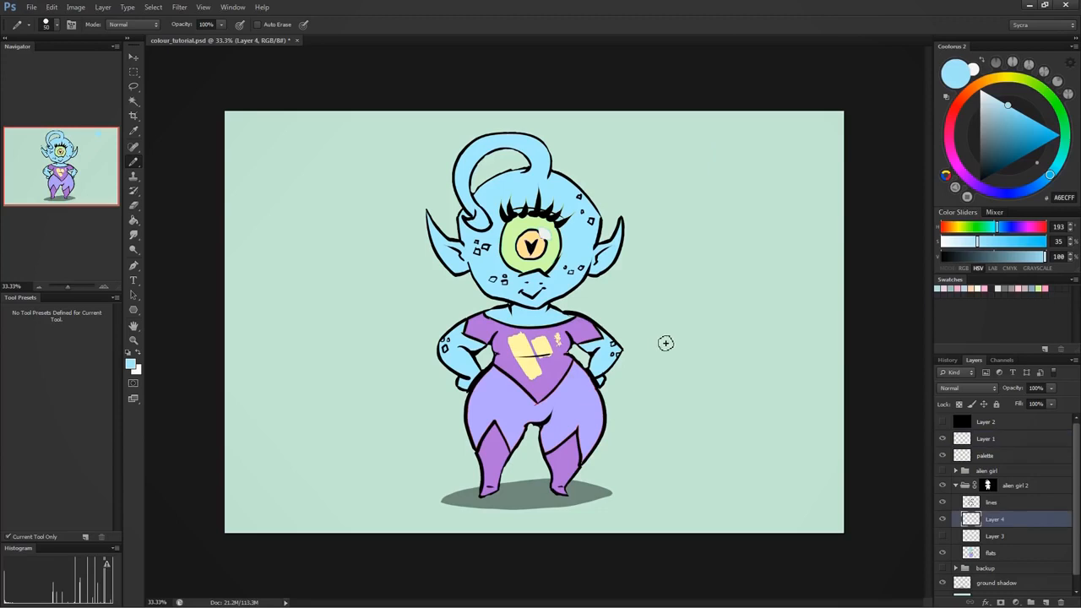
- On Layer 1, sample the yellow FFE294 from the eye's pupil area and paint a round swatch in the empty background beside the head
{"action": "left_click", "coordinate": [997, 439]}
{"action": "left_click", "coordinate": [540, 247], "text": "alt"}
{"action": "left_click", "coordinate": [746, 171]}
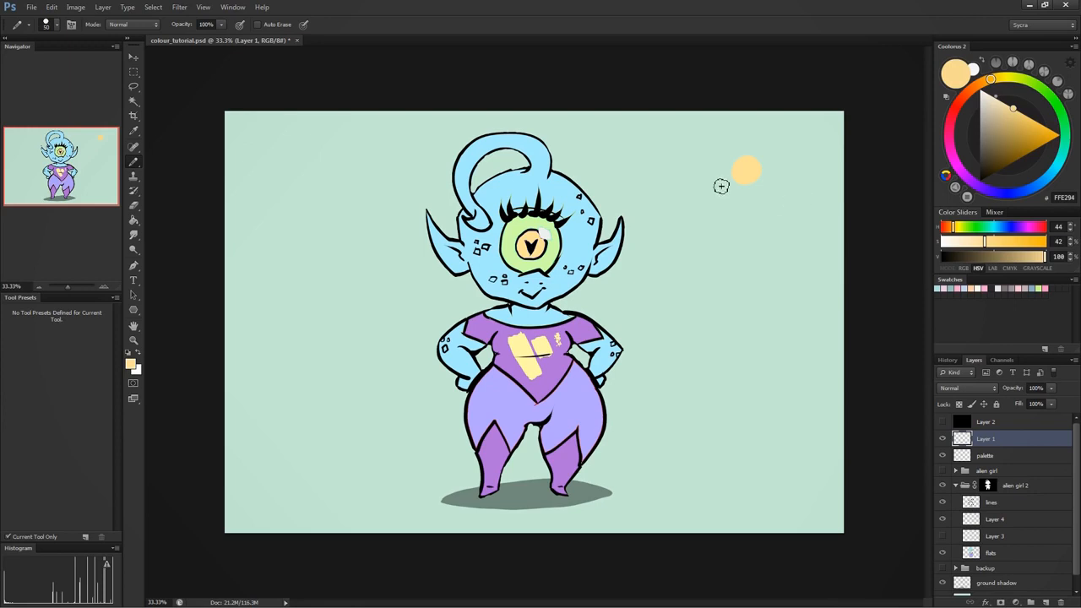
- Darken the foreground colour to the brown 907F52 and paint a matching shadow swatch directly below the yellow one
{"action": "left_click", "coordinate": [131, 363]}
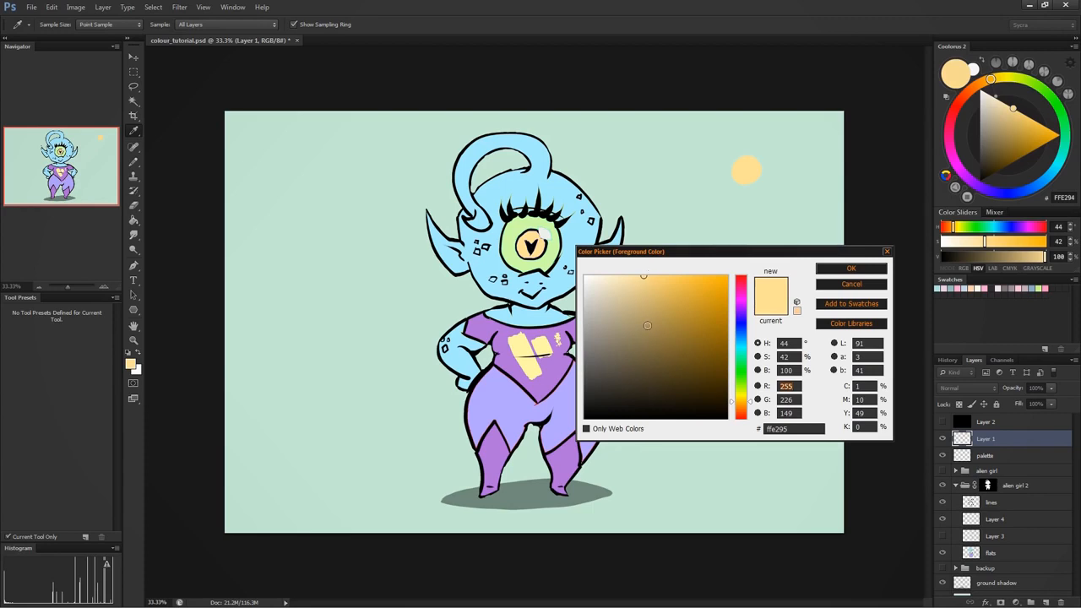
{"action": "left_click", "coordinate": [644, 338]}
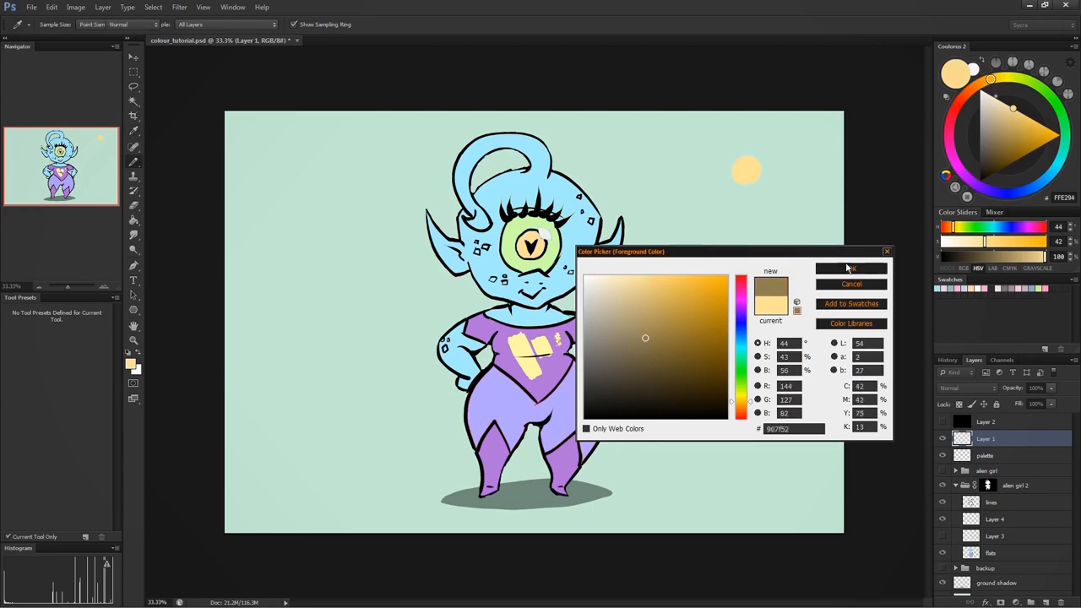
{"action": "left_click", "coordinate": [851, 268]}
{"action": "key", "text": "b"}
{"action": "left_click_drag", "start_coordinate": [747, 199], "coordinate": [742, 202]}
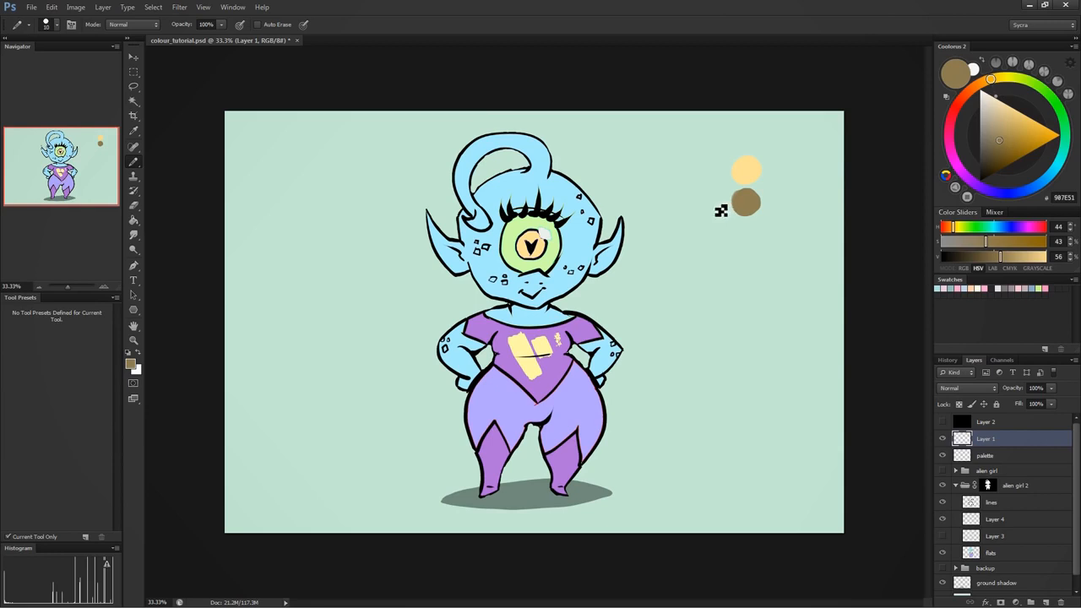
- Handwrite the label LOCAL COLOUR beside the yellow swatch, with an arrow pointing at it
{"action": "left_click_drag", "start_coordinate": [685, 167], "coordinate": [720, 165]}
{"action": "mouse_move", "coordinate": [656, 164]}
{"action": "left_mouse_down"}
{"action": "mouse_move", "coordinate": [652, 173]}
{"action": "mouse_move", "coordinate": [690, 166]}
{"action": "left_mouse_up"}
{"action": "mouse_move", "coordinate": [692, 156]}
{"action": "left_mouse_down"}
{"action": "mouse_move", "coordinate": [692, 165]}
{"action": "mouse_move", "coordinate": [728, 168]}
{"action": "mouse_move", "coordinate": [719, 171]}
{"action": "left_mouse_up"}
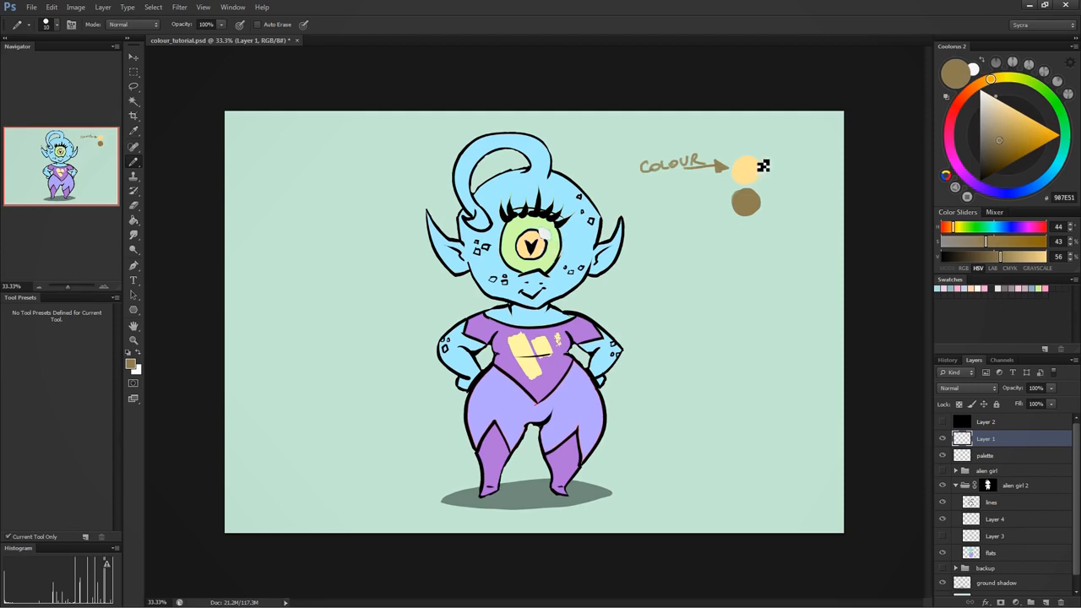
{"action": "mouse_move", "coordinate": [651, 135]}
{"action": "left_mouse_down"}
{"action": "mouse_move", "coordinate": [667, 149]}
{"action": "mouse_move", "coordinate": [700, 146]}
{"action": "left_mouse_up"}
- Show the Layer 3 shading again and make Layer 1 the active layer
{"action": "left_click", "coordinate": [943, 537]}
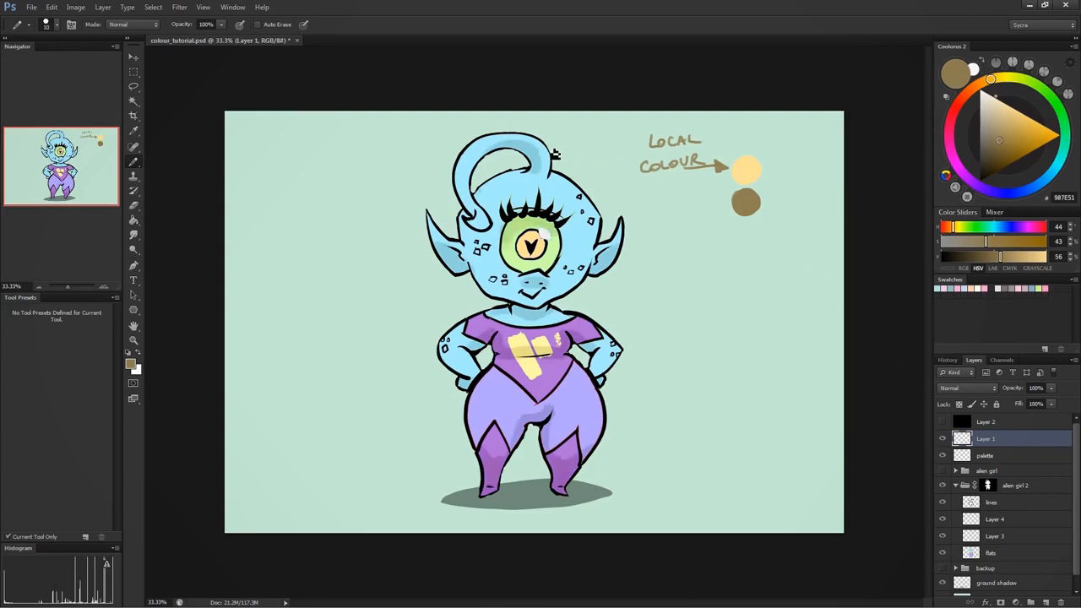
{"action": "left_click", "coordinate": [1004, 530]}
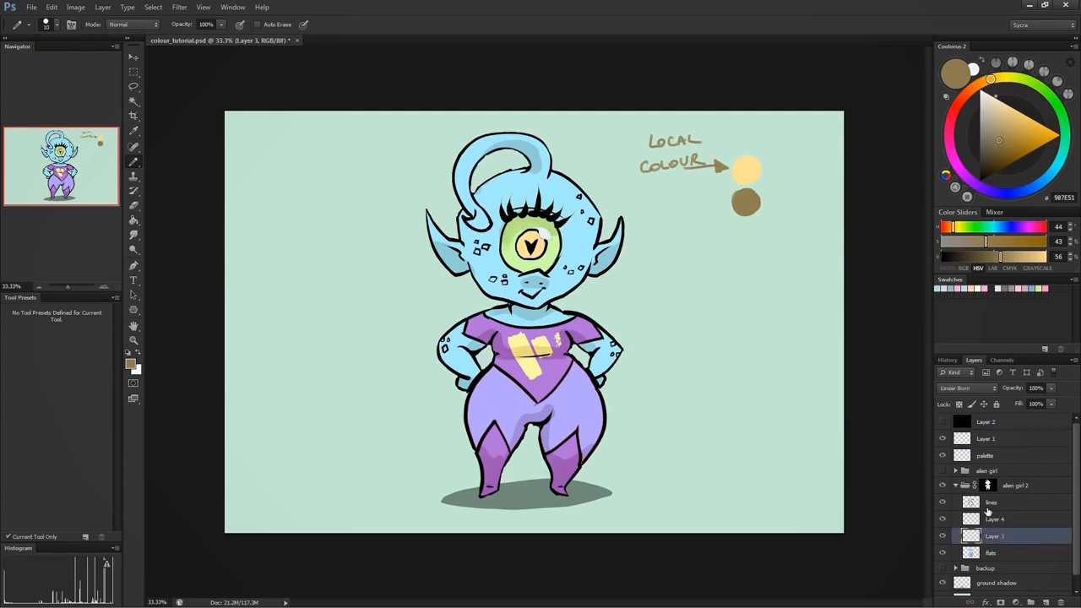
{"action": "left_click", "coordinate": [997, 454]}
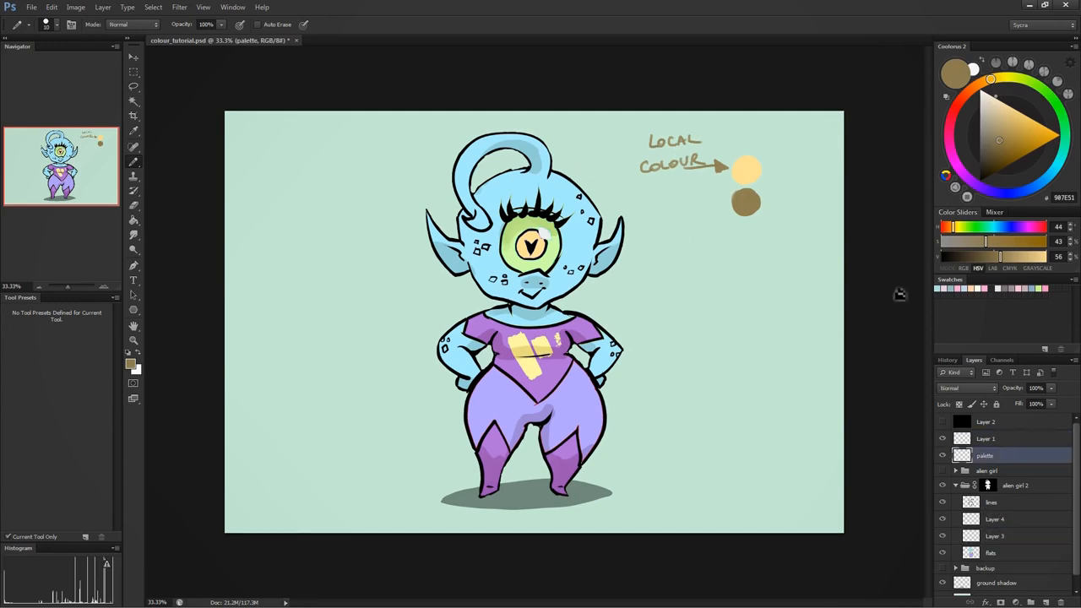
{"action": "left_click", "coordinate": [982, 437]}
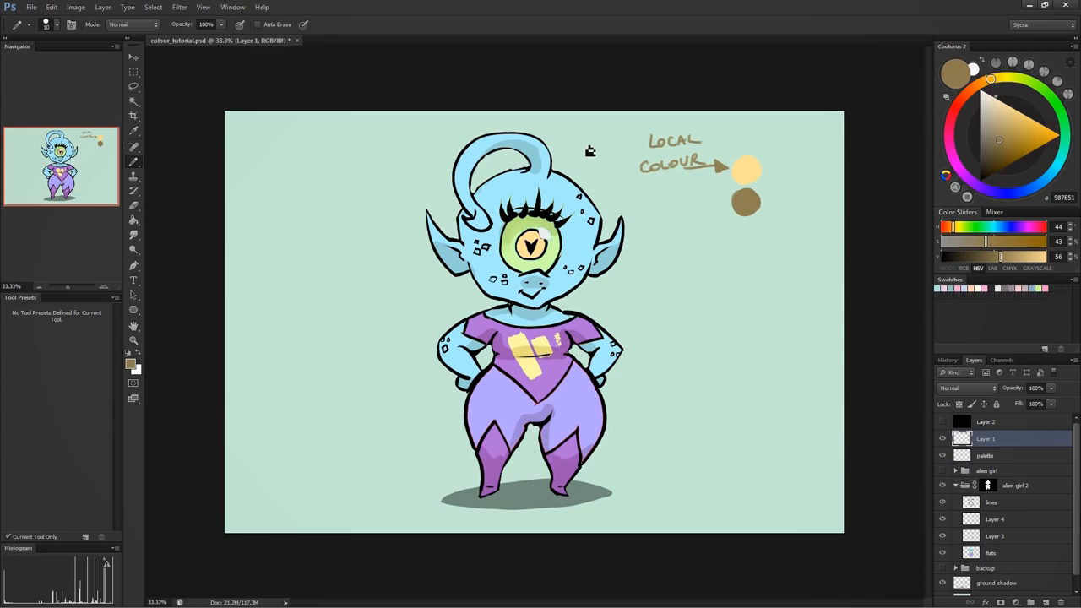
- Try a handwritten SHADOW callout on the hair shading with a second leader line from the forehead, and undo the strokes
{"action": "left_click_drag", "start_coordinate": [605, 139], "coordinate": [539, 155]}
{"action": "mouse_move", "coordinate": [607, 129]}
{"action": "left_mouse_down"}
{"action": "mouse_move", "coordinate": [601, 136]}
{"action": "mouse_move", "coordinate": [651, 136]}
{"action": "mouse_move", "coordinate": [656, 119]}
{"action": "left_mouse_up"}
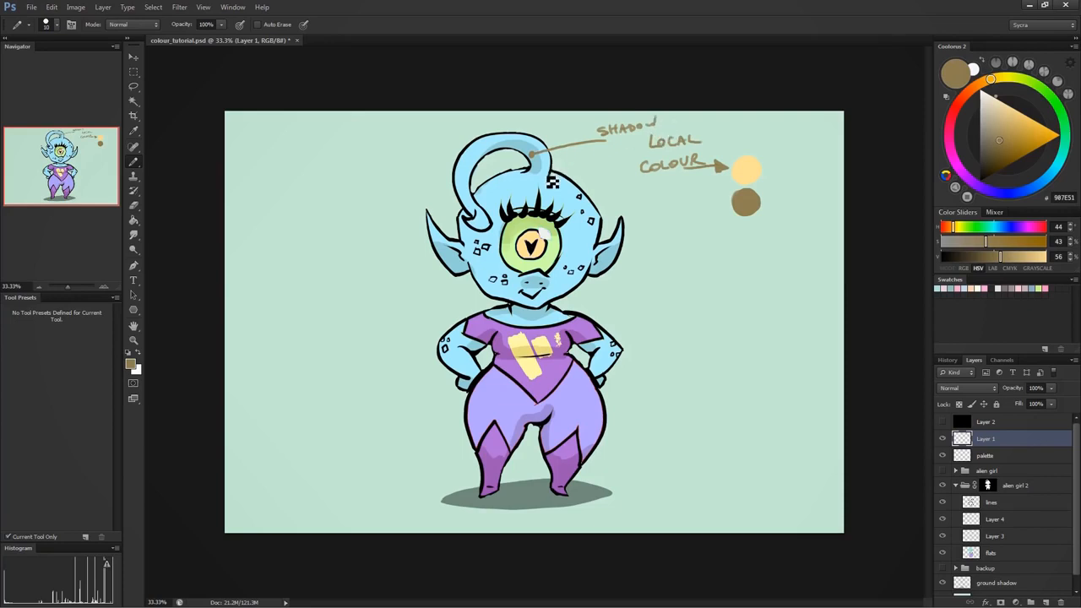
{"action": "left_click", "coordinate": [541, 180]}
{"action": "left_click_drag", "start_coordinate": [542, 179], "coordinate": [619, 149]}
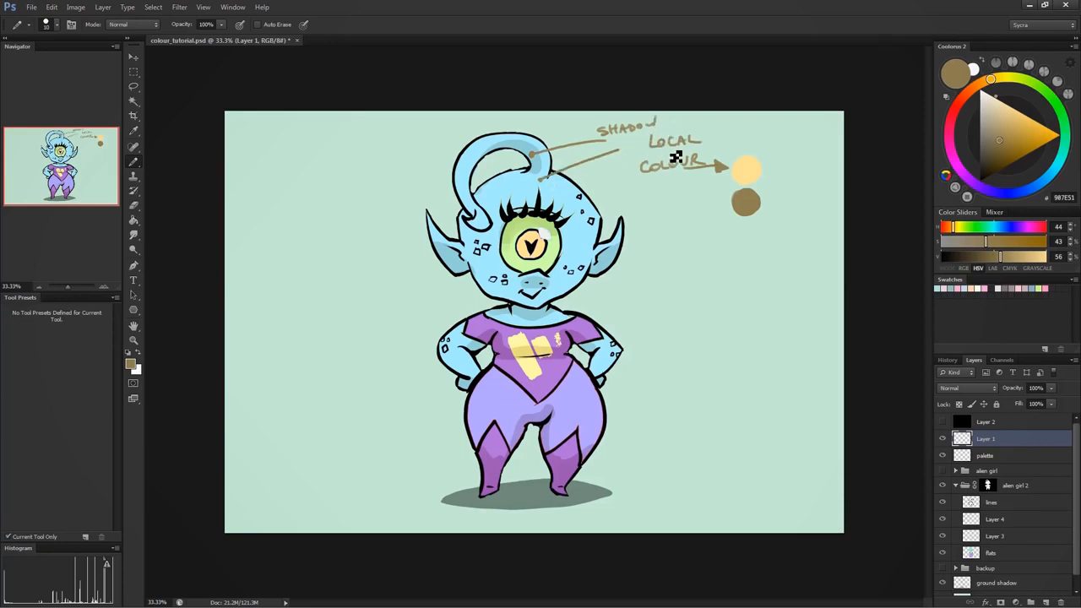
{"action": "key", "text": "ctrl+z"}
{"action": "left_click_drag", "start_coordinate": [561, 187], "coordinate": [652, 140]}
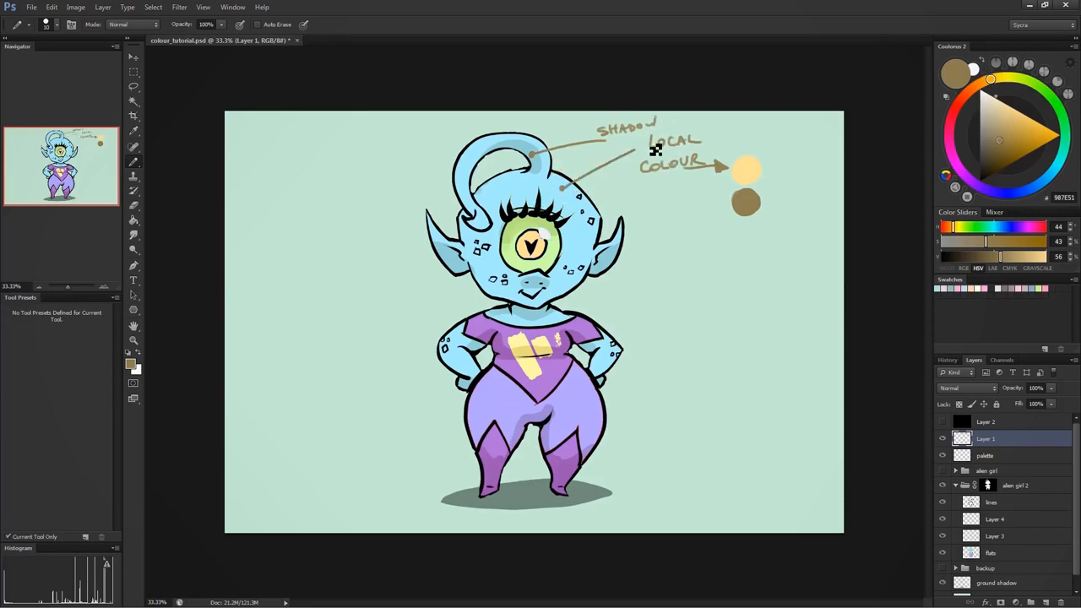
{"action": "key", "text": "ctrl+alt+z"}
{"action": "key", "text": "ctrl+alt+z"}
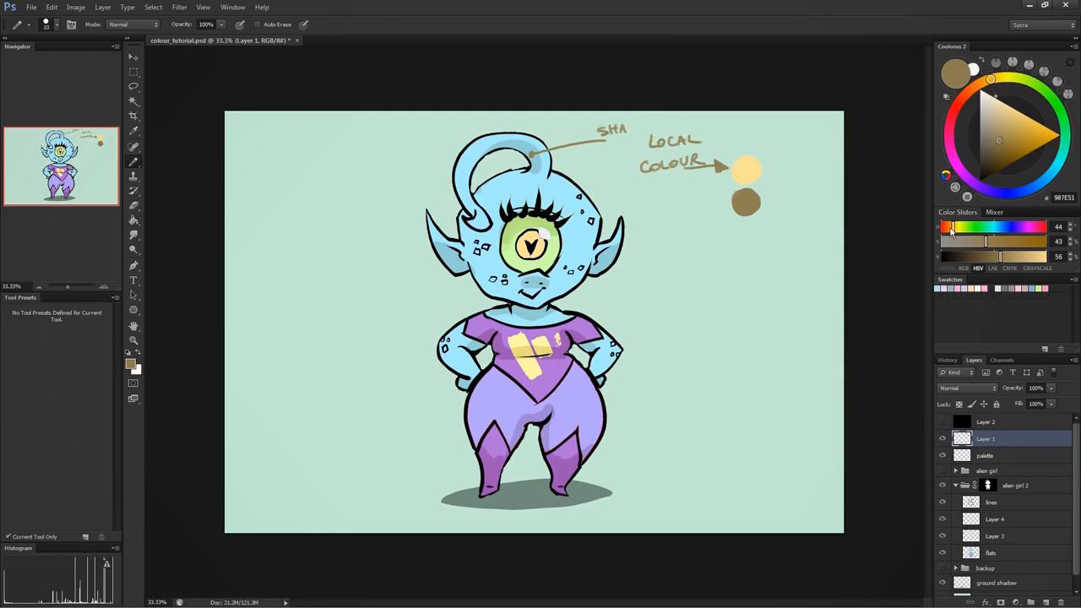
{"action": "key", "text": "ctrl+alt+z"}
{"action": "key", "text": "ctrl+alt+z"}
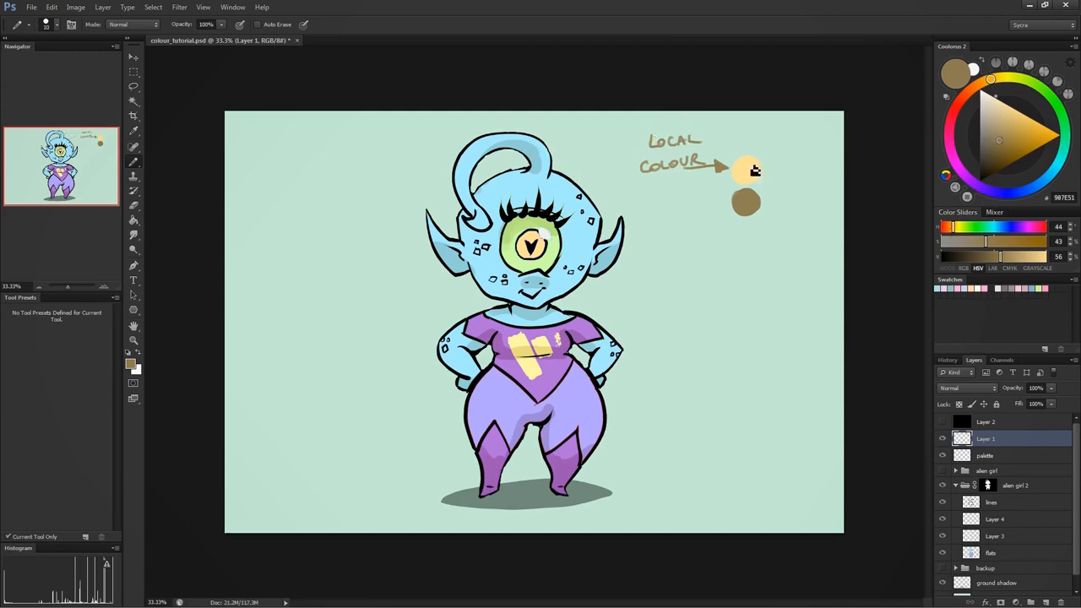
- Handwrite the label SHADOW beside the brown swatch, with a short line leading to it
{"action": "mouse_move", "coordinate": [721, 207]}
{"action": "left_mouse_down"}
{"action": "mouse_move", "coordinate": [659, 215]}
{"action": "mouse_move", "coordinate": [707, 207]}
{"action": "mouse_move", "coordinate": [716, 194]}
{"action": "left_mouse_up"}
- Darken the bg layer's mint background to a muted grey-green by lowering Lightness in Hue/Saturation
{"action": "scroll", "coordinate": [1073, 540], "scroll_direction": "down", "scroll_amount": 1}
{"action": "left_click", "coordinate": [1016, 581]}
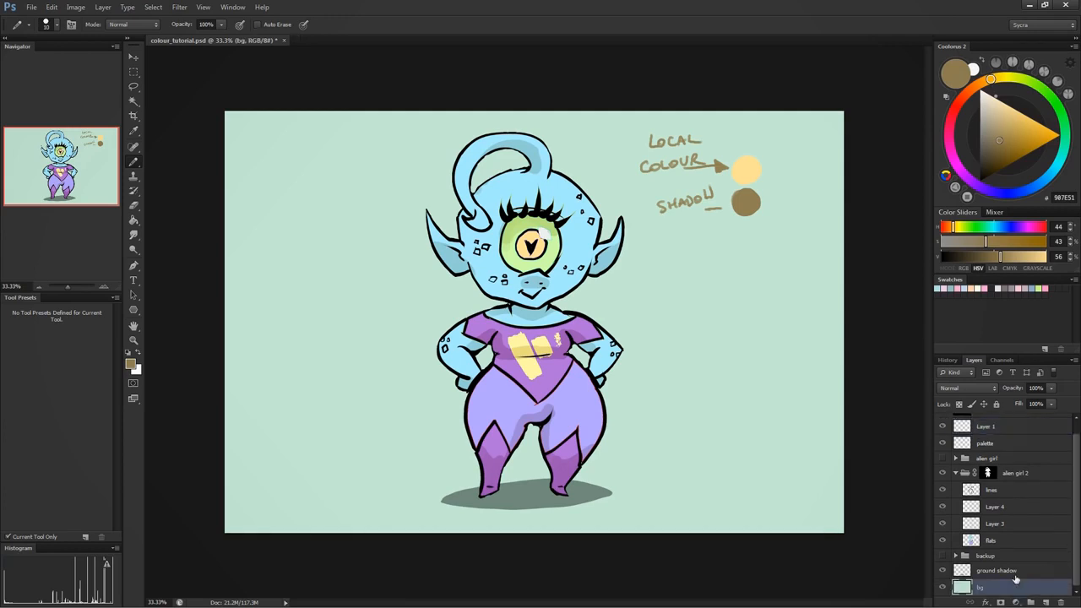
{"action": "key", "text": "ctrl+u"}
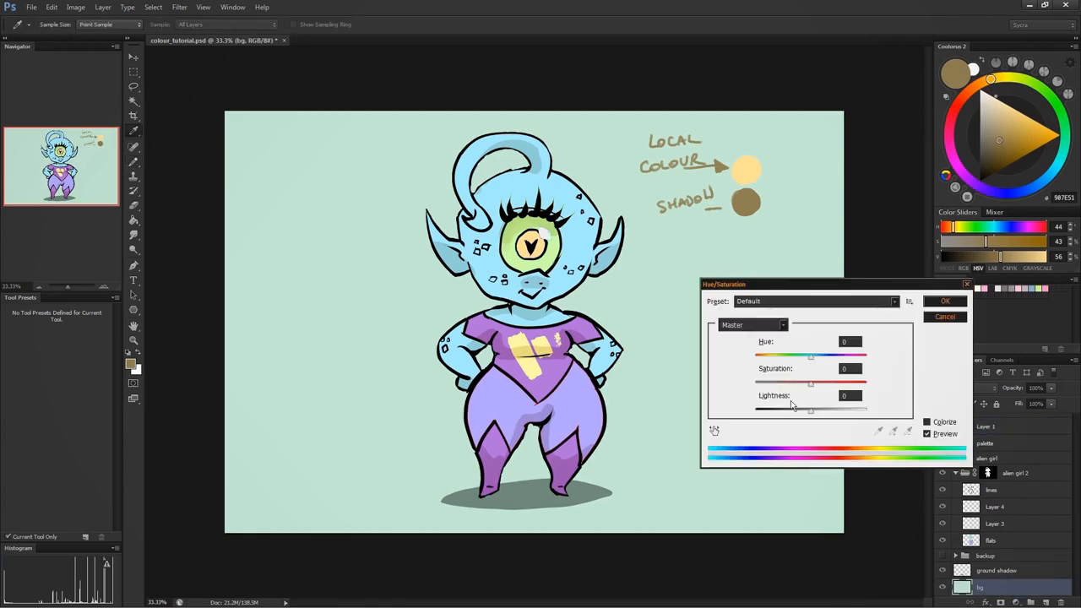
{"action": "left_click_drag", "start_coordinate": [808, 410], "coordinate": [804, 385]}
{"action": "left_click", "coordinate": [943, 301]}
{"action": "key", "text": "b"}
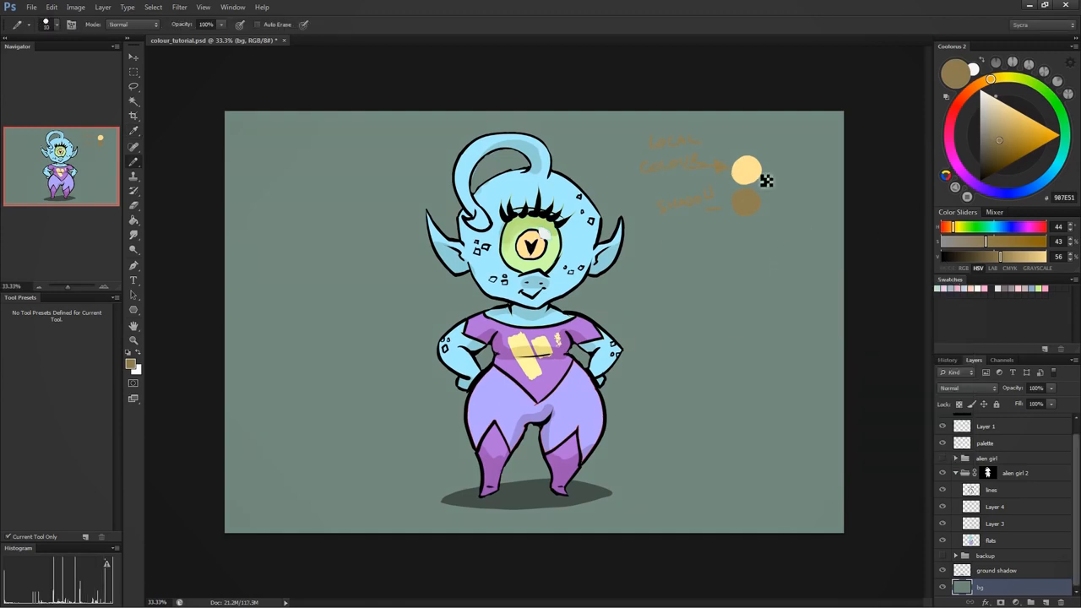
- Lock Layer 1's transparent pixels and paint the LOCAL COLOUR and SHADOW labels and arrow white
{"action": "left_click", "coordinate": [994, 429]}
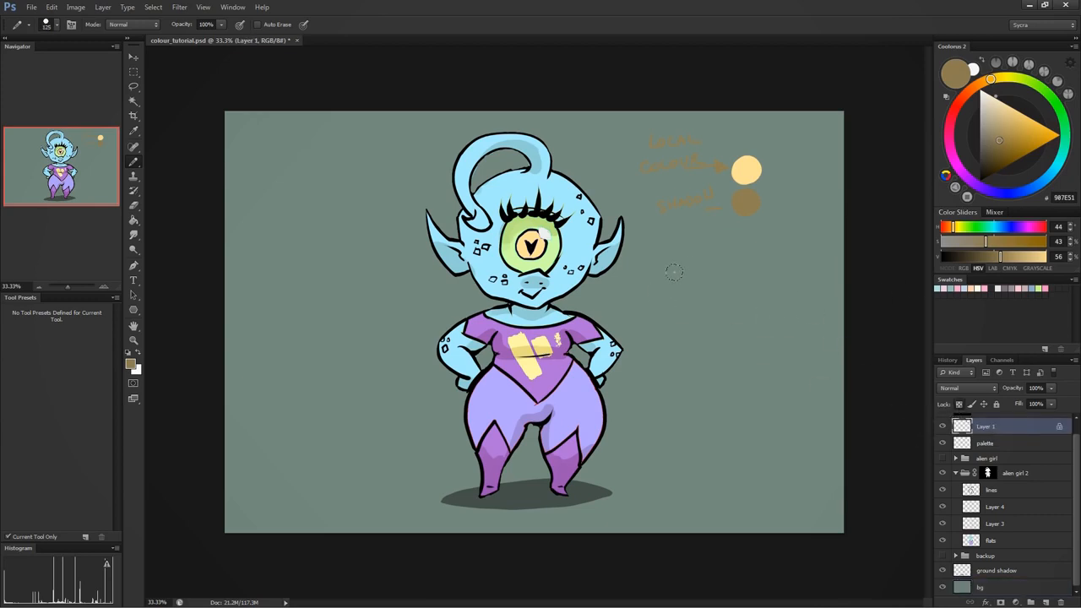
{"action": "key", "text": "x"}
{"action": "mouse_move", "coordinate": [678, 138]}
{"action": "left_mouse_down"}
{"action": "mouse_move", "coordinate": [641, 156]}
{"action": "mouse_move", "coordinate": [691, 199]}
{"action": "mouse_move", "coordinate": [708, 192]}
{"action": "left_mouse_up"}
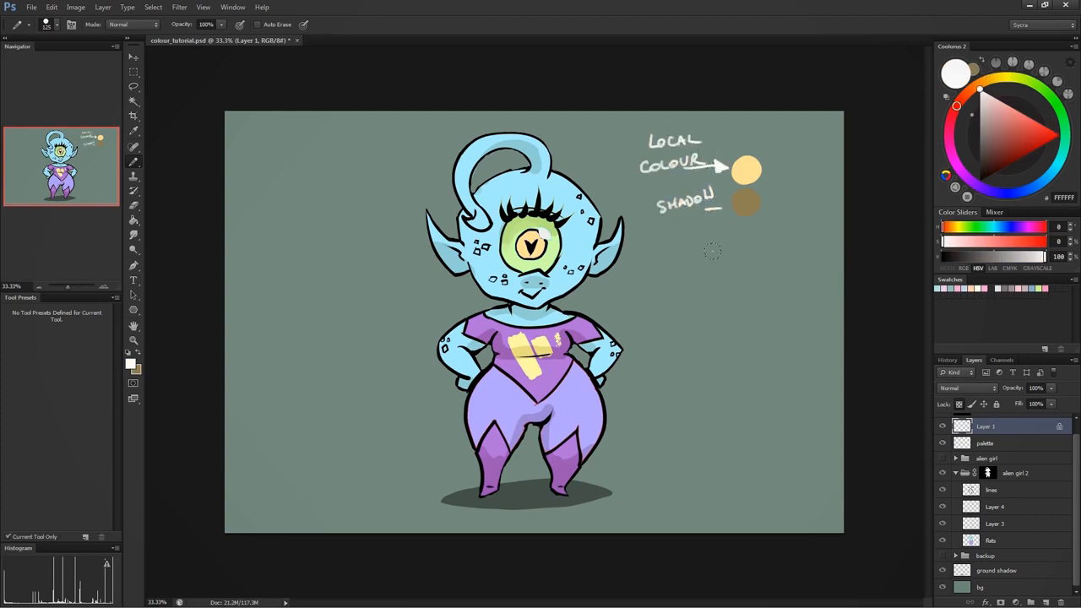
- With a smaller brush, sample the light blue skin colour A6ECFF and paint a swatch below the labelled pair on unlocked Layer 1
{"action": "key", "text": "bracketleft"}
{"action": "key", "text": "bracketleft"}
{"action": "key", "text": "bracketleft"}
{"action": "key", "text": "bracketleft"}
{"action": "key", "text": "bracketleft"}
{"action": "key", "text": "bracketleft"}
{"action": "left_click", "coordinate": [577, 243], "text": "alt"}
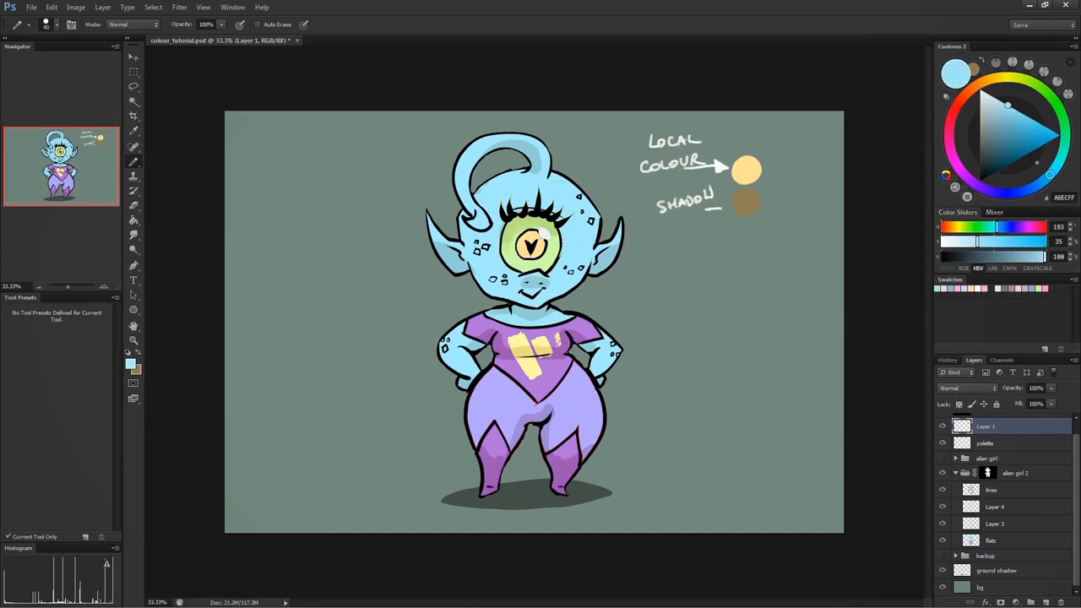
{"action": "left_click_drag", "start_coordinate": [760, 276], "coordinate": [763, 280]}
- Sample the purple shirt and the green CFFFA6 of the eye, painting a swatch of each below the blue one
{"action": "left_click", "coordinate": [534, 350], "text": "alt"}
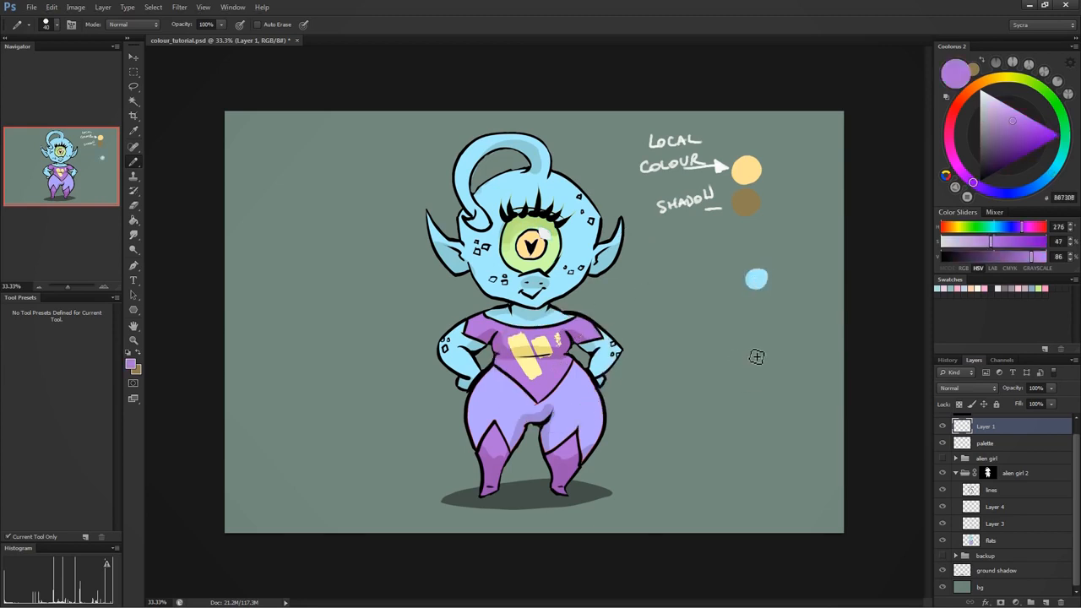
{"action": "left_click_drag", "start_coordinate": [751, 354], "coordinate": [762, 358]}
{"action": "left_click", "coordinate": [561, 250], "text": "alt"}
{"action": "left_click_drag", "start_coordinate": [756, 404], "coordinate": [760, 411]}
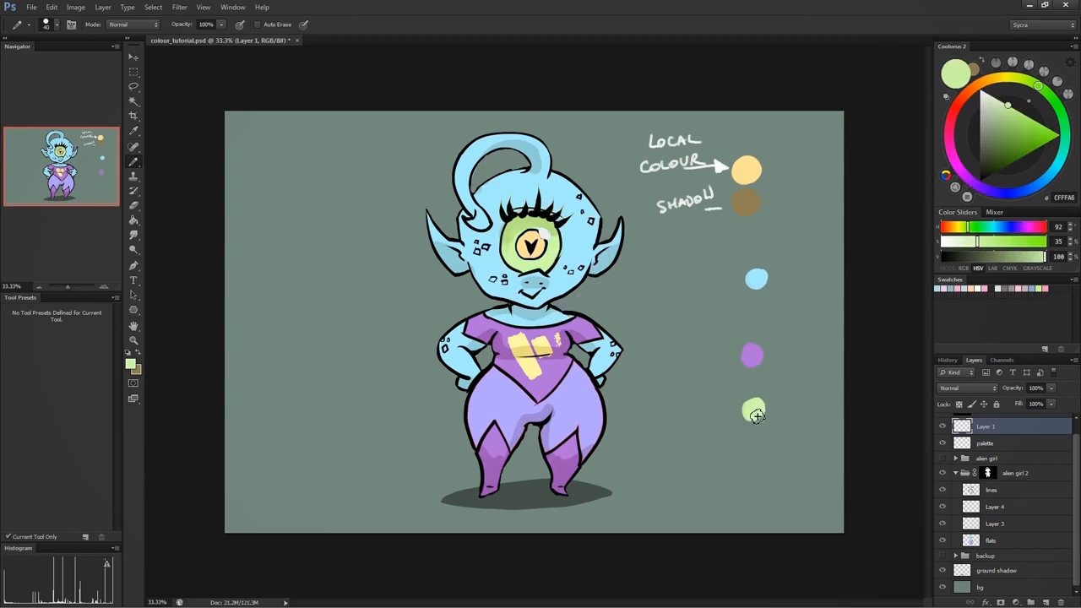
- Hide Layer 3, darken the sampled swatch blue to 517782, and paint its shadow swatch below the light blue one
{"action": "left_click", "coordinate": [943, 523]}
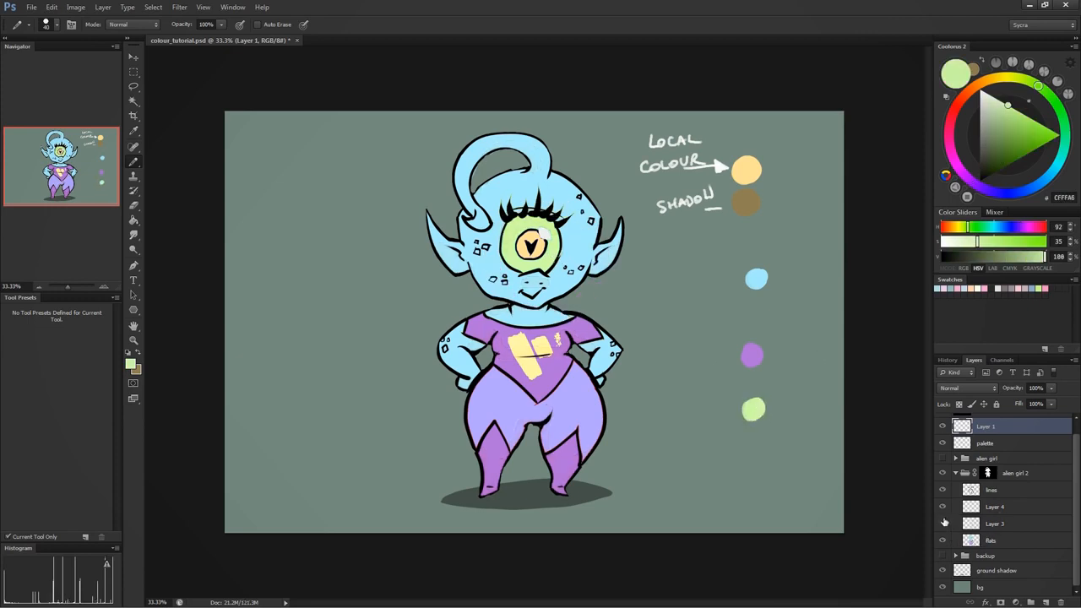
{"action": "left_click", "coordinate": [756, 279], "text": "alt"}
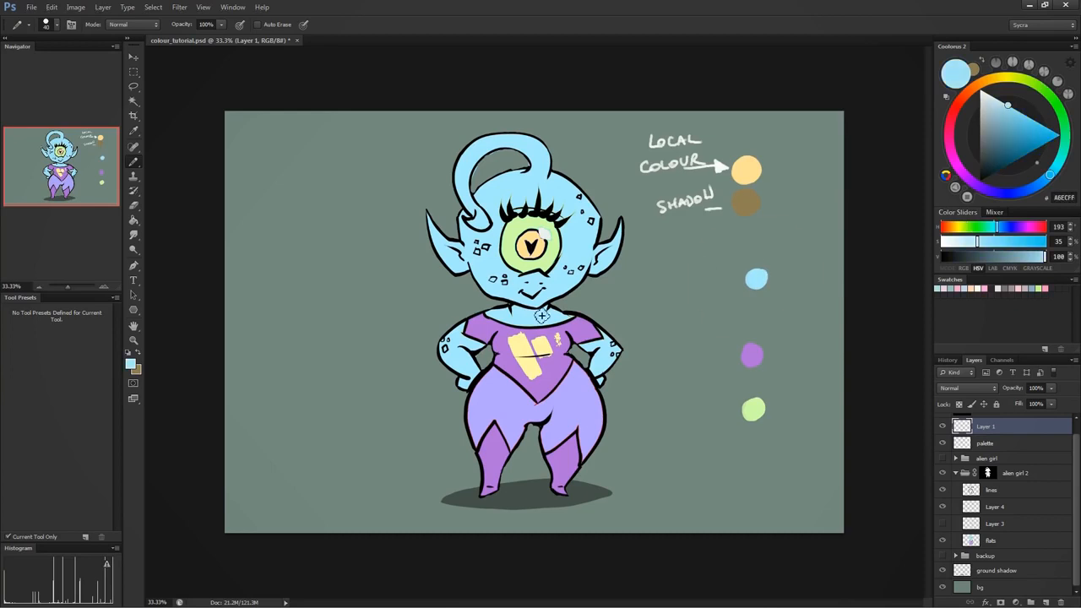
{"action": "left_click", "coordinate": [132, 365]}
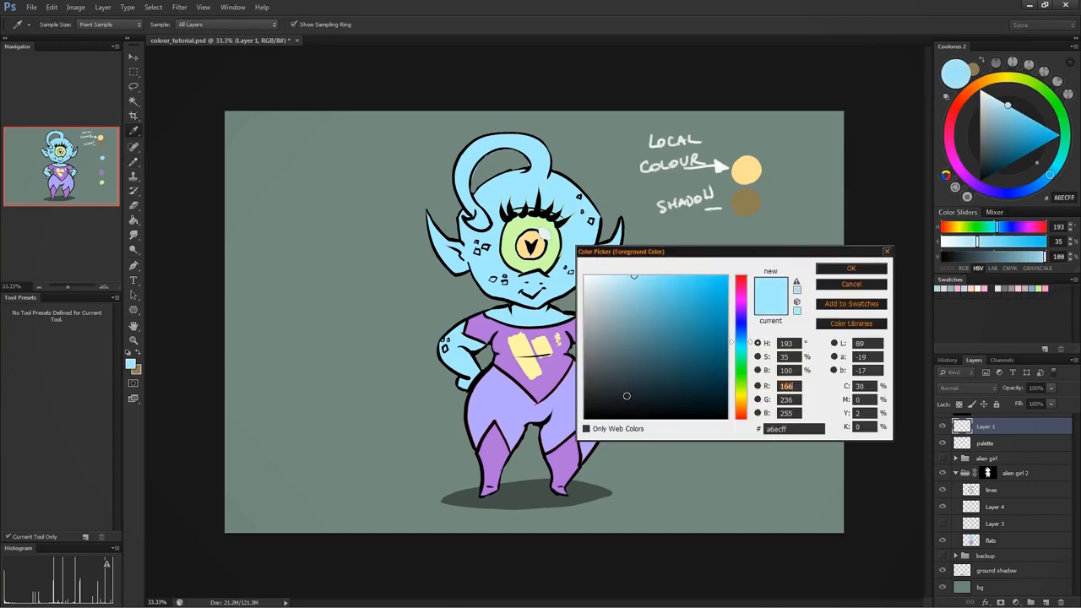
{"action": "left_click", "coordinate": [638, 346]}
{"action": "left_click", "coordinate": [851, 269]}
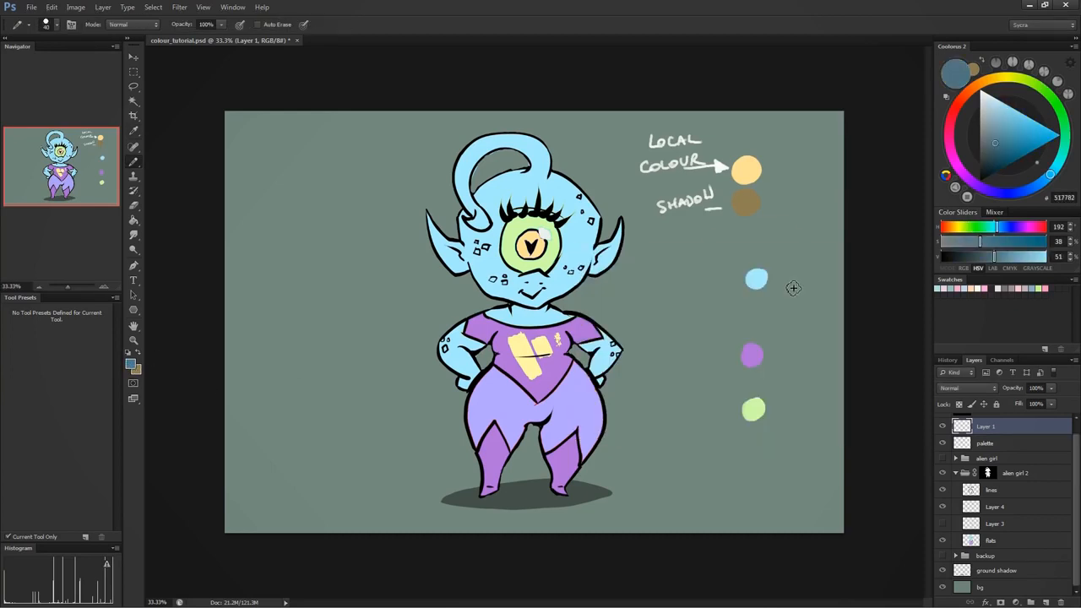
{"action": "left_click_drag", "start_coordinate": [757, 300], "coordinate": [762, 304]}
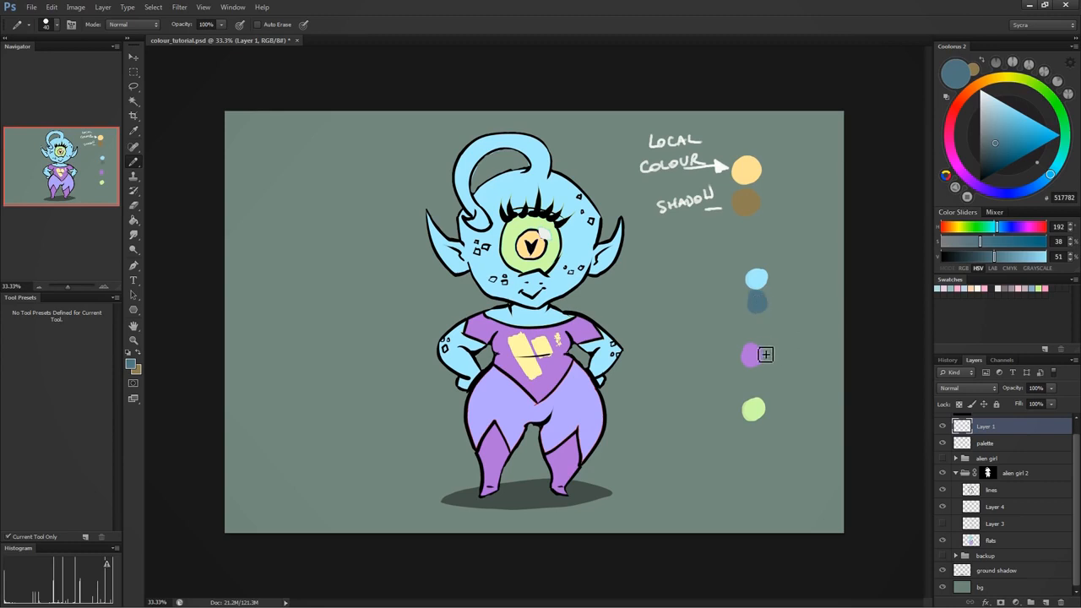
- Sample the purple swatch, pick a darker shade of the same hue, and paint its shadow swatch beside it
{"action": "left_click", "coordinate": [755, 344], "text": "alt"}
{"action": "left_click", "coordinate": [133, 363]}
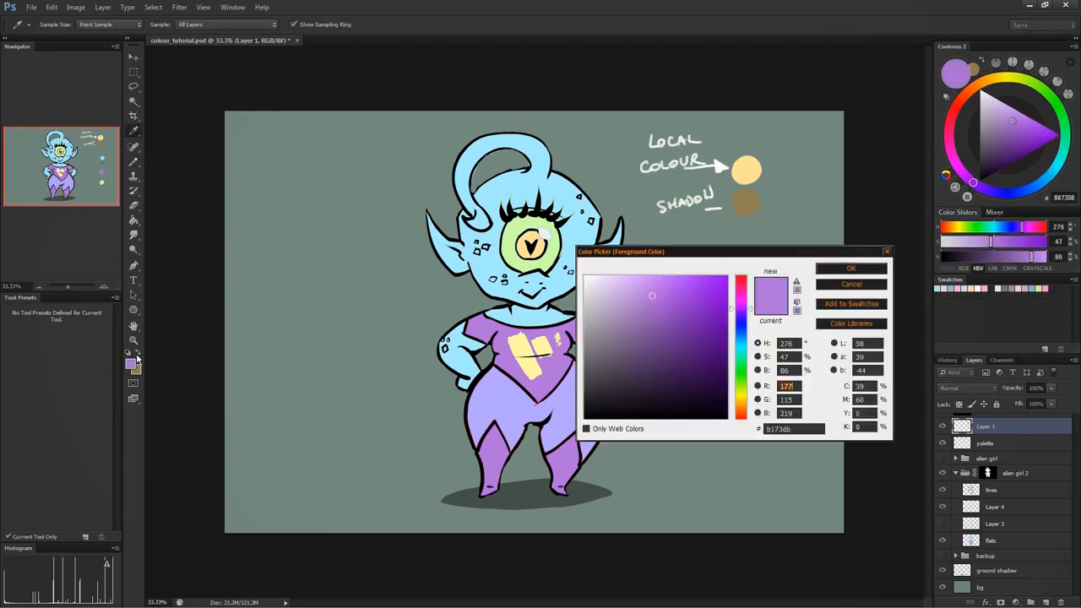
{"action": "left_click", "coordinate": [652, 350]}
{"action": "left_click", "coordinate": [851, 269]}
{"action": "mouse_move", "coordinate": [769, 358]}
{"action": "left_mouse_down"}
{"action": "mouse_move", "coordinate": [785, 363]}
{"action": "mouse_move", "coordinate": [776, 357]}
{"action": "left_mouse_up"}
- Sample the light green swatch, darken the colour to 688251, and paint its shadow swatch beside it
{"action": "left_click", "coordinate": [754, 409], "text": "alt"}
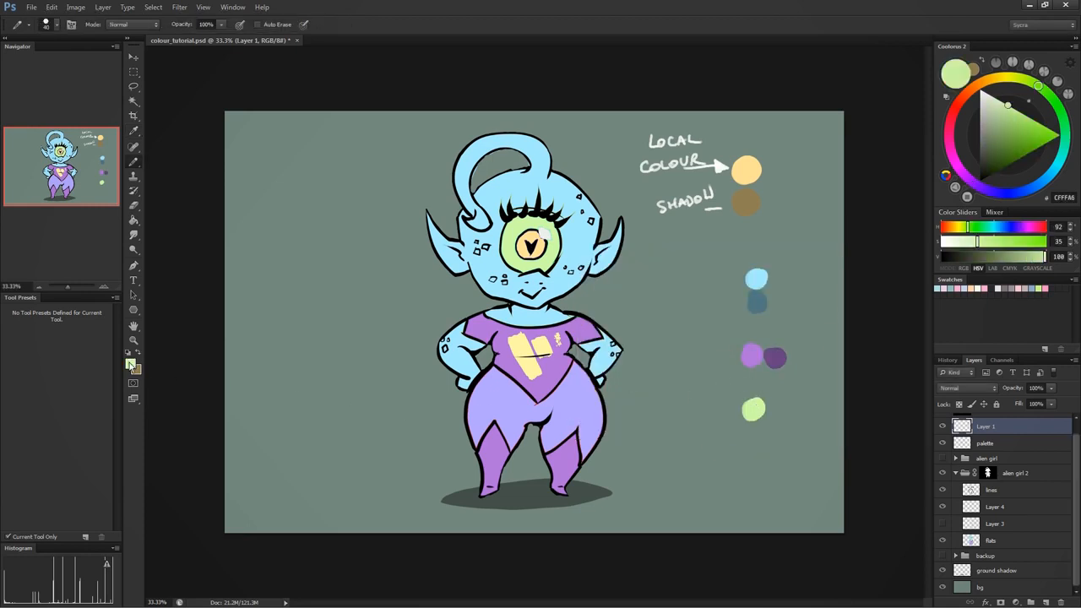
{"action": "left_click", "coordinate": [132, 364]}
{"action": "left_click", "coordinate": [634, 346]}
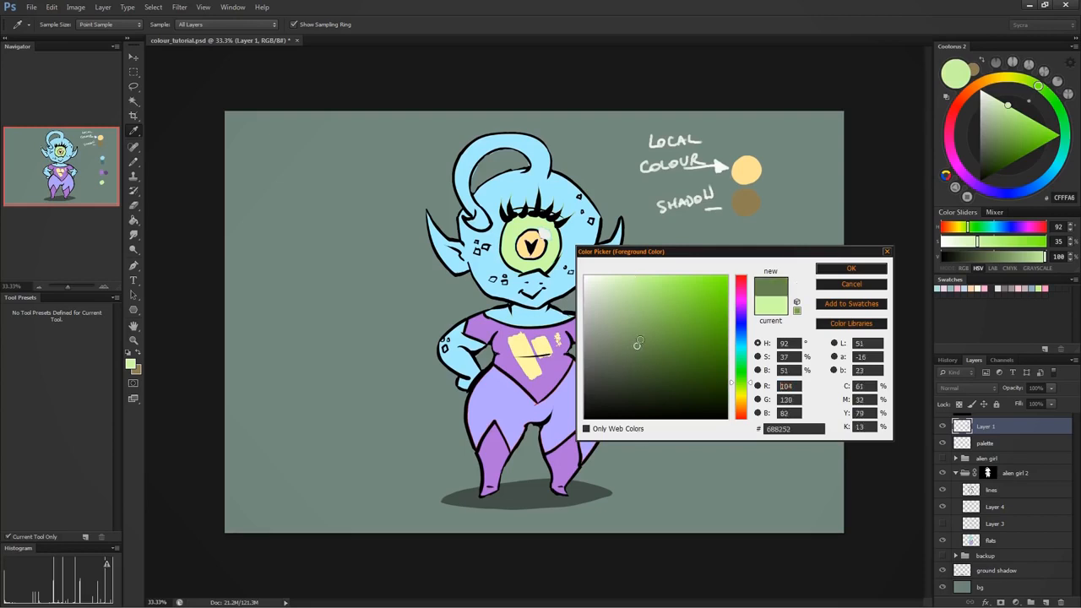
{"action": "left_click", "coordinate": [851, 268]}
{"action": "left_click_drag", "start_coordinate": [793, 408], "coordinate": [778, 411]}
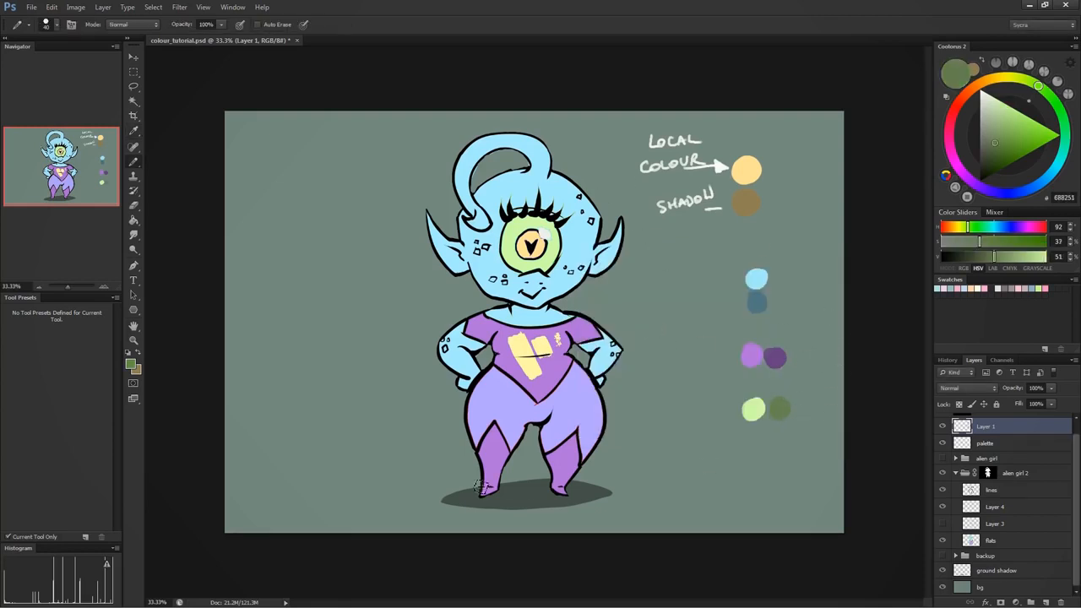
- Pick the saturated green 5AAD15 and paint a new swatch in the empty space beside the brown one
{"action": "left_click", "coordinate": [131, 364]}
{"action": "left_click", "coordinate": [723, 347]}
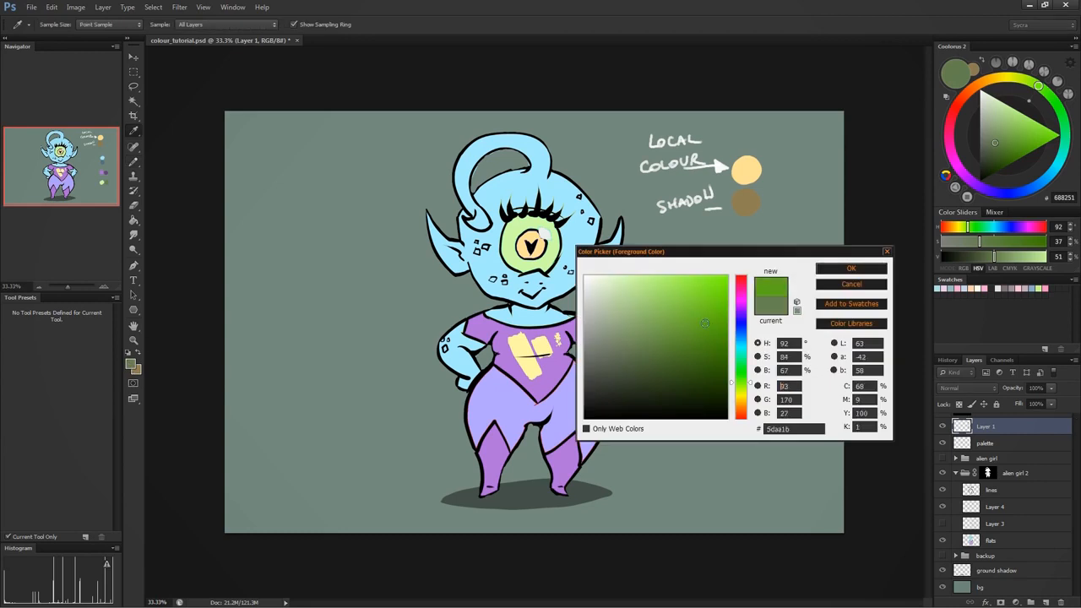
{"action": "left_click", "coordinate": [851, 269]}
{"action": "left_click_drag", "start_coordinate": [802, 207], "coordinate": [799, 217]}
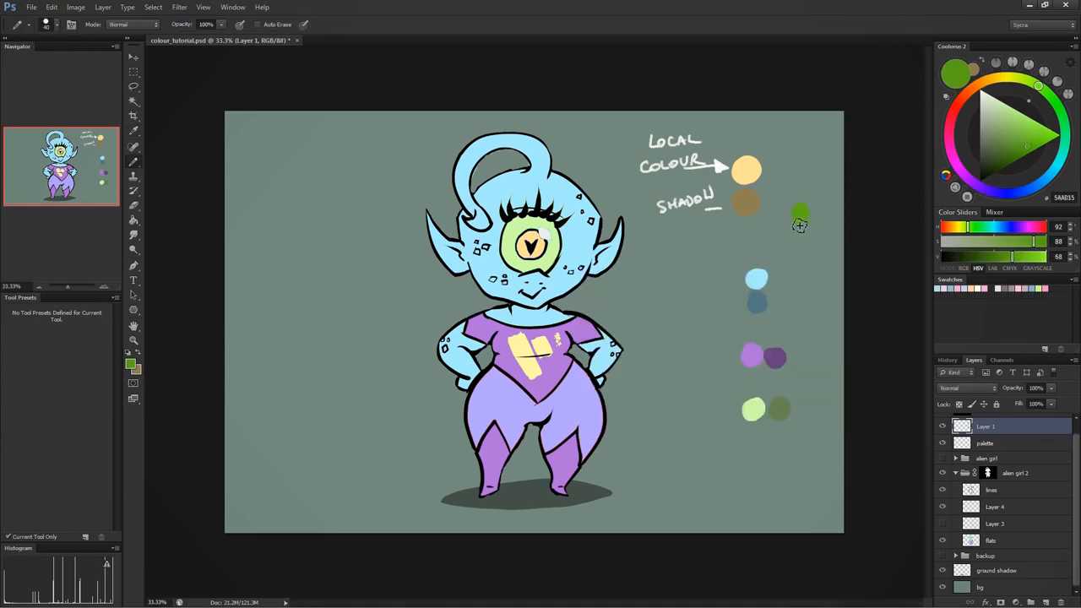
- Darken the saturated green to 33600C at the same hue and paint its shadow swatch directly below the bright green one
{"action": "left_click", "coordinate": [131, 363]}
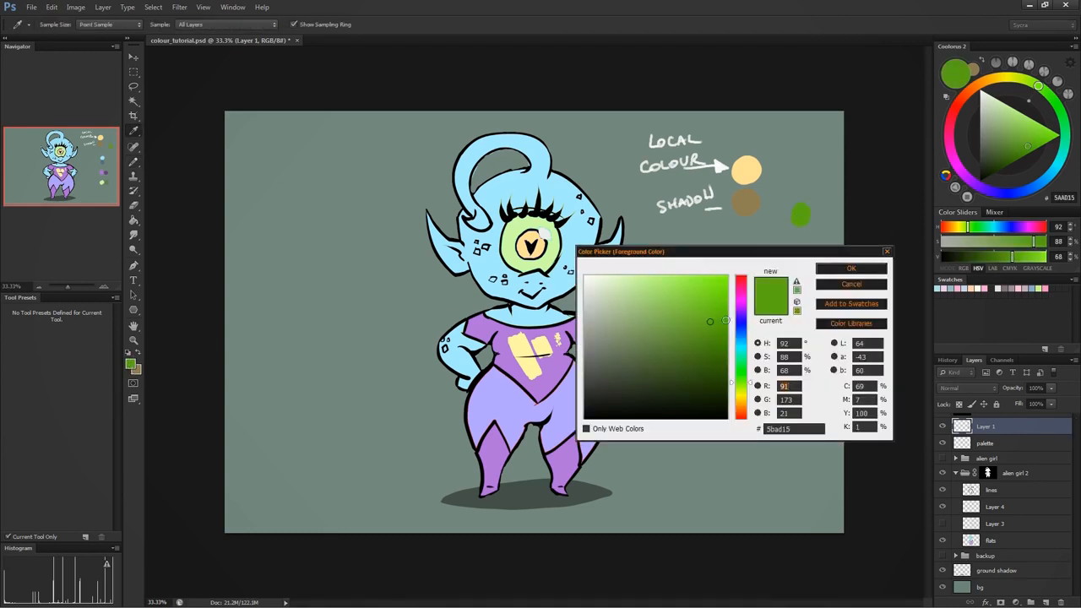
{"action": "left_click", "coordinate": [710, 363]}
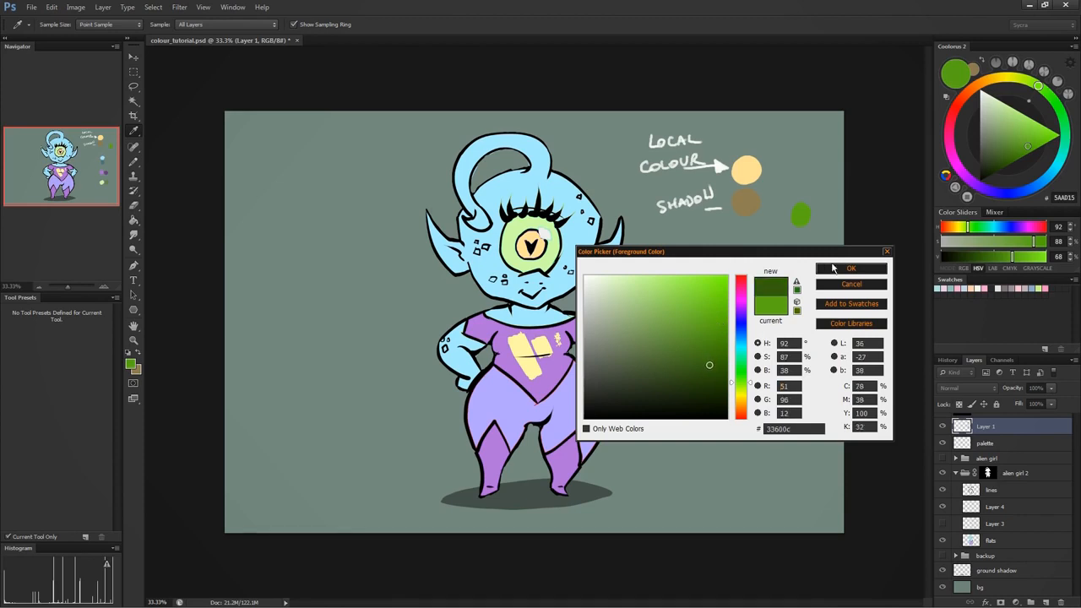
{"action": "left_click", "coordinate": [836, 268]}
{"action": "left_click_drag", "start_coordinate": [800, 236], "coordinate": [804, 242]}
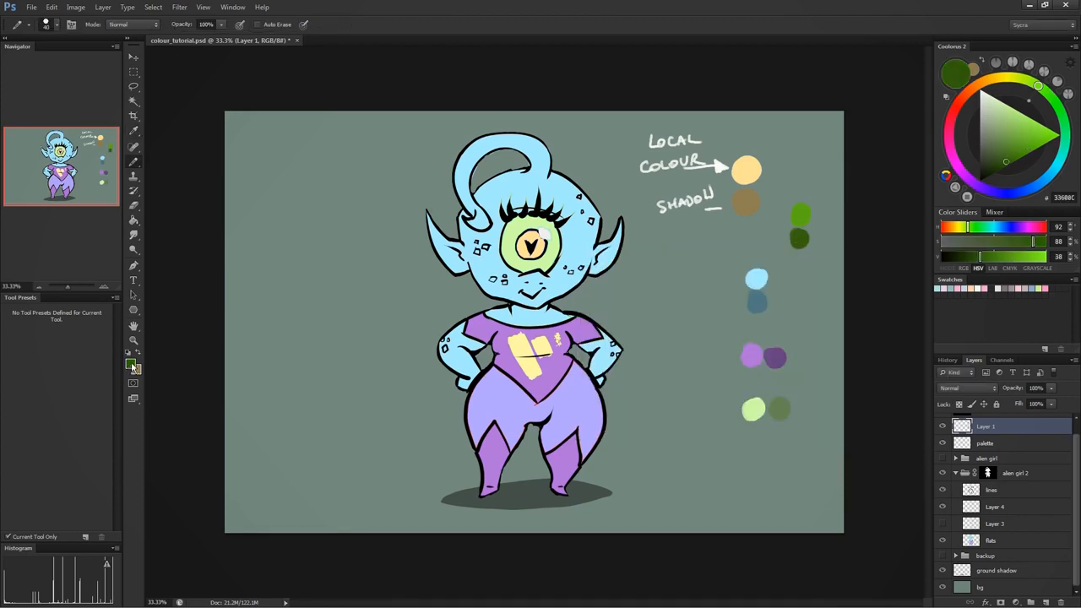
- Pick the dark purple 371631 and paint a new swatch in the empty space between the alien and the light blue swatch
{"action": "left_click", "coordinate": [130, 364]}
{"action": "left_click_drag", "start_coordinate": [742, 323], "coordinate": [741, 295]}
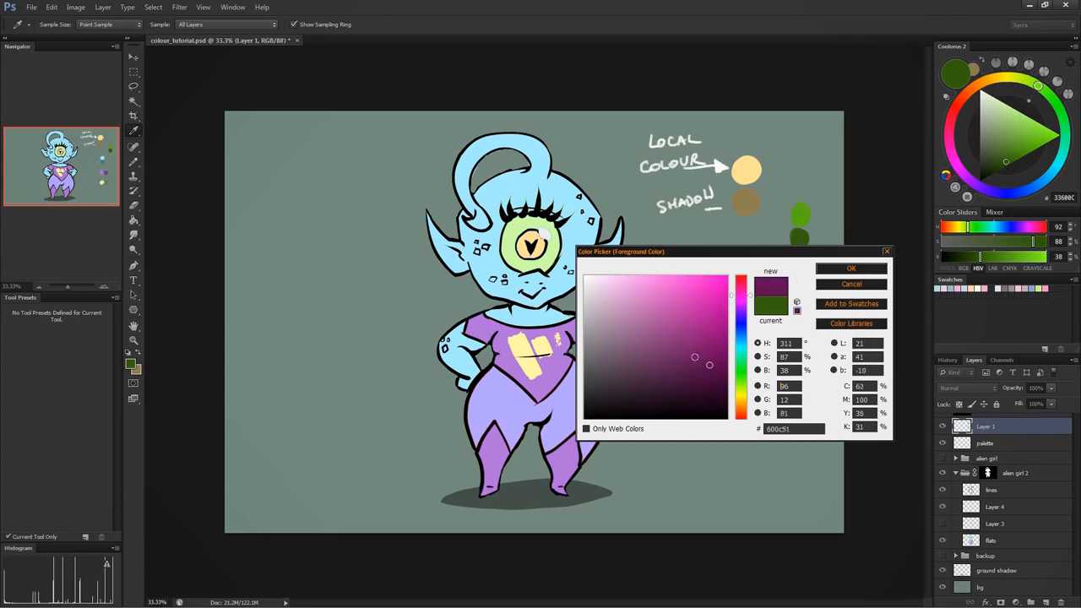
{"action": "left_click", "coordinate": [672, 386]}
{"action": "left_click", "coordinate": [844, 270]}
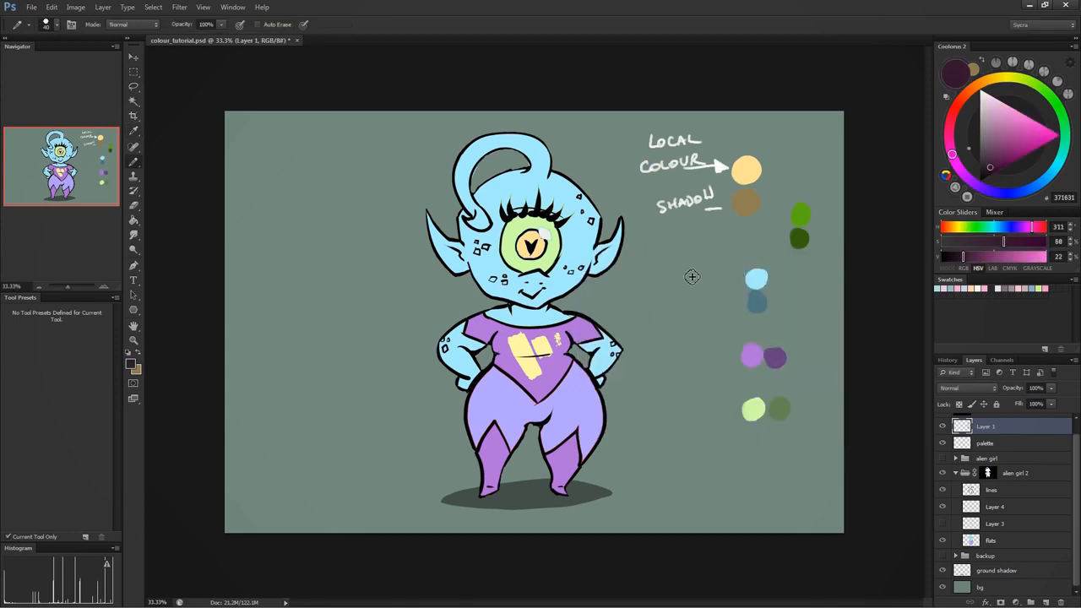
{"action": "left_click_drag", "start_coordinate": [688, 270], "coordinate": [697, 263]}
- Darken the purple to 1B0A18 and paint its shadow swatch directly below the dark purple one
{"action": "left_click", "coordinate": [131, 364]}
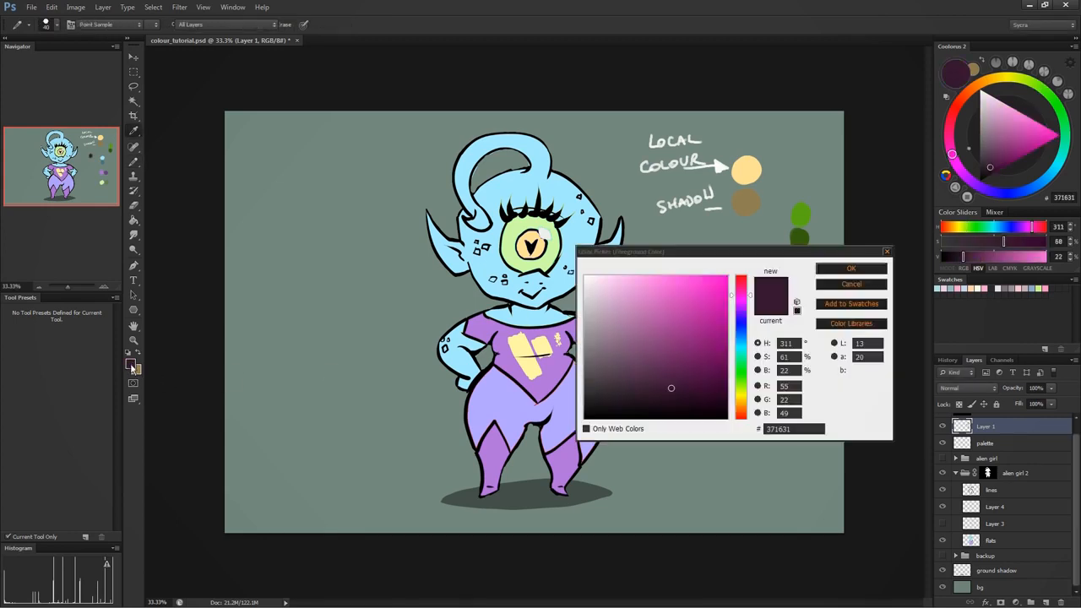
{"action": "left_click", "coordinate": [671, 404]}
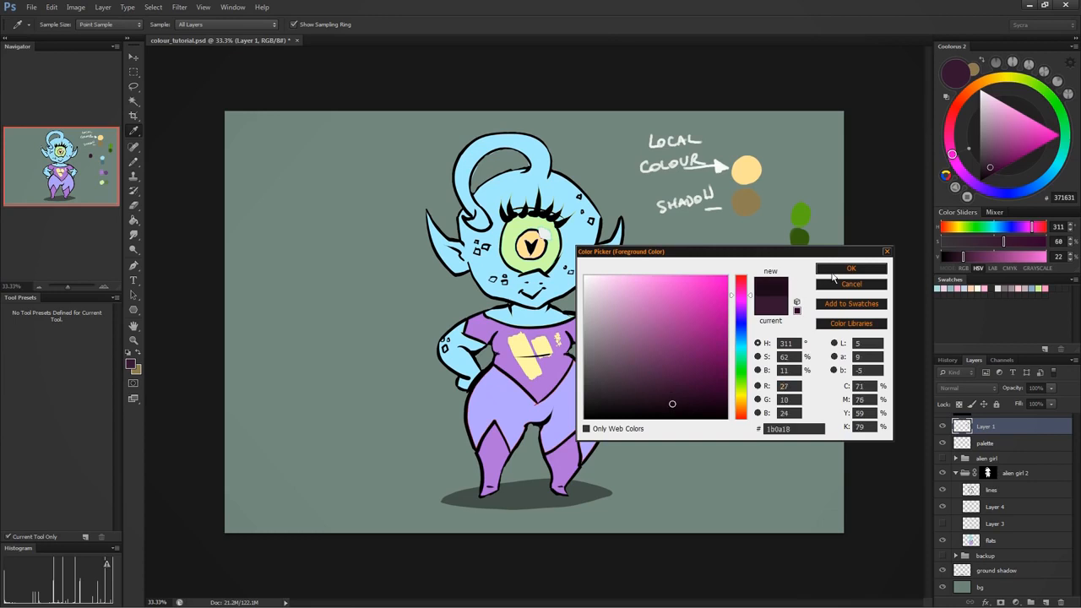
{"action": "left_click", "coordinate": [832, 270]}
{"action": "left_click_drag", "start_coordinate": [693, 286], "coordinate": [692, 290]}
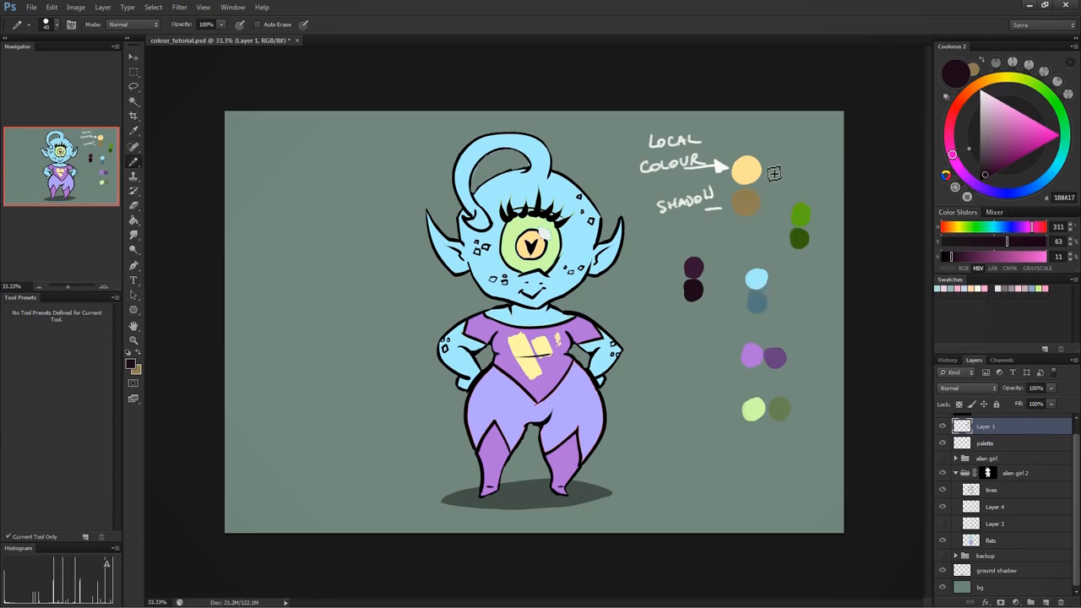
- Switch to black and hand-letter "WARM" with "COOL" below it in the empty area beside the alien
{"action": "left_click_drag", "start_coordinate": [746, 171], "coordinate": [746, 201]}
{"action": "left_click", "coordinate": [742, 197], "text": "alt"}
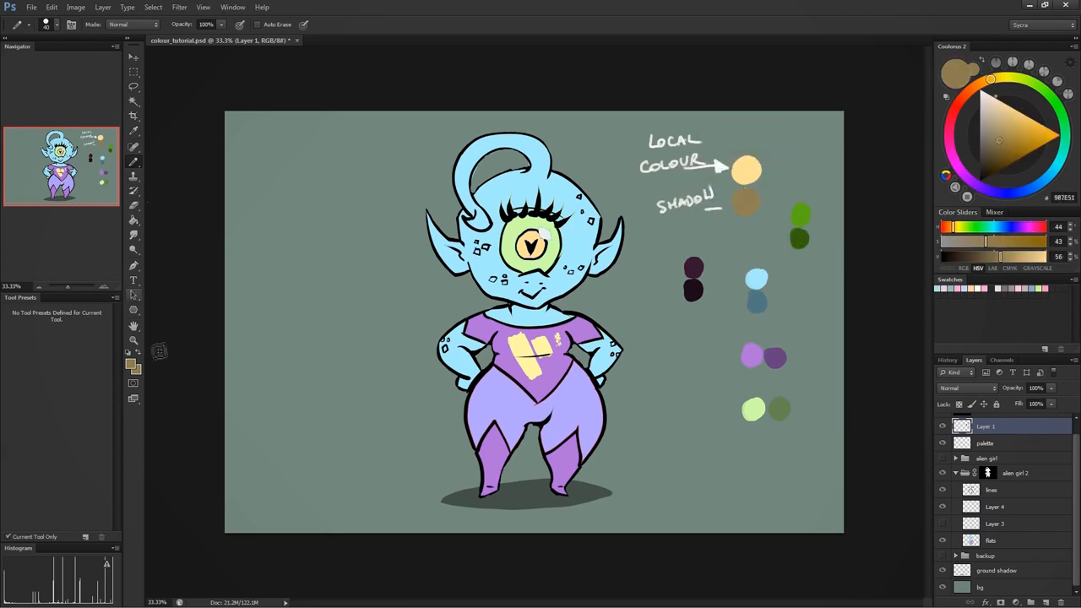
{"action": "left_click", "coordinate": [979, 180]}
{"action": "mouse_move", "coordinate": [245, 137]}
{"action": "left_mouse_down"}
{"action": "mouse_move", "coordinate": [271, 171]}
{"action": "mouse_move", "coordinate": [276, 141]}
{"action": "mouse_move", "coordinate": [304, 138]}
{"action": "mouse_move", "coordinate": [301, 160]}
{"action": "mouse_move", "coordinate": [329, 140]}
{"action": "mouse_move", "coordinate": [336, 179]}
{"action": "mouse_move", "coordinate": [348, 150]}
{"action": "mouse_move", "coordinate": [366, 177]}
{"action": "left_mouse_up"}
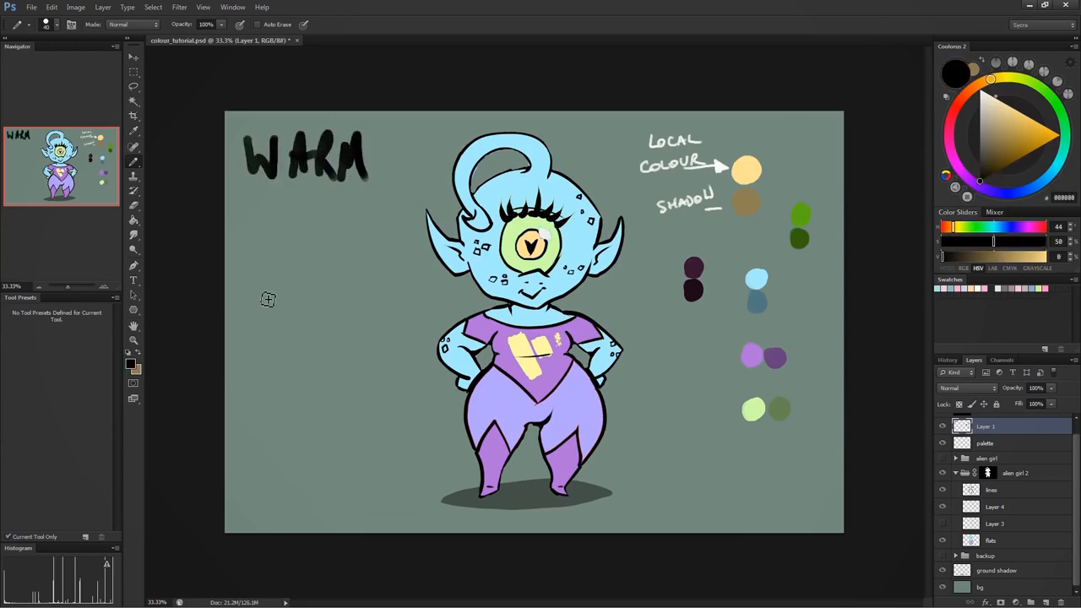
{"action": "mouse_move", "coordinate": [270, 294]}
{"action": "left_mouse_down"}
{"action": "mouse_move", "coordinate": [269, 329]}
{"action": "mouse_move", "coordinate": [280, 304]}
{"action": "mouse_move", "coordinate": [306, 304]}
{"action": "left_mouse_up"}
{"action": "left_click_drag", "start_coordinate": [324, 300], "coordinate": [355, 336]}
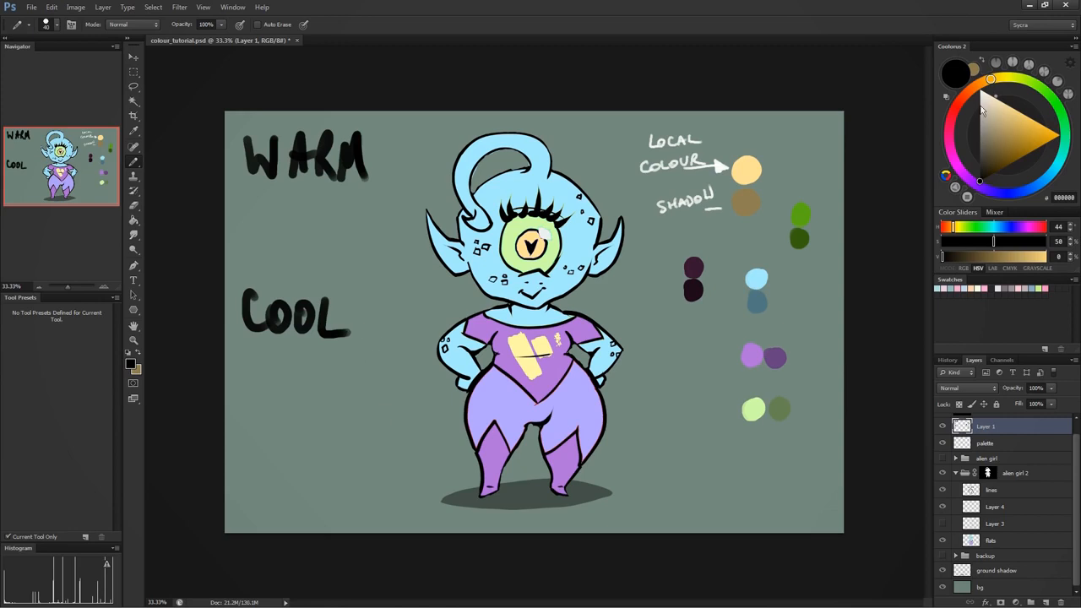
- Paint a saturated red FF0600 swatch under "WARM" and a saturated blue 0049FF swatch under "COOL"
{"action": "left_click", "coordinate": [955, 106]}
{"action": "left_click", "coordinate": [1062, 135]}
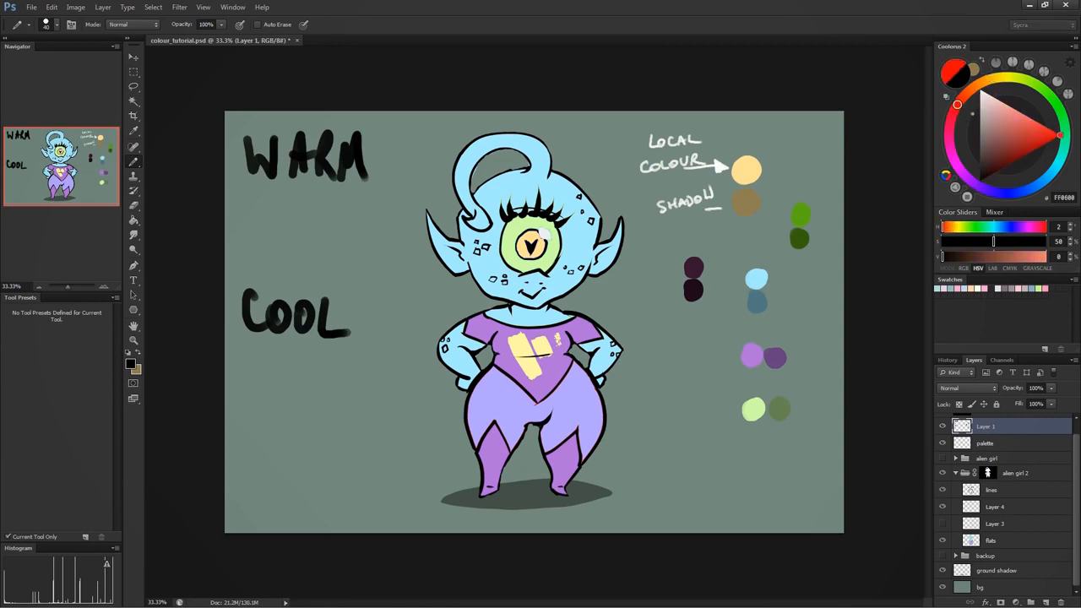
{"action": "left_click_drag", "start_coordinate": [278, 224], "coordinate": [287, 219]}
{"action": "left_click", "coordinate": [1019, 197]}
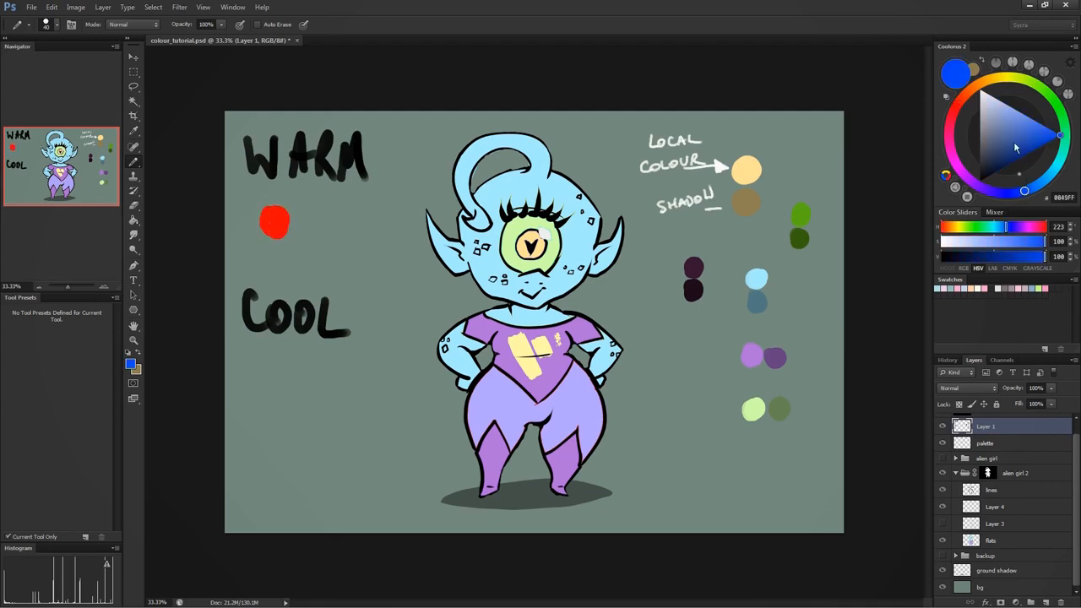
{"action": "left_click_drag", "start_coordinate": [287, 384], "coordinate": [279, 382]}
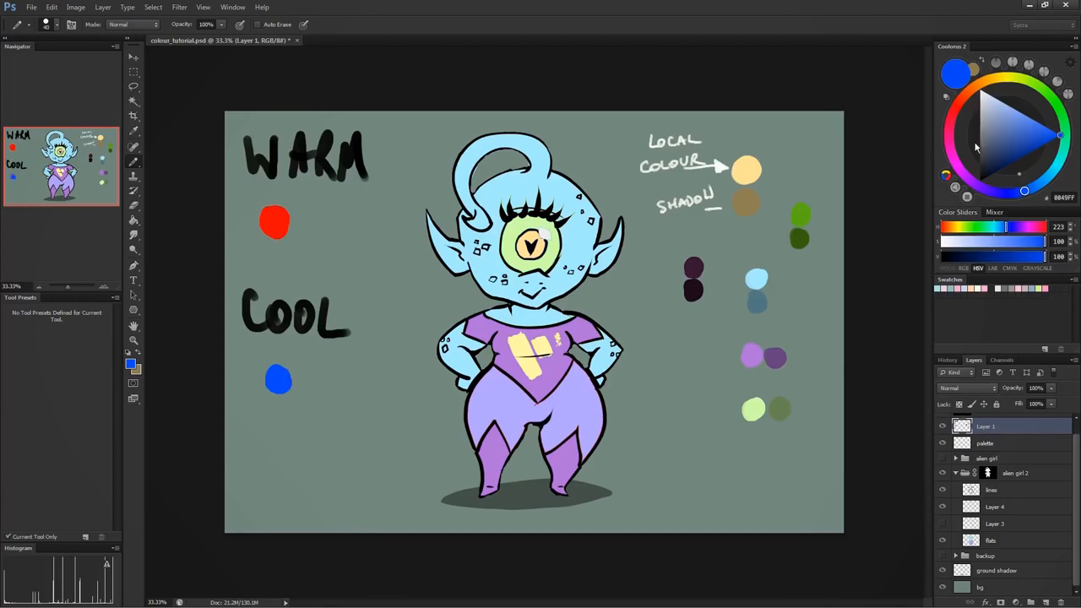
- Pick a less saturated red and paint its swatch beside the bright red one, undoing the stray stroke beneath them
{"action": "left_click", "coordinate": [960, 105]}
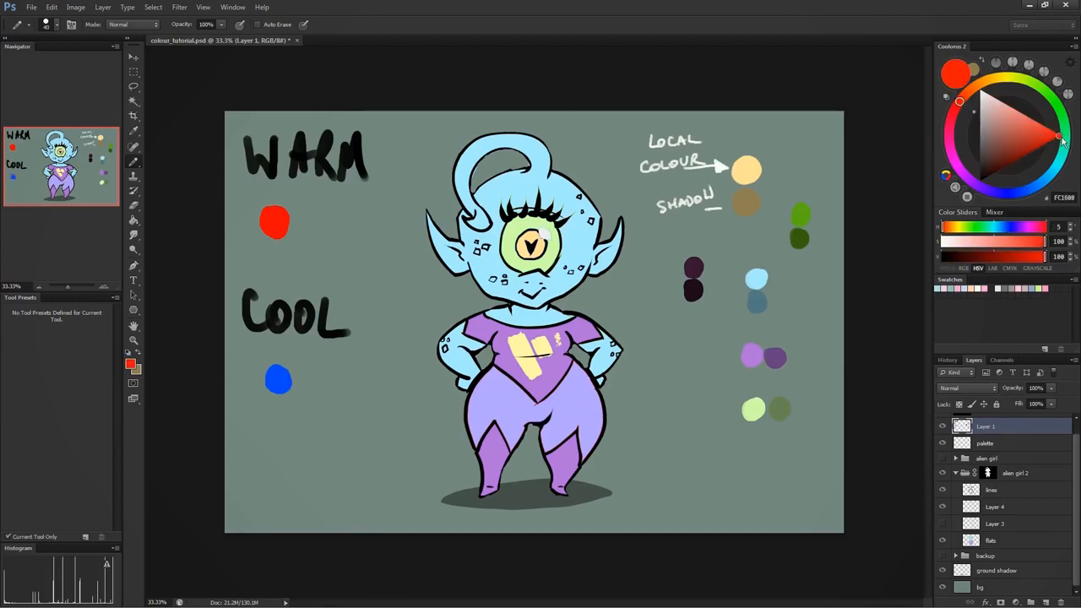
{"action": "left_click", "coordinate": [1038, 134]}
{"action": "left_click", "coordinate": [1024, 126]}
{"action": "left_click_drag", "start_coordinate": [323, 215], "coordinate": [326, 222]}
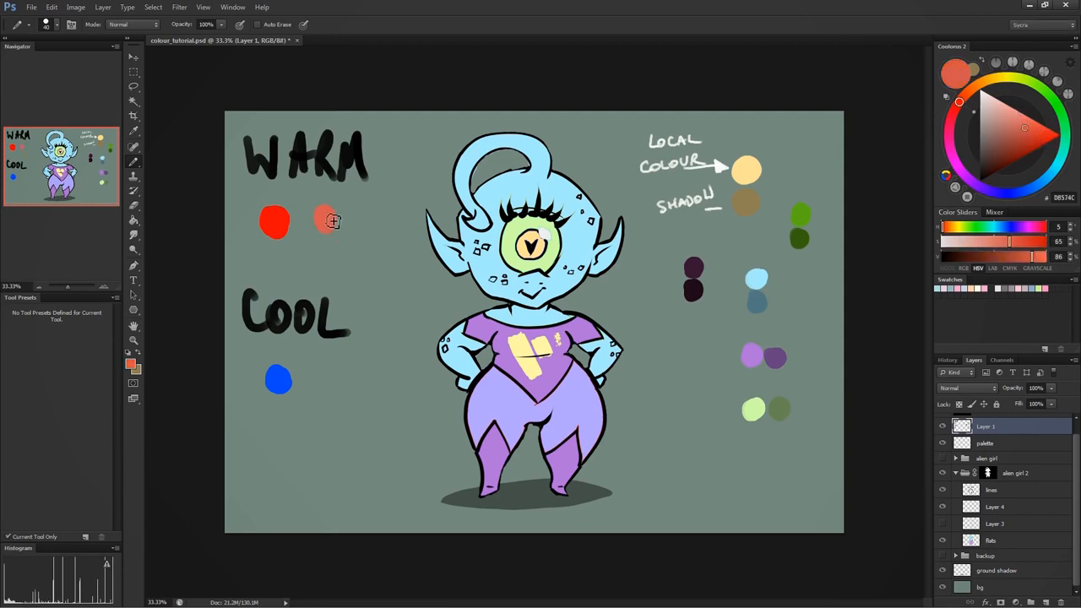
{"action": "left_click_drag", "start_coordinate": [342, 251], "coordinate": [272, 254]}
{"action": "key", "text": "ctrl+alt+z"}
{"action": "key", "text": "ctrl+alt+z"}
{"action": "left_click_drag", "start_coordinate": [340, 224], "coordinate": [334, 214]}
- Paint a pale cyan swatch beside the blue one and a saturated cyan 00FFFD swatch below the muted red one
{"action": "left_click", "coordinate": [279, 378], "text": "alt"}
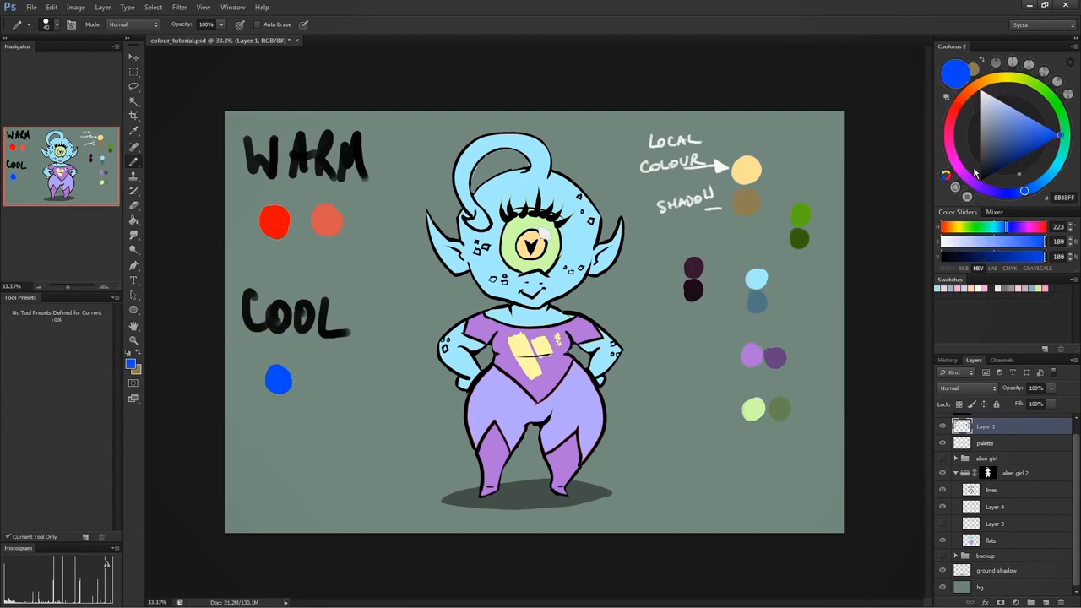
{"action": "mouse_move", "coordinate": [1041, 187]}
{"action": "left_mouse_down"}
{"action": "mouse_move", "coordinate": [1057, 162]}
{"action": "mouse_move", "coordinate": [1002, 101]}
{"action": "left_mouse_up"}
{"action": "left_click", "coordinate": [323, 378]}
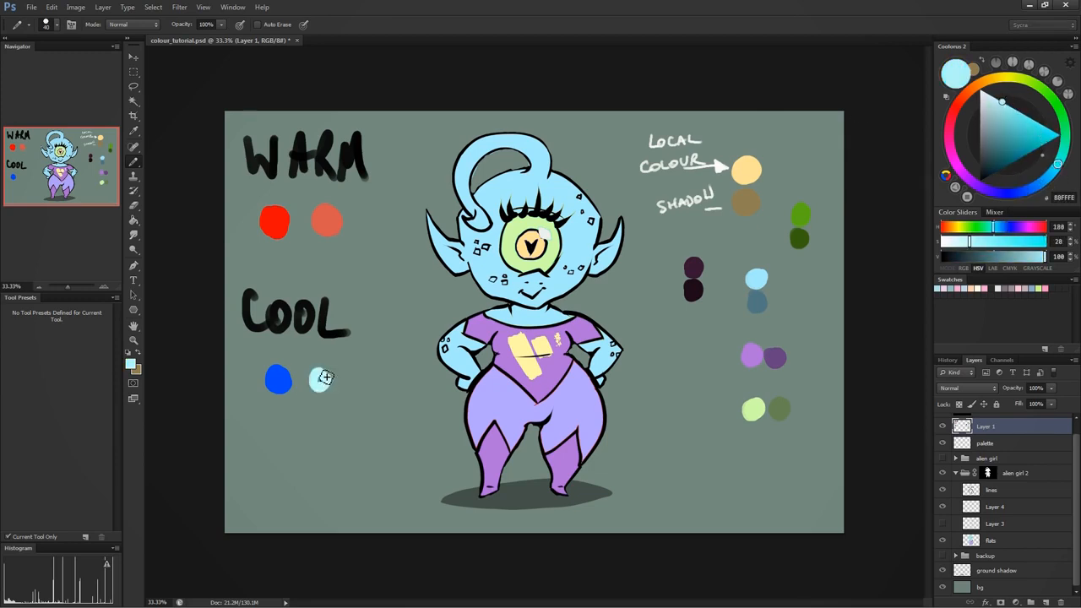
{"action": "mouse_move", "coordinate": [326, 378]}
{"action": "left_mouse_down"}
{"action": "mouse_move", "coordinate": [325, 389]}
{"action": "mouse_move", "coordinate": [323, 374]}
{"action": "left_mouse_up"}
{"action": "left_click_drag", "start_coordinate": [1029, 126], "coordinate": [1061, 135]}
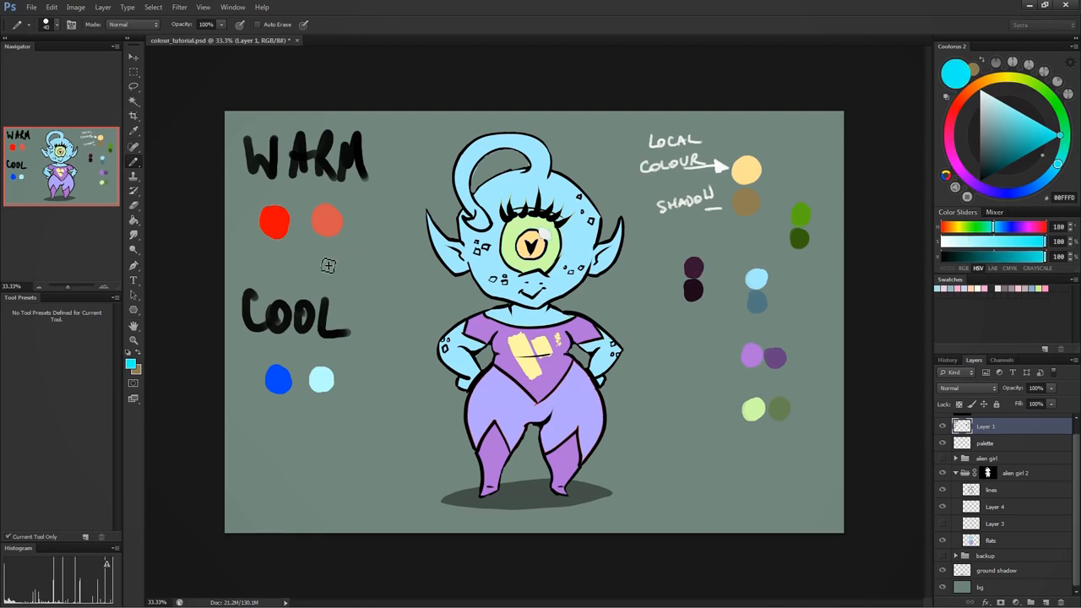
{"action": "mouse_move", "coordinate": [329, 258]}
{"action": "left_mouse_down"}
{"action": "mouse_move", "coordinate": [340, 252]}
{"action": "mouse_move", "coordinate": [337, 263]}
{"action": "left_mouse_up"}
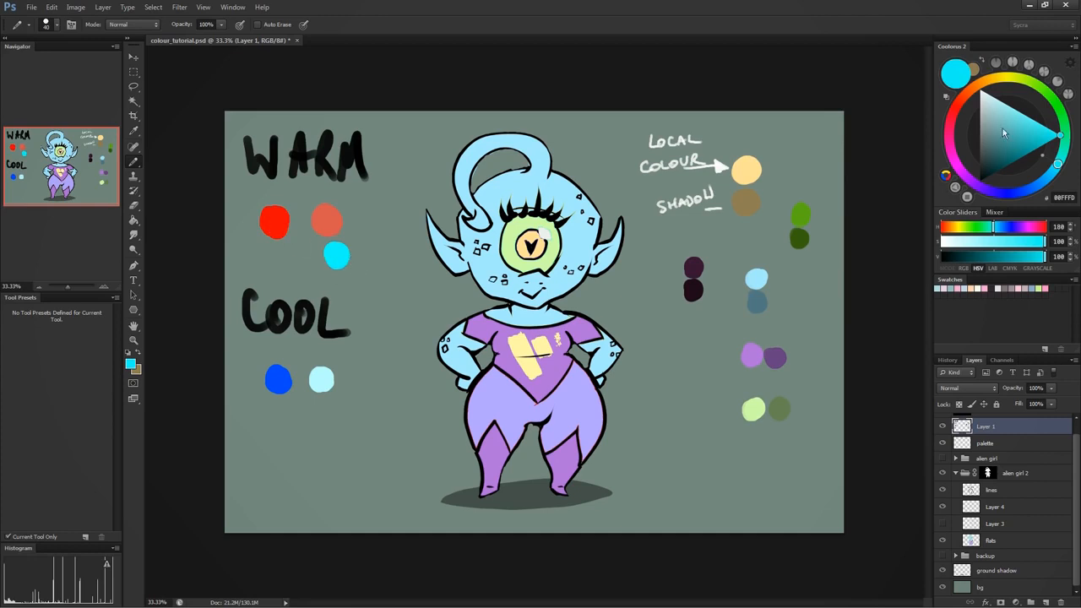
- Paint a greyish swatch below the pale cyan one and cover it with a lighter neutral grey
{"action": "left_click_drag", "start_coordinate": [1054, 142], "coordinate": [984, 129]}
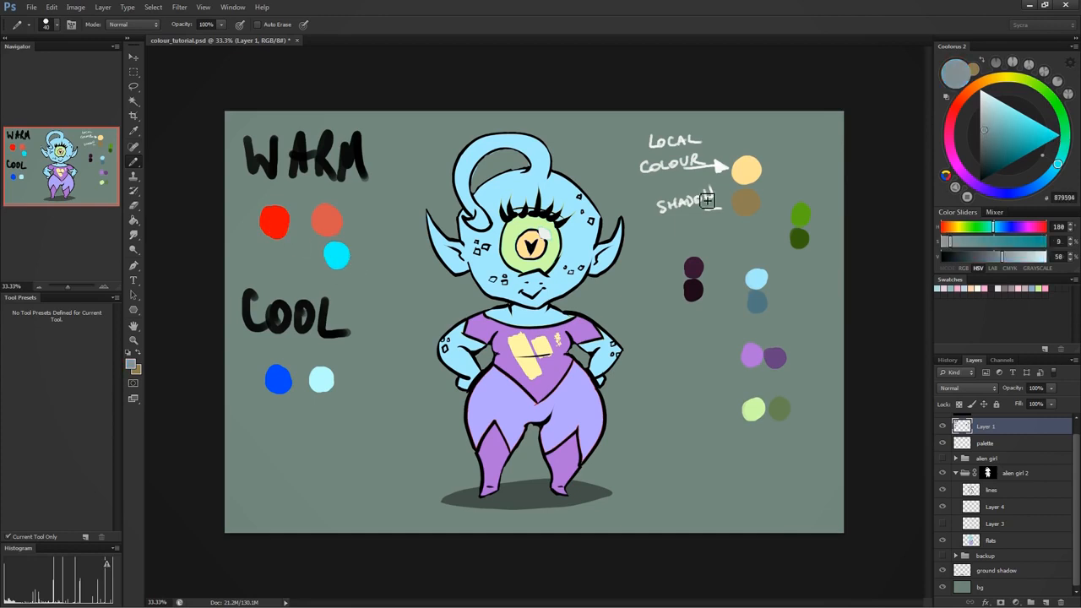
{"action": "left_click_drag", "start_coordinate": [344, 427], "coordinate": [345, 424]}
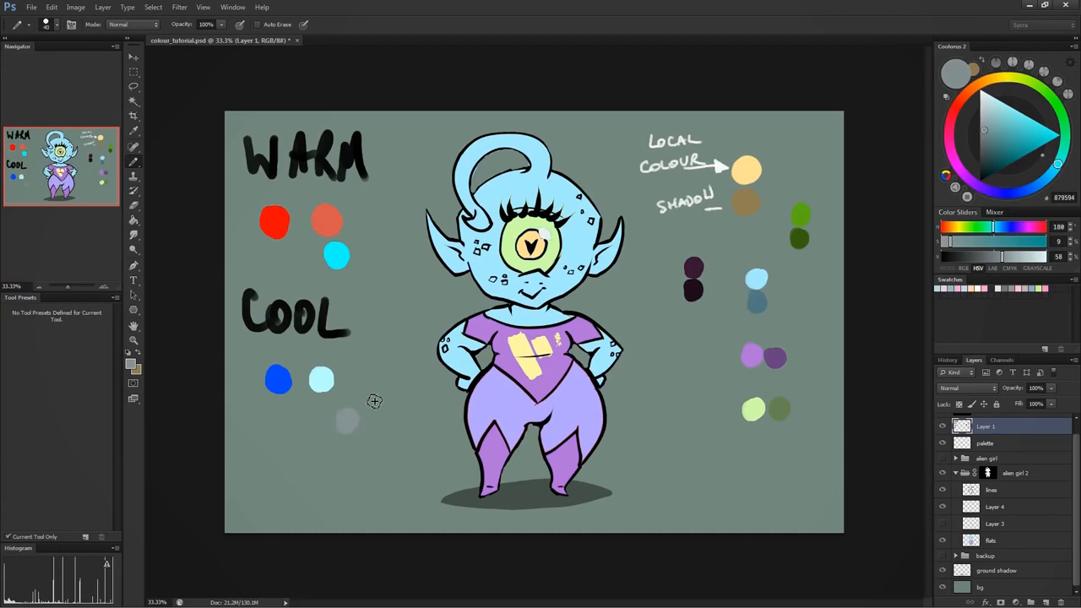
{"action": "left_click", "coordinate": [995, 127]}
{"action": "left_click_drag", "start_coordinate": [995, 127], "coordinate": [974, 107]}
{"action": "left_click_drag", "start_coordinate": [346, 420], "coordinate": [348, 421]}
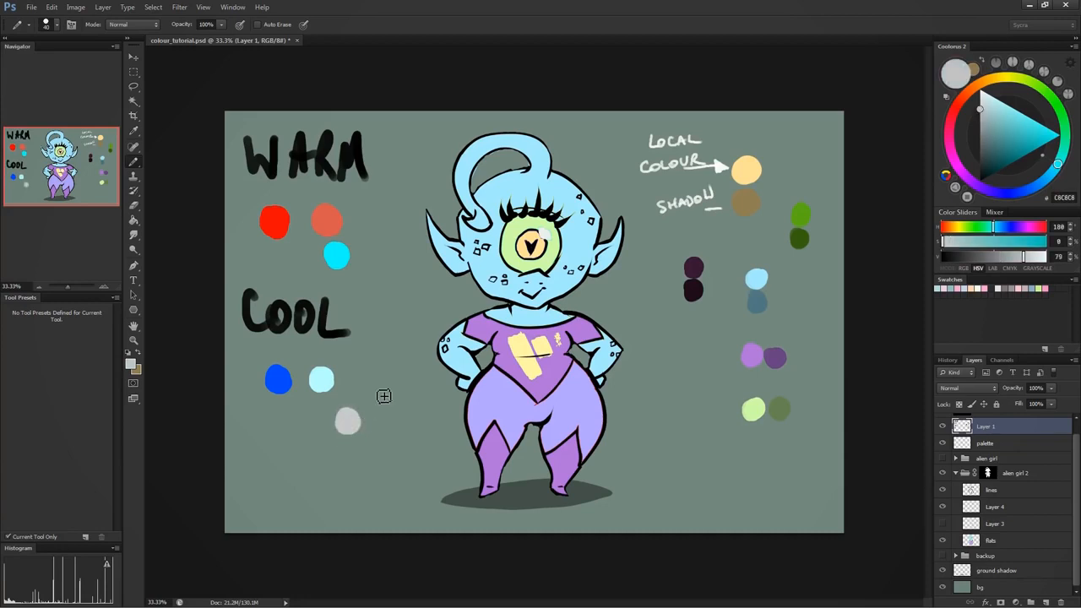
- Paint a dark teal 002D2C swatch in the "WARM" group and a dark grey 262626 swatch in the "COOL" group
{"action": "left_click", "coordinate": [993, 173]}
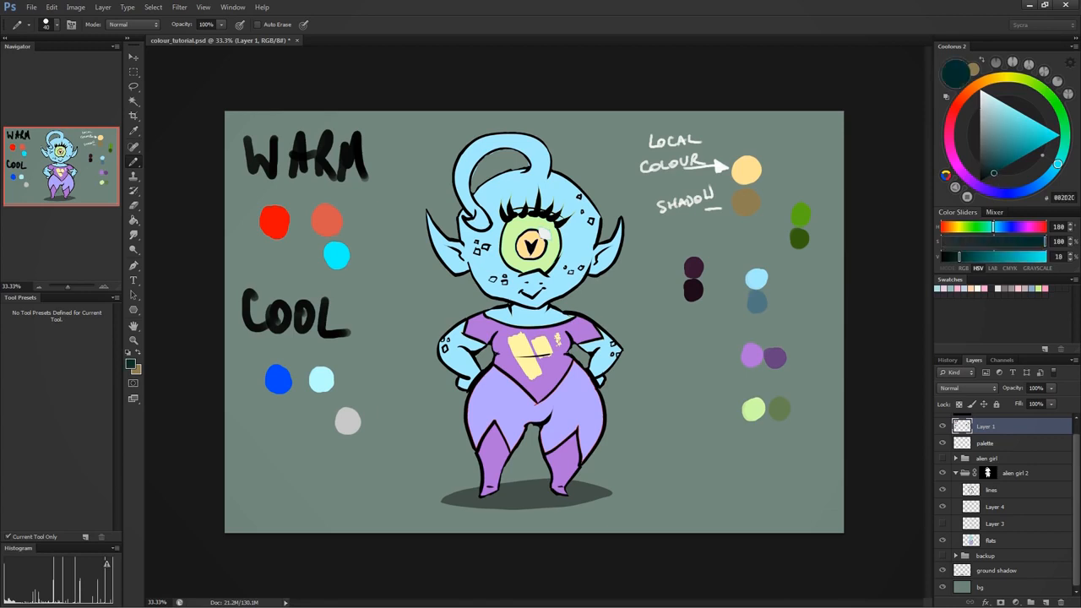
{"action": "mouse_move", "coordinate": [369, 256]}
{"action": "left_mouse_down"}
{"action": "mouse_move", "coordinate": [367, 238]}
{"action": "mouse_move", "coordinate": [381, 228]}
{"action": "left_mouse_up"}
{"action": "left_click", "coordinate": [979, 168]}
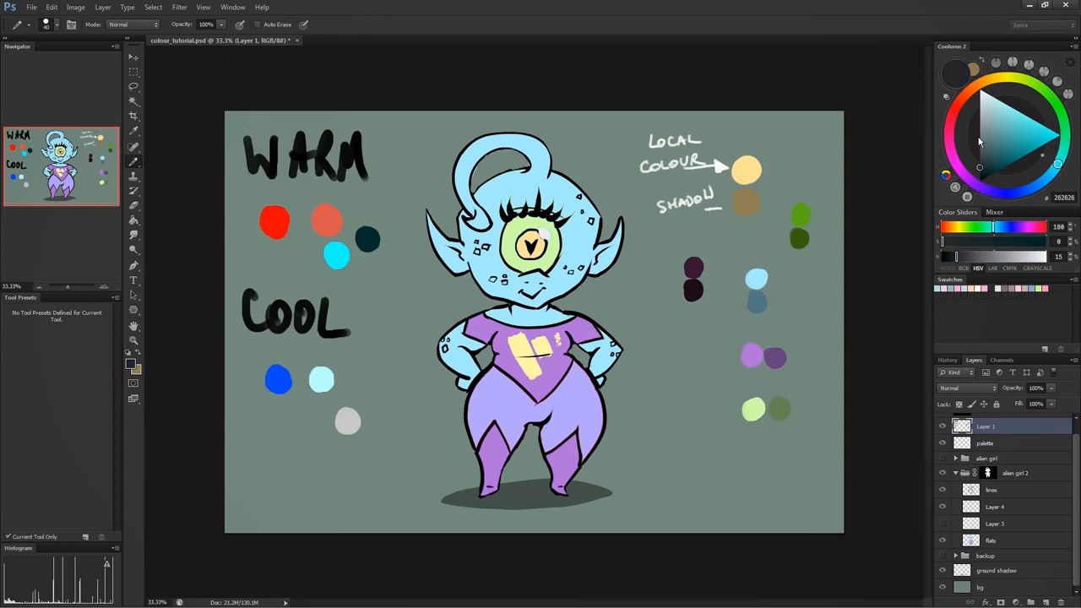
{"action": "left_click_drag", "start_coordinate": [378, 358], "coordinate": [382, 365]}
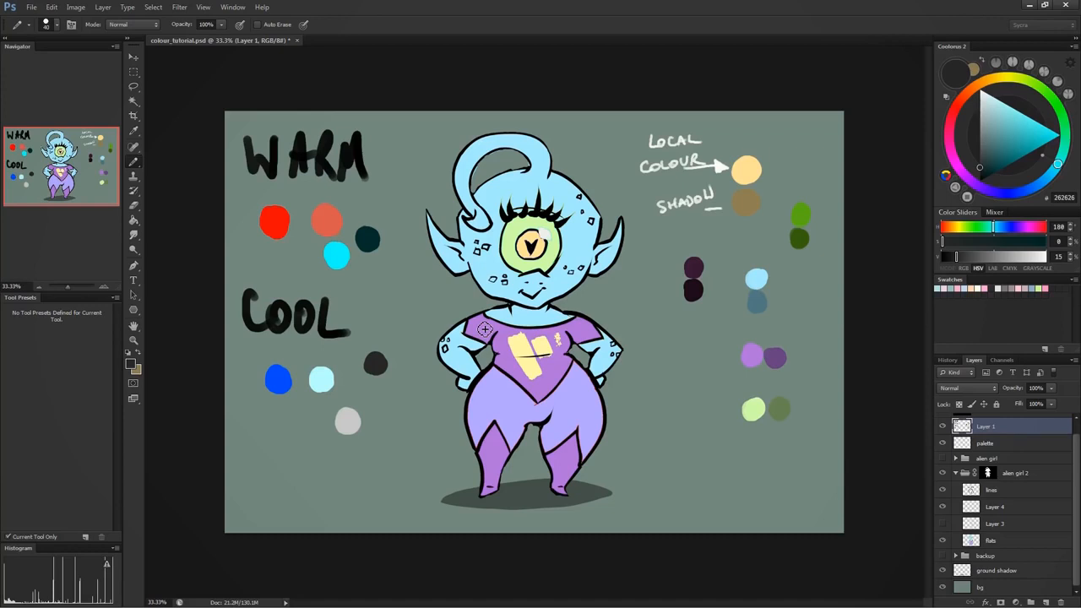
- Delete the warm and cool lettering and their swatches with a rectangular selection, and deselect
{"action": "key", "text": "m"}
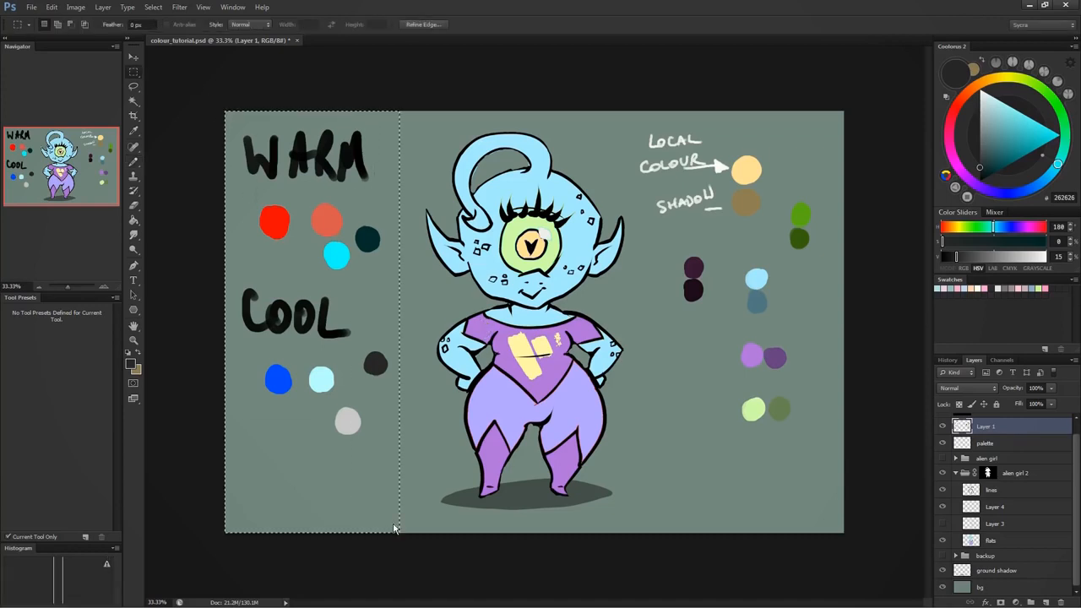
{"action": "key", "text": "Delete"}
{"action": "key", "text": "ctrl+d"}
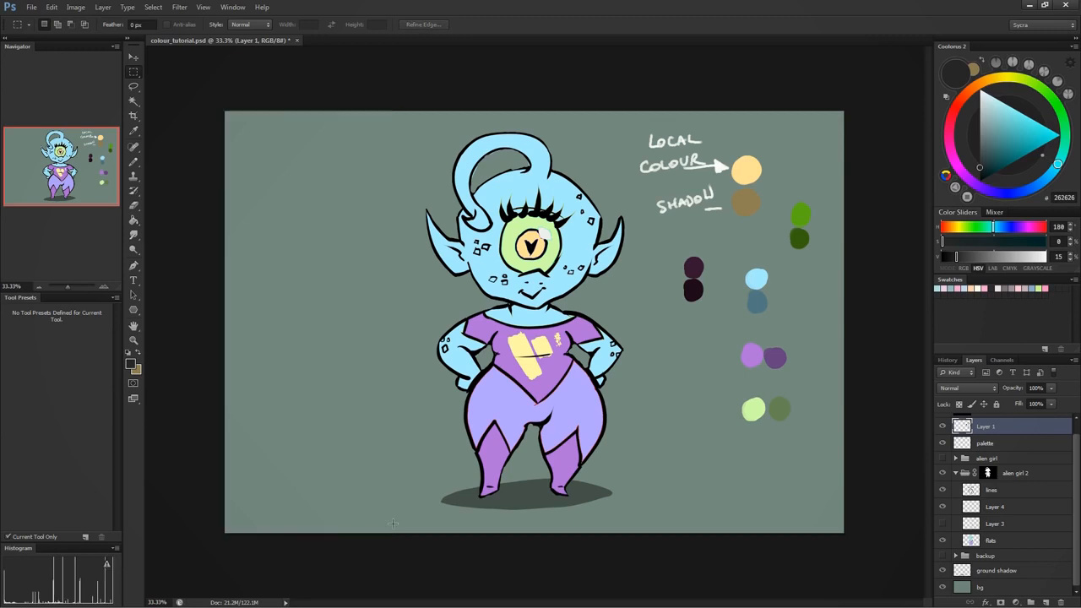
- Pick the pale cyan CFFFFE and hand-letter "Cool" near the canvas's upper corner beside the alien
{"action": "left_click_drag", "start_coordinate": [1009, 118], "coordinate": [995, 98]}
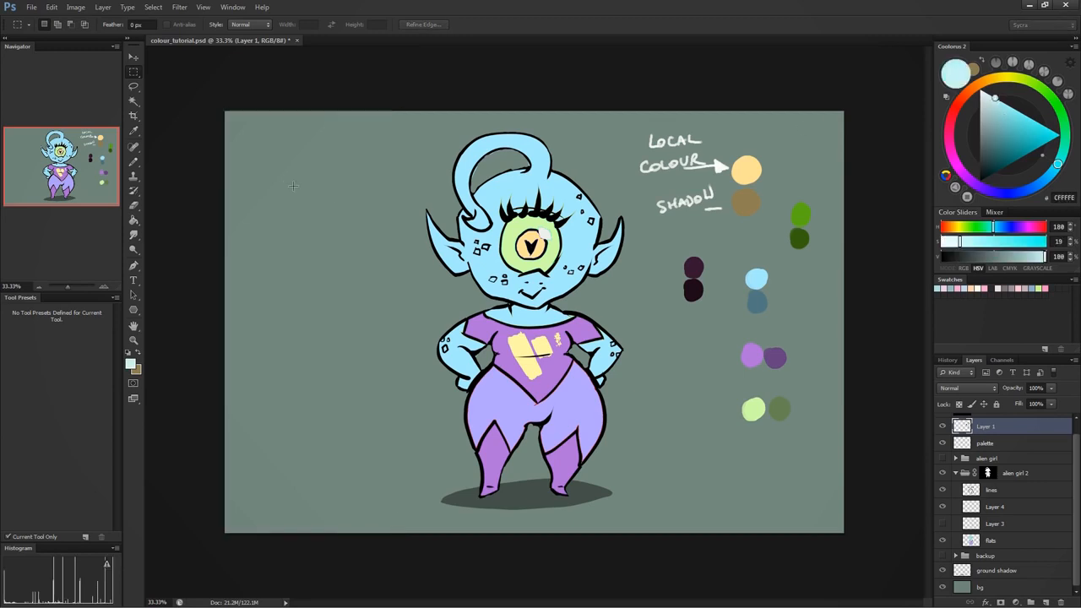
{"action": "key", "text": "b"}
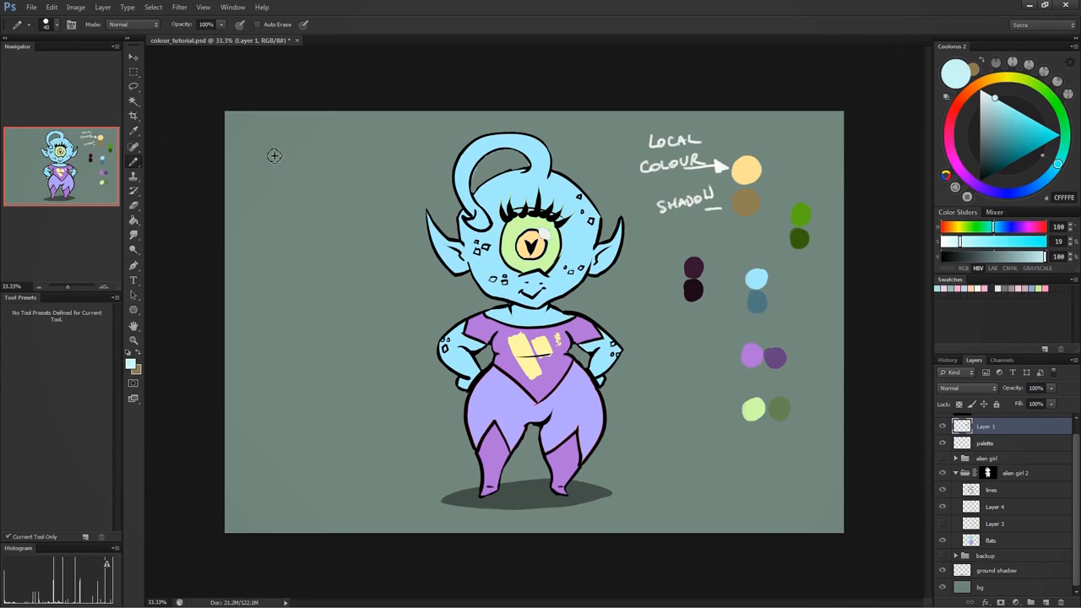
{"action": "mouse_move", "coordinate": [275, 143]}
{"action": "left_mouse_down"}
{"action": "mouse_move", "coordinate": [274, 189]}
{"action": "mouse_move", "coordinate": [310, 174]}
{"action": "left_mouse_up"}
{"action": "left_click_drag", "start_coordinate": [323, 136], "coordinate": [321, 187]}
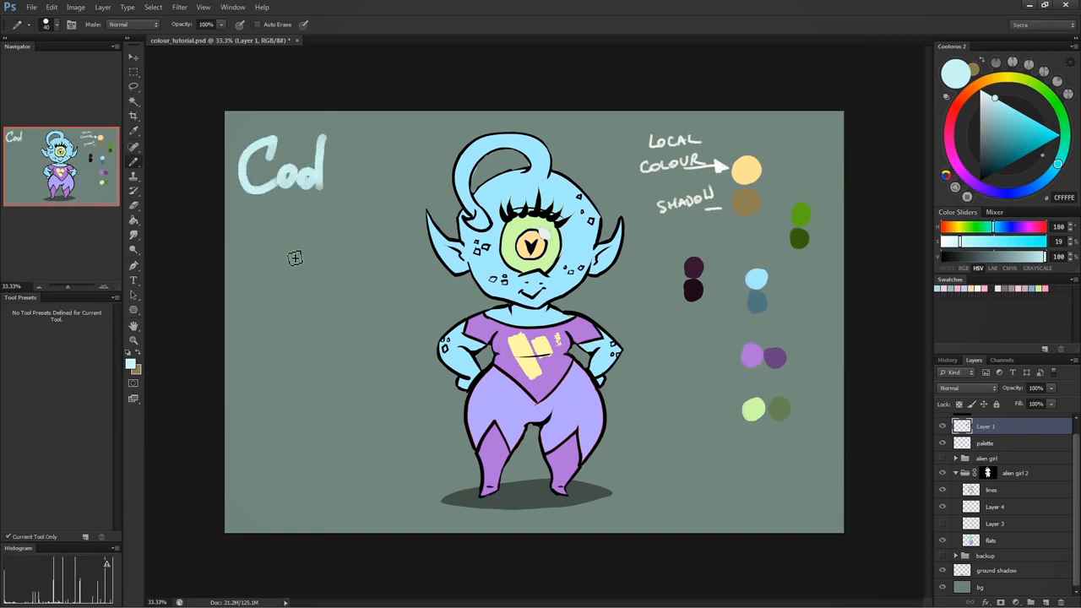
- Hand-letter "Warm" below "Cool" in dark red 2C0100, and try a bracket linking the two words
{"action": "left_click", "coordinate": [958, 105]}
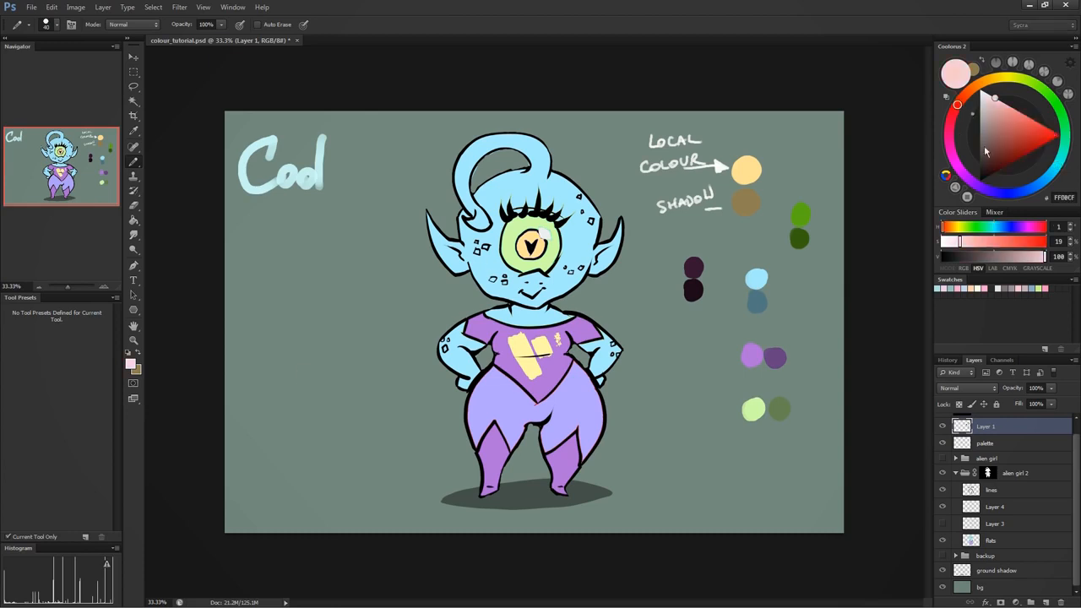
{"action": "left_click", "coordinate": [993, 172]}
{"action": "mouse_move", "coordinate": [238, 245]}
{"action": "left_mouse_down"}
{"action": "mouse_move", "coordinate": [292, 285]}
{"action": "mouse_move", "coordinate": [353, 294]}
{"action": "left_mouse_up"}
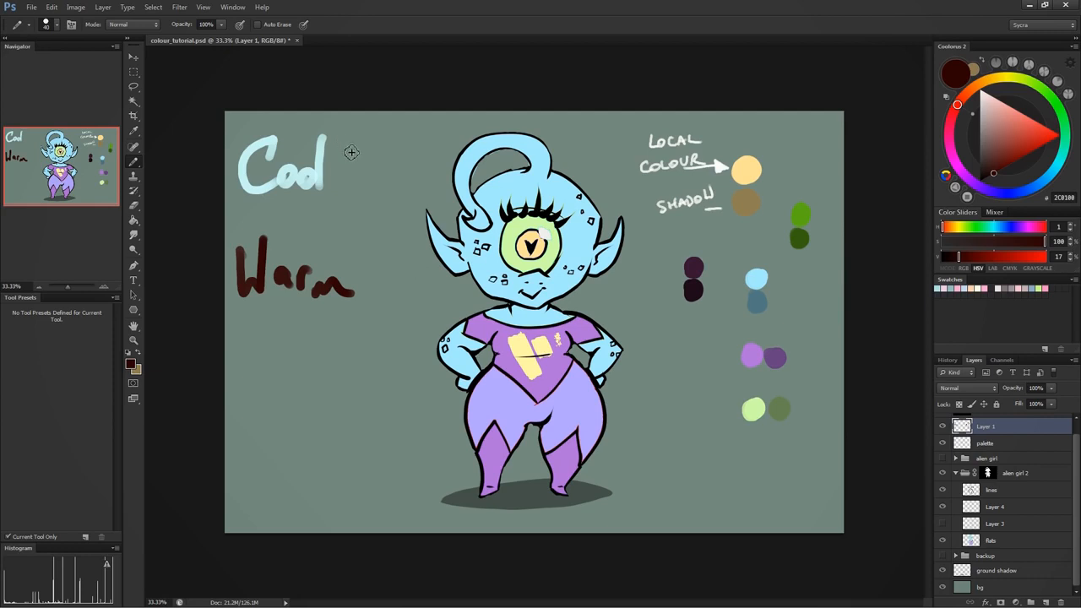
{"action": "mouse_move", "coordinate": [338, 163]}
{"action": "left_mouse_down"}
{"action": "mouse_move", "coordinate": [359, 164]}
{"action": "mouse_move", "coordinate": [363, 287]}
{"action": "left_mouse_up"}
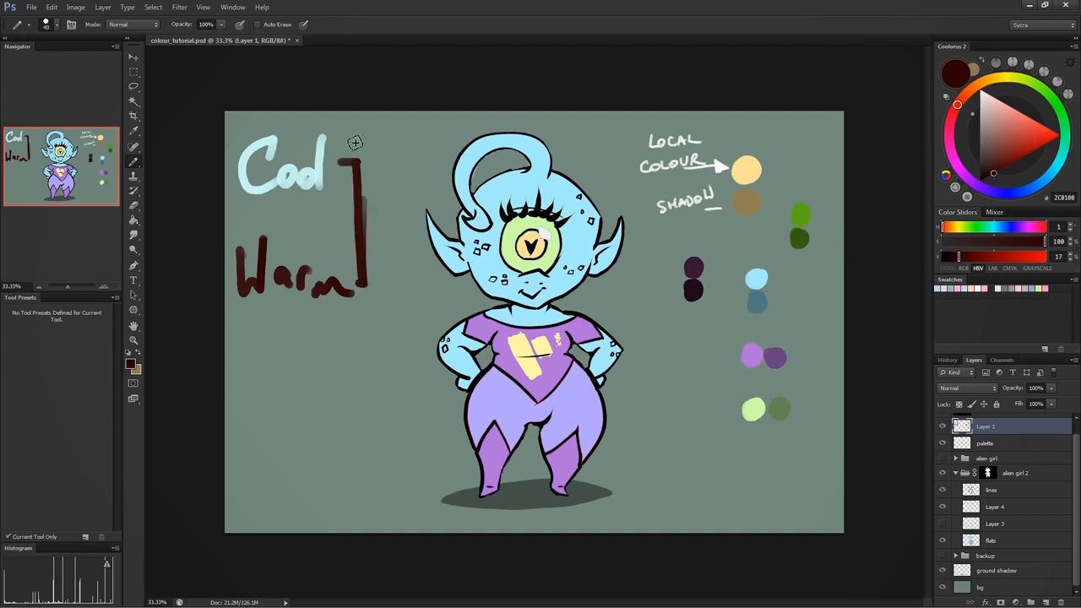
{"action": "key", "text": "ctrl+z"}
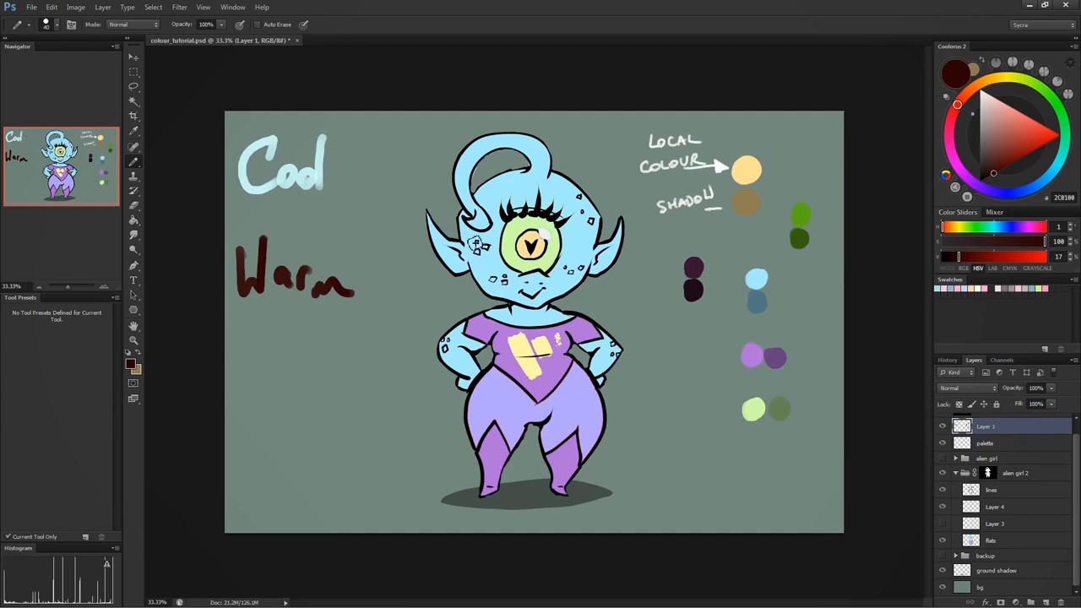
- Pick white FFFFFF and paint a round swatch beneath the "Cool" lettering
{"action": "left_click", "coordinate": [979, 88]}
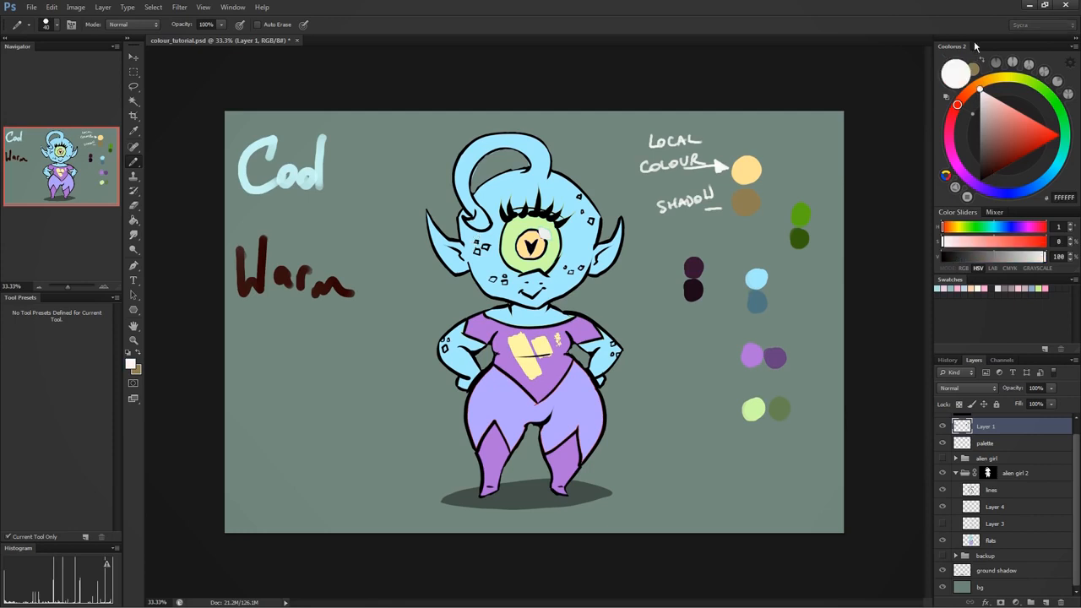
{"action": "left_click", "coordinate": [325, 215]}
{"action": "left_click_drag", "start_coordinate": [327, 215], "coordinate": [335, 205]}
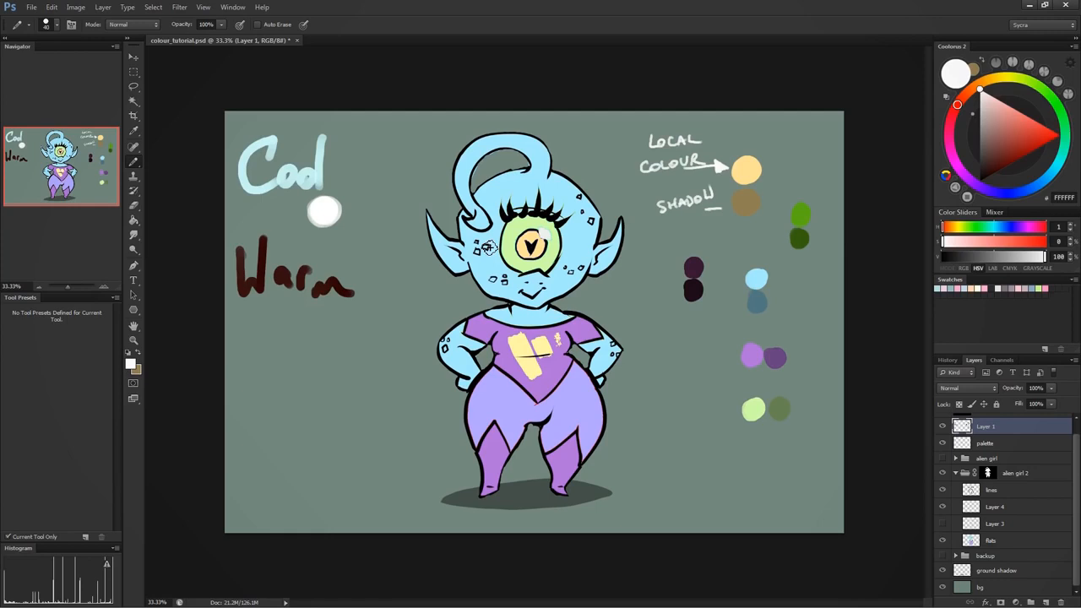
- Paint two near-black swatches stacked beneath "Warm", and repaint the lower one in dark red 270000
{"action": "left_click", "coordinate": [988, 181]}
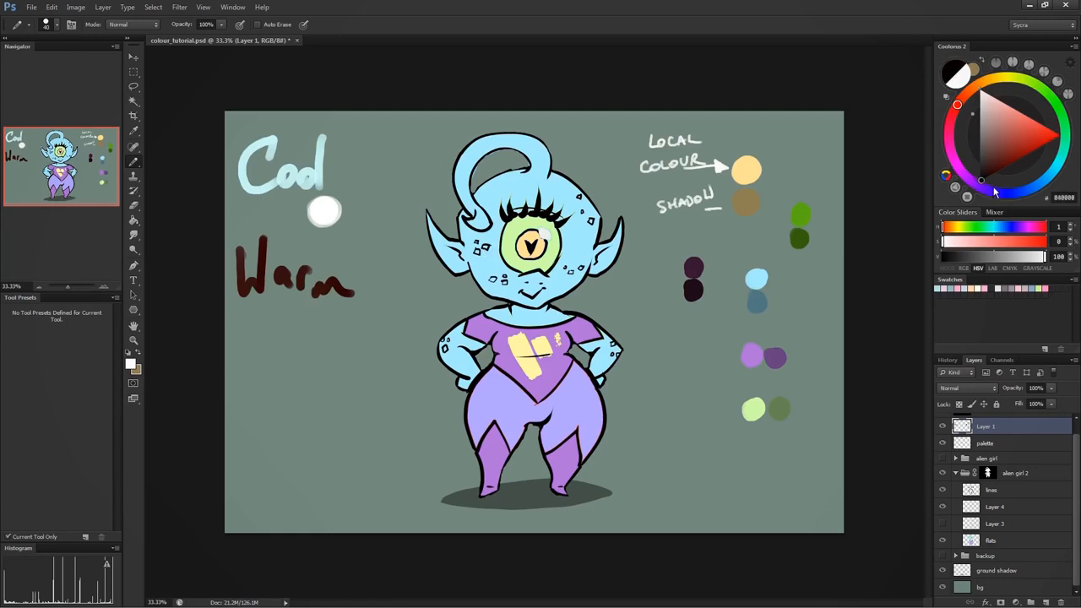
{"action": "mouse_move", "coordinate": [329, 350]}
{"action": "left_mouse_down"}
{"action": "mouse_move", "coordinate": [322, 342]}
{"action": "mouse_move", "coordinate": [332, 373]}
{"action": "mouse_move", "coordinate": [324, 380]}
{"action": "mouse_move", "coordinate": [331, 372]}
{"action": "left_mouse_up"}
{"action": "left_click", "coordinate": [980, 182]}
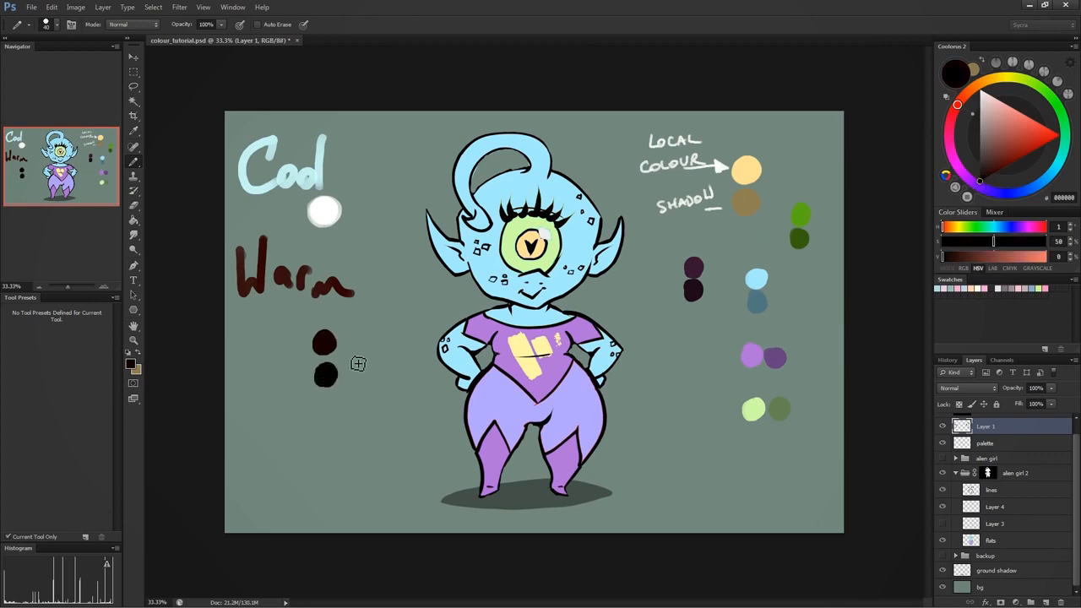
{"action": "left_click", "coordinate": [323, 348], "text": "alt"}
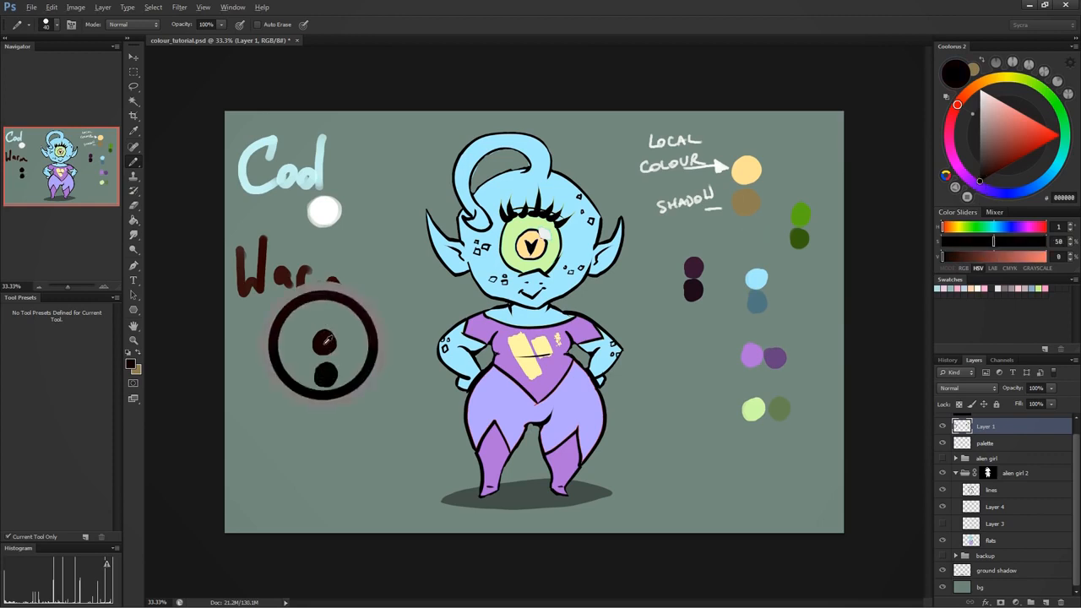
{"action": "left_click", "coordinate": [992, 174]}
{"action": "left_click_drag", "start_coordinate": [330, 376], "coordinate": [327, 376]}
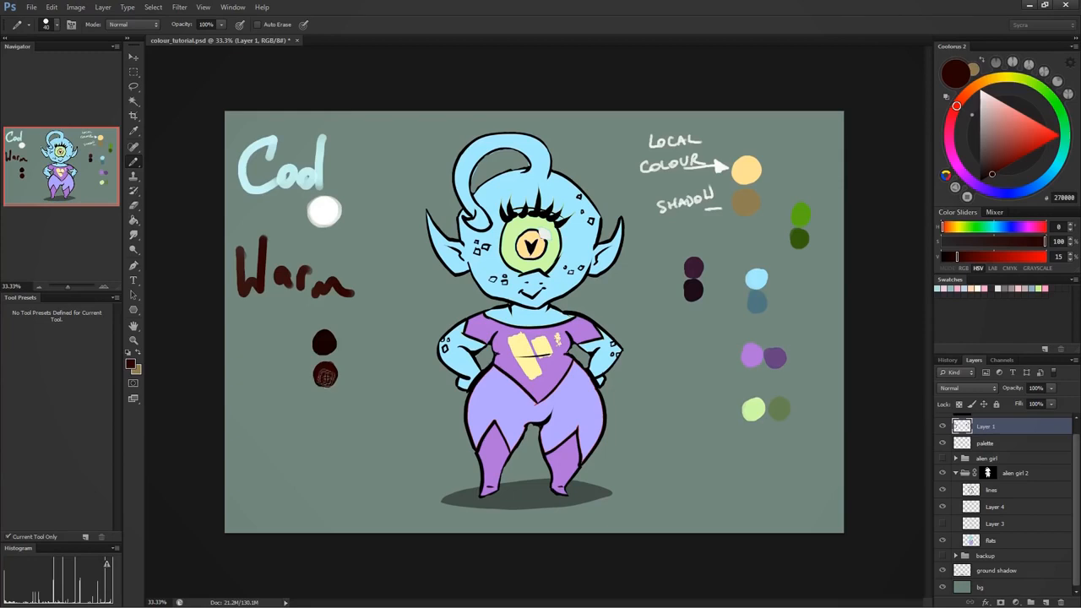
{"action": "left_click", "coordinate": [327, 208], "text": "alt"}
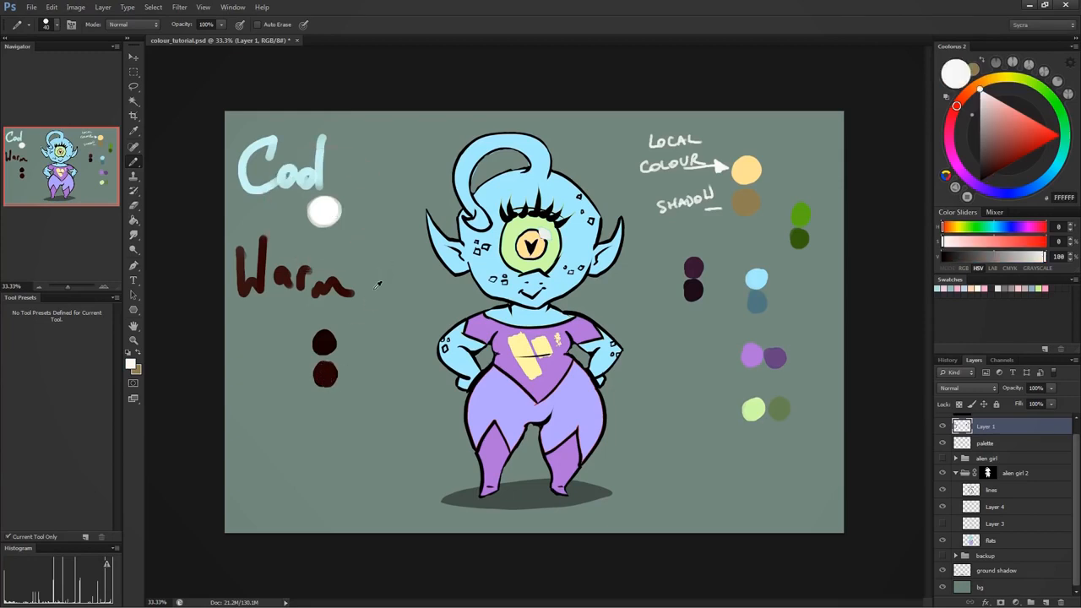
- Paint a pale cream FFF3CC swatch beneath "Warm" and repaint it in the warmer, more saturated FFE1A9
{"action": "left_click", "coordinate": [329, 348], "text": "alt"}
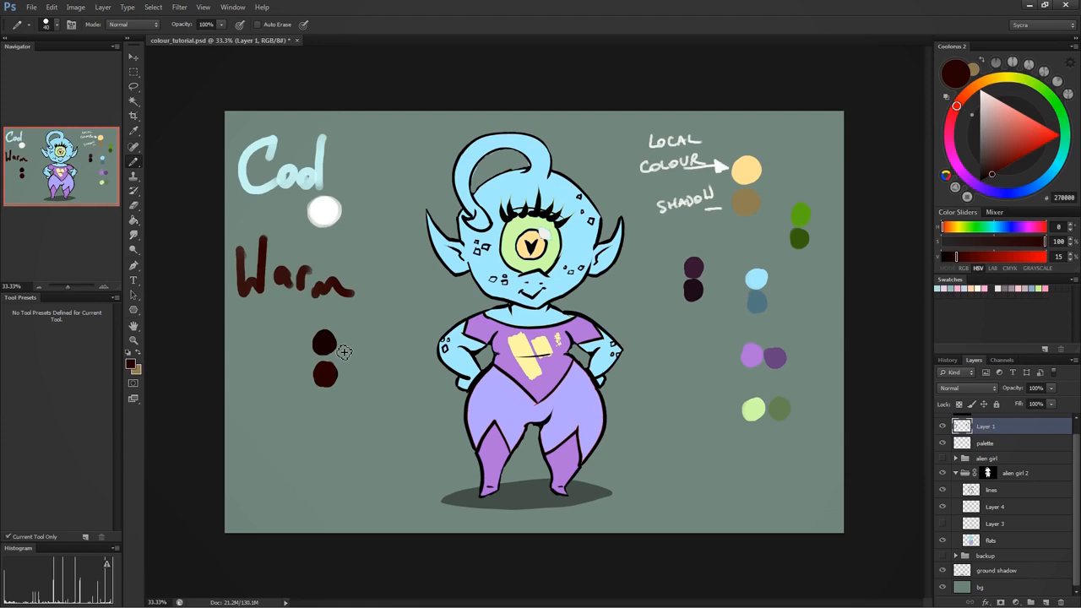
{"action": "left_click", "coordinate": [993, 79]}
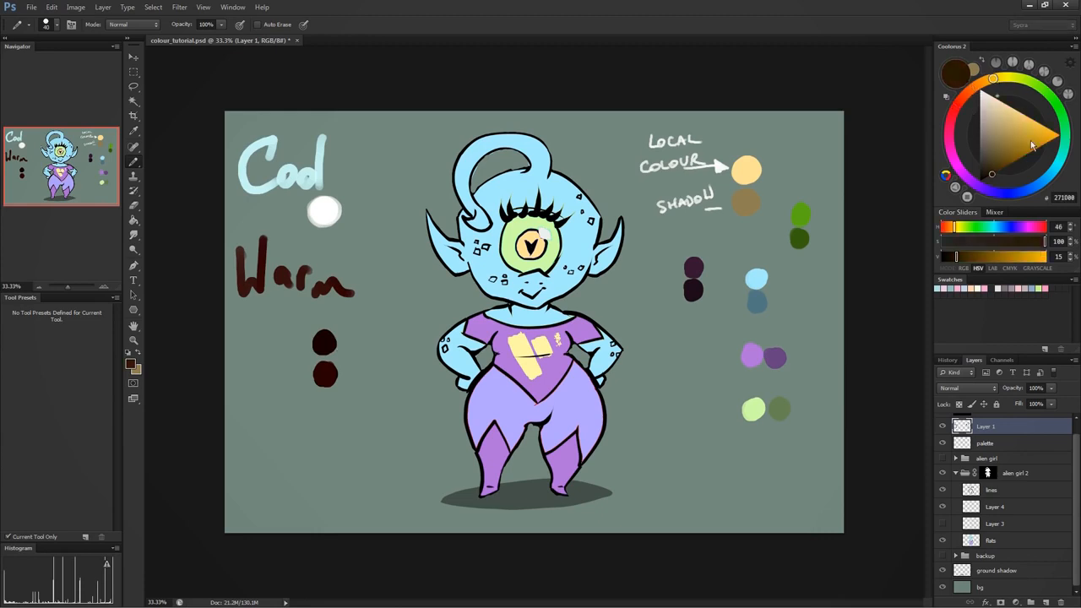
{"action": "left_click_drag", "start_coordinate": [1013, 174], "coordinate": [1000, 98]}
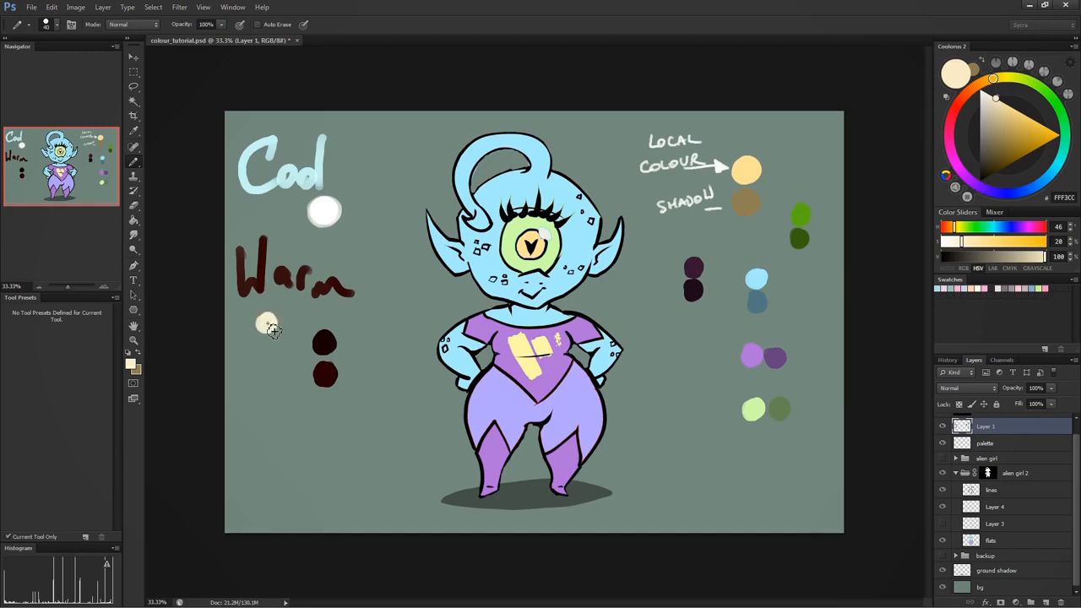
{"action": "left_click", "coordinate": [268, 325]}
{"action": "left_click", "coordinate": [1005, 103]}
{"action": "left_click_drag", "start_coordinate": [993, 78], "coordinate": [985, 81]}
{"action": "left_click_drag", "start_coordinate": [270, 323], "coordinate": [268, 326]}
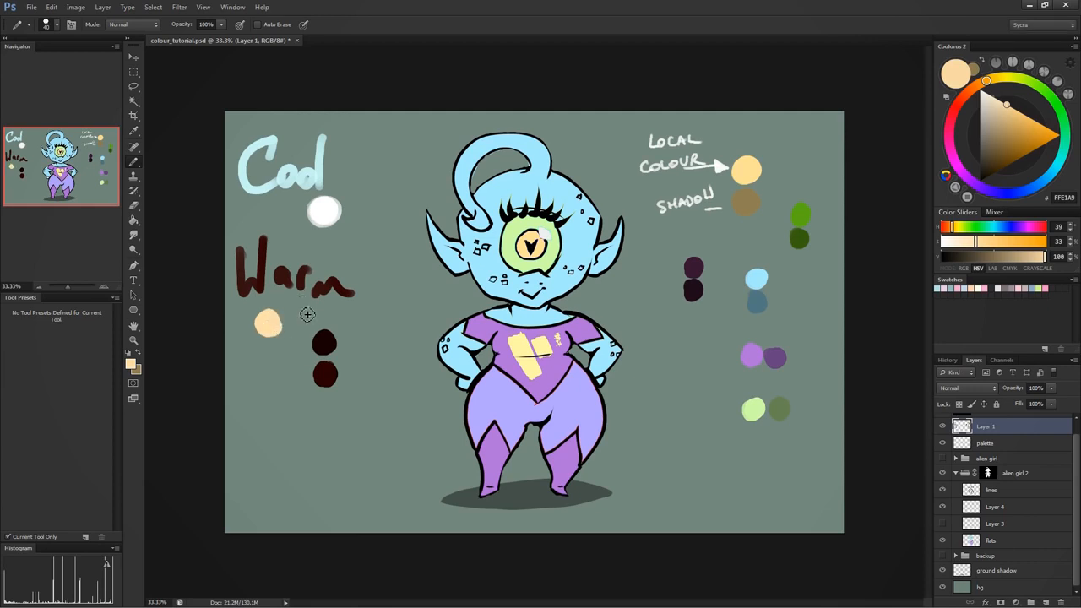
- Paint a golden yellow FFD633 swatch under the cream one, and dab near-white FFFDF8 into the centres of both
{"action": "left_click_drag", "start_coordinate": [1019, 121], "coordinate": [1044, 126]}
{"action": "left_click_drag", "start_coordinate": [985, 81], "coordinate": [994, 77]}
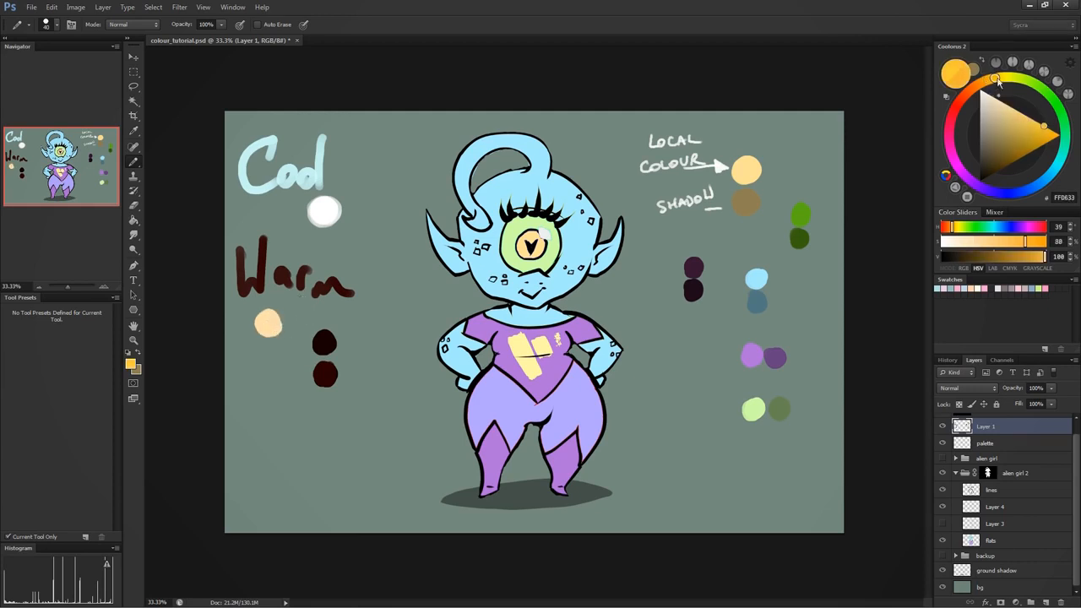
{"action": "left_click_drag", "start_coordinate": [263, 345], "coordinate": [273, 355]}
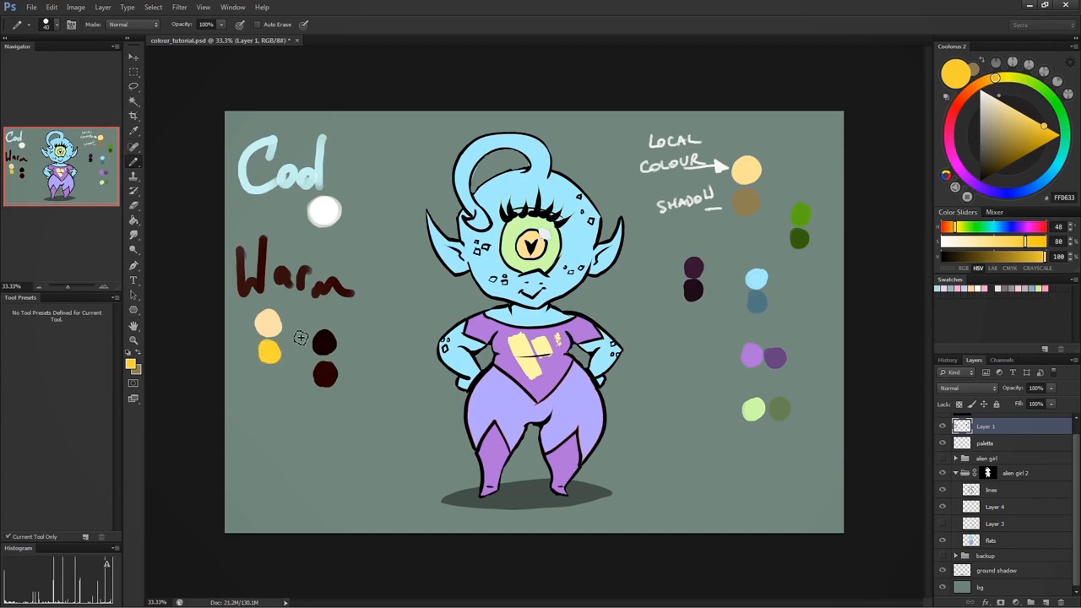
{"action": "left_click", "coordinate": [985, 91]}
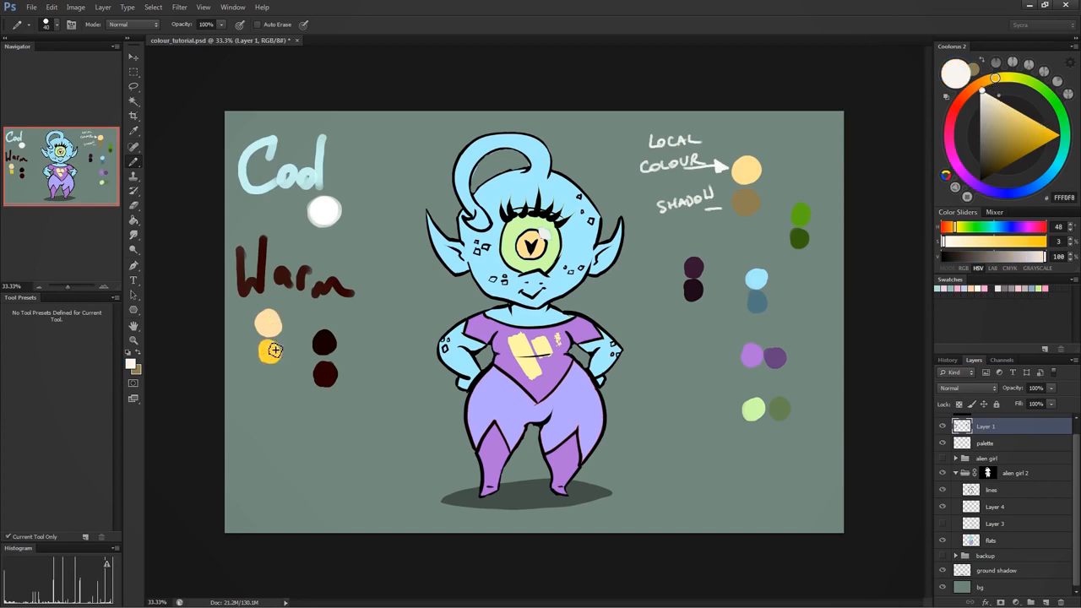
{"action": "mouse_move", "coordinate": [270, 354]}
{"action": "left_mouse_down"}
{"action": "mouse_move", "coordinate": [267, 319]}
{"action": "mouse_move", "coordinate": [281, 326]}
{"action": "left_mouse_up"}
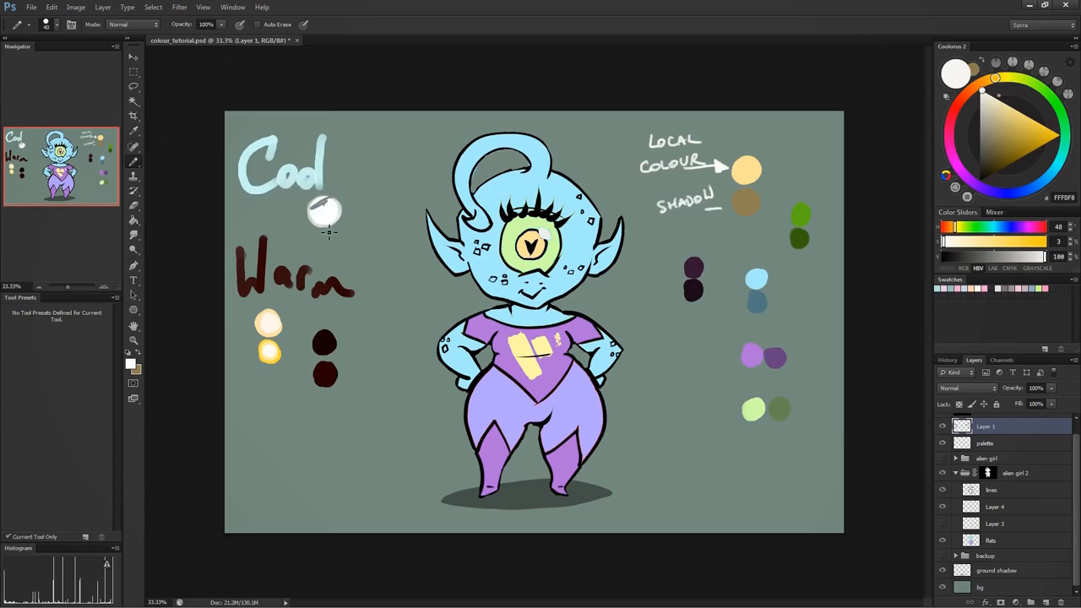
- Delete the "Cool" and "Warm" lettering with all their swatches using a rectangular selection, and deselect
{"action": "key", "text": "m"}
{"action": "left_click_drag", "start_coordinate": [356, 437], "coordinate": [369, 473]}
{"action": "key", "text": "Delete"}
{"action": "key", "text": "ctrl+d"}
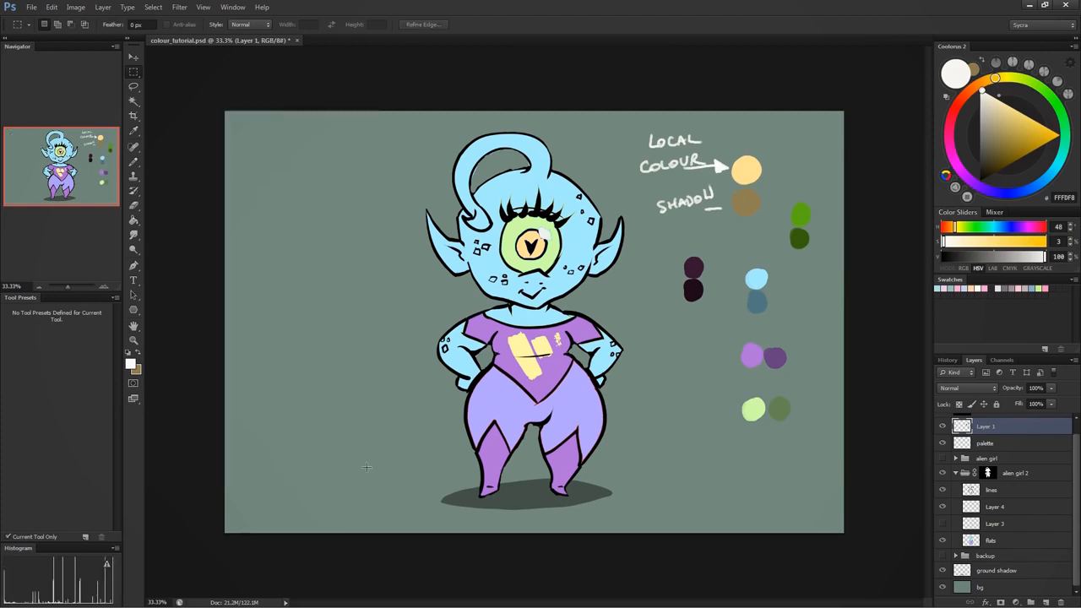
- Sample the alien's light blue skin colour A6ECFF and hand-letter "Cool Highlights" on two lines in the empty area beside the alien
{"action": "key", "text": "b"}
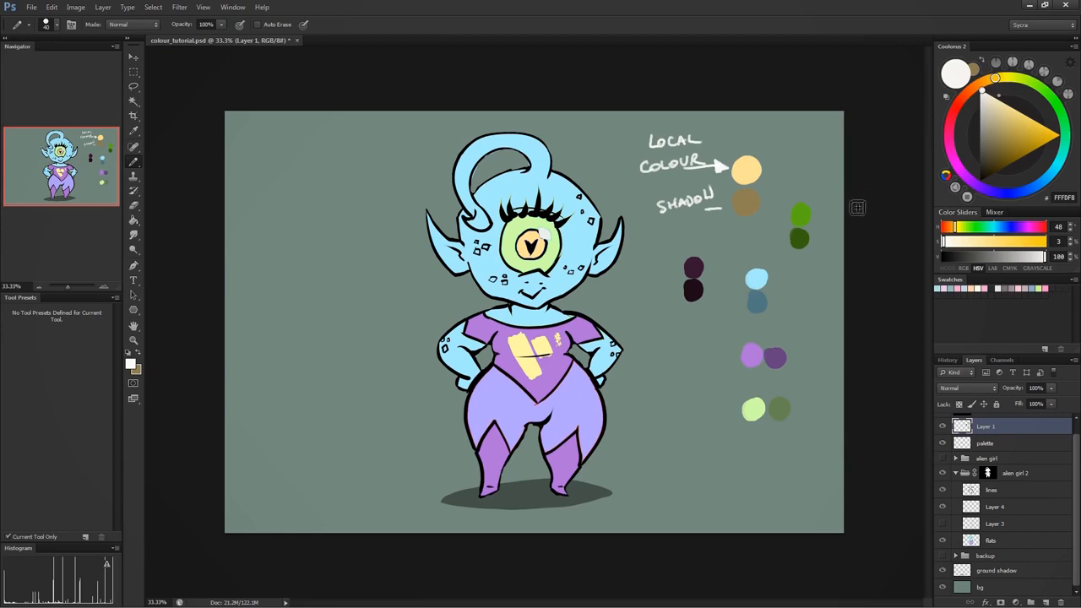
{"action": "key", "text": "d"}
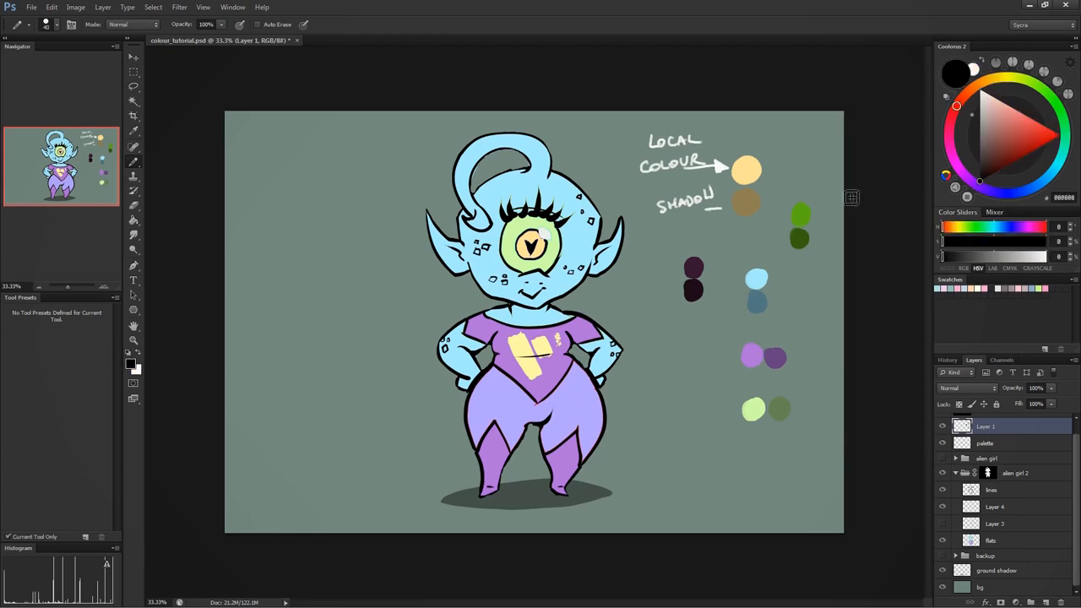
{"action": "left_click", "coordinate": [523, 181], "text": "alt"}
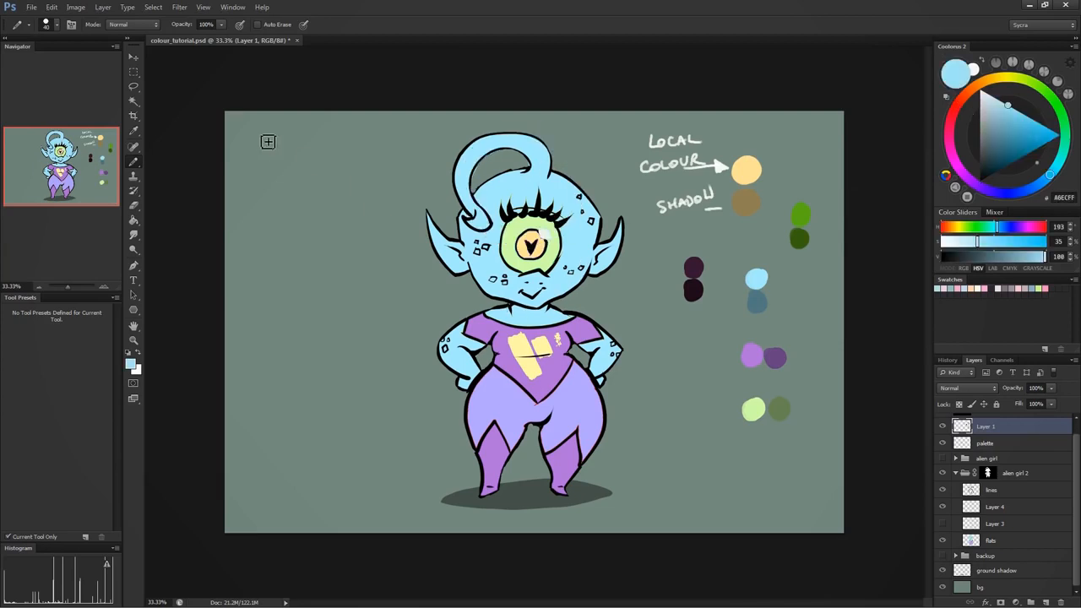
{"action": "mouse_move", "coordinate": [255, 140]}
{"action": "left_mouse_down"}
{"action": "mouse_move", "coordinate": [257, 176]}
{"action": "mouse_move", "coordinate": [295, 169]}
{"action": "mouse_move", "coordinate": [307, 179]}
{"action": "left_mouse_up"}
{"action": "left_click", "coordinate": [250, 199]}
{"action": "left_click_drag", "start_coordinate": [250, 201], "coordinate": [252, 229]}
{"action": "mouse_move", "coordinate": [269, 198]}
{"action": "left_mouse_down"}
{"action": "mouse_move", "coordinate": [275, 230]}
{"action": "mouse_move", "coordinate": [280, 207]}
{"action": "mouse_move", "coordinate": [291, 218]}
{"action": "mouse_move", "coordinate": [296, 254]}
{"action": "left_mouse_up"}
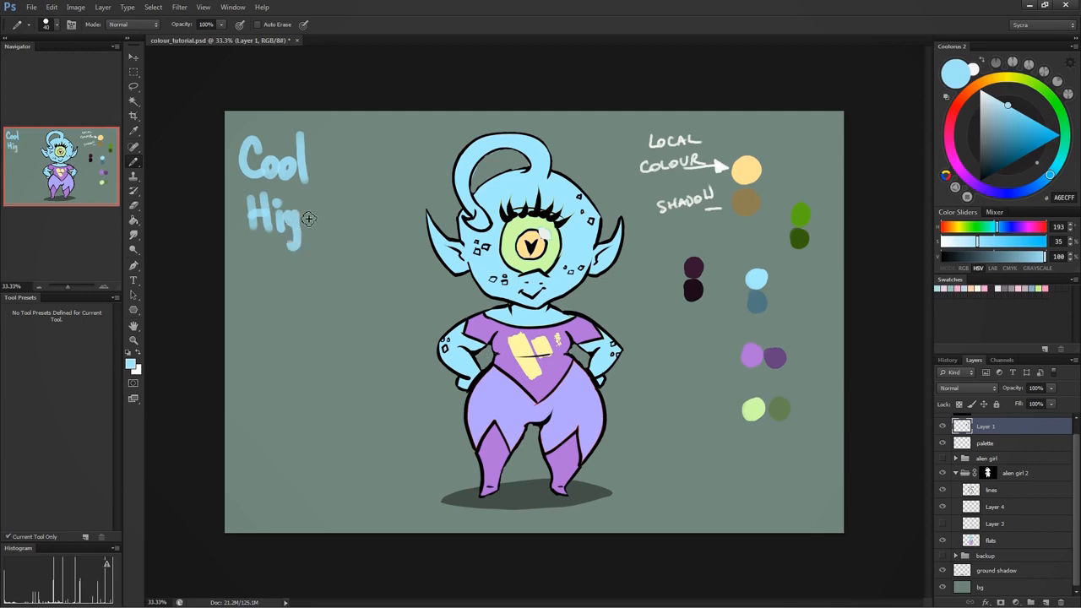
{"action": "left_click_drag", "start_coordinate": [306, 196], "coordinate": [314, 230]}
{"action": "mouse_move", "coordinate": [324, 193]}
{"action": "left_mouse_down"}
{"action": "mouse_move", "coordinate": [326, 233]}
{"action": "mouse_move", "coordinate": [351, 246]}
{"action": "left_mouse_up"}
{"action": "left_click_drag", "start_coordinate": [369, 196], "coordinate": [371, 230]}
{"action": "left_click_drag", "start_coordinate": [381, 199], "coordinate": [380, 247]}
- Hand-letter "Warm Shadows" on two lines below "Cool Highlights" in the same light blue
{"action": "left_click_drag", "start_coordinate": [240, 296], "coordinate": [318, 324]}
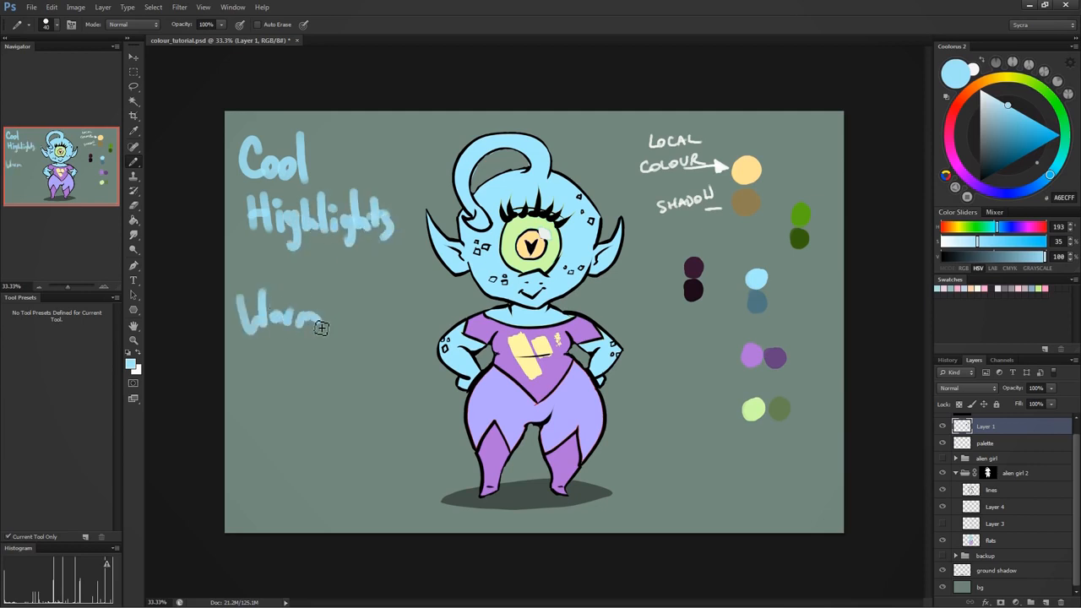
{"action": "mouse_move", "coordinate": [279, 353]}
{"action": "left_mouse_down"}
{"action": "mouse_move", "coordinate": [261, 384]}
{"action": "mouse_move", "coordinate": [293, 382]}
{"action": "left_mouse_up"}
{"action": "left_click_drag", "start_coordinate": [298, 372], "coordinate": [385, 378]}
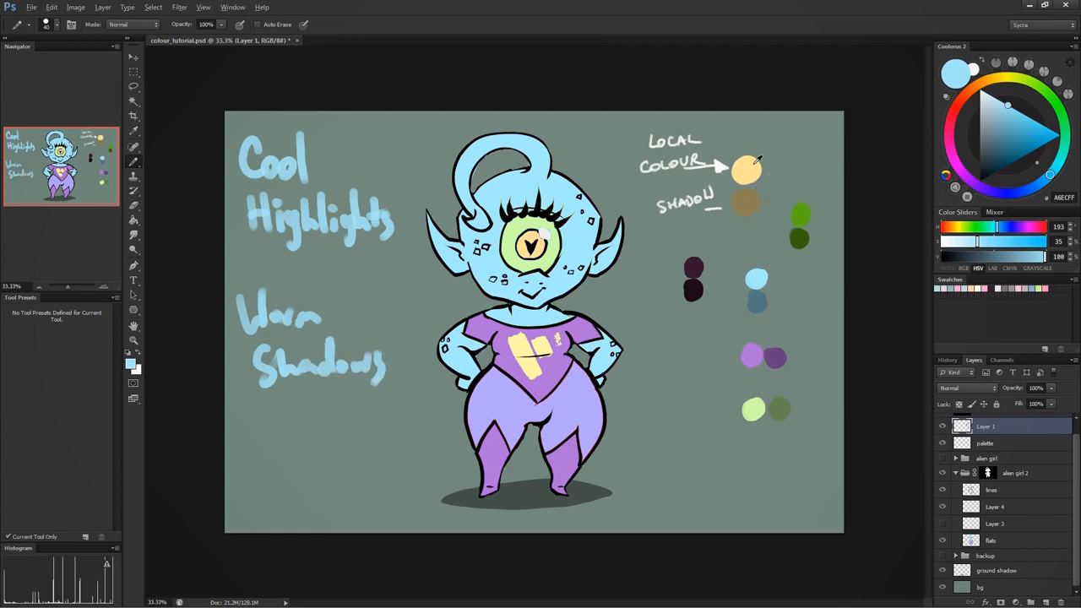
- Compare the yellow local colour and its brown shadow by sampling both swatches in the foreground Color Picker
{"action": "left_click", "coordinate": [755, 162], "text": "alt"}
{"action": "left_click", "coordinate": [131, 364]}
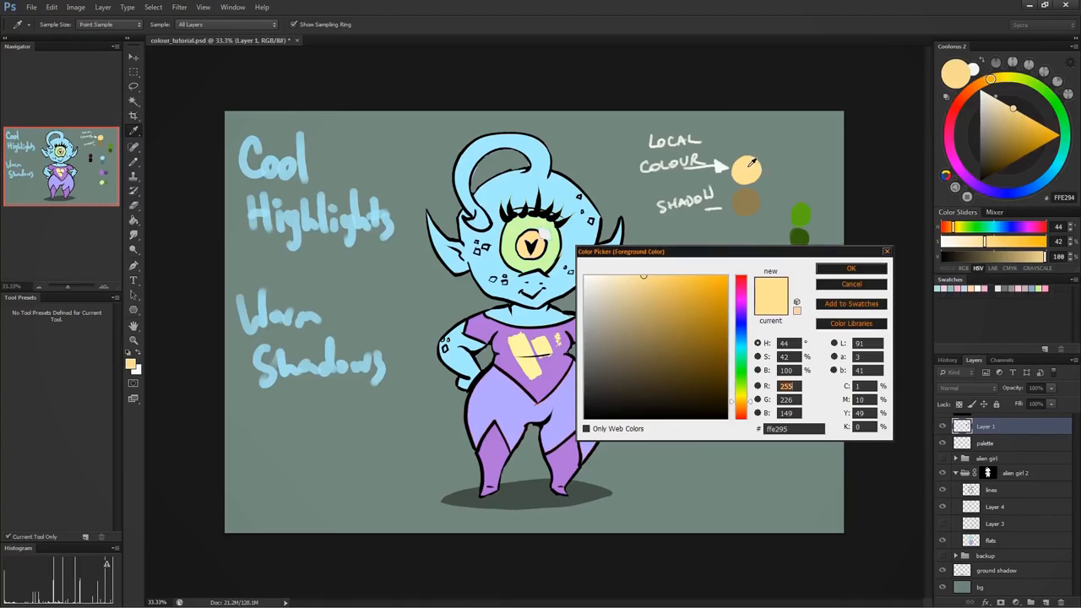
{"action": "left_click", "coordinate": [747, 201]}
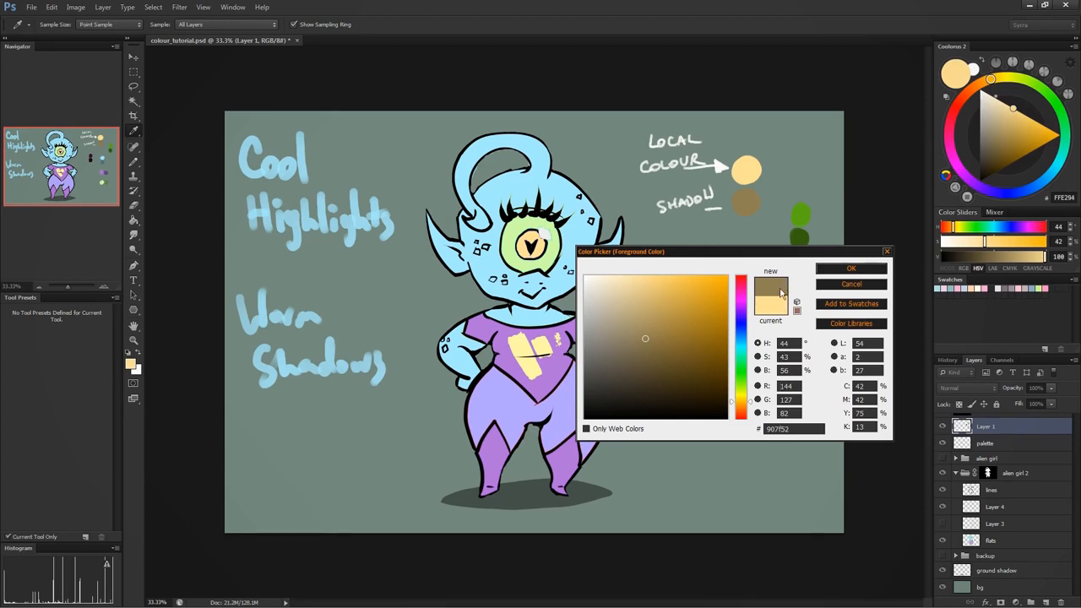
{"action": "left_click", "coordinate": [747, 168]}
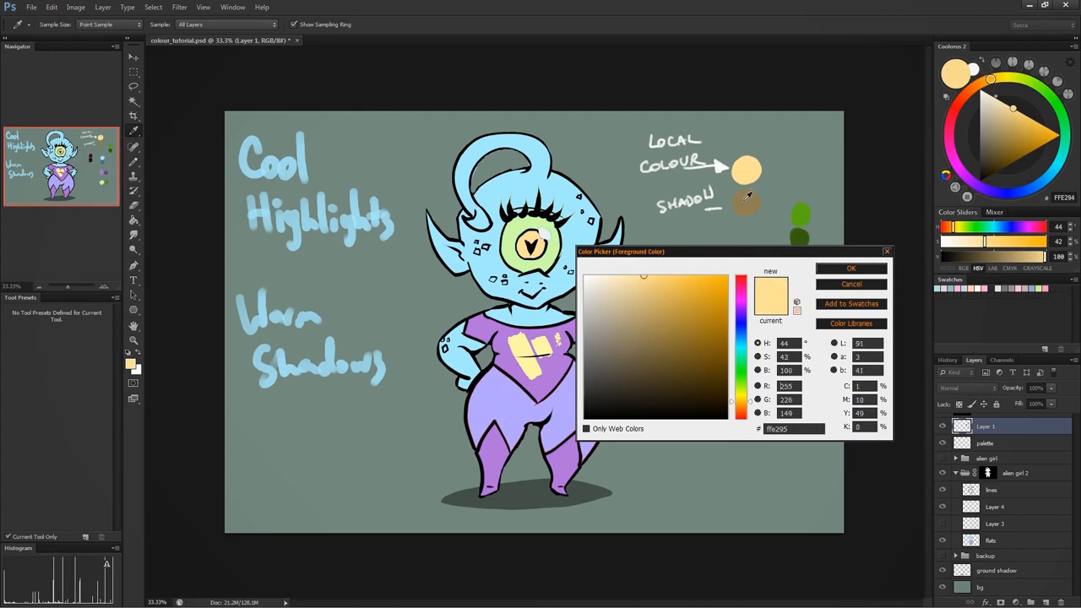
{"action": "left_click", "coordinate": [746, 199]}
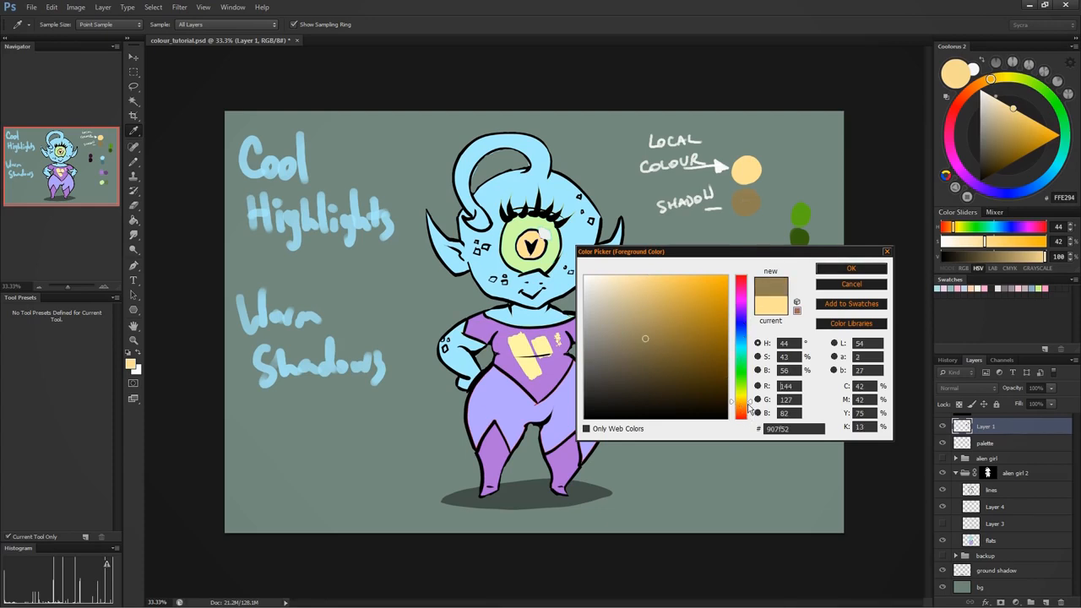
- Try a warmer, more saturated shadow brown 79562C by shifting the sampled shadow's hue to 32 degrees
{"action": "left_click", "coordinate": [749, 408]}
{"action": "mouse_move", "coordinate": [751, 410]}
{"action": "left_mouse_down"}
{"action": "mouse_move", "coordinate": [752, 398]}
{"action": "mouse_move", "coordinate": [752, 411]}
{"action": "left_mouse_up"}
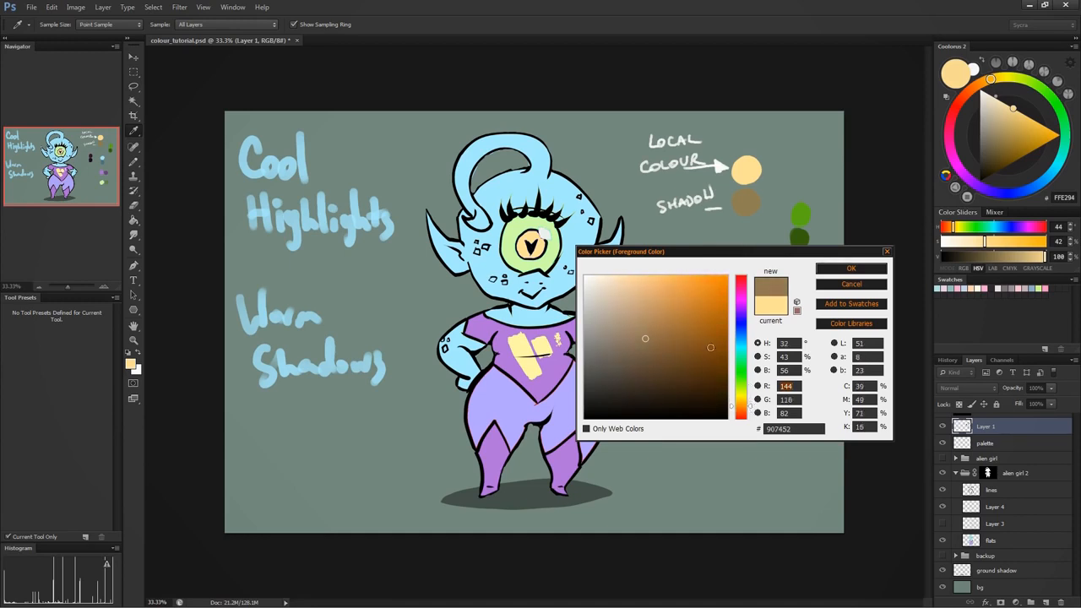
{"action": "left_click_drag", "start_coordinate": [646, 341], "coordinate": [674, 352]}
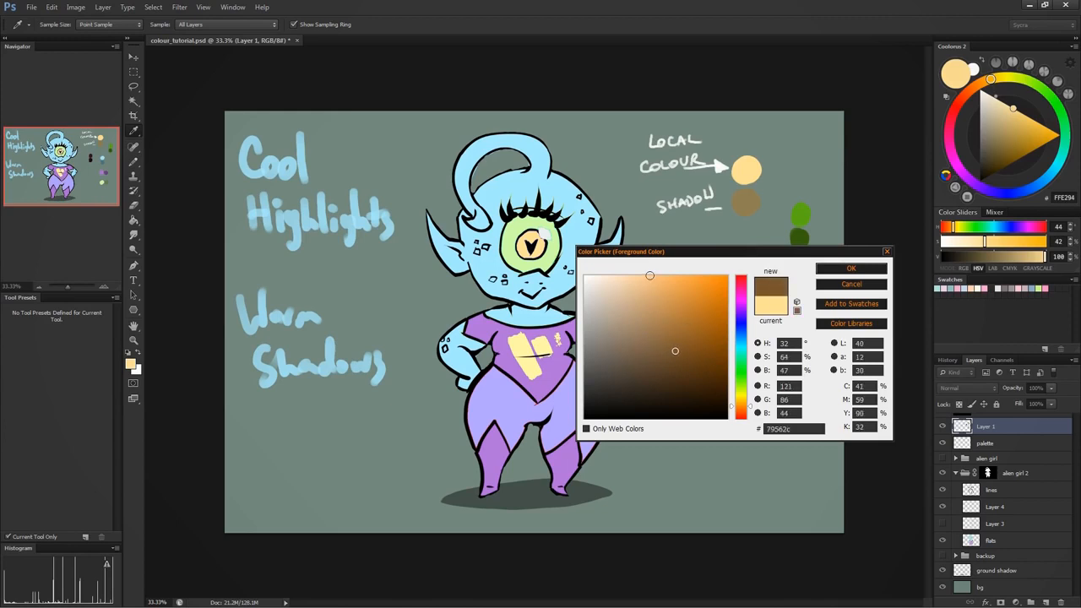
- Derive a warmer shadow brown 7F6037 from the yellow local colour and paint it as a swatch beside the existing shadow swatch
{"action": "left_click", "coordinate": [739, 167]}
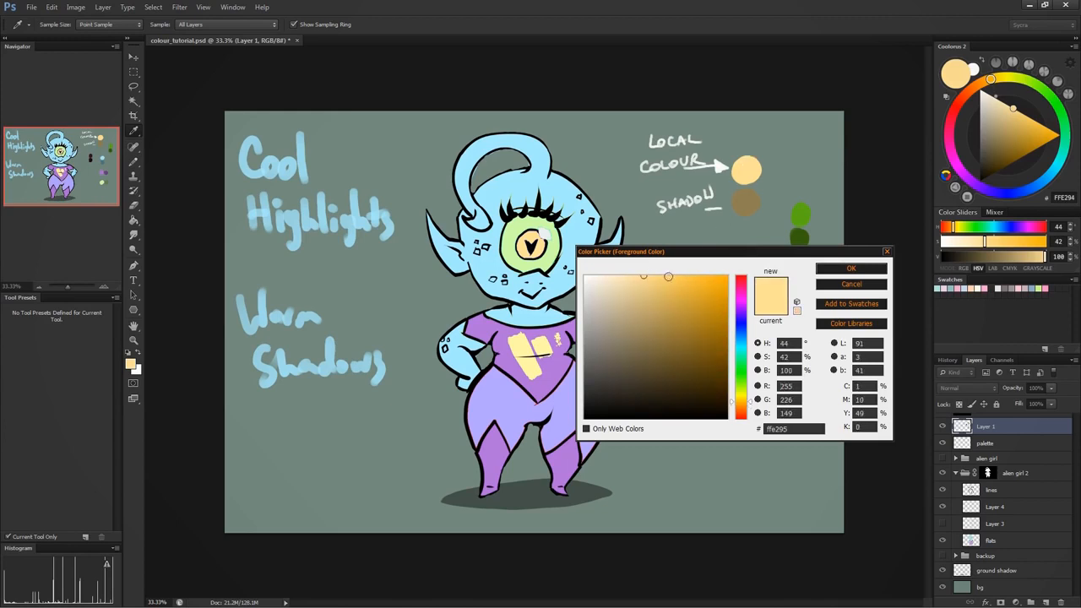
{"action": "left_click_drag", "start_coordinate": [642, 279], "coordinate": [643, 346]}
{"action": "left_click", "coordinate": [750, 402]}
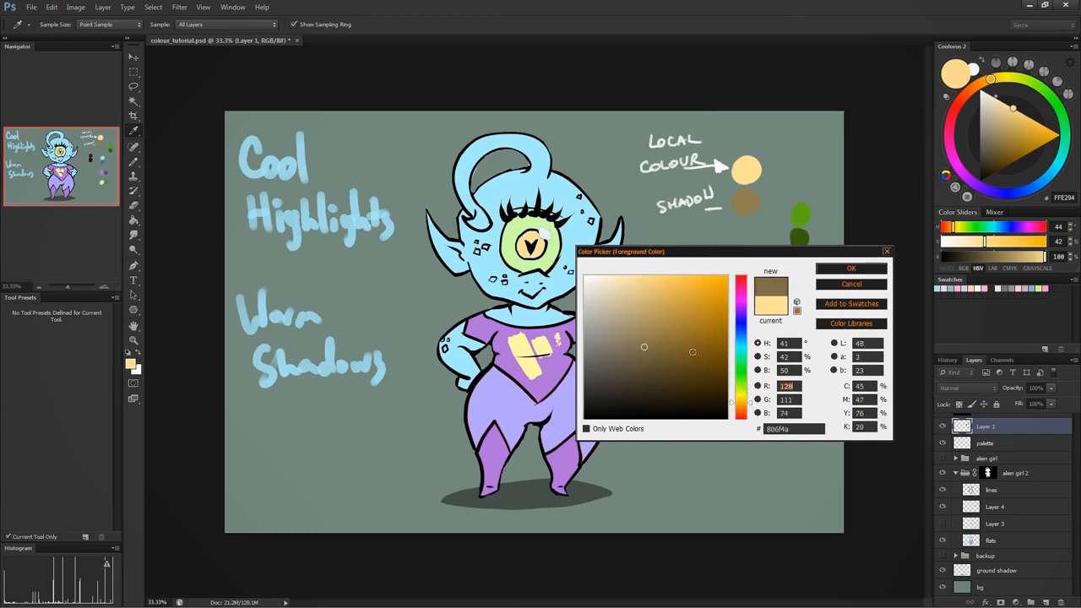
{"action": "left_click", "coordinate": [649, 347]}
{"action": "left_click", "coordinate": [748, 404]}
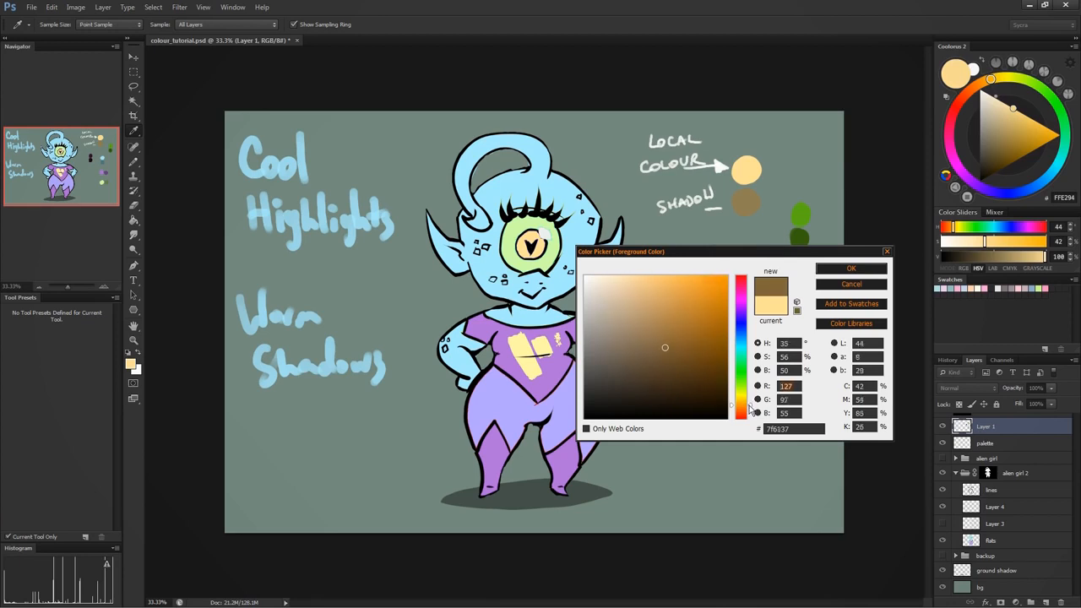
{"action": "left_click", "coordinate": [748, 409]}
{"action": "left_click", "coordinate": [851, 269]}
{"action": "left_click", "coordinate": [768, 203]}
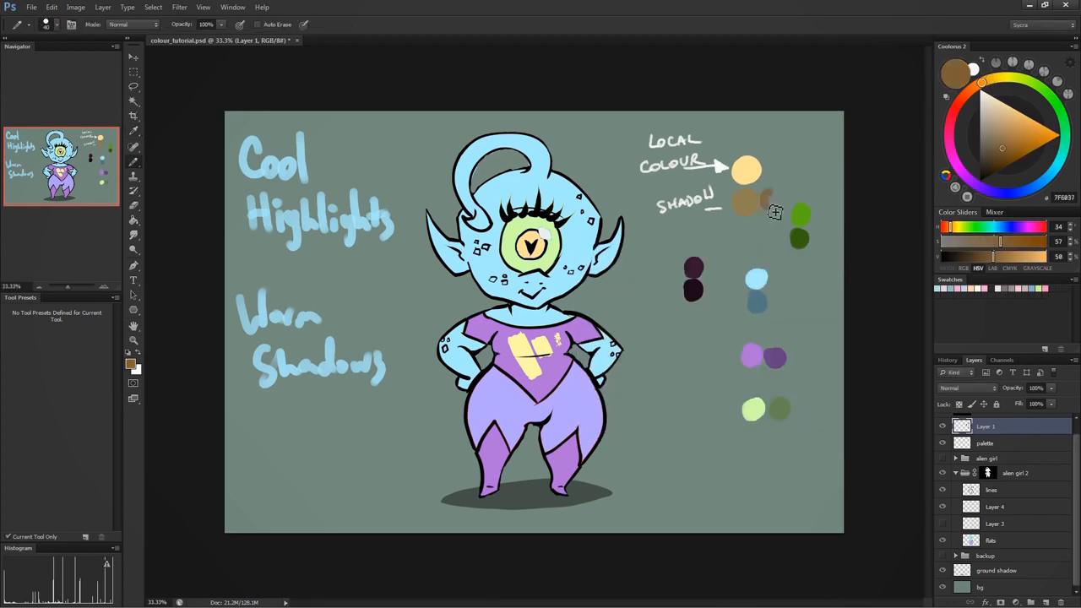
{"action": "left_click_drag", "start_coordinate": [779, 201], "coordinate": [778, 206]}
- Compare the original and the warmer brown shadow swatches by sampling them alternately
{"action": "left_click", "coordinate": [748, 190], "text": "alt"}
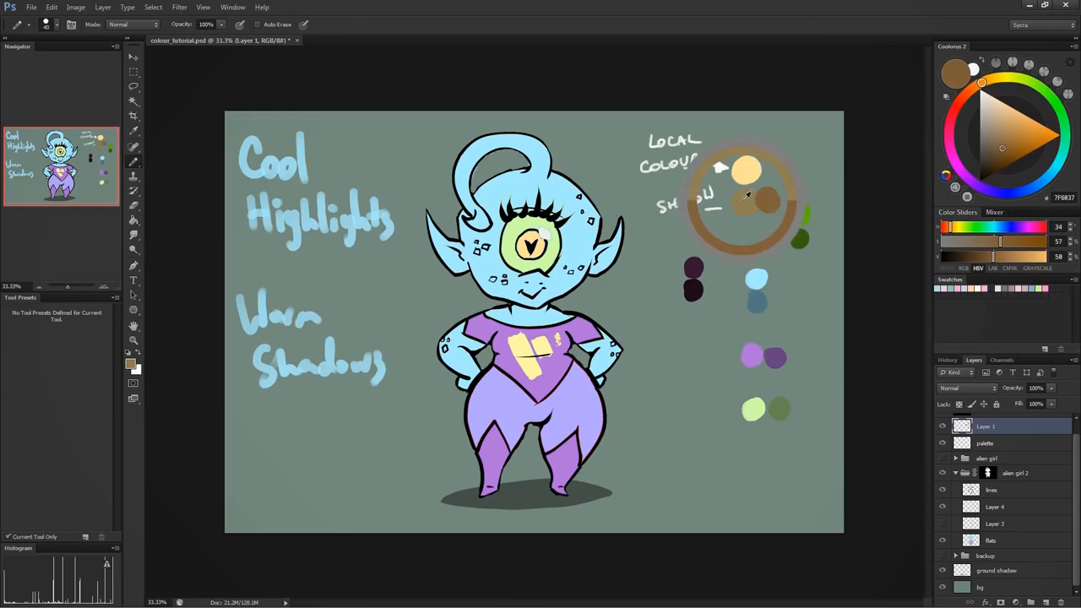
{"action": "left_click", "coordinate": [768, 196], "text": "alt"}
{"action": "left_click", "coordinate": [750, 199], "text": "alt"}
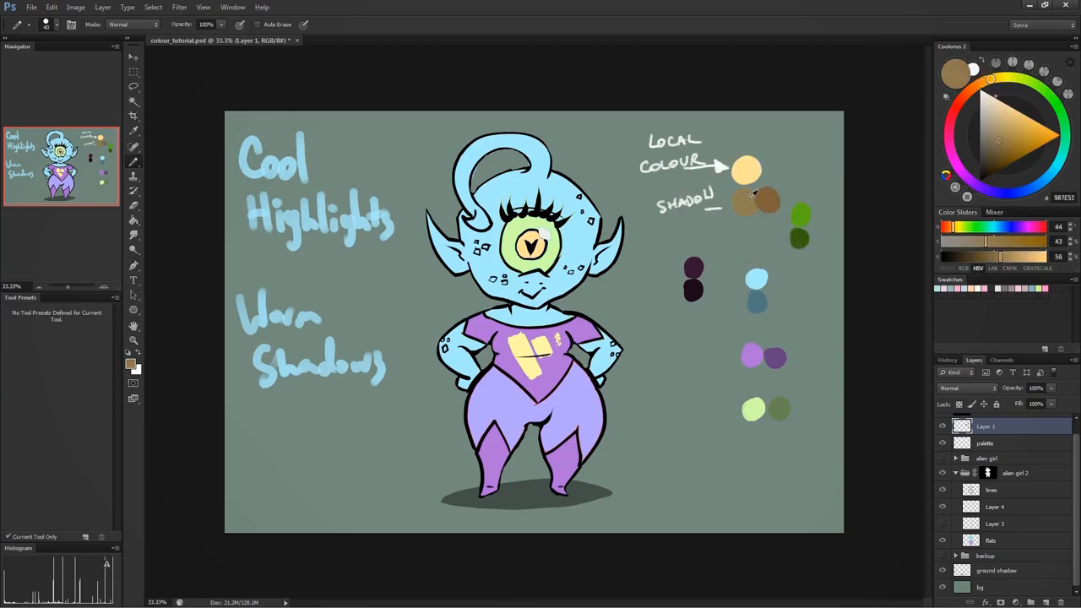
{"action": "left_click", "coordinate": [765, 198], "text": "alt"}
{"action": "left_click", "coordinate": [751, 199], "text": "alt"}
{"action": "left_click", "coordinate": [765, 199], "text": "alt"}
{"action": "left_click", "coordinate": [754, 199], "text": "alt"}
{"action": "left_click", "coordinate": [765, 200], "text": "alt"}
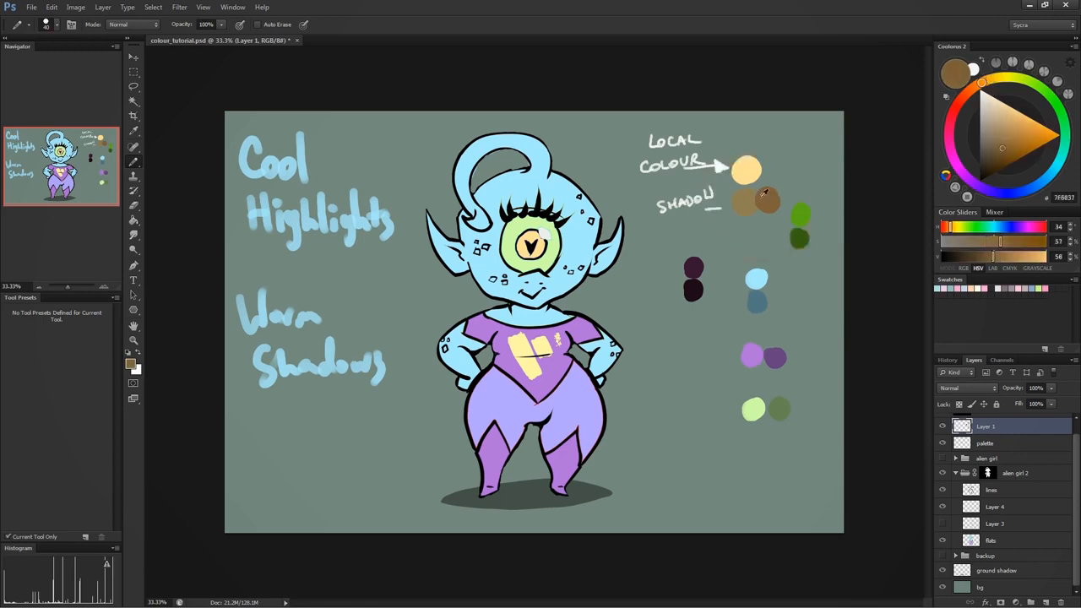
- Compare the warmer brown shadow swatch with the yellow local colour by sampling the two alternately
{"action": "left_click", "coordinate": [751, 199], "text": "alt"}
{"action": "left_click", "coordinate": [768, 199], "text": "alt"}
{"action": "left_click", "coordinate": [749, 168], "text": "alt"}
{"action": "left_click", "coordinate": [767, 195], "text": "alt"}
{"action": "left_click", "coordinate": [750, 172], "text": "alt"}
{"action": "left_click", "coordinate": [768, 192], "text": "alt"}
- Derive a pale highlight FFF3D4 from the yellow local colour and paint it as a swatch above the local colour
{"action": "left_click", "coordinate": [750, 171], "text": "alt"}
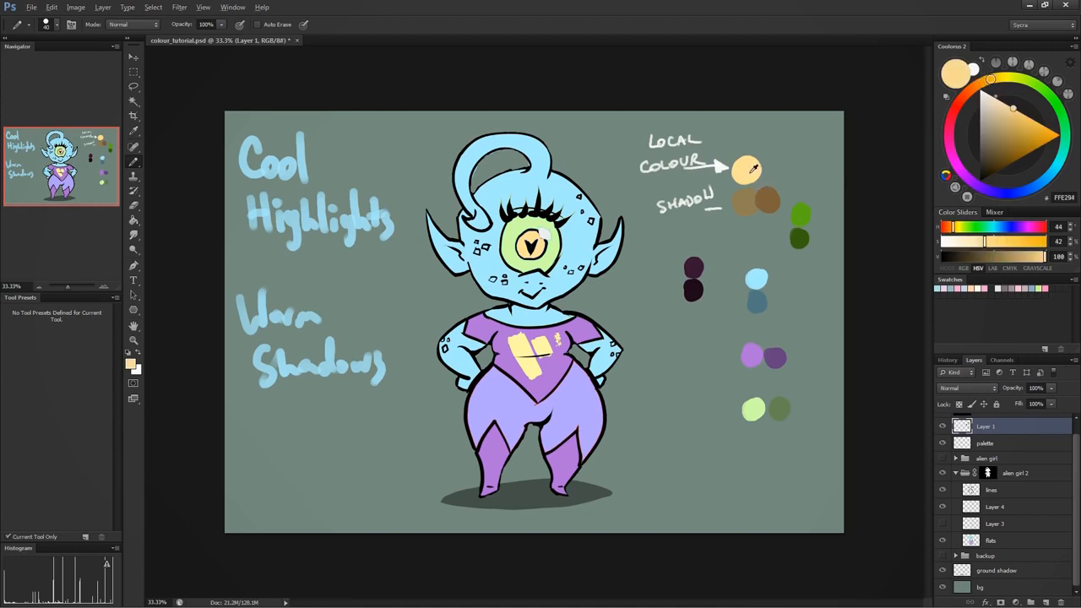
{"action": "left_click", "coordinate": [131, 364]}
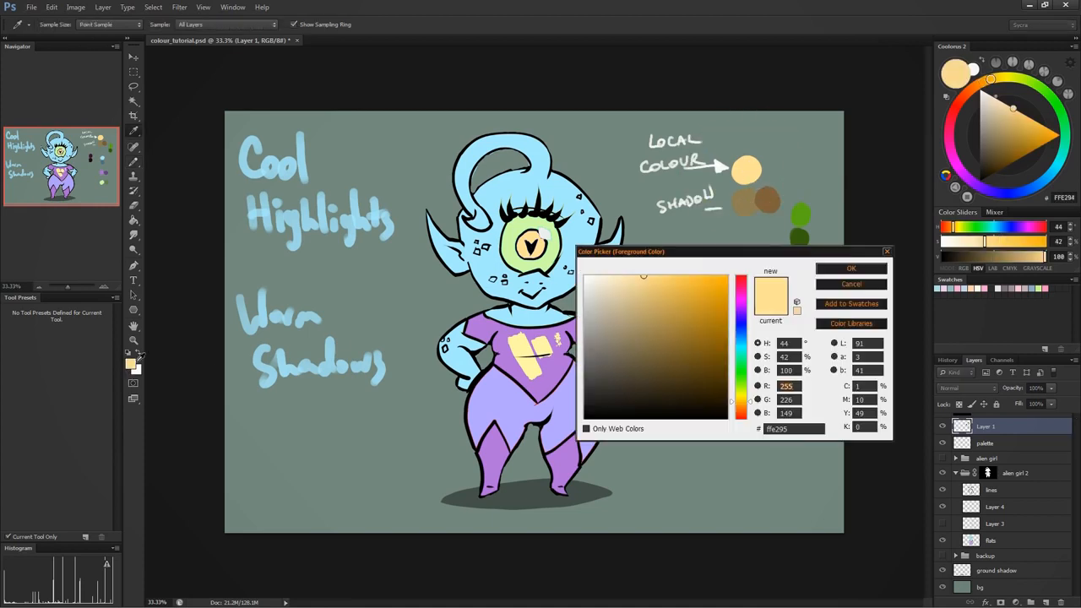
{"action": "left_click", "coordinate": [608, 274]}
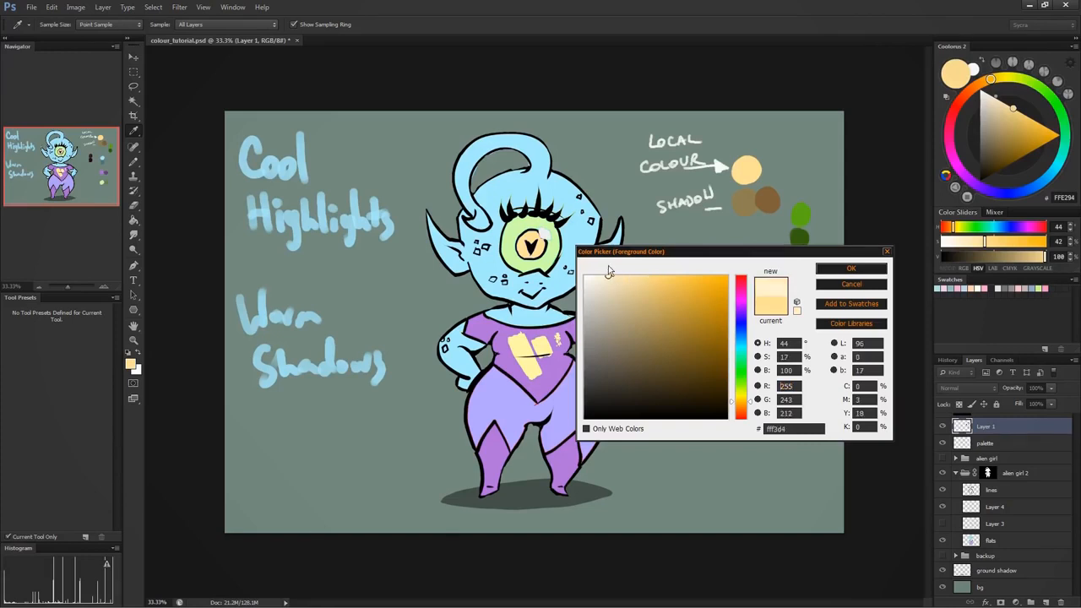
{"action": "left_click", "coordinate": [849, 269]}
{"action": "key", "text": "b"}
{"action": "mouse_move", "coordinate": [747, 138]}
{"action": "left_mouse_down"}
{"action": "mouse_move", "coordinate": [739, 134]}
{"action": "mouse_move", "coordinate": [750, 149]}
{"action": "left_mouse_up"}
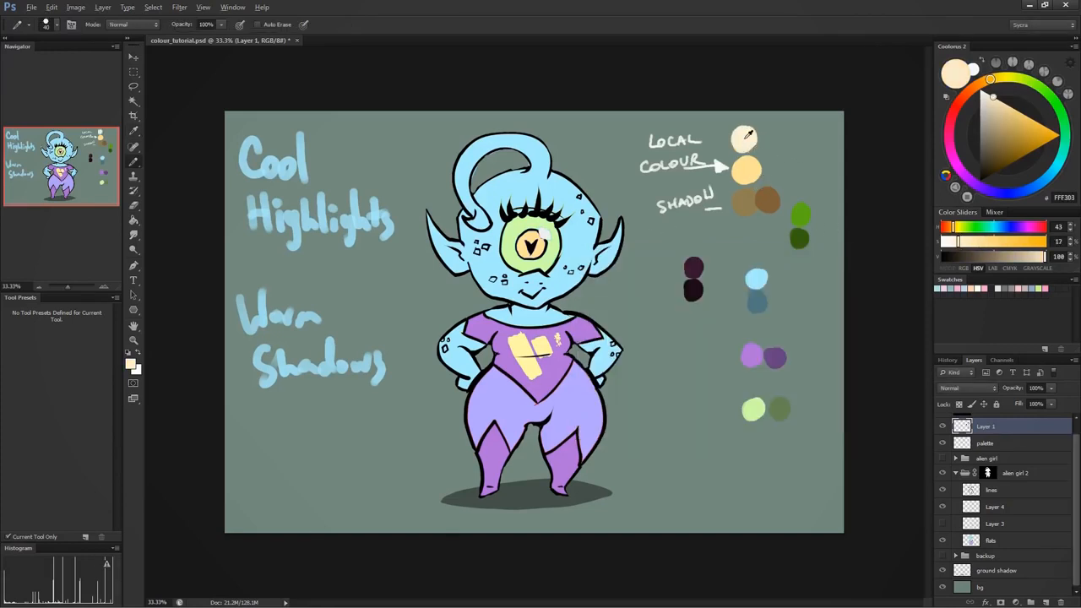
- Paint the cream highlight, yellow local colour and original brown shadow as adjoining blocks below the palette swatches
{"action": "left_click", "coordinate": [746, 137], "text": "alt"}
{"action": "left_click", "coordinate": [743, 196], "text": "alt"}
{"action": "left_click", "coordinate": [742, 134], "text": "alt"}
{"action": "mouse_move", "coordinate": [672, 480]}
{"action": "left_mouse_down"}
{"action": "mouse_move", "coordinate": [671, 498]}
{"action": "mouse_move", "coordinate": [684, 466]}
{"action": "mouse_move", "coordinate": [694, 490]}
{"action": "mouse_move", "coordinate": [697, 469]}
{"action": "mouse_move", "coordinate": [707, 488]}
{"action": "mouse_move", "coordinate": [715, 478]}
{"action": "mouse_move", "coordinate": [703, 463]}
{"action": "mouse_move", "coordinate": [718, 481]}
{"action": "mouse_move", "coordinate": [731, 463]}
{"action": "mouse_move", "coordinate": [743, 493]}
{"action": "mouse_move", "coordinate": [719, 465]}
{"action": "left_mouse_up"}
{"action": "left_click", "coordinate": [746, 171], "text": "alt"}
{"action": "left_click", "coordinate": [754, 196], "text": "alt"}
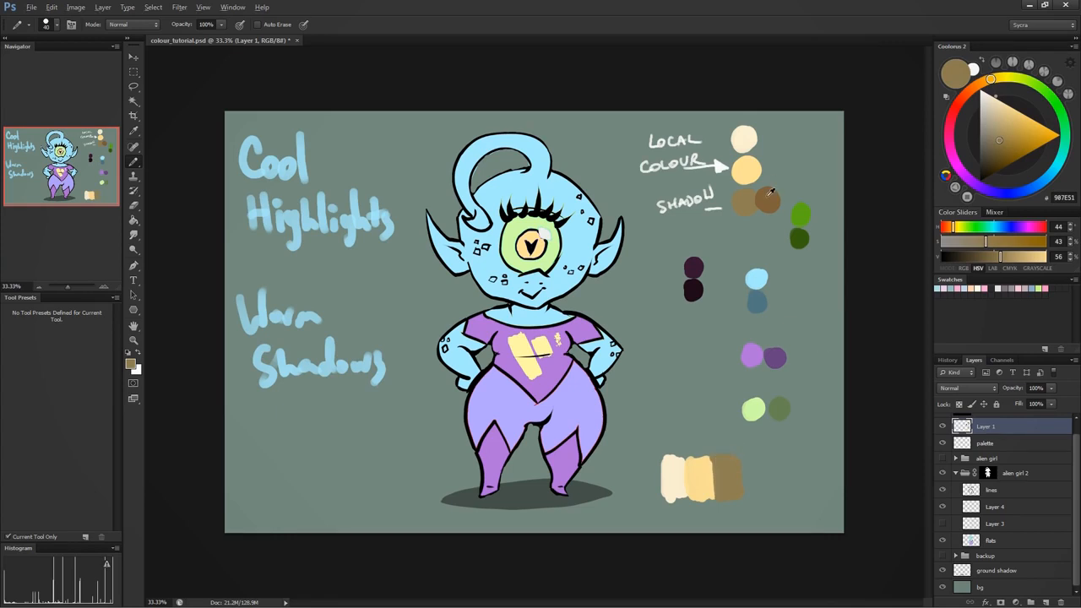
- Derive a cooler highlight FFFFE9 from the cream highlight and paint it as a swatch beside the cream one
{"action": "left_click", "coordinate": [746, 134], "text": "alt"}
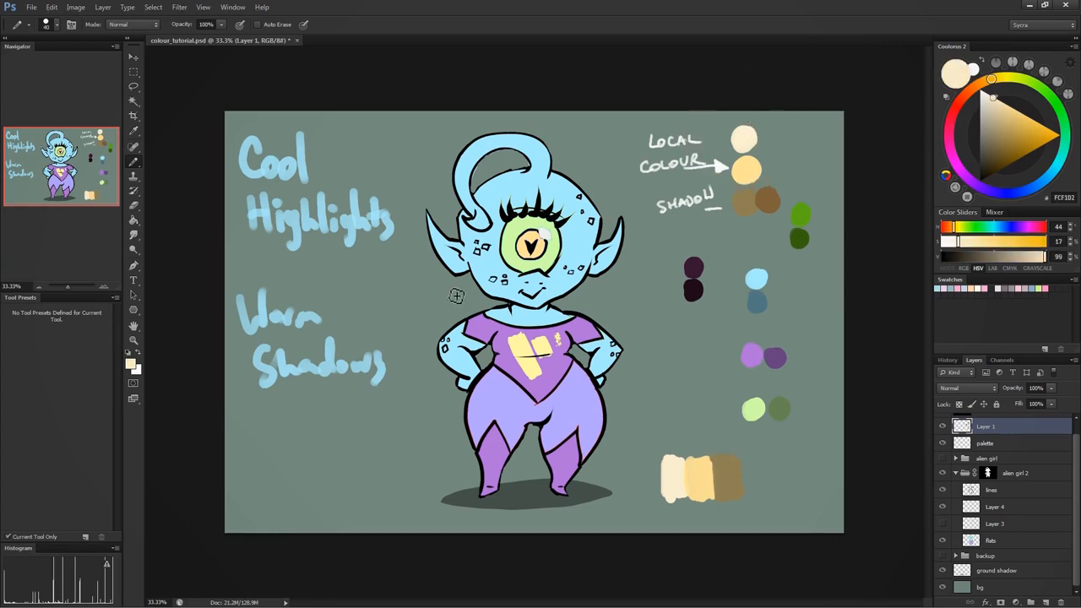
{"action": "left_click", "coordinate": [131, 364]}
{"action": "mouse_move", "coordinate": [746, 410]}
{"action": "left_mouse_down"}
{"action": "mouse_move", "coordinate": [747, 325]}
{"action": "mouse_move", "coordinate": [746, 414]}
{"action": "mouse_move", "coordinate": [738, 353]}
{"action": "mouse_move", "coordinate": [743, 404]}
{"action": "left_mouse_up"}
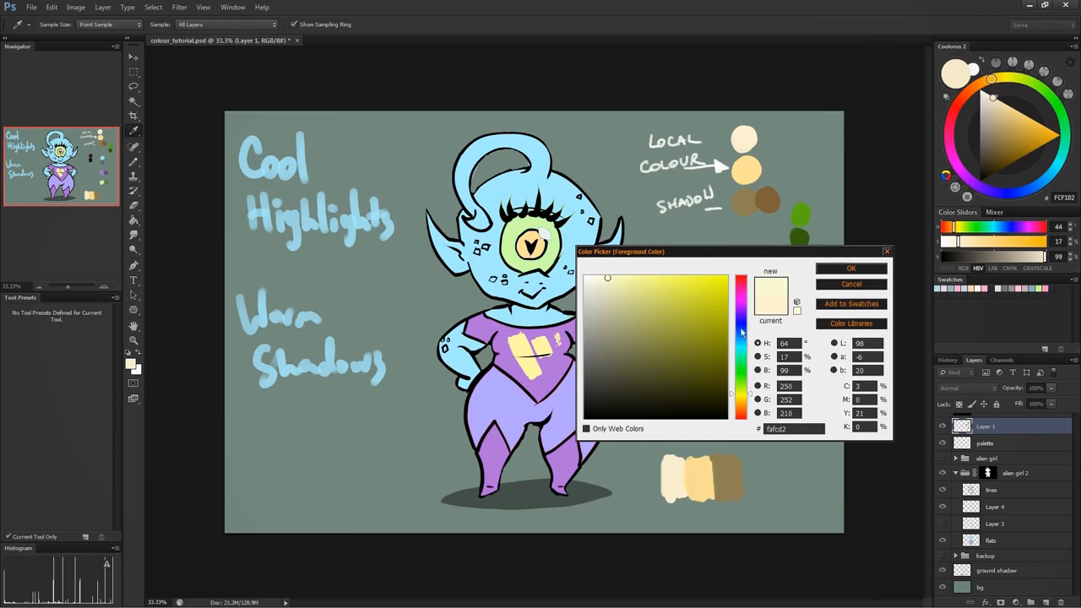
{"action": "left_click_drag", "start_coordinate": [745, 408], "coordinate": [746, 404]}
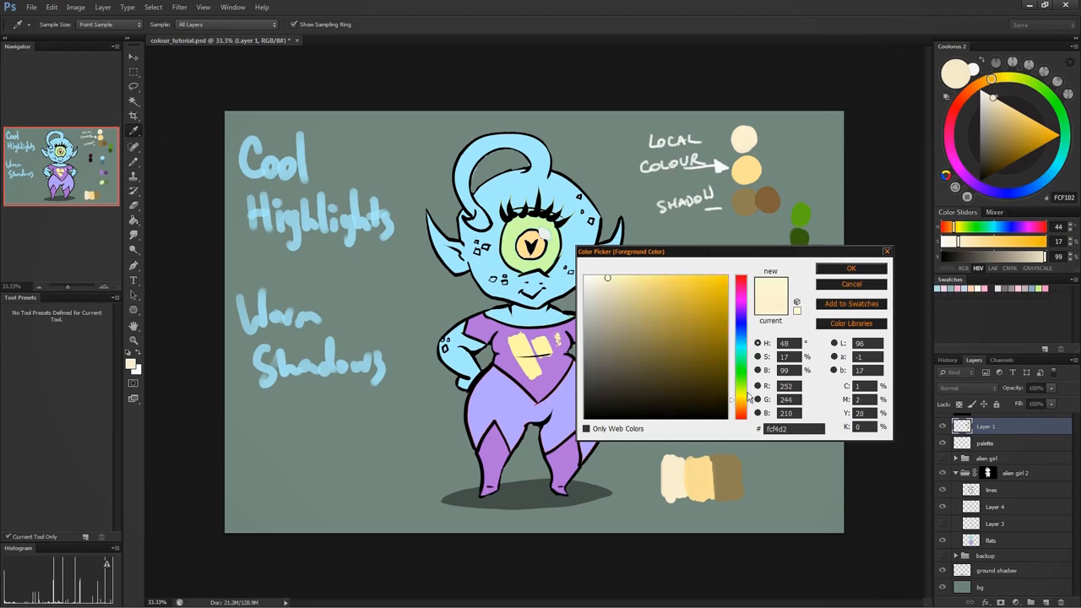
{"action": "mouse_move", "coordinate": [744, 406]}
{"action": "left_mouse_down"}
{"action": "mouse_move", "coordinate": [742, 311]}
{"action": "mouse_move", "coordinate": [744, 400]}
{"action": "left_mouse_up"}
{"action": "mouse_move", "coordinate": [607, 282]}
{"action": "left_mouse_down"}
{"action": "mouse_move", "coordinate": [637, 301]}
{"action": "mouse_move", "coordinate": [597, 265]}
{"action": "left_mouse_up"}
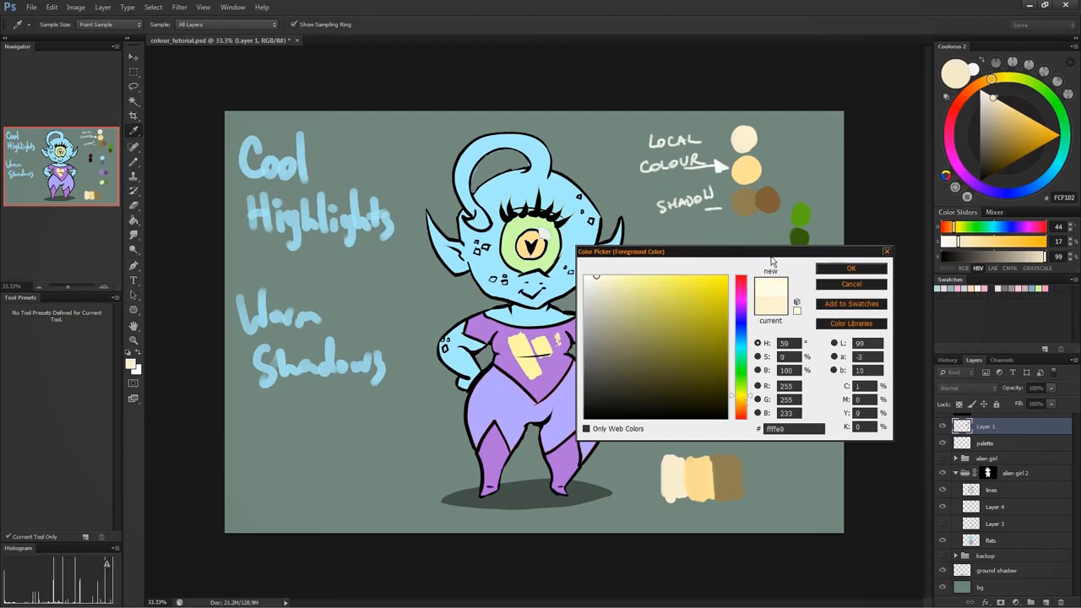
{"action": "left_click", "coordinate": [851, 269]}
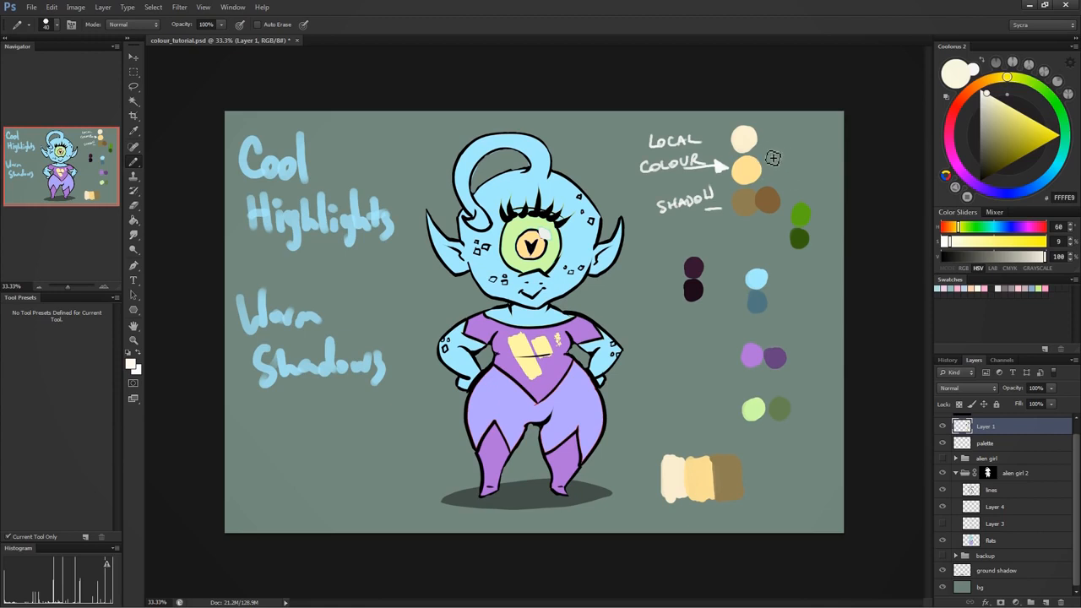
{"action": "left_click", "coordinate": [714, 137]}
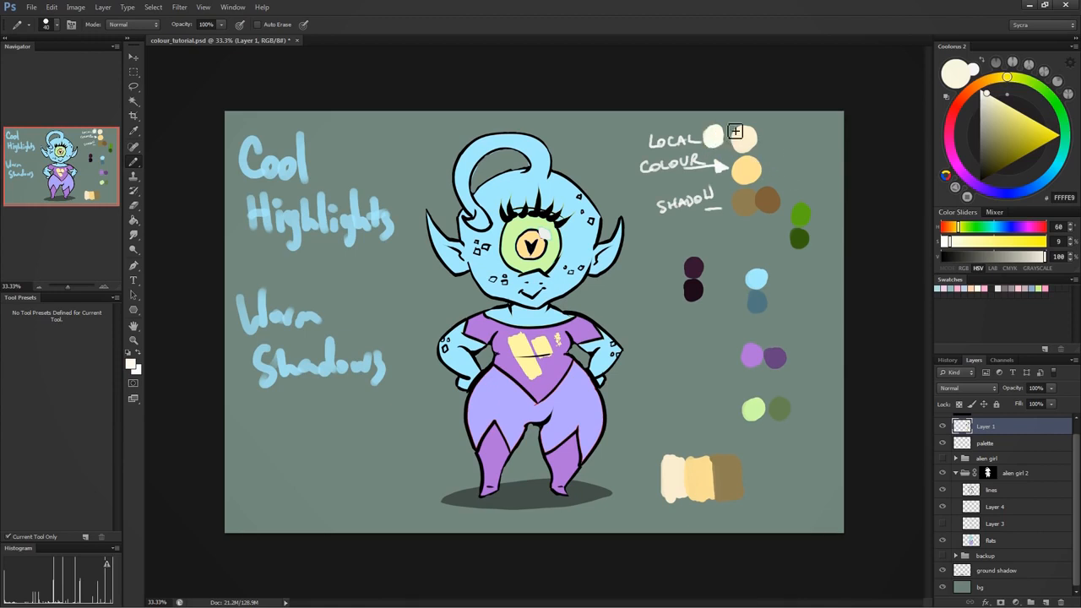
{"action": "mouse_move", "coordinate": [661, 416]}
{"action": "left_mouse_down"}
{"action": "mouse_move", "coordinate": [662, 452]}
{"action": "mouse_move", "coordinate": [673, 428]}
{"action": "mouse_move", "coordinate": [683, 451]}
{"action": "left_mouse_up"}
{"action": "left_click", "coordinate": [768, 204], "text": "alt"}
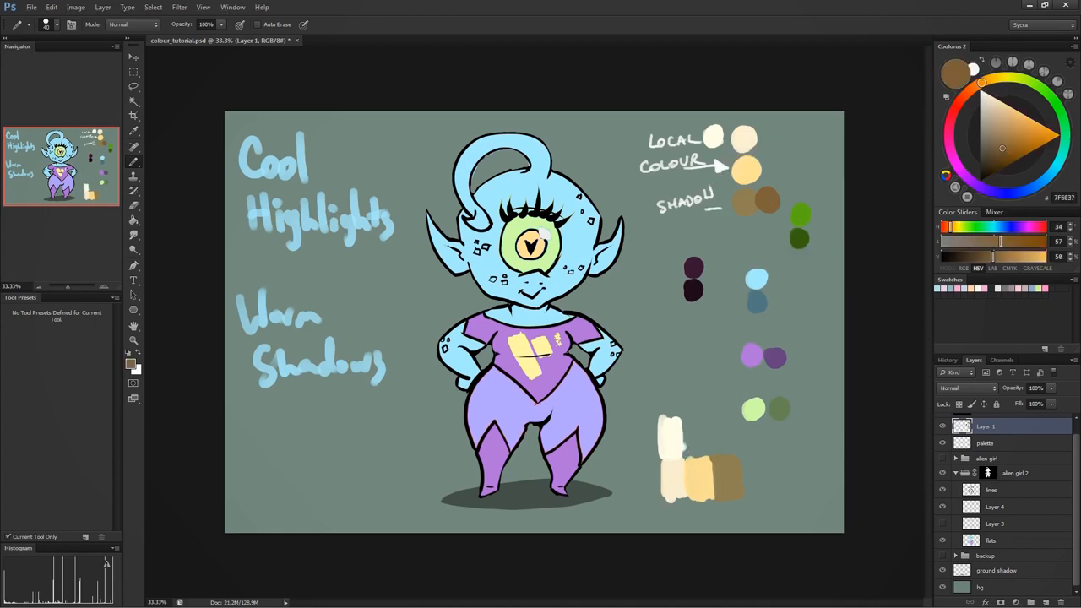
{"action": "key", "text": "ctrl+z"}
- Paint the cool highlight FFFFE9 above the yellow local colour block and the warm brown shadow 7F6037 below it
{"action": "left_click", "coordinate": [714, 139], "text": "alt"}
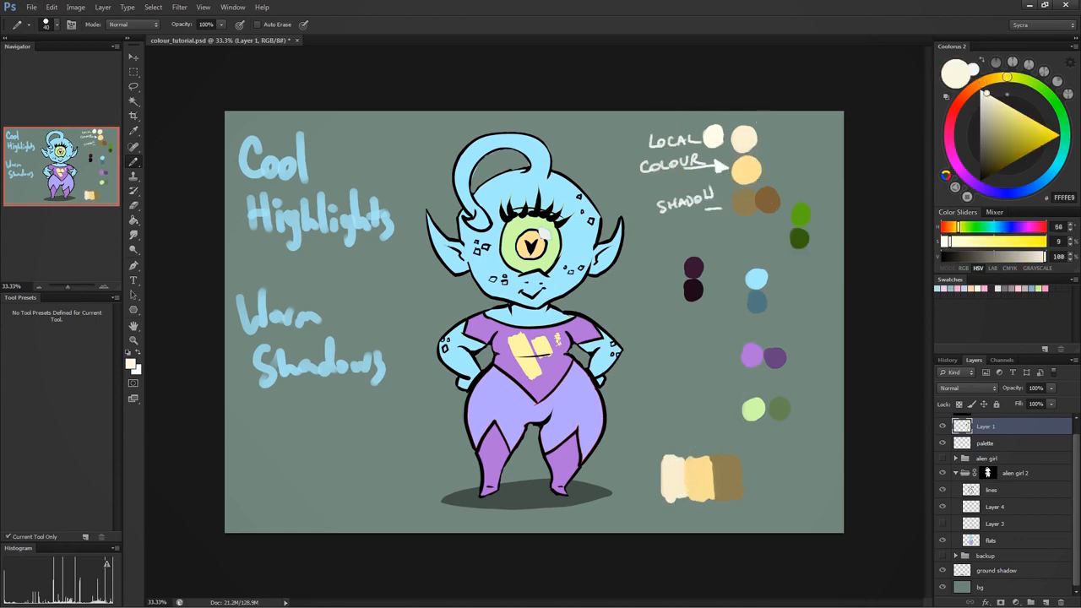
{"action": "mouse_move", "coordinate": [694, 426]}
{"action": "left_mouse_down"}
{"action": "mouse_move", "coordinate": [691, 456]}
{"action": "mouse_move", "coordinate": [705, 431]}
{"action": "mouse_move", "coordinate": [698, 458]}
{"action": "mouse_move", "coordinate": [700, 433]}
{"action": "left_mouse_up"}
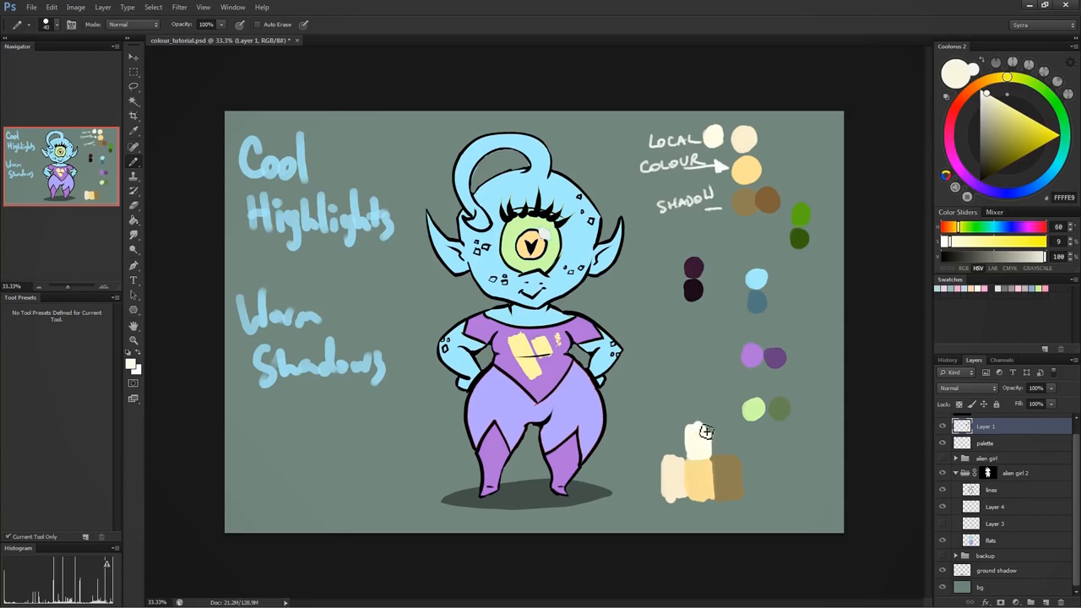
{"action": "left_click", "coordinate": [768, 204], "text": "alt"}
{"action": "mouse_move", "coordinate": [700, 507]}
{"action": "left_mouse_down"}
{"action": "mouse_move", "coordinate": [714, 509]}
{"action": "mouse_move", "coordinate": [701, 511]}
{"action": "left_mouse_up"}
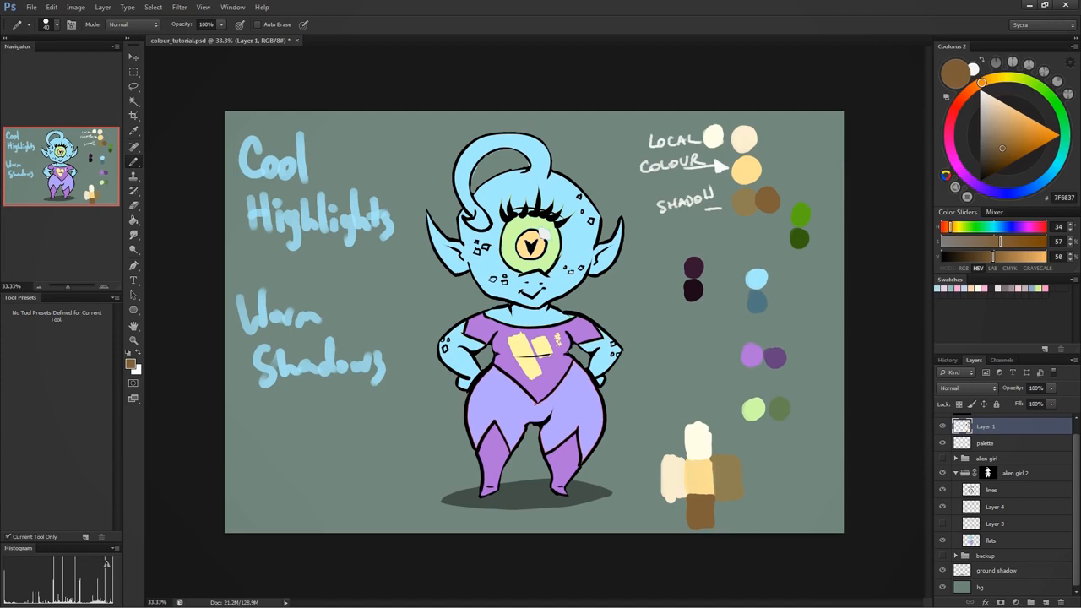
- Outline the vertical and the horizontal row of colour blocks in purple for comparison, undoing each outline
{"action": "left_click", "coordinate": [699, 427], "text": "alt"}
{"action": "left_click", "coordinate": [775, 356], "text": "alt"}
{"action": "mouse_move", "coordinate": [685, 420]}
{"action": "left_mouse_down"}
{"action": "mouse_move", "coordinate": [691, 523]}
{"action": "mouse_move", "coordinate": [714, 429]}
{"action": "left_mouse_up"}
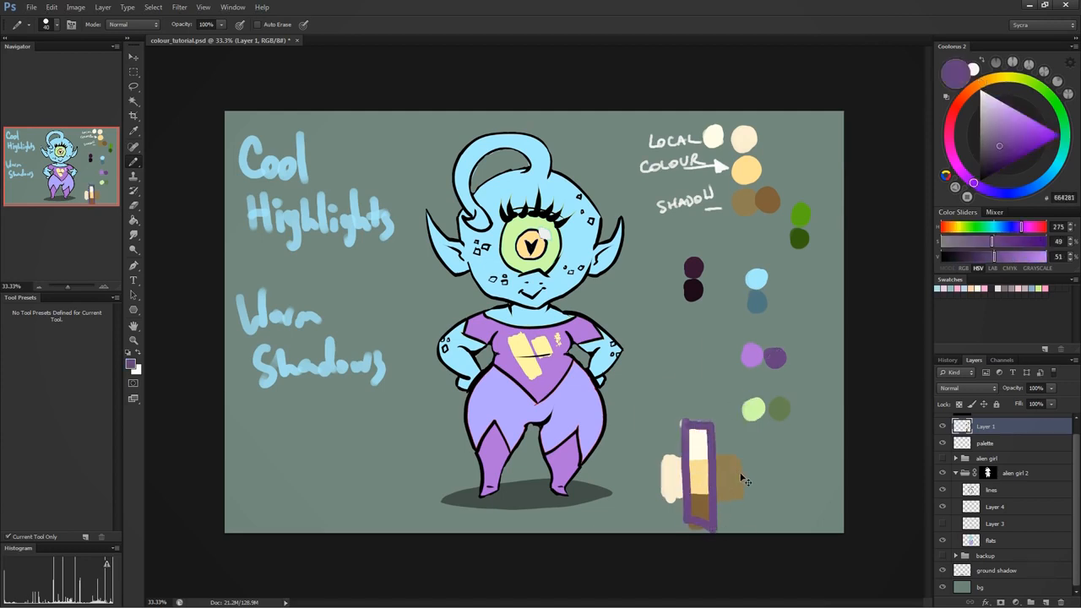
{"action": "key", "text": "ctrl+z"}
{"action": "mouse_move", "coordinate": [665, 456]}
{"action": "left_mouse_down"}
{"action": "mouse_move", "coordinate": [724, 498]}
{"action": "mouse_move", "coordinate": [692, 455]}
{"action": "mouse_move", "coordinate": [650, 454]}
{"action": "left_mouse_up"}
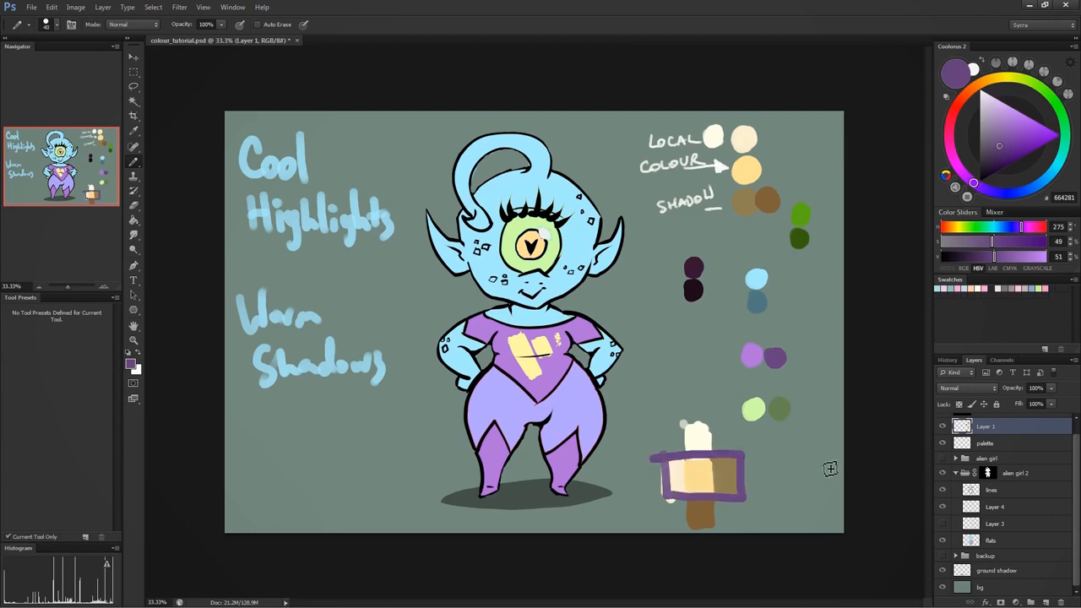
{"action": "key", "text": "ctrl+z"}
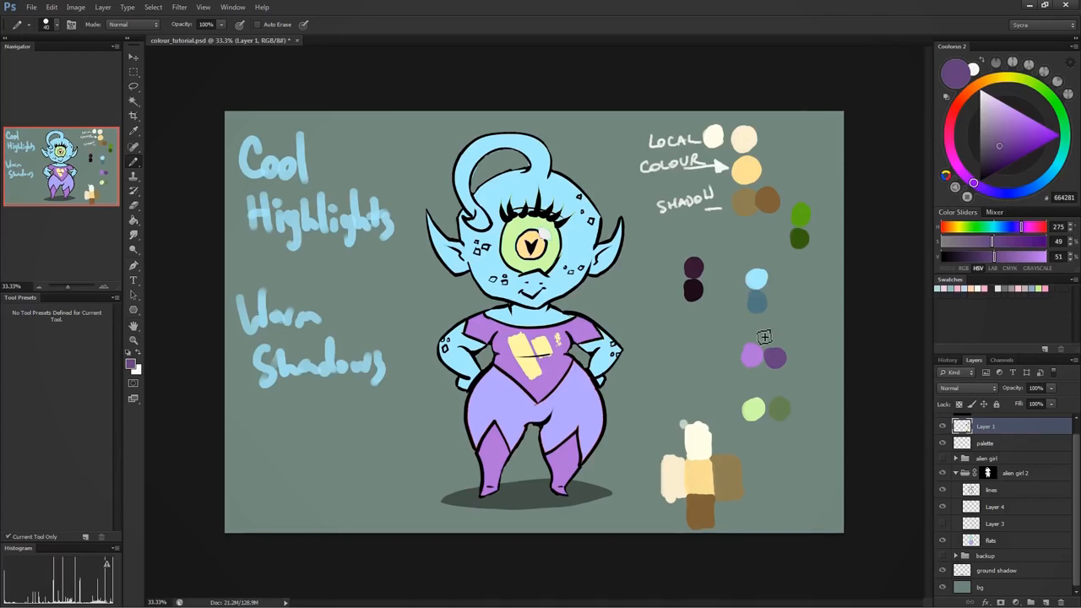
{"action": "key", "text": "ctrl+z"}
{"action": "key", "text": "ctrl+z"}
- Add a new layer above Layer 1 and fill it with white
{"action": "left_click", "coordinate": [684, 431], "text": "alt"}
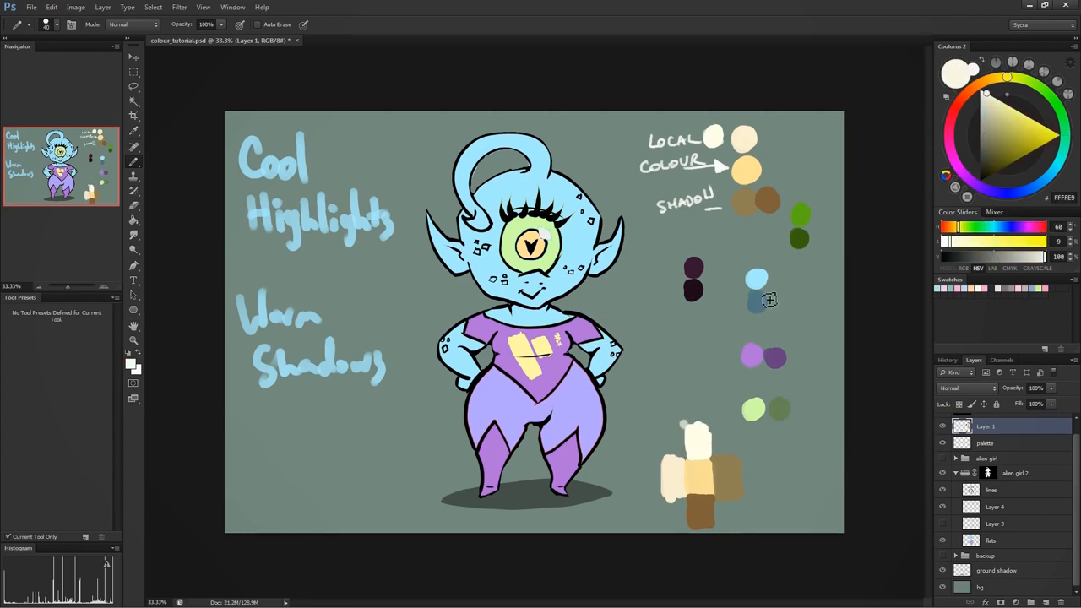
{"action": "left_click", "coordinate": [1046, 601]}
{"action": "left_click_drag", "start_coordinate": [1078, 454], "coordinate": [1077, 431]}
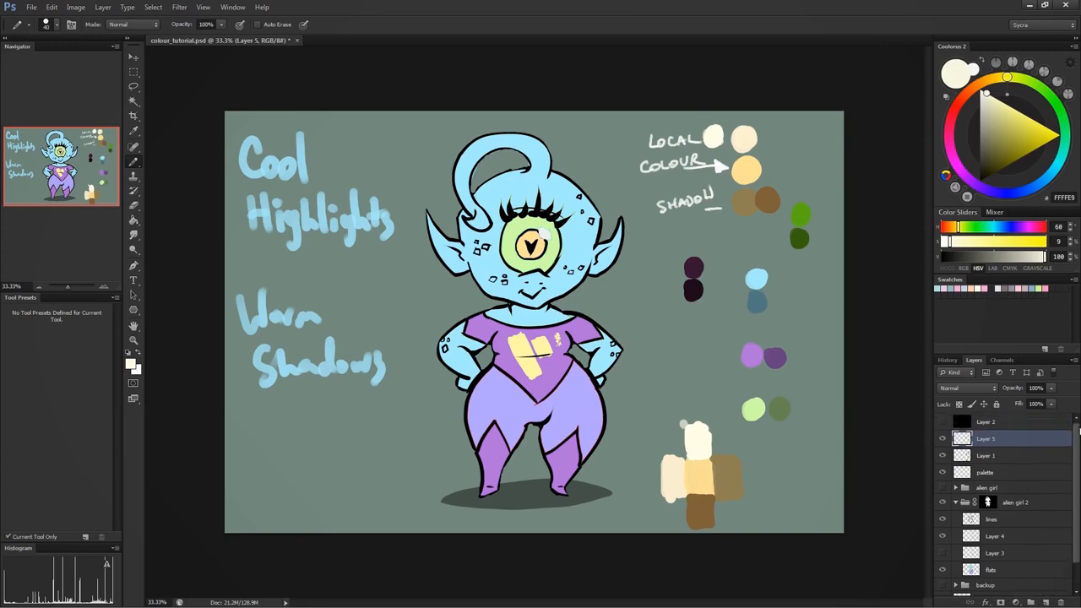
{"action": "key", "text": "alt+BackSpace"}
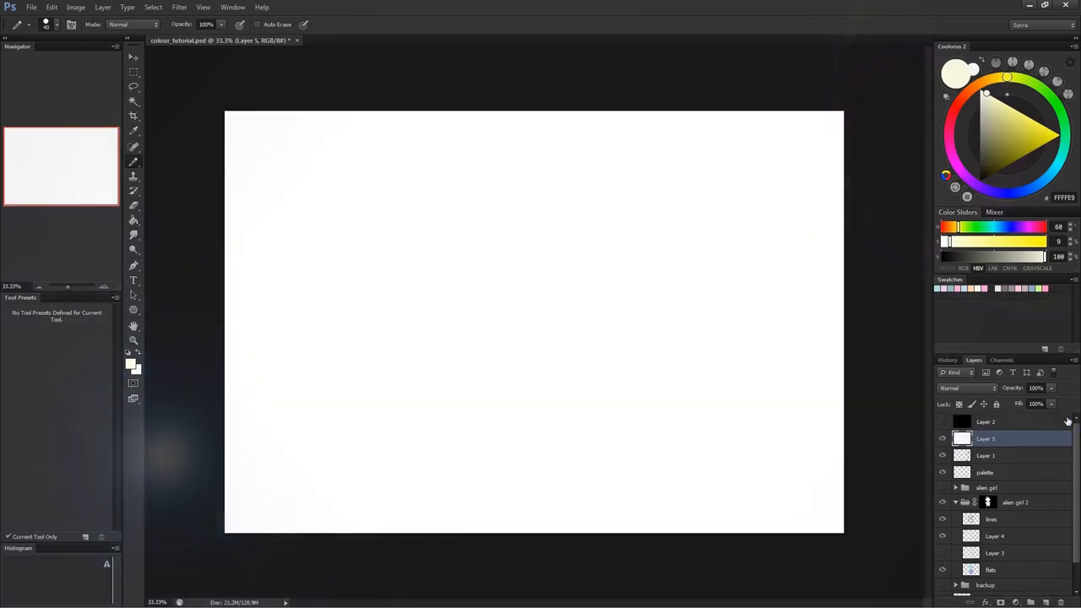
- Choose the muted yellow BFBF52 and paint it as a round local colour swatch on the white layer
{"action": "left_click_drag", "start_coordinate": [1014, 144], "coordinate": [1058, 135]}
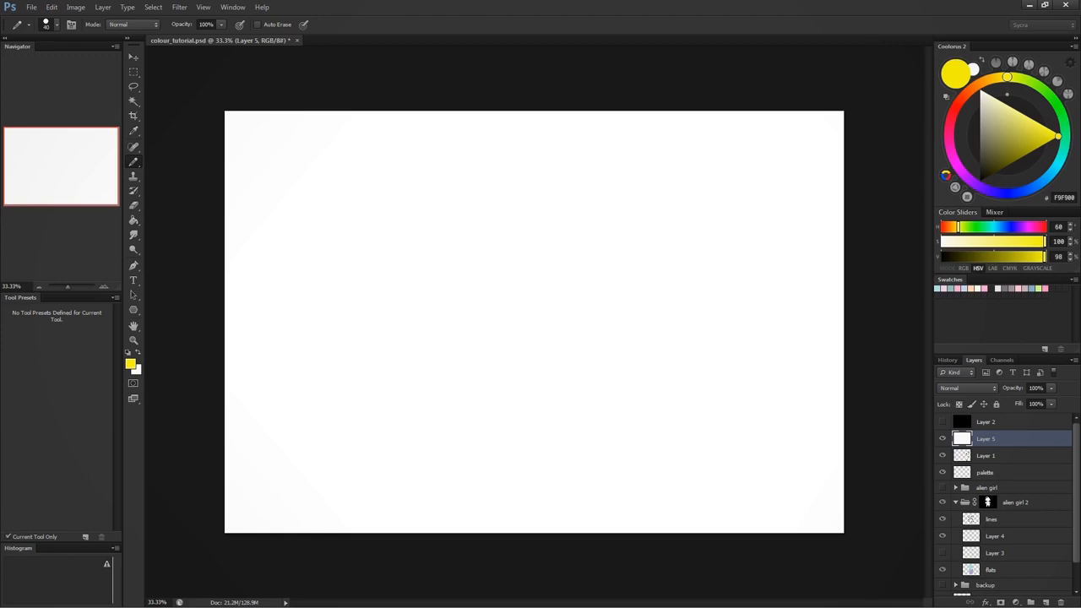
{"action": "left_click", "coordinate": [1014, 132]}
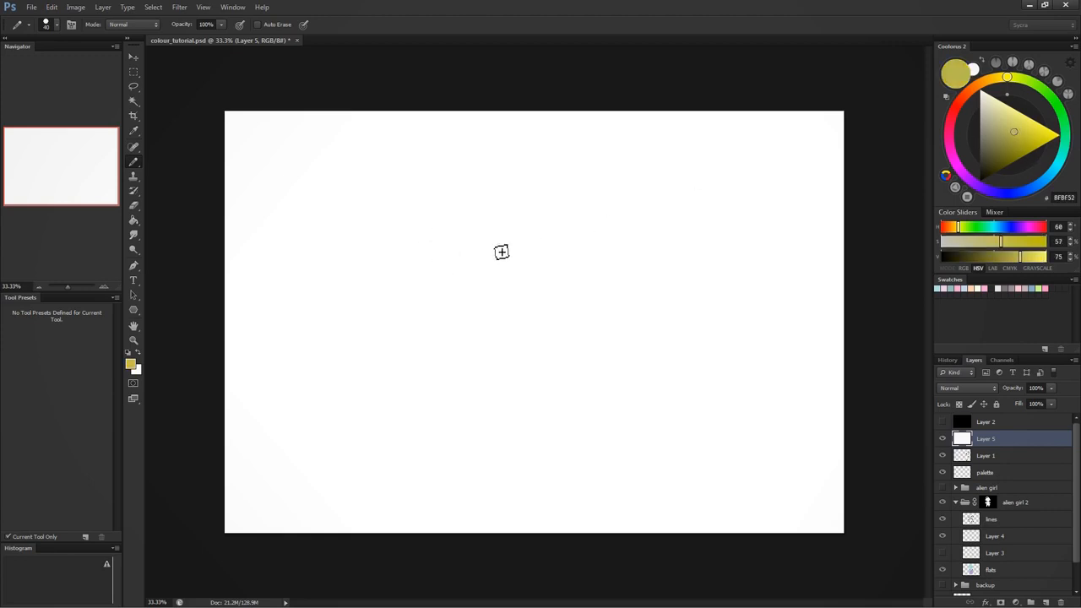
{"action": "left_click_drag", "start_coordinate": [501, 252], "coordinate": [524, 261]}
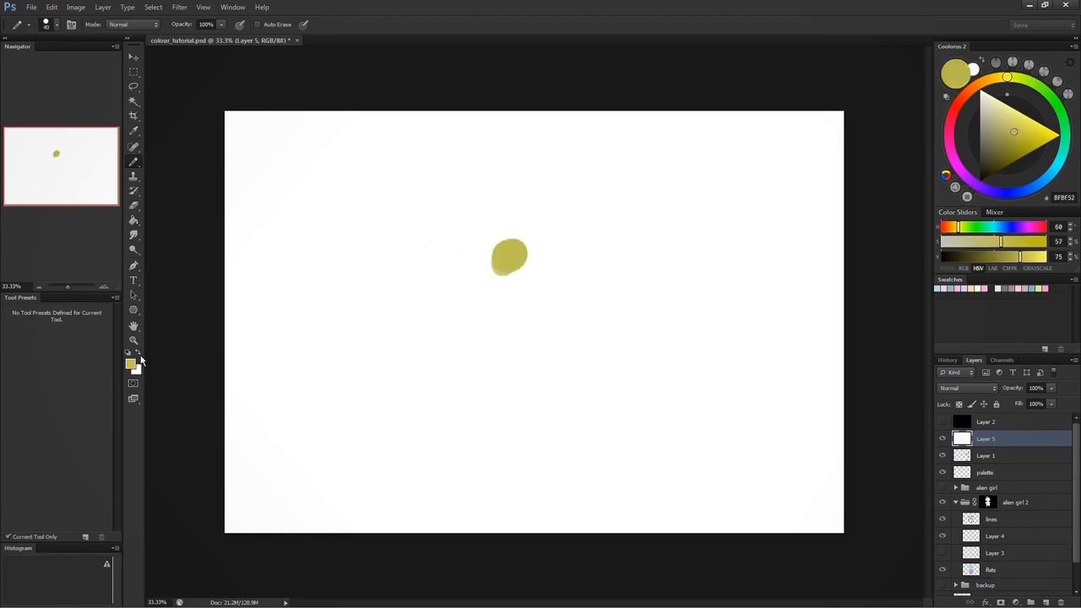
- Brighten the muted yellow to FBFB6C at the same hue and paint a highlight swatch above the first one
{"action": "left_click", "coordinate": [131, 364]}
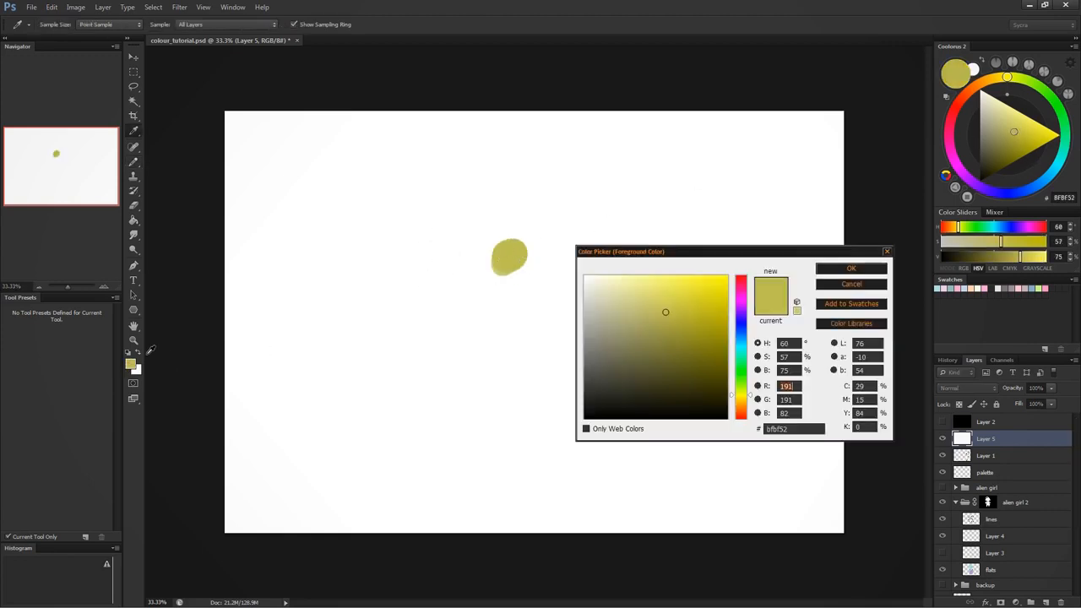
{"action": "left_click", "coordinate": [661, 279]}
{"action": "left_click", "coordinate": [851, 268]}
{"action": "left_click_drag", "start_coordinate": [497, 224], "coordinate": [520, 230]}
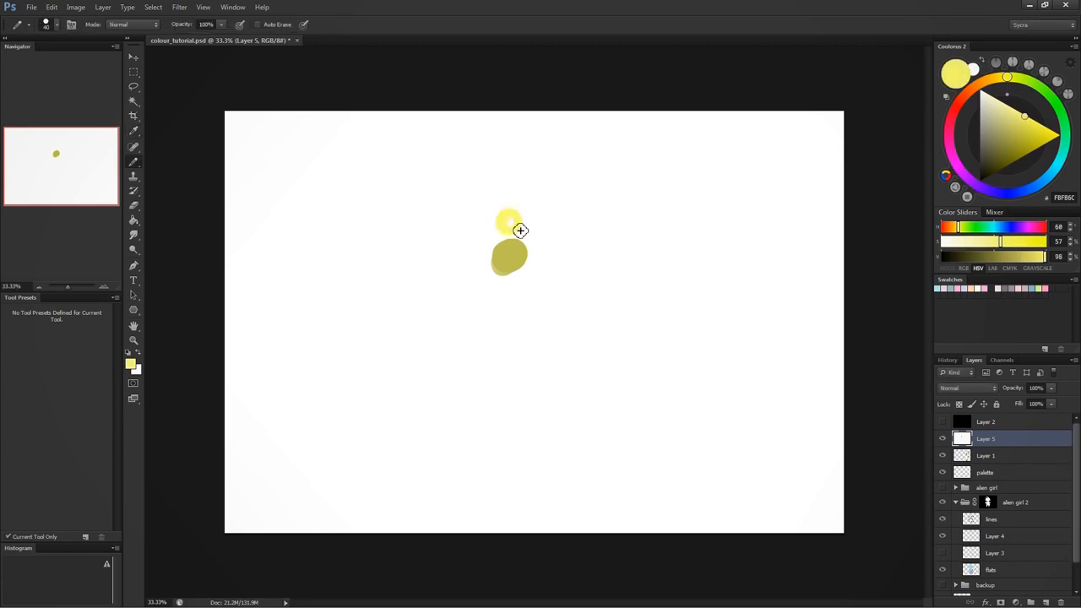
- Sample the muted yellow, darken it to an olive of the same hue, and paint a shadow swatch below
{"action": "left_click", "coordinate": [131, 365]}
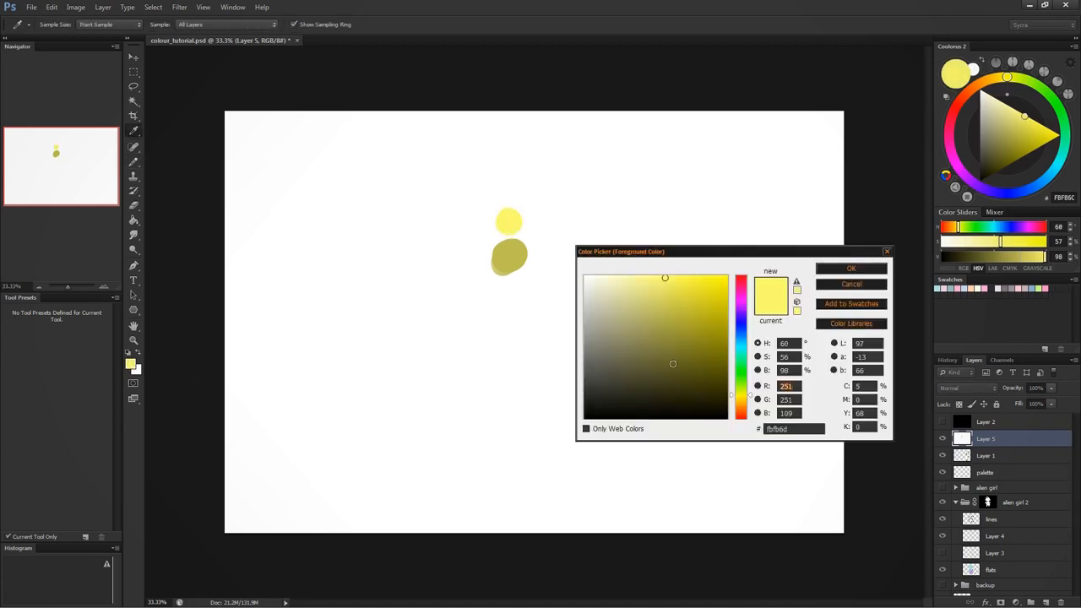
{"action": "left_click", "coordinate": [516, 254]}
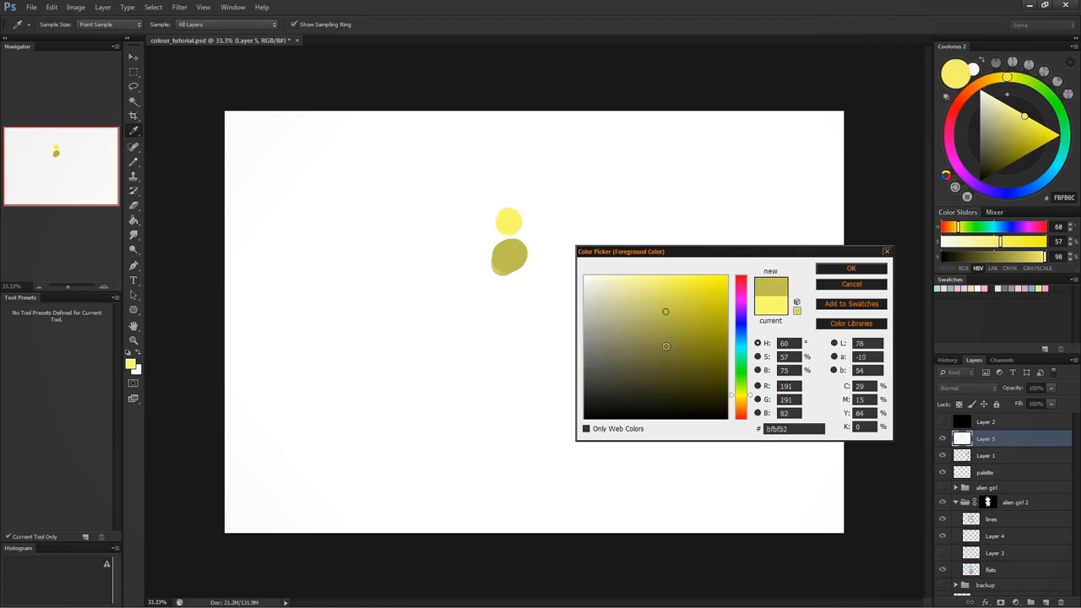
{"action": "left_click", "coordinate": [666, 346]}
{"action": "left_click", "coordinate": [851, 267]}
{"action": "mouse_move", "coordinate": [513, 291]}
{"action": "left_mouse_down"}
{"action": "mouse_move", "coordinate": [524, 301]}
{"action": "mouse_move", "coordinate": [513, 306]}
{"action": "mouse_move", "coordinate": [514, 284]}
{"action": "mouse_move", "coordinate": [511, 309]}
{"action": "left_mouse_up"}
- Paint a second muted yellow swatch to the right and top it with a green-shifted highlight B7EB65 at hue 83 degrees
{"action": "left_click", "coordinate": [513, 250], "text": "alt"}
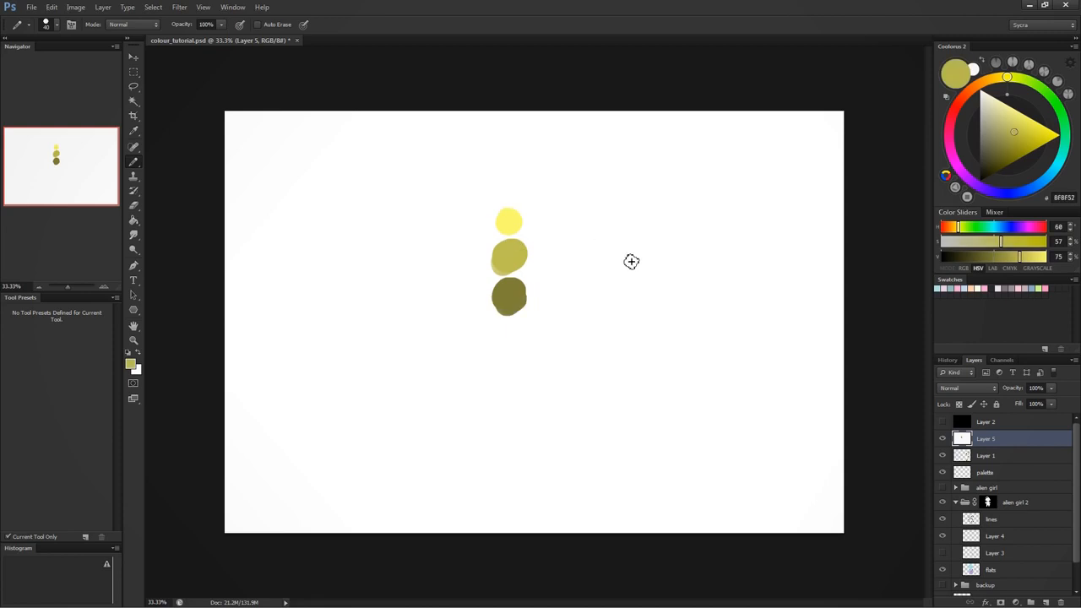
{"action": "mouse_move", "coordinate": [605, 253]}
{"action": "left_mouse_down"}
{"action": "mouse_move", "coordinate": [611, 262]}
{"action": "mouse_move", "coordinate": [621, 255]}
{"action": "left_mouse_up"}
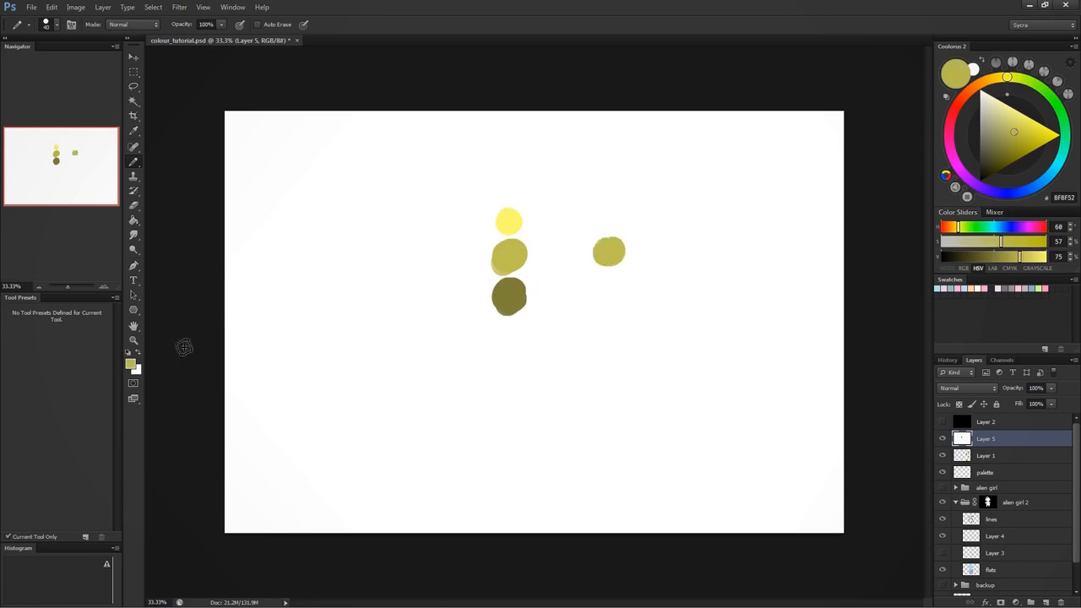
{"action": "left_click", "coordinate": [130, 364]}
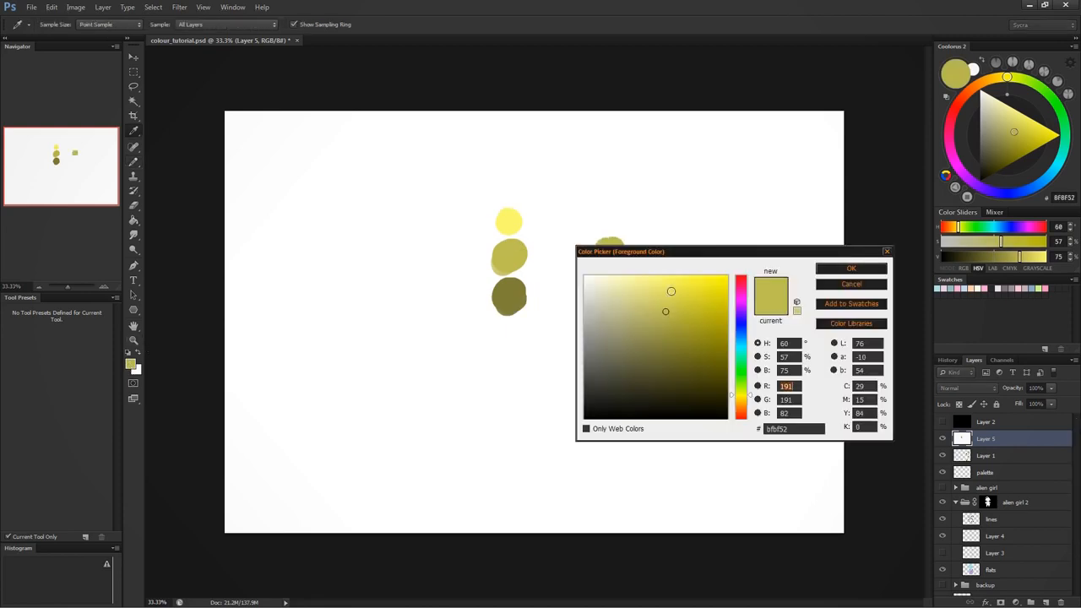
{"action": "left_click", "coordinate": [664, 286]}
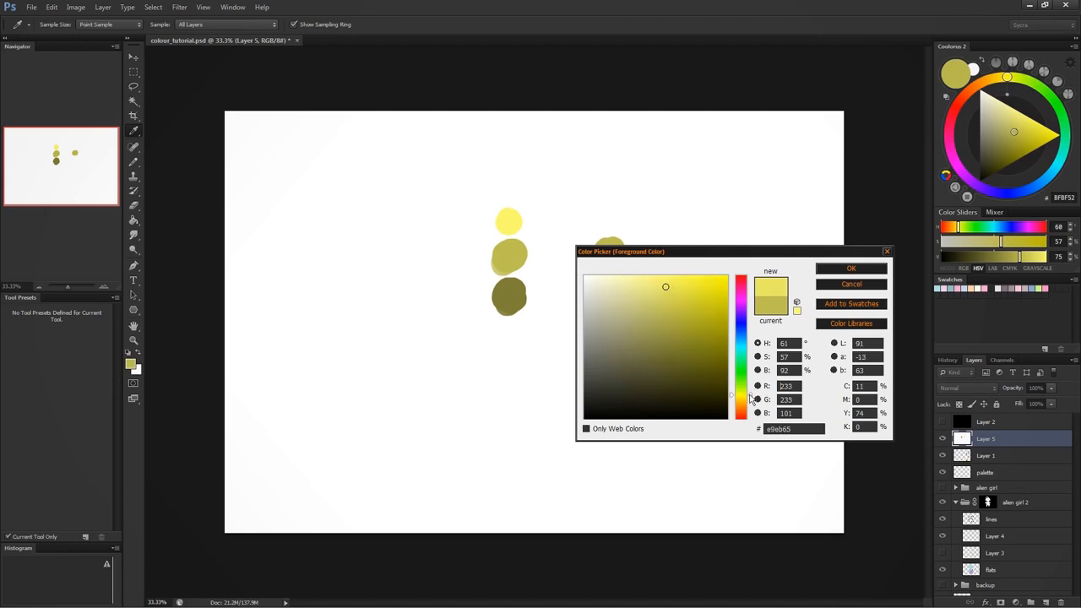
{"action": "left_click_drag", "start_coordinate": [749, 397], "coordinate": [751, 389]}
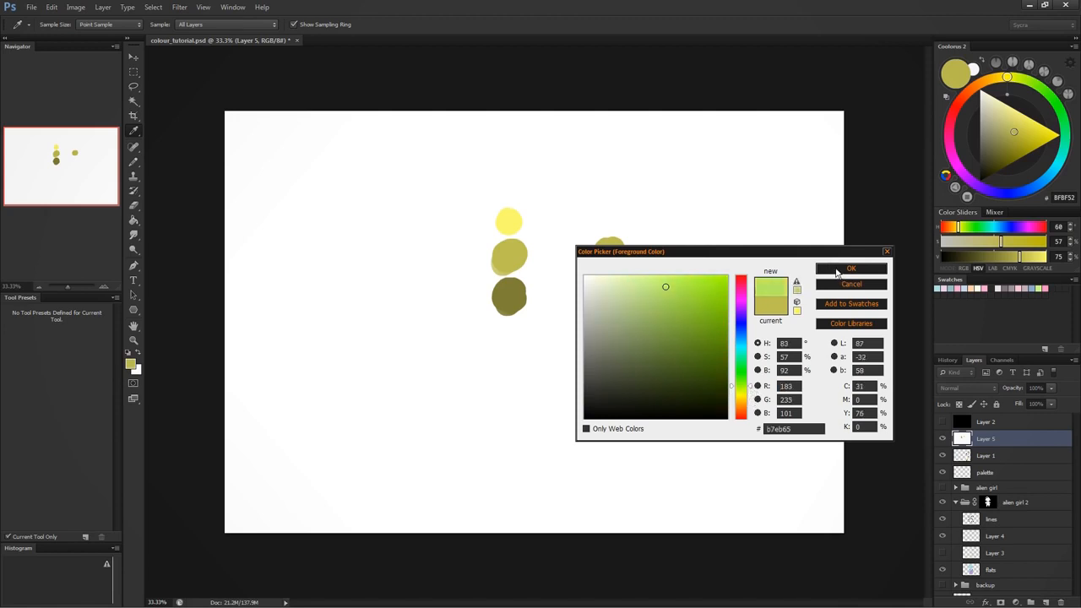
{"action": "left_click", "coordinate": [836, 272]}
{"action": "key", "text": "b"}
{"action": "mouse_move", "coordinate": [605, 220]}
{"action": "left_mouse_down"}
{"action": "mouse_move", "coordinate": [610, 229]}
{"action": "mouse_move", "coordinate": [618, 219]}
{"action": "mouse_move", "coordinate": [608, 234]}
{"action": "left_mouse_up"}
- Sample the second muted yellow swatch, darken and shift it to brown 7D6A35 at hue 44 degrees, and paint a shadow swatch below it
{"action": "key", "text": "i"}
{"action": "left_click", "coordinate": [615, 249]}
{"action": "left_click", "coordinate": [130, 364]}
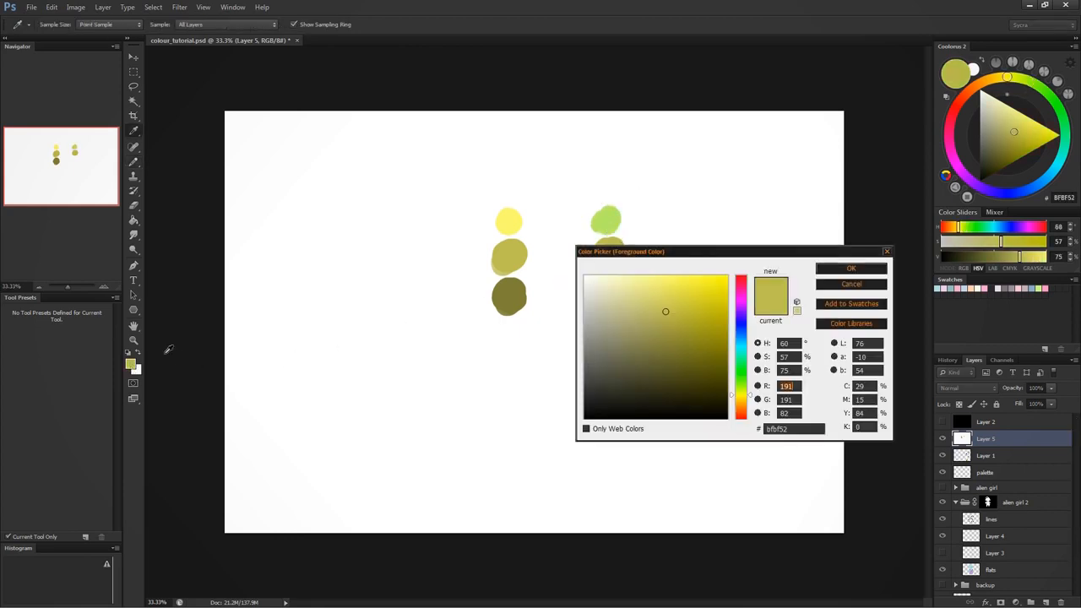
{"action": "left_click", "coordinate": [666, 349]}
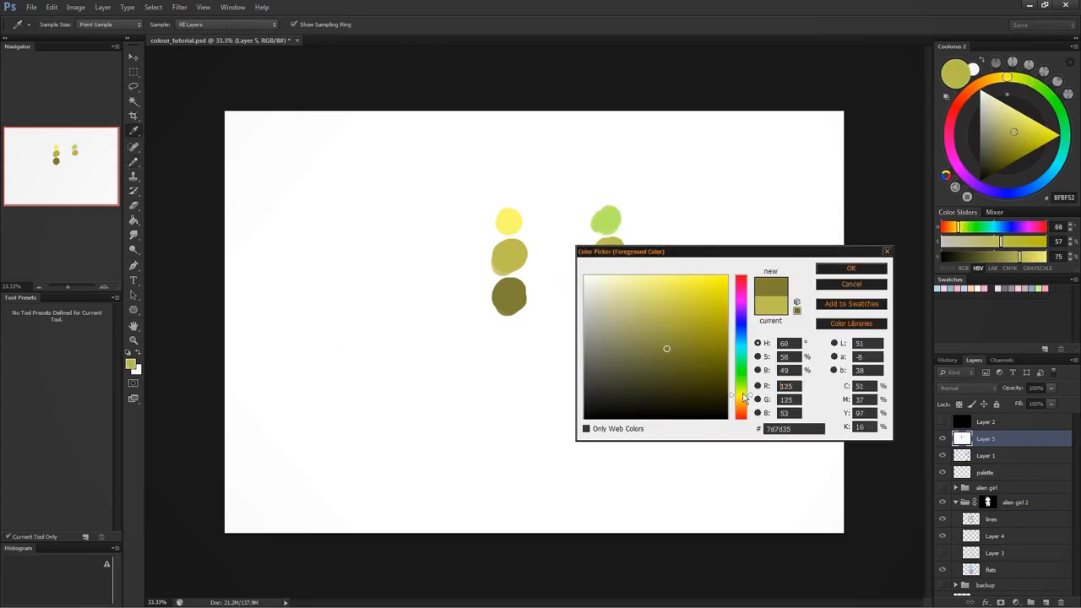
{"action": "left_click_drag", "start_coordinate": [745, 396], "coordinate": [745, 403]}
{"action": "left_click", "coordinate": [835, 271]}
{"action": "key", "text": "b"}
{"action": "mouse_move", "coordinate": [611, 282]}
{"action": "left_mouse_down"}
{"action": "mouse_move", "coordinate": [622, 287]}
{"action": "mouse_move", "coordinate": [611, 284]}
{"action": "mouse_move", "coordinate": [615, 295]}
{"action": "left_mouse_up"}
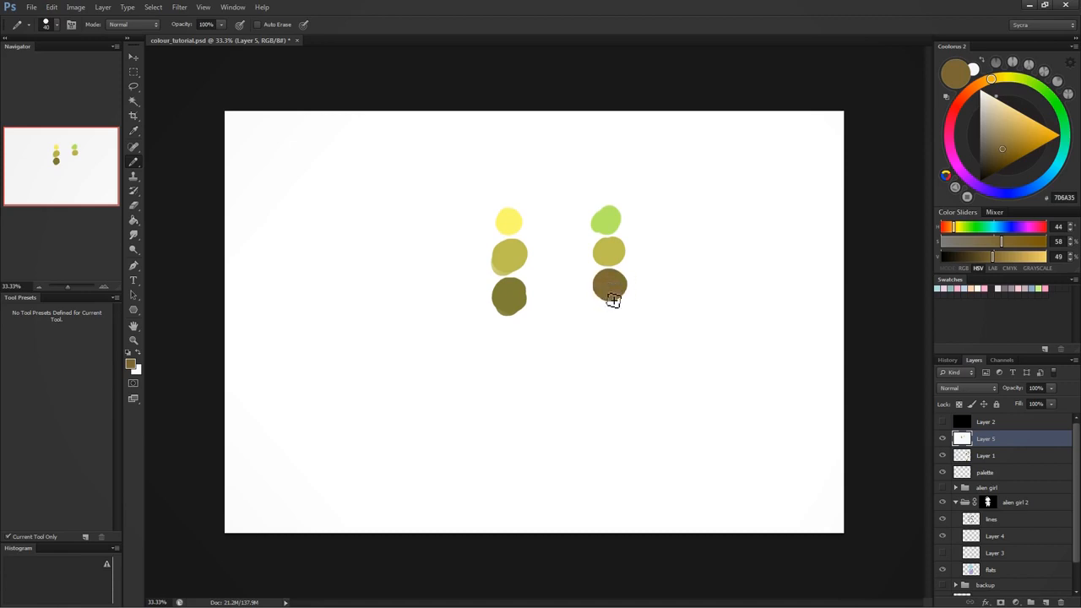
- Switch from the Pencil to the Brush tool and choose a soft-edged brush tip
{"action": "right_click", "coordinate": [131, 164]}
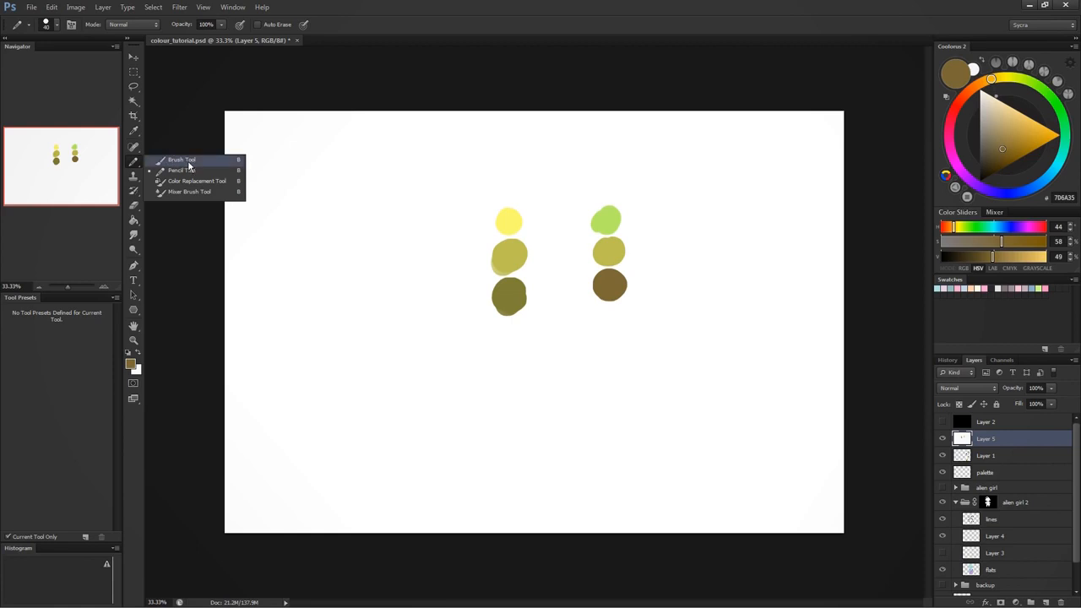
{"action": "left_click", "coordinate": [187, 162]}
{"action": "right_click", "coordinate": [575, 336]}
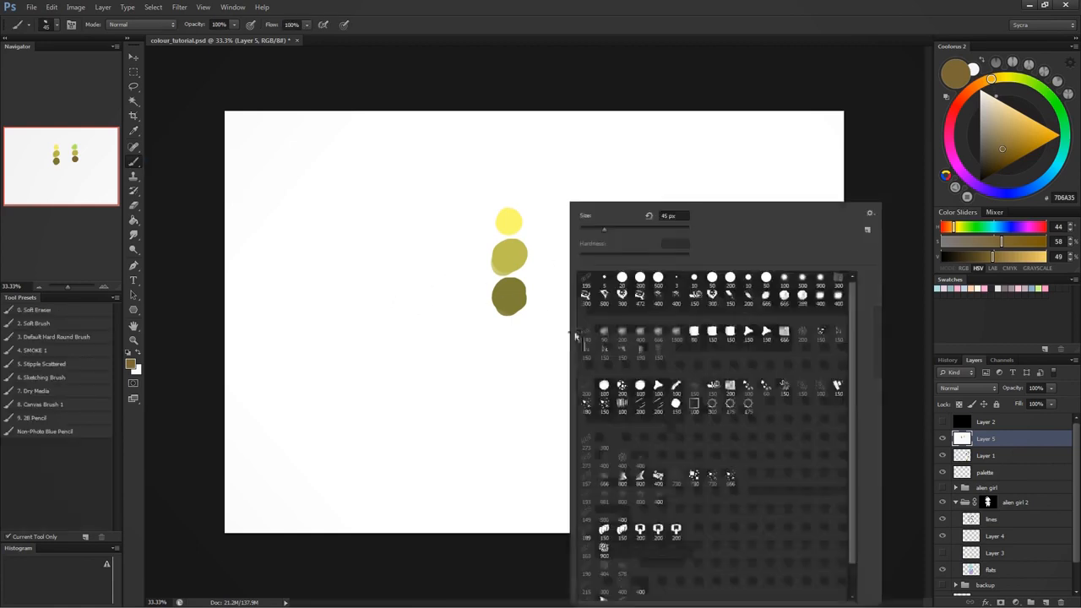
{"action": "left_click", "coordinate": [622, 335]}
{"action": "left_click", "coordinate": [854, 120]}
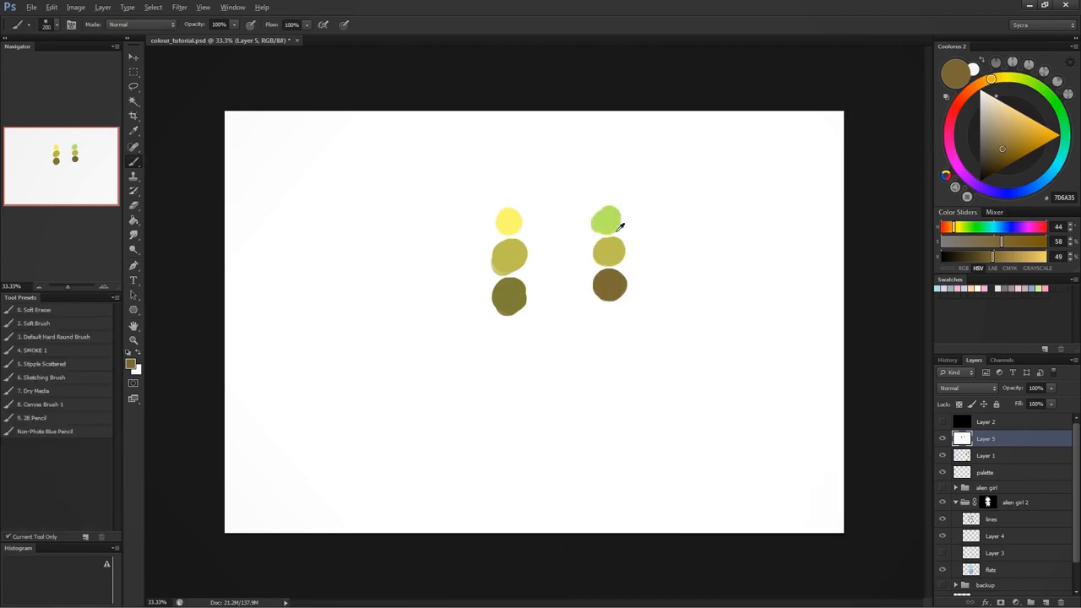
- Blend the green highlight into the muted yellow swatch of the second column using sampled in-between tones
{"action": "left_click", "coordinate": [612, 223], "text": "alt"}
{"action": "left_click_drag", "start_coordinate": [612, 223], "coordinate": [603, 224]}
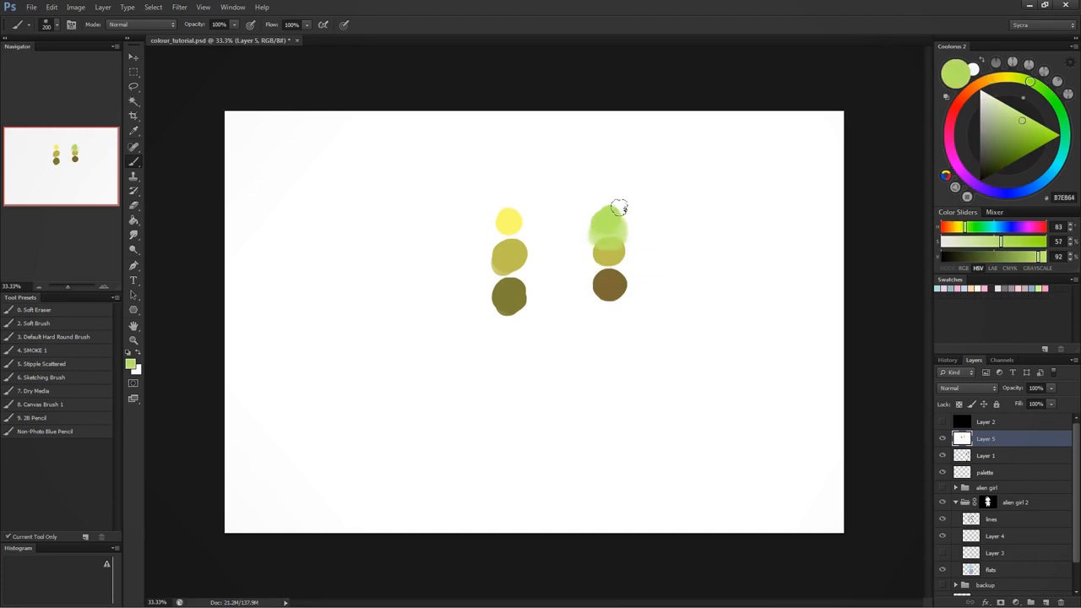
{"action": "left_click", "coordinate": [609, 252], "text": "alt"}
{"action": "mouse_move", "coordinate": [607, 238]}
{"action": "left_mouse_down"}
{"action": "mouse_move", "coordinate": [615, 246]}
{"action": "mouse_move", "coordinate": [623, 235]}
{"action": "mouse_move", "coordinate": [610, 214]}
{"action": "left_mouse_up"}
{"action": "left_click", "coordinate": [610, 219], "text": "alt"}
{"action": "left_click", "coordinate": [609, 233], "text": "alt"}
{"action": "left_click", "coordinate": [612, 216], "text": "alt"}
{"action": "left_click", "coordinate": [613, 251], "text": "alt"}
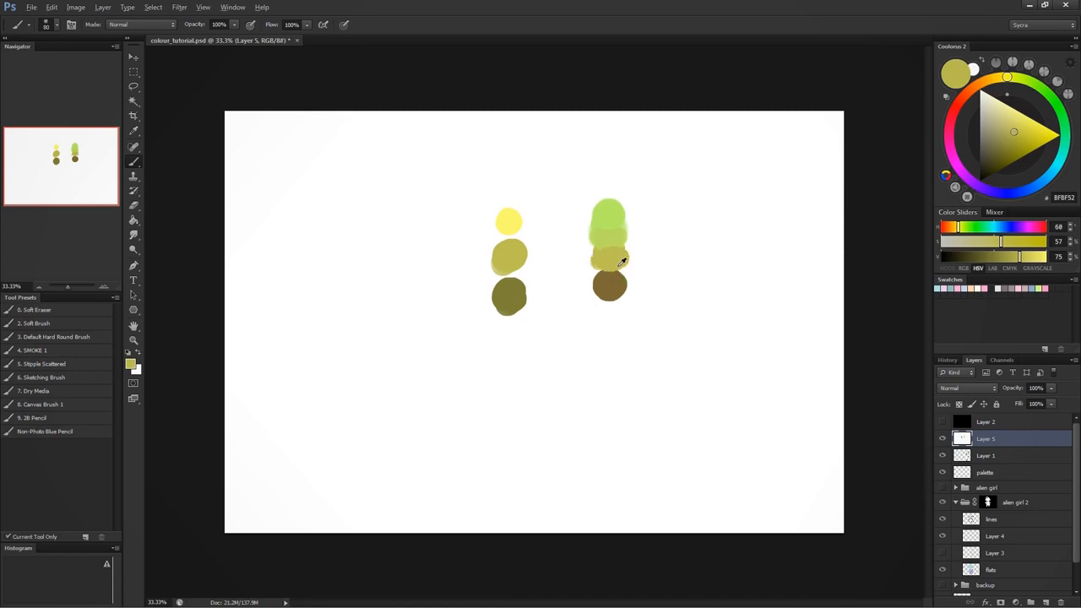
- Blend the muted yellow into the brown shadow of the second column with sampled intermediate tones, extending the brown slightly downward
{"action": "left_click", "coordinate": [610, 277], "text": "alt"}
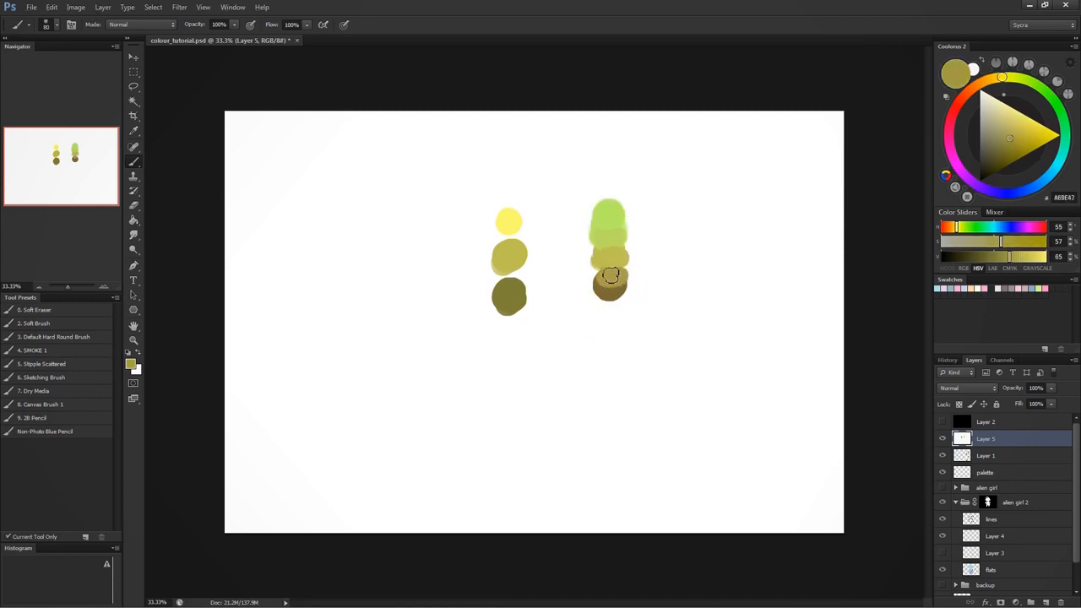
{"action": "left_click", "coordinate": [619, 288], "text": "alt"}
{"action": "left_click_drag", "start_coordinate": [613, 296], "coordinate": [612, 317]}
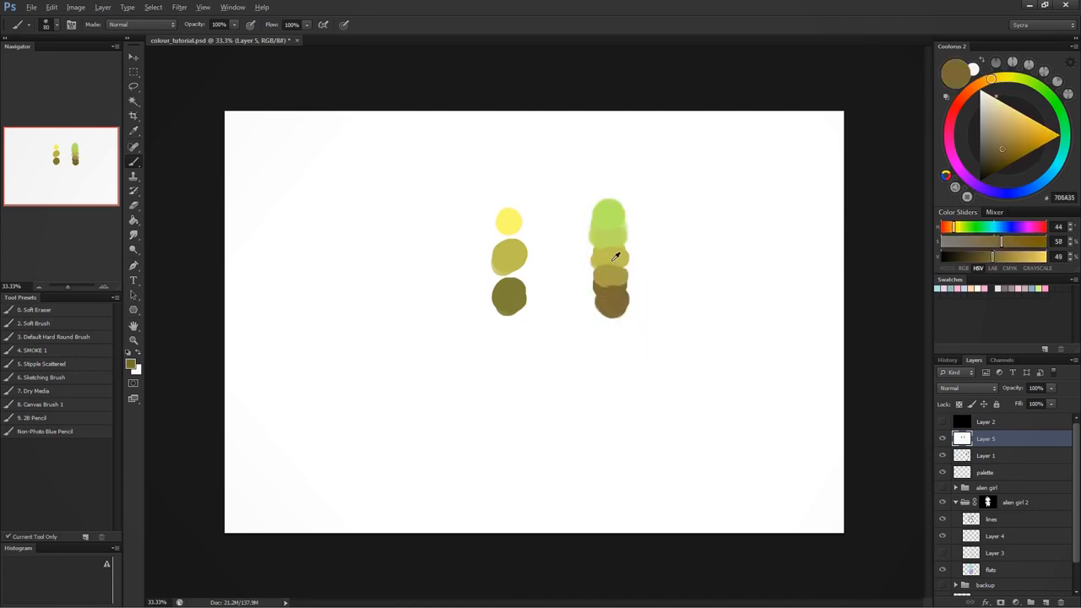
{"action": "left_click", "coordinate": [604, 269], "text": "alt"}
{"action": "mouse_move", "coordinate": [605, 269]}
{"action": "left_mouse_down"}
{"action": "mouse_move", "coordinate": [625, 262]}
{"action": "mouse_move", "coordinate": [608, 273]}
{"action": "mouse_move", "coordinate": [621, 274]}
{"action": "mouse_move", "coordinate": [627, 296]}
{"action": "left_mouse_up"}
{"action": "left_click", "coordinate": [611, 268], "text": "alt"}
{"action": "left_click", "coordinate": [612, 283], "text": "alt"}
{"action": "left_click", "coordinate": [618, 293], "text": "alt"}
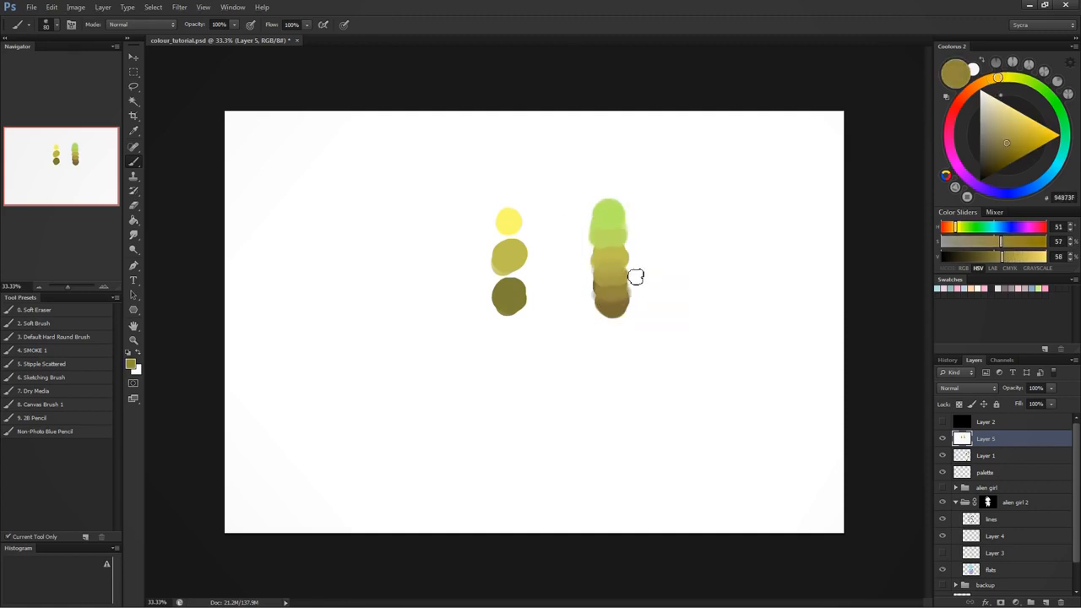
- Smooth the transition between the green highlight and the muted yellow in the second column with further sampled strokes
{"action": "left_click", "coordinate": [610, 236], "text": "alt"}
{"action": "mouse_move", "coordinate": [602, 233]}
{"action": "left_mouse_down"}
{"action": "mouse_move", "coordinate": [629, 229]}
{"action": "mouse_move", "coordinate": [630, 249]}
{"action": "left_mouse_up"}
{"action": "left_click", "coordinate": [613, 226], "text": "alt"}
{"action": "left_click", "coordinate": [616, 251], "text": "alt"}
{"action": "left_click", "coordinate": [608, 245], "text": "alt"}
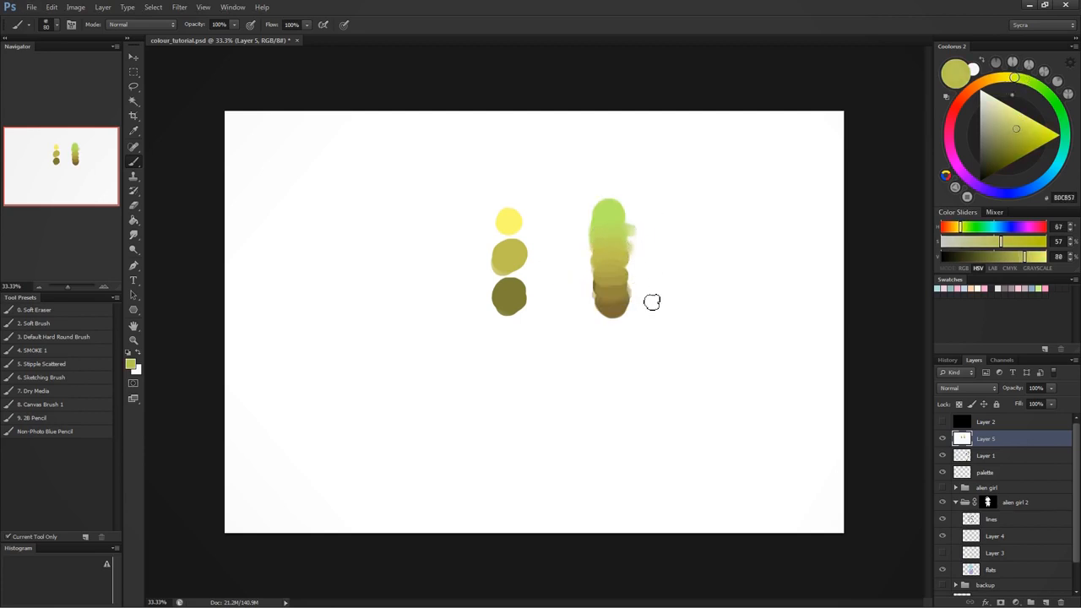
- Blend the bright yellow highlight into the muted yellow swatch of the first column
{"action": "left_click", "coordinate": [509, 224], "text": "alt"}
{"action": "mouse_move", "coordinate": [511, 239]}
{"action": "left_mouse_down"}
{"action": "mouse_move", "coordinate": [516, 249]}
{"action": "mouse_move", "coordinate": [509, 243]}
{"action": "left_mouse_up"}
{"action": "left_click", "coordinate": [511, 241], "text": "alt"}
- Blend the olive shadow swatch of the first column up into its muted yellow with sampled in-between tones
{"action": "left_click", "coordinate": [511, 292], "text": "alt"}
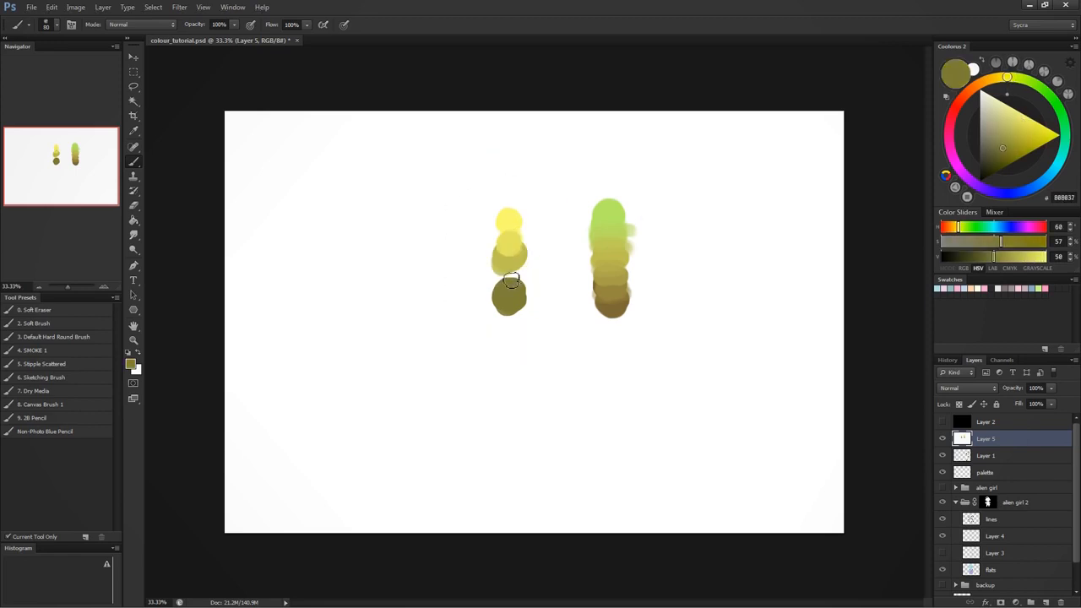
{"action": "left_click_drag", "start_coordinate": [510, 283], "coordinate": [519, 255]}
{"action": "left_click", "coordinate": [507, 272], "text": "alt"}
{"action": "left_click", "coordinate": [509, 262], "text": "alt"}
{"action": "left_click", "coordinate": [509, 270], "text": "alt"}
{"action": "left_click", "coordinate": [511, 249], "text": "alt"}
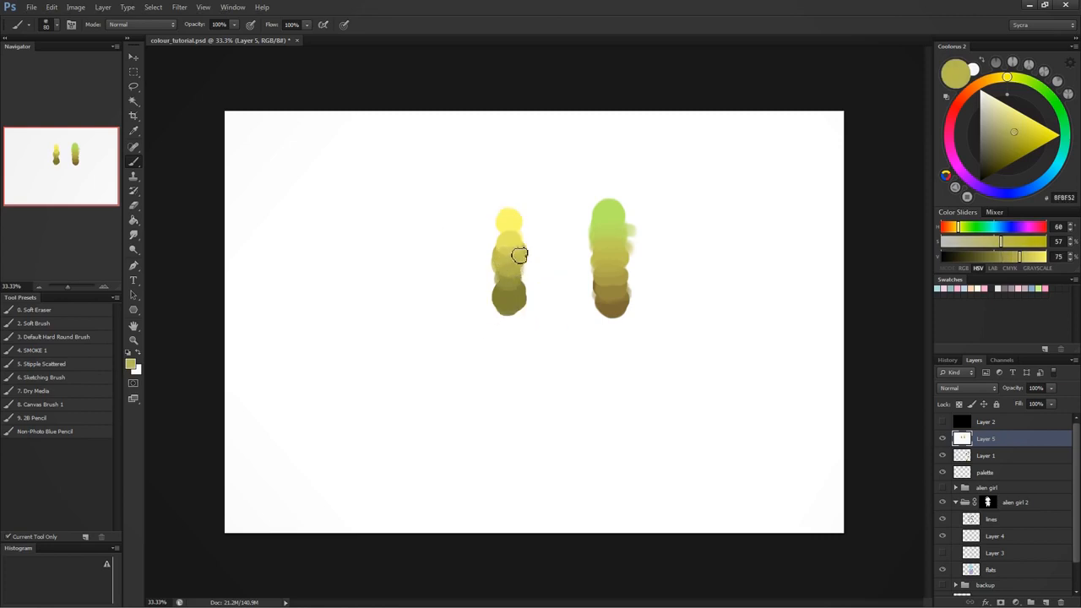
- Refine the first column's gradation with extra strokes of sampled light yellow and olive
{"action": "left_click", "coordinate": [515, 228], "text": "alt"}
{"action": "left_click", "coordinate": [509, 227], "text": "alt"}
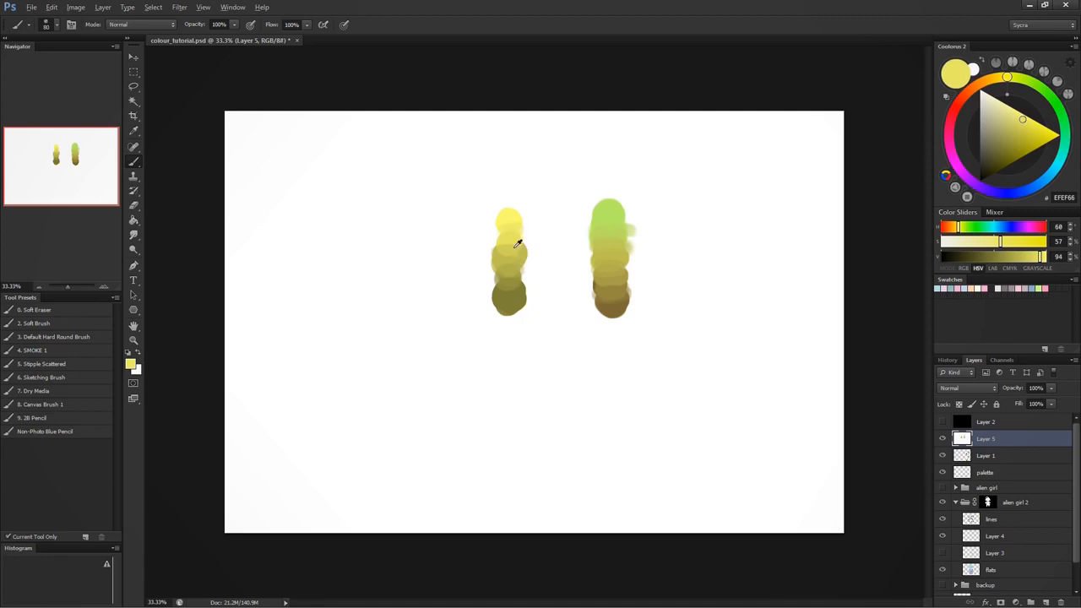
{"action": "left_click", "coordinate": [511, 284], "text": "alt"}
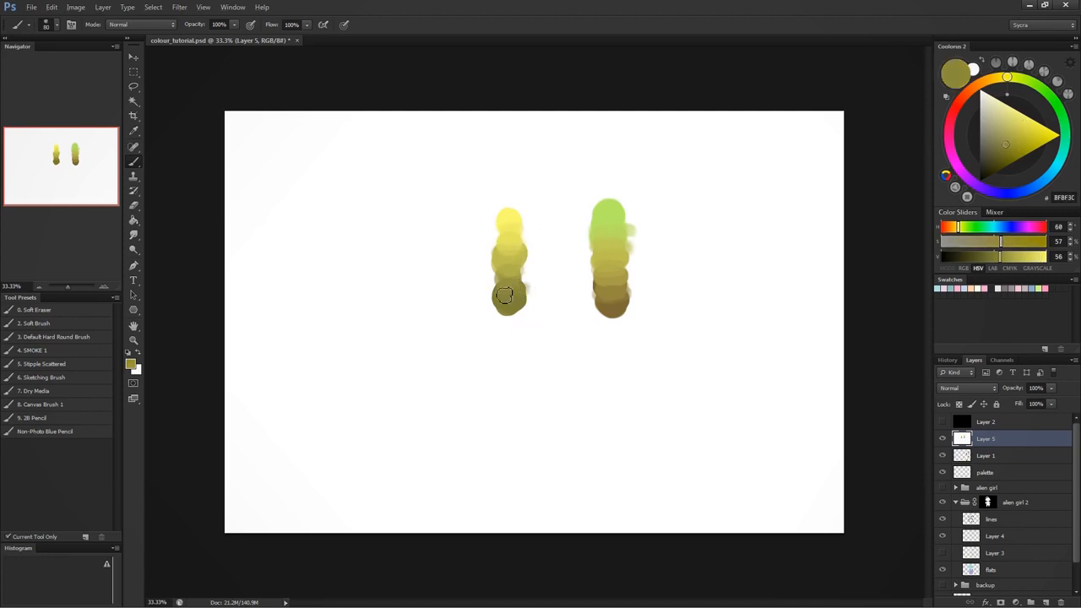
- Paint over the sides of both colour columns with white, leaving two narrow vertical gradient strips
{"action": "mouse_move", "coordinate": [495, 205]}
{"action": "left_mouse_down"}
{"action": "mouse_move", "coordinate": [502, 321]}
{"action": "mouse_move", "coordinate": [505, 243]}
{"action": "left_mouse_up"}
{"action": "key", "text": "ctrl+z"}
{"action": "key", "text": "x"}
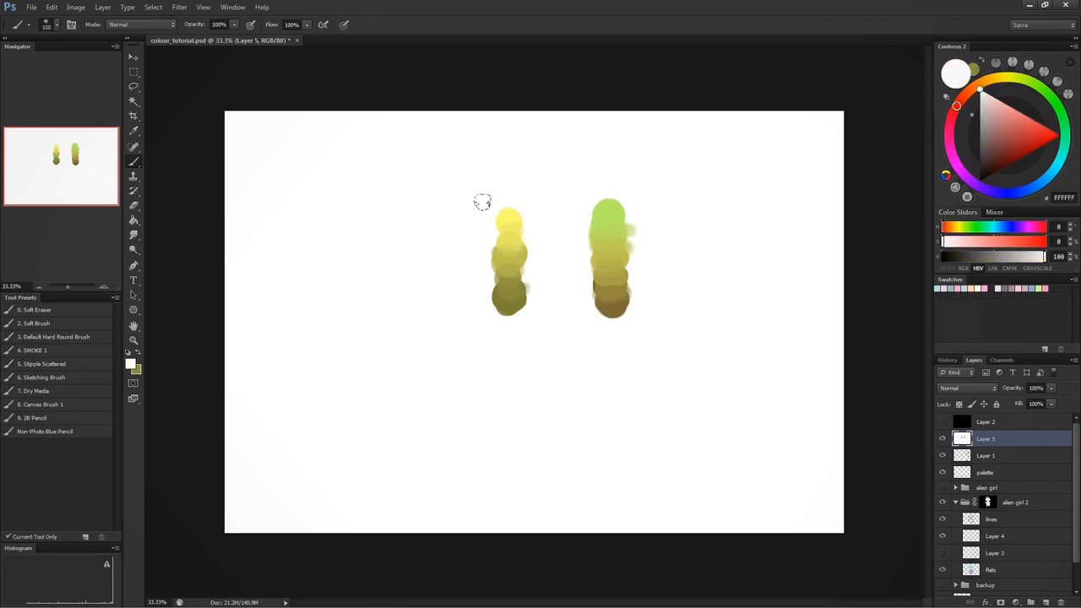
{"action": "left_click_drag", "start_coordinate": [487, 277], "coordinate": [484, 331]}
{"action": "left_click_drag", "start_coordinate": [521, 199], "coordinate": [521, 359]}
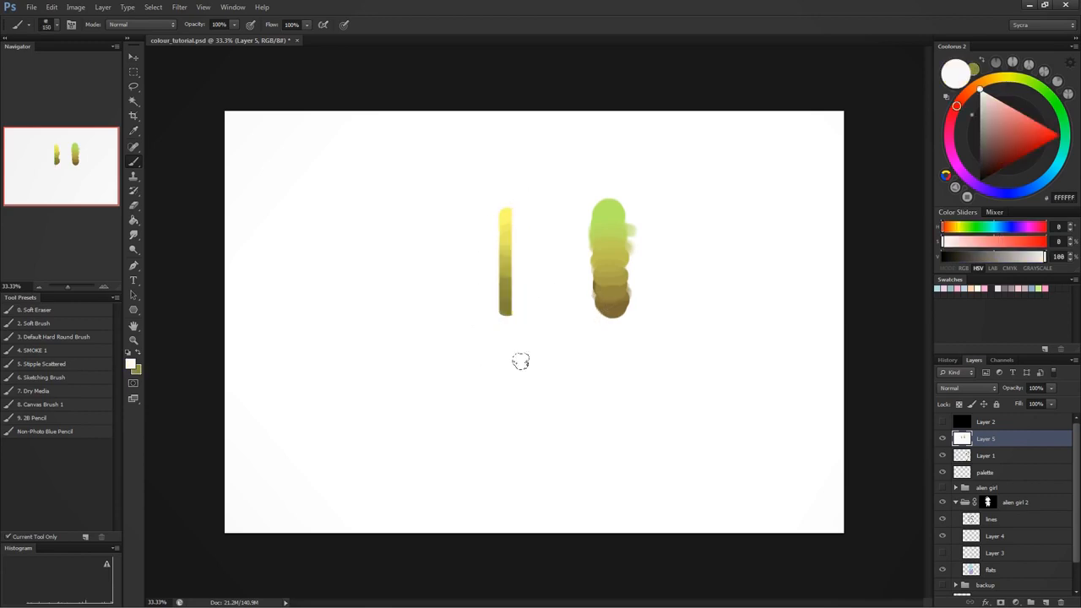
{"action": "left_click_drag", "start_coordinate": [584, 195], "coordinate": [577, 362]}
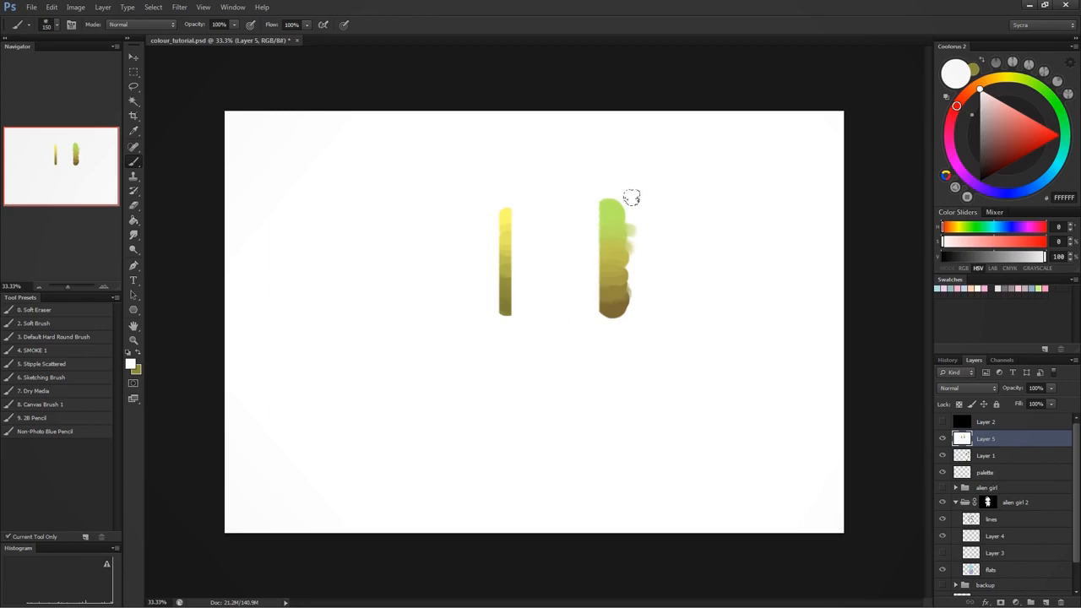
{"action": "left_click_drag", "start_coordinate": [617, 184], "coordinate": [616, 352]}
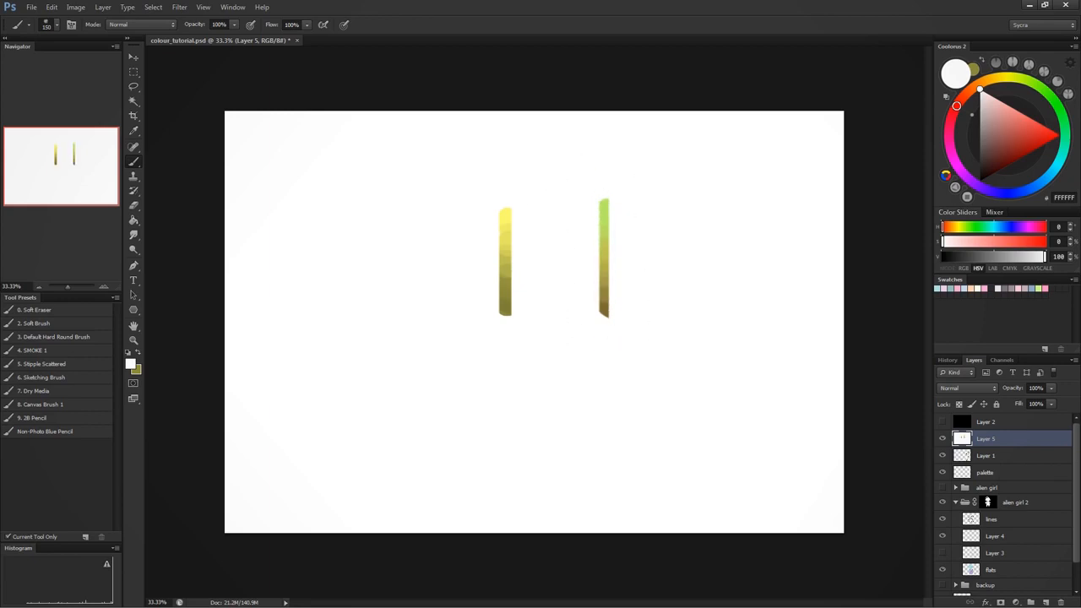
- Square off the upper and lower ends of both gradient strips with white strokes
{"action": "left_click_drag", "start_coordinate": [505, 205], "coordinate": [515, 195]}
{"action": "mouse_move", "coordinate": [504, 323]}
{"action": "left_mouse_down"}
{"action": "mouse_move", "coordinate": [546, 312]}
{"action": "mouse_move", "coordinate": [614, 319]}
{"action": "left_mouse_up"}
{"action": "left_click_drag", "start_coordinate": [616, 188], "coordinate": [642, 186]}
- Paint a large muted red ball beside the strips and brighten its upper part with the brush in Color Dodge mode
{"action": "left_click", "coordinate": [1013, 131]}
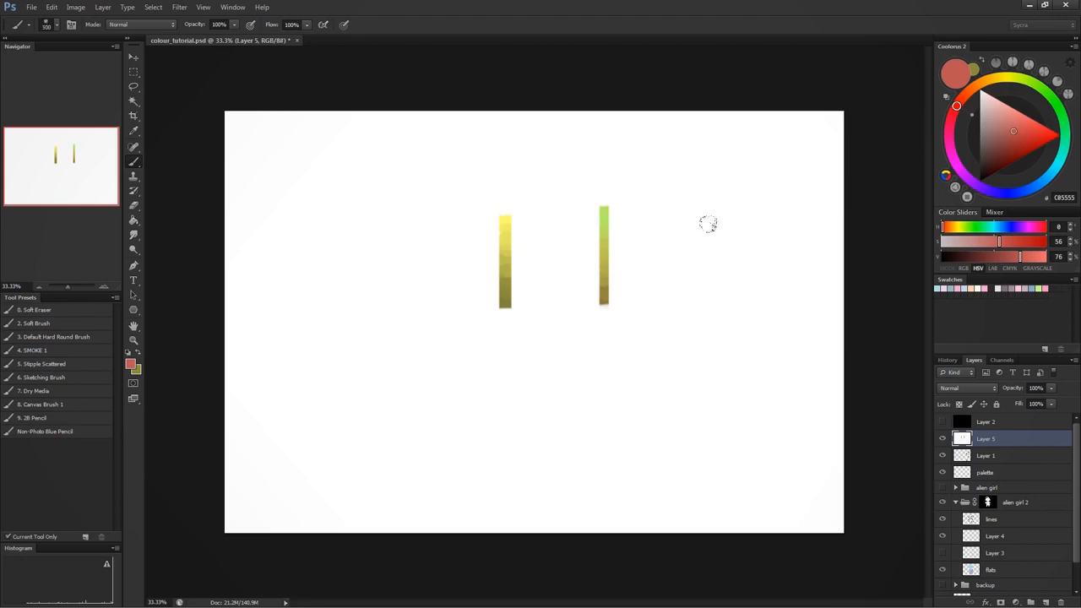
{"action": "mouse_move", "coordinate": [704, 229]}
{"action": "left_mouse_down"}
{"action": "mouse_move", "coordinate": [718, 263]}
{"action": "mouse_move", "coordinate": [694, 253]}
{"action": "mouse_move", "coordinate": [733, 278]}
{"action": "mouse_move", "coordinate": [709, 237]}
{"action": "mouse_move", "coordinate": [743, 254]}
{"action": "mouse_move", "coordinate": [739, 196]}
{"action": "left_mouse_up"}
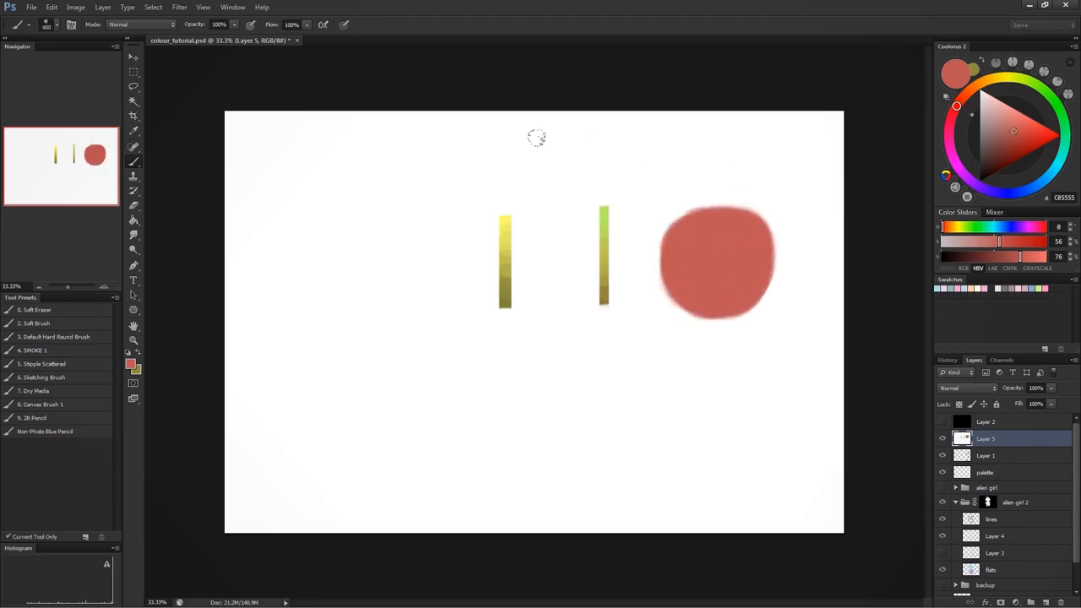
{"action": "left_click", "coordinate": [163, 24]}
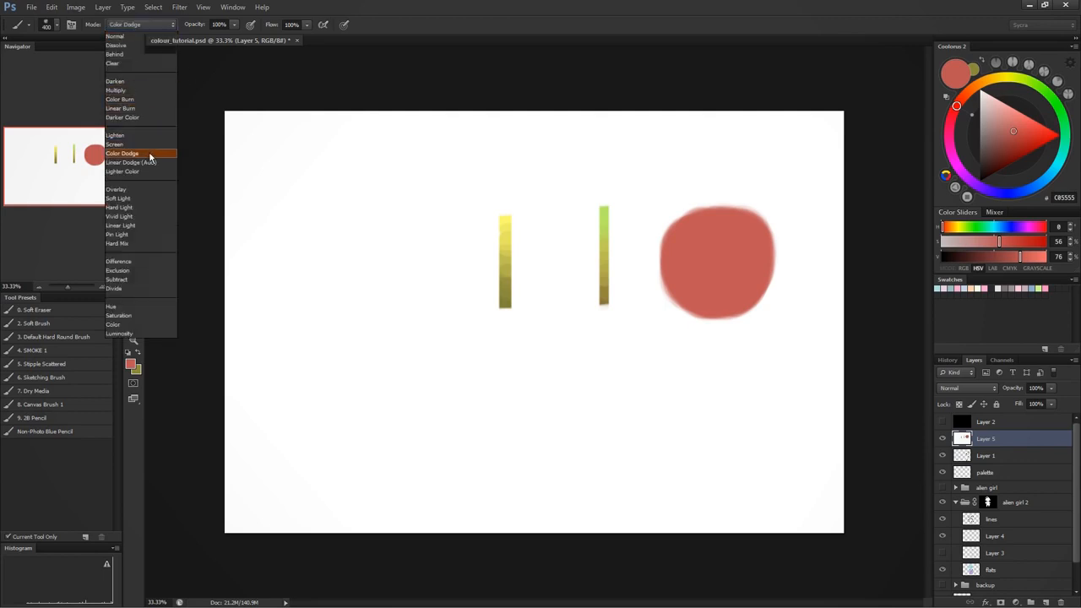
{"action": "left_click", "coordinate": [150, 153]}
{"action": "left_click", "coordinate": [980, 145]}
{"action": "mouse_move", "coordinate": [730, 221]}
{"action": "left_mouse_down"}
{"action": "mouse_move", "coordinate": [706, 200]}
{"action": "mouse_move", "coordinate": [719, 186]}
{"action": "mouse_move", "coordinate": [700, 221]}
{"action": "mouse_move", "coordinate": [685, 193]}
{"action": "mouse_move", "coordinate": [695, 212]}
{"action": "mouse_move", "coordinate": [706, 185]}
{"action": "mouse_move", "coordinate": [704, 207]}
{"action": "mouse_move", "coordinate": [690, 208]}
{"action": "mouse_move", "coordinate": [683, 181]}
{"action": "mouse_move", "coordinate": [774, 222]}
{"action": "left_mouse_up"}
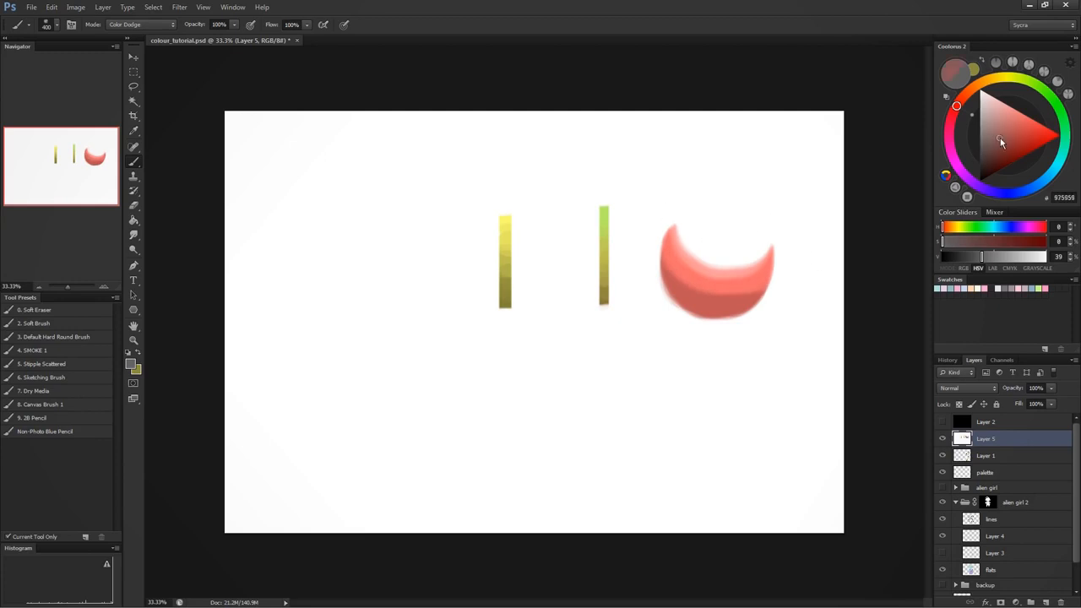
{"action": "left_click_drag", "start_coordinate": [1006, 136], "coordinate": [993, 87]}
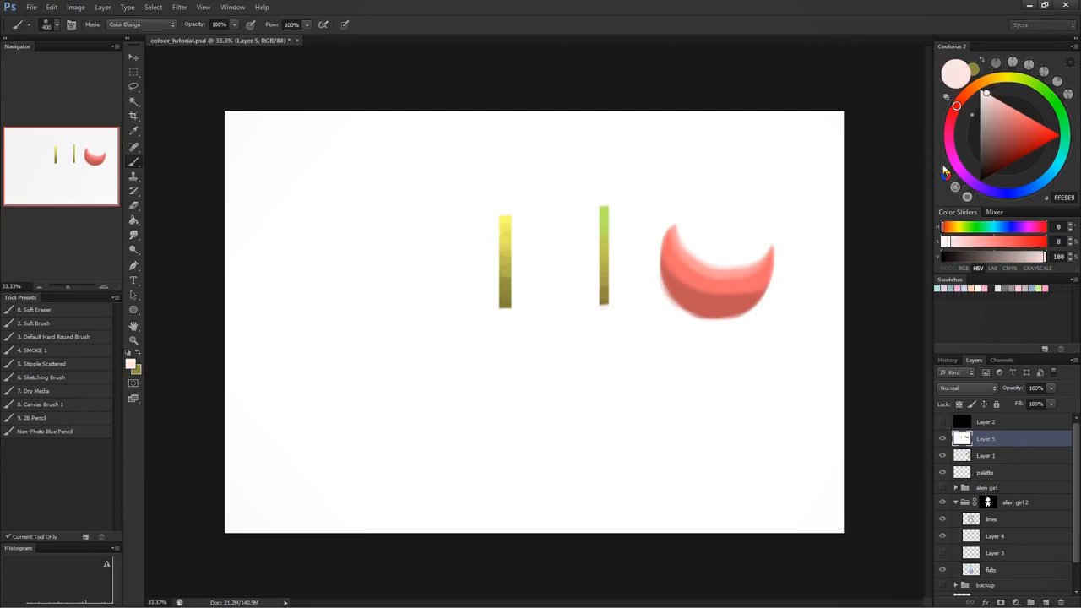
{"action": "left_click", "coordinate": [1036, 132]}
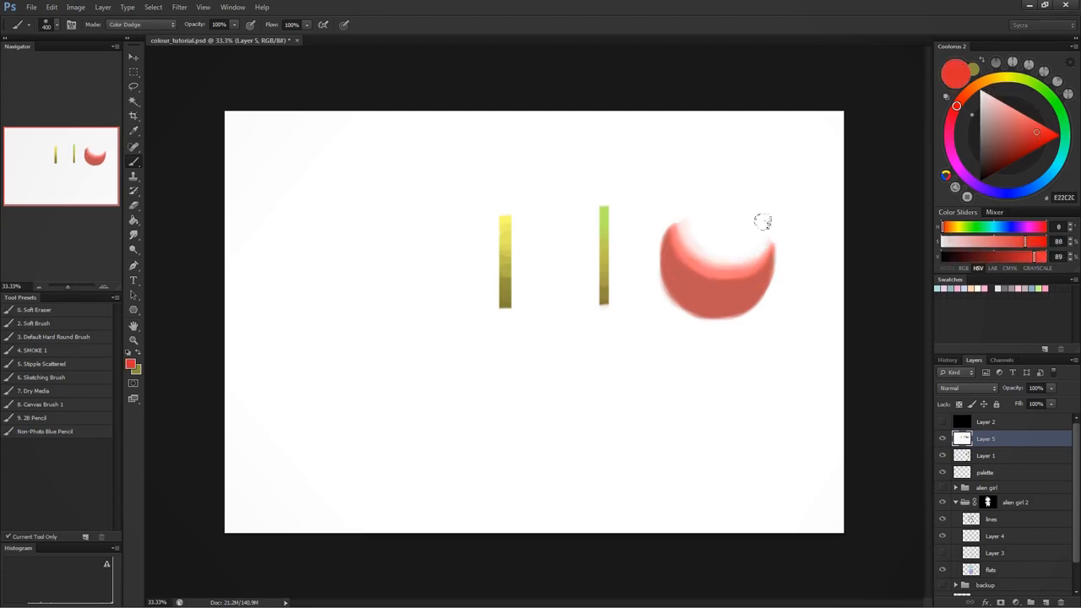
- Choose green 589F50, return the brush to Normal mode, and paint a large green ball below the red one
{"action": "left_click", "coordinate": [1054, 102]}
{"action": "left_click", "coordinate": [1004, 138]}
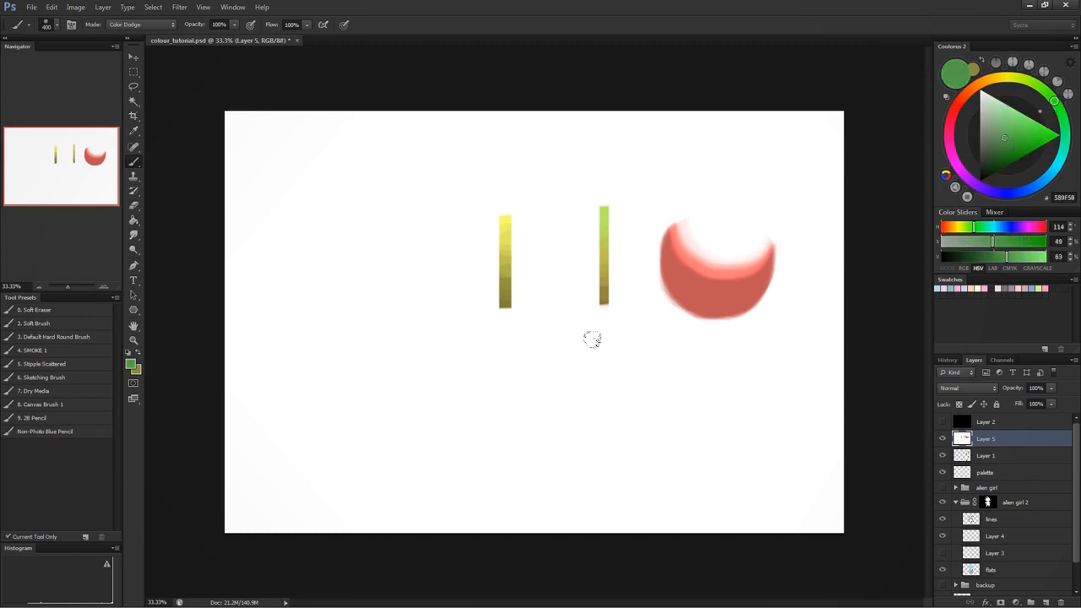
{"action": "left_click", "coordinate": [142, 25]}
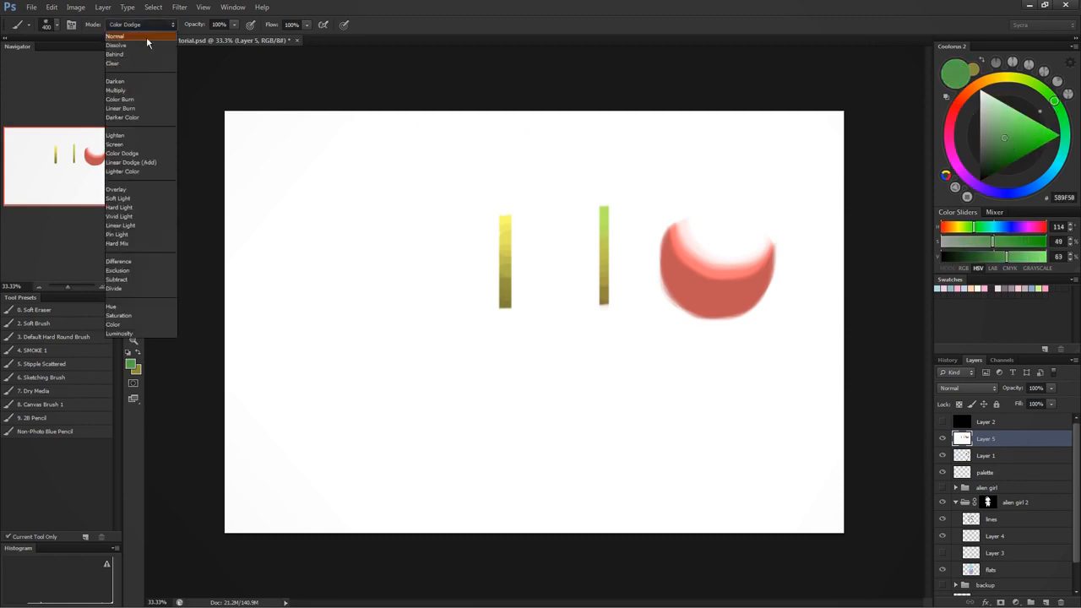
{"action": "left_click", "coordinate": [145, 36]}
{"action": "mouse_move", "coordinate": [617, 372]}
{"action": "left_mouse_down"}
{"action": "mouse_move", "coordinate": [633, 363]}
{"action": "mouse_move", "coordinate": [593, 350]}
{"action": "left_mouse_up"}
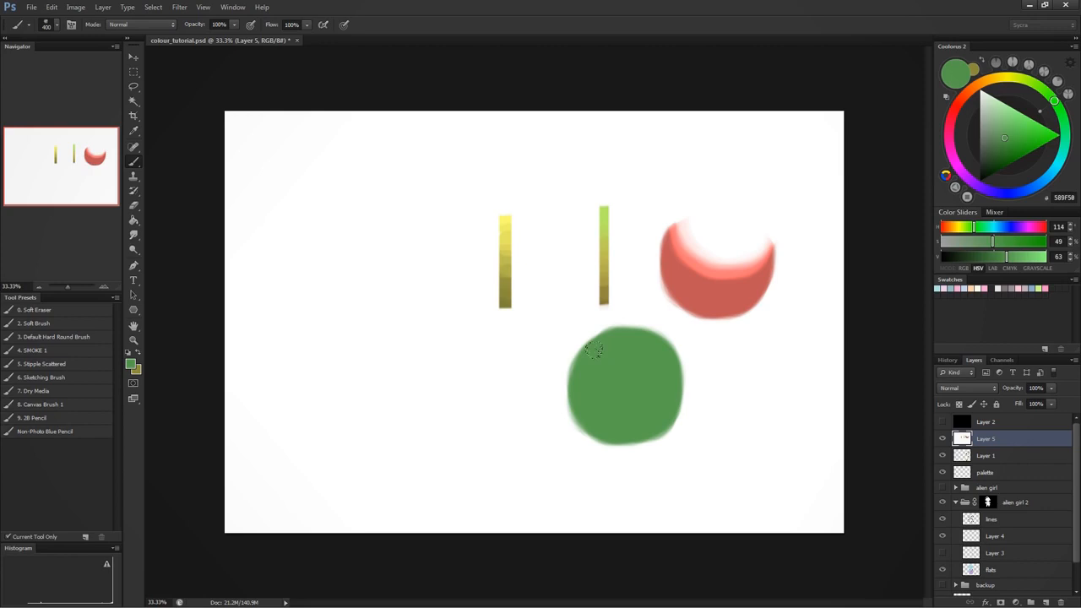
- Choose a lighter blue-green at hue 145 degrees and paint a Color Dodge highlight on the green ball's upper right
{"action": "left_click_drag", "start_coordinate": [1067, 121], "coordinate": [1066, 131]}
{"action": "left_click", "coordinate": [1009, 123]}
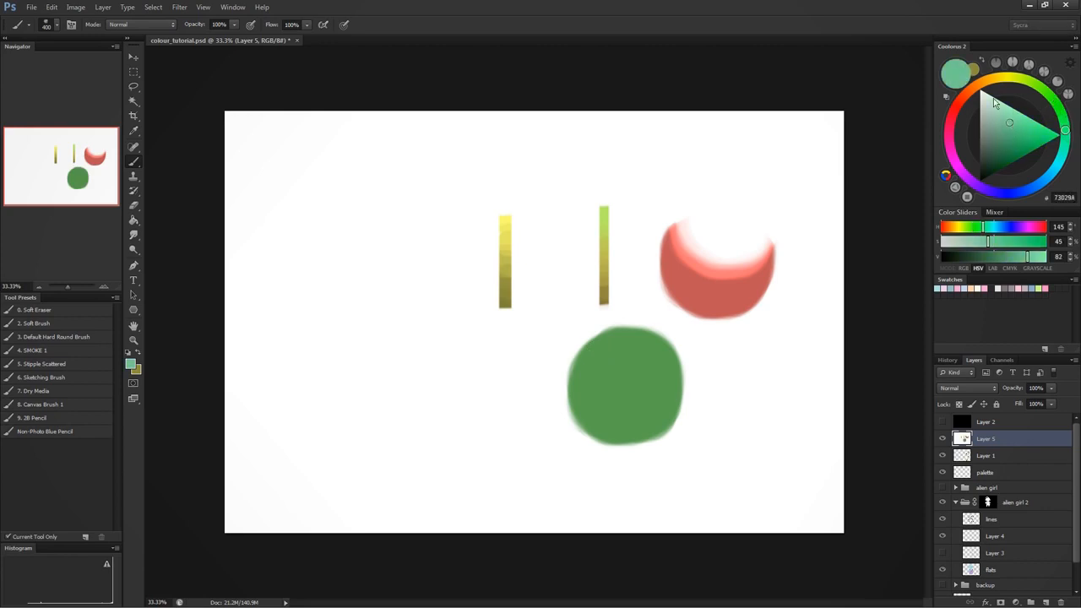
{"action": "left_click", "coordinate": [142, 24]}
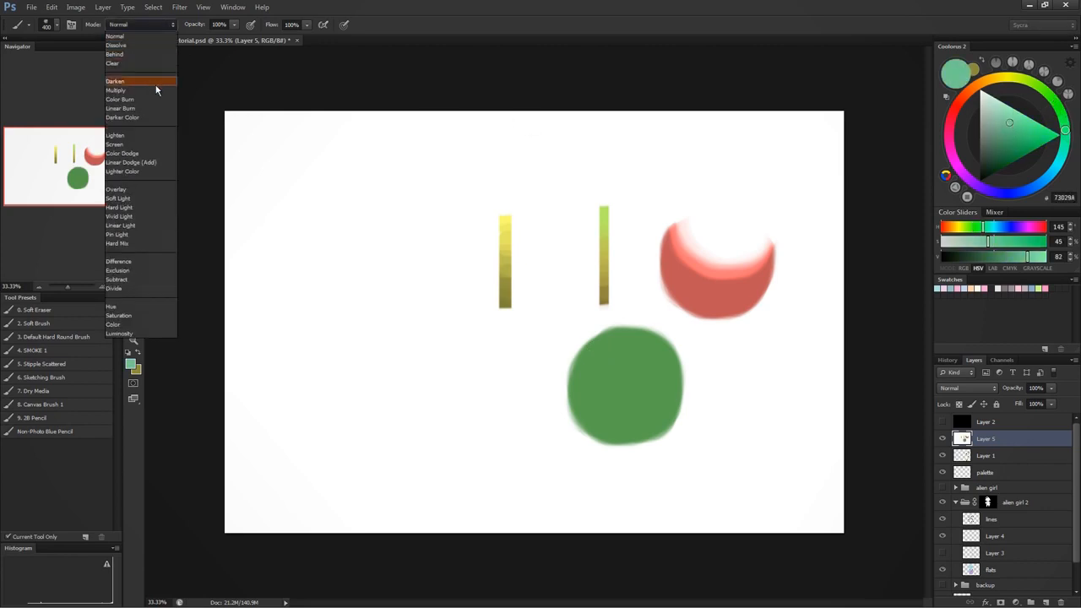
{"action": "left_click", "coordinate": [152, 144]}
{"action": "mouse_move", "coordinate": [642, 322]}
{"action": "left_mouse_down"}
{"action": "mouse_move", "coordinate": [671, 372]}
{"action": "mouse_move", "coordinate": [633, 316]}
{"action": "mouse_move", "coordinate": [625, 371]}
{"action": "mouse_move", "coordinate": [647, 316]}
{"action": "mouse_move", "coordinate": [671, 340]}
{"action": "mouse_move", "coordinate": [634, 321]}
{"action": "mouse_move", "coordinate": [681, 351]}
{"action": "mouse_move", "coordinate": [646, 358]}
{"action": "left_mouse_up"}
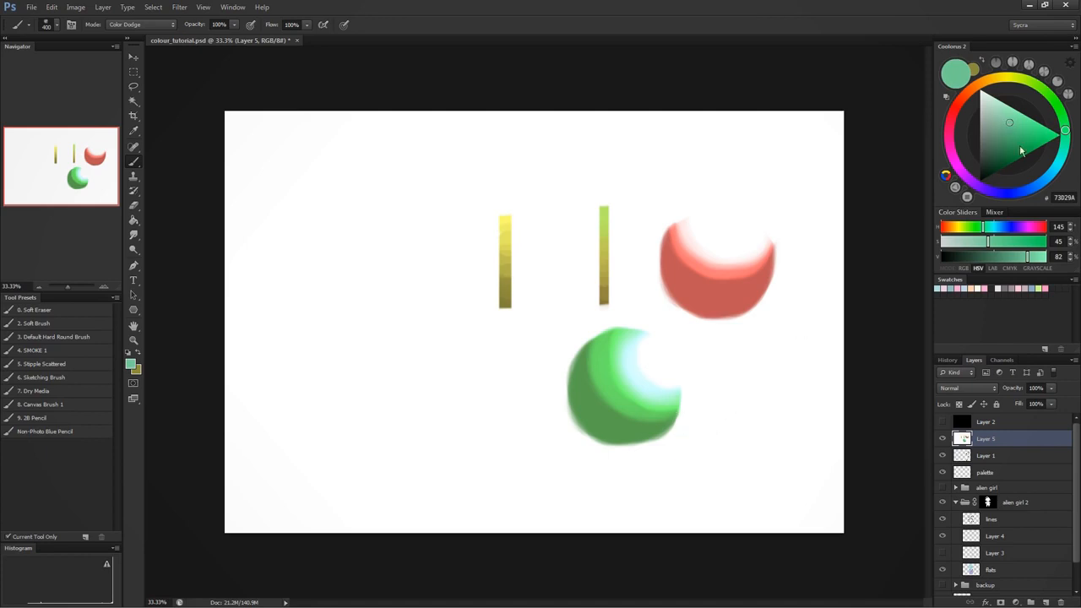
- In Normal brush mode, sample the green ball's tones and paint them as adjacent diagonal strokes below it, from dark green to pale cyan
{"action": "left_click", "coordinate": [143, 24]}
{"action": "left_click", "coordinate": [148, 32]}
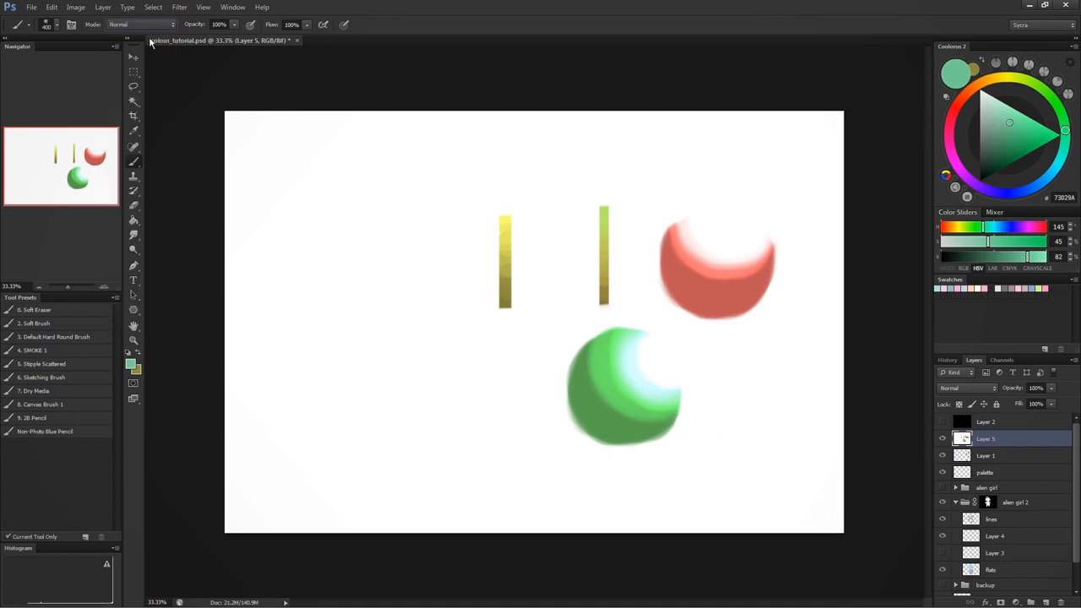
{"action": "left_click", "coordinate": [647, 412], "text": "alt"}
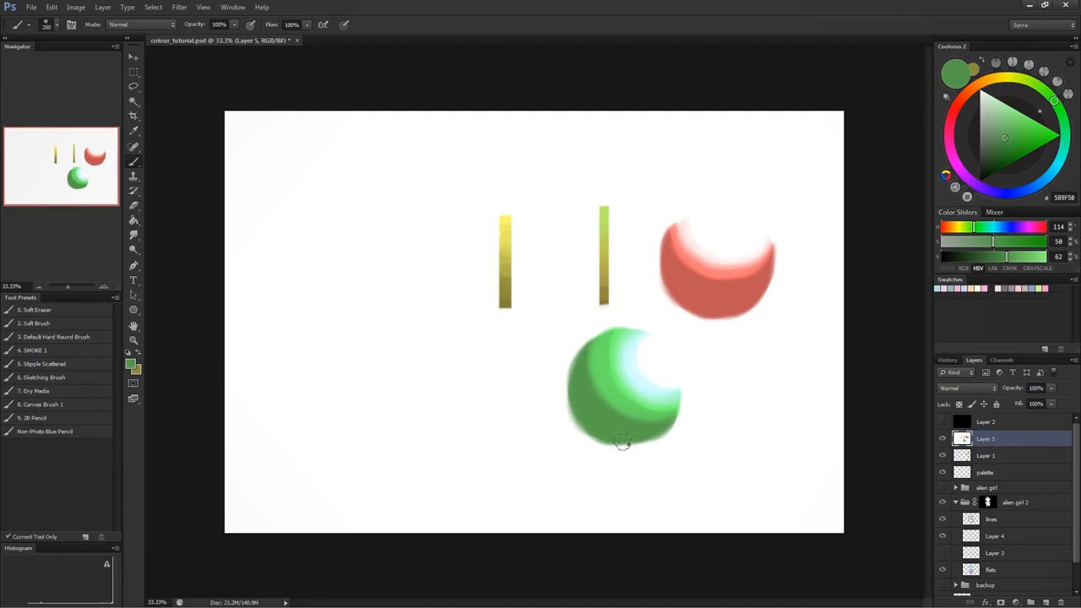
{"action": "left_click_drag", "start_coordinate": [631, 437], "coordinate": [689, 500]}
{"action": "mouse_move", "coordinate": [674, 463]}
{"action": "left_mouse_down"}
{"action": "mouse_move", "coordinate": [668, 407]}
{"action": "mouse_move", "coordinate": [699, 473]}
{"action": "mouse_move", "coordinate": [675, 390]}
{"action": "mouse_move", "coordinate": [724, 478]}
{"action": "mouse_move", "coordinate": [667, 387]}
{"action": "mouse_move", "coordinate": [739, 475]}
{"action": "left_mouse_up"}
{"action": "left_click", "coordinate": [669, 408], "text": "alt"}
{"action": "left_click", "coordinate": [651, 400], "text": "alt"}
{"action": "left_click", "coordinate": [680, 385], "text": "alt"}
{"action": "left_click", "coordinate": [699, 450]}
{"action": "left_click", "coordinate": [671, 384], "text": "alt"}
{"action": "left_click", "coordinate": [663, 359], "text": "alt"}
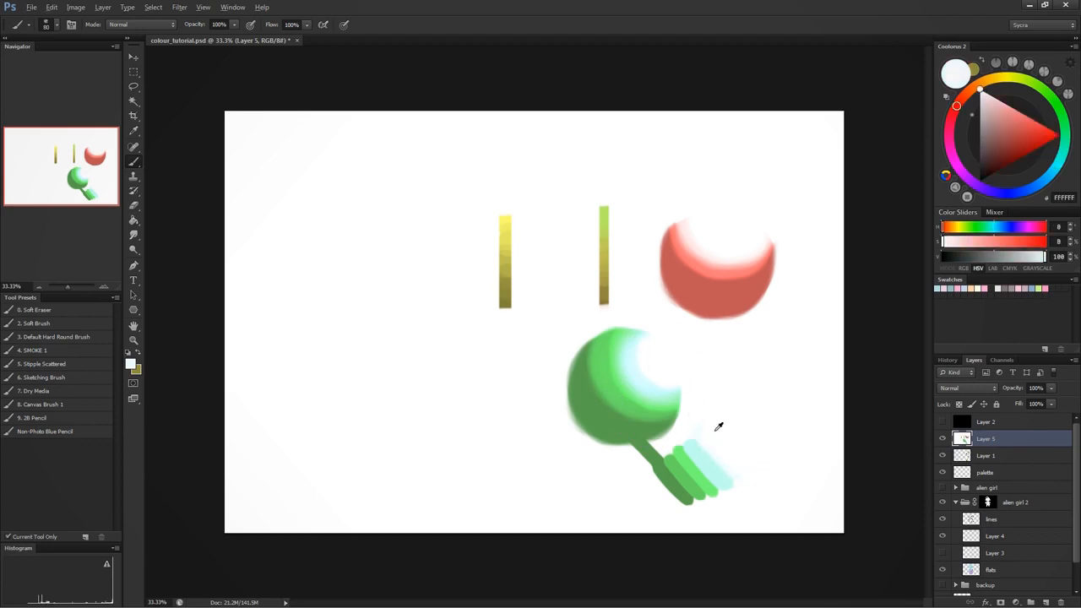
- Open the foreground Color Picker, move it clear of the artwork, and sample down the yellow strip to examine its hue values
{"action": "left_click", "coordinate": [131, 363]}
{"action": "mouse_move", "coordinate": [769, 260]}
{"action": "left_mouse_down"}
{"action": "mouse_move", "coordinate": [754, 182]}
{"action": "mouse_move", "coordinate": [567, 343]}
{"action": "mouse_move", "coordinate": [420, 323]}
{"action": "mouse_move", "coordinate": [423, 334]}
{"action": "left_mouse_up"}
{"action": "left_click", "coordinate": [508, 218]}
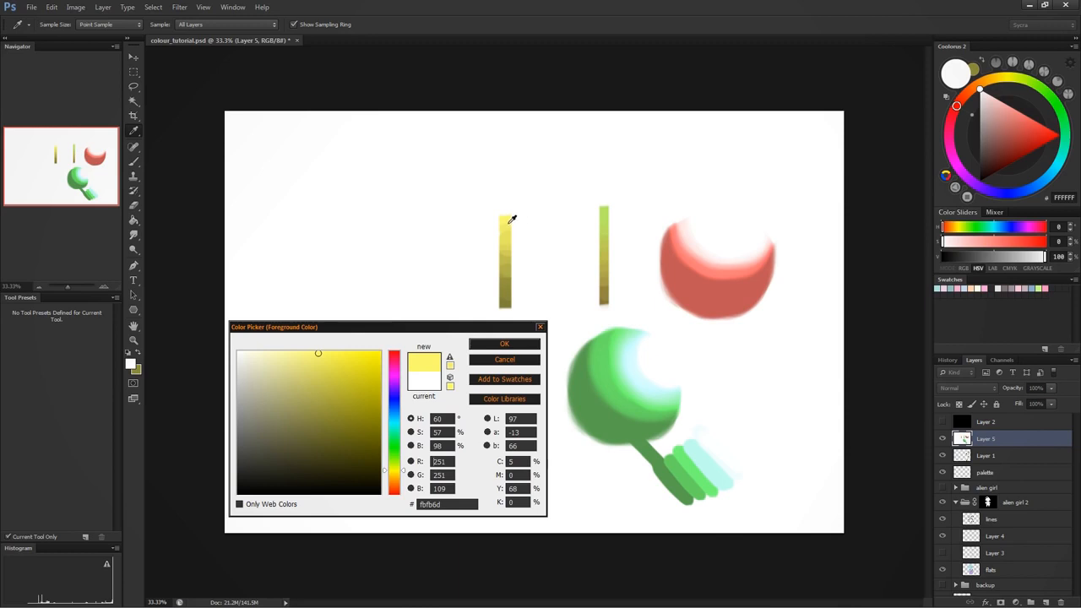
{"action": "left_click", "coordinate": [511, 225]}
{"action": "mouse_move", "coordinate": [510, 224]}
{"action": "left_mouse_down"}
{"action": "mouse_move", "coordinate": [508, 282]}
{"action": "mouse_move", "coordinate": [505, 213]}
{"action": "mouse_move", "coordinate": [508, 296]}
{"action": "left_mouse_up"}
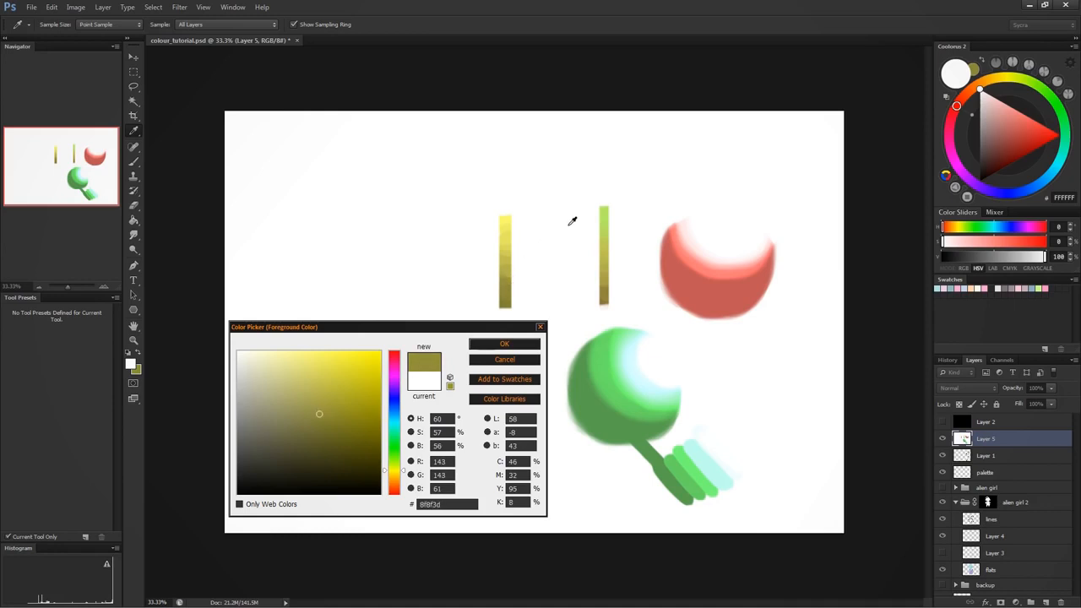
- Sample along the green-to-brown strip in both directions to examine how its hue values shift
{"action": "left_click", "coordinate": [607, 206]}
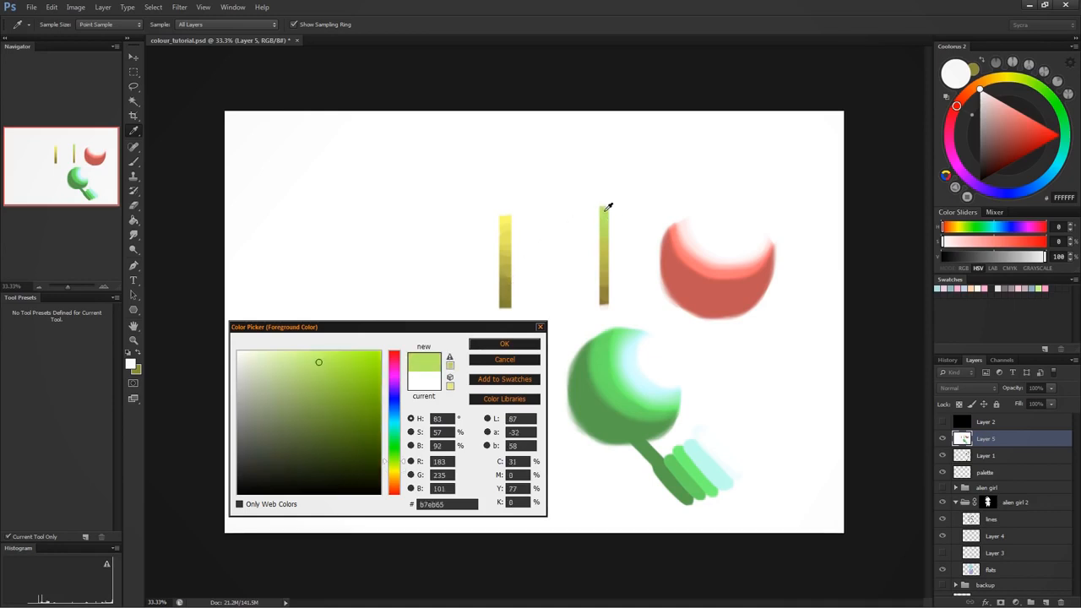
{"action": "left_click_drag", "start_coordinate": [607, 221], "coordinate": [607, 297]}
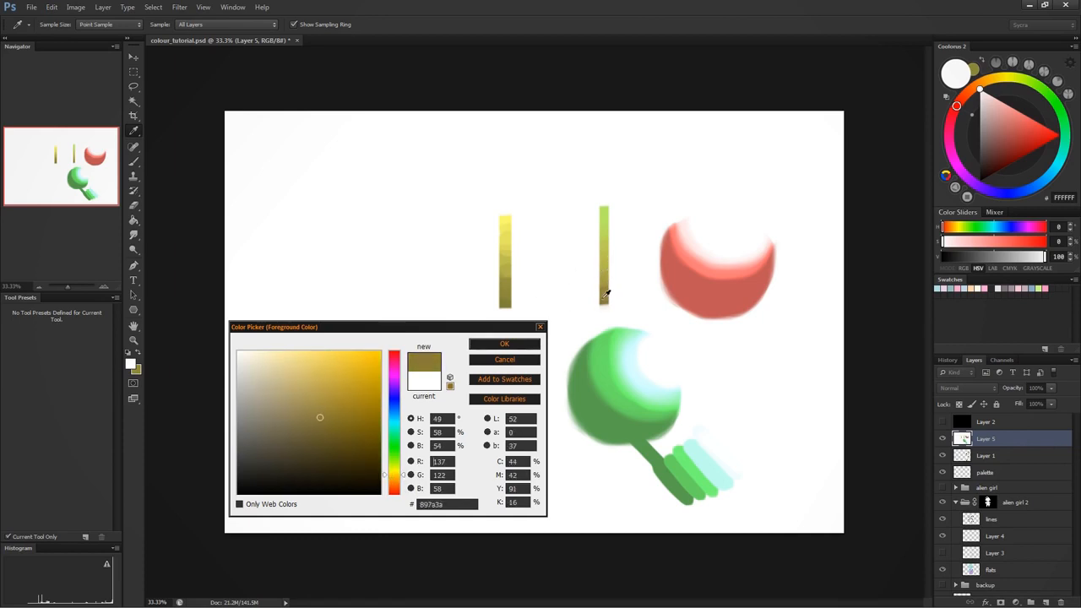
{"action": "left_click_drag", "start_coordinate": [604, 293], "coordinate": [613, 197]}
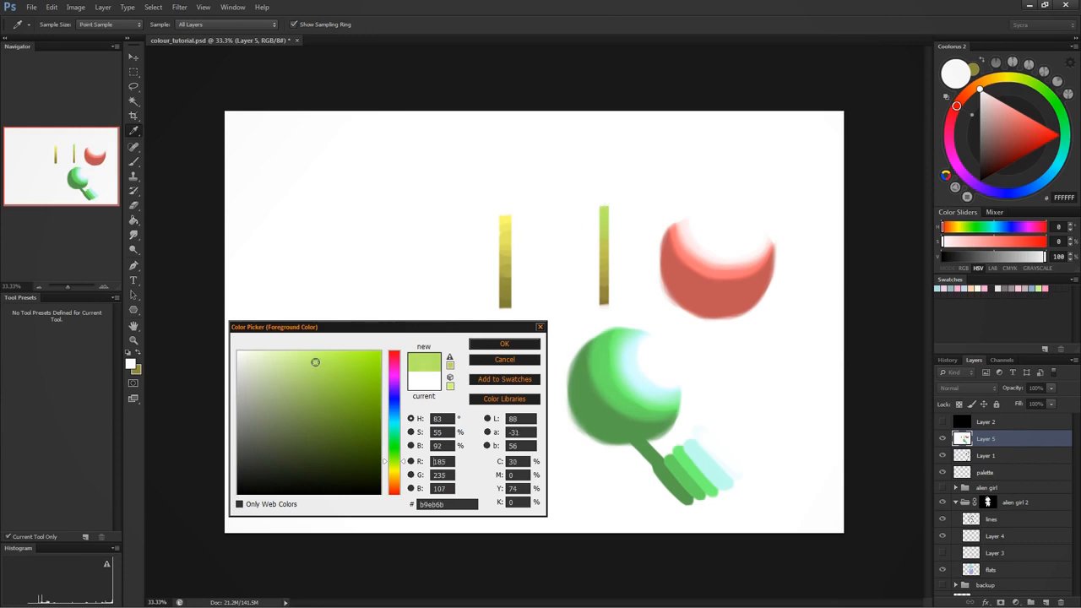
- Choose a light yellow-green at hue 83 degrees and paint a dot at the upper end of the green-to-brown strip
{"action": "left_click", "coordinate": [504, 344]}
{"action": "key", "text": "b"}
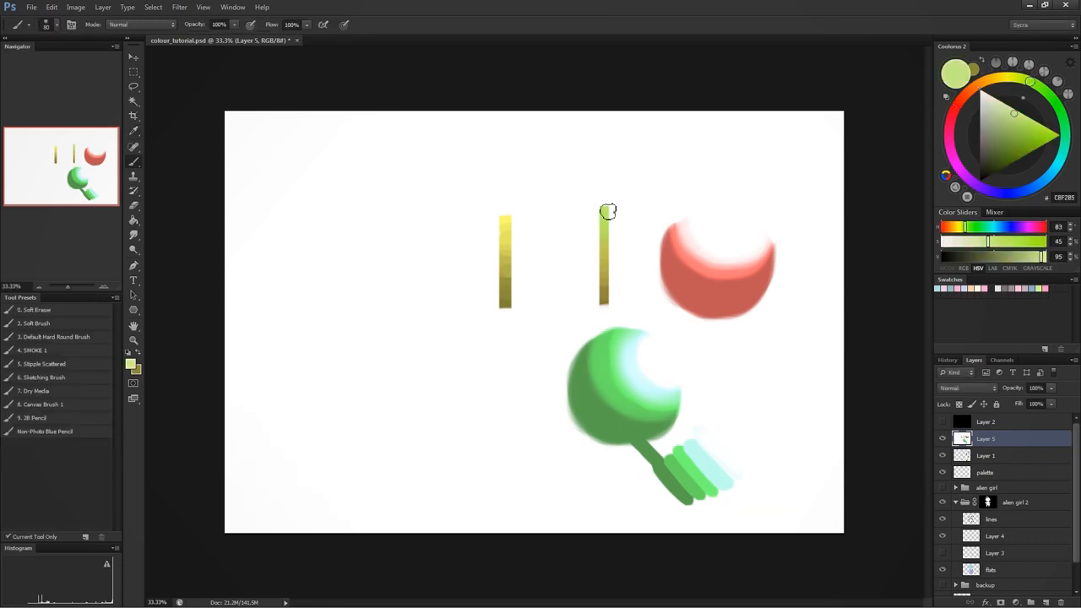
{"action": "left_click", "coordinate": [589, 201]}
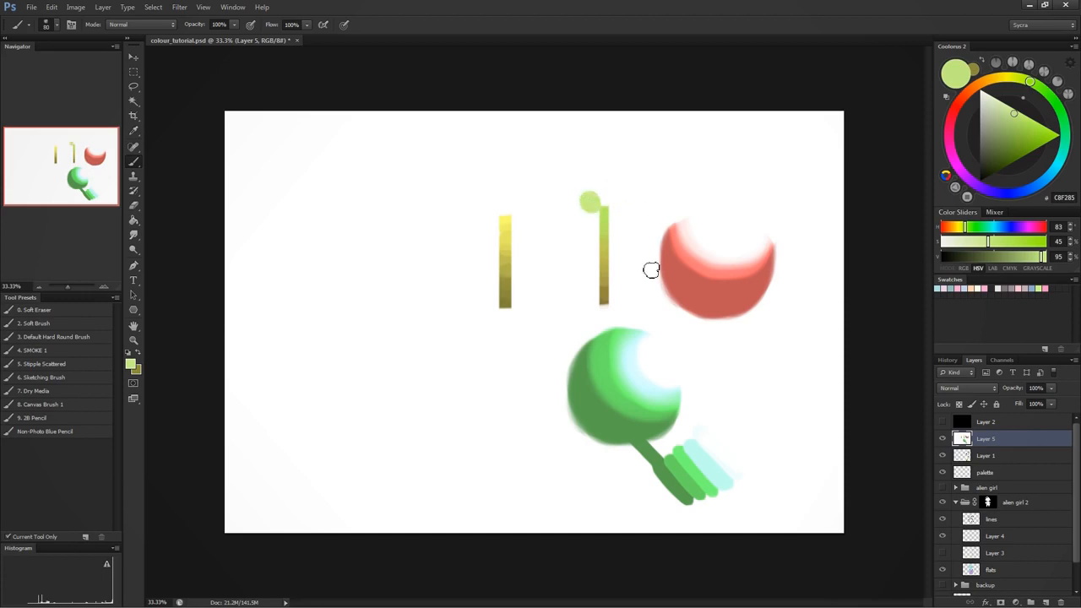
- Sample the strip's brown, darken it to 46% brightness with 65% saturation, and paint a dot at the strip's lower end
{"action": "left_click", "coordinate": [605, 295], "text": "alt"}
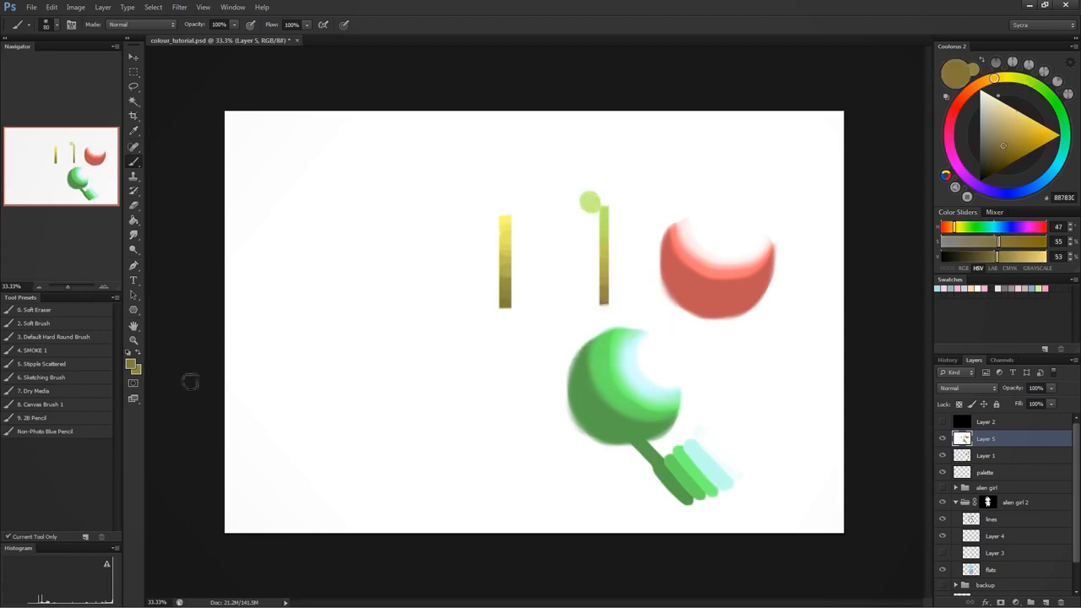
{"action": "key", "text": "i"}
{"action": "left_click", "coordinate": [131, 365]}
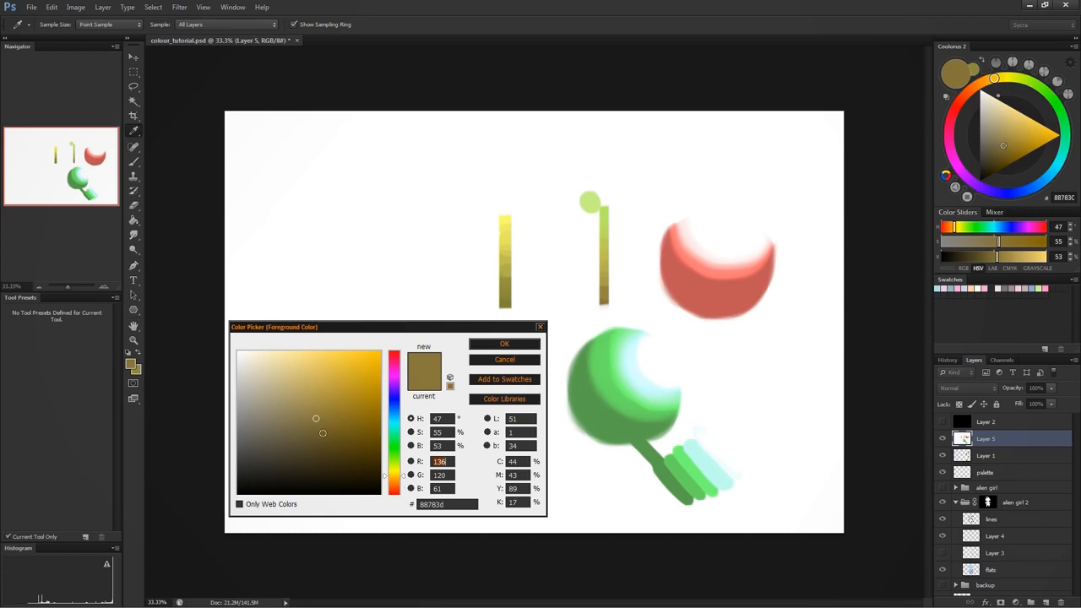
{"action": "left_click", "coordinate": [330, 429]}
{"action": "left_click", "coordinate": [504, 344]}
{"action": "key", "text": "b"}
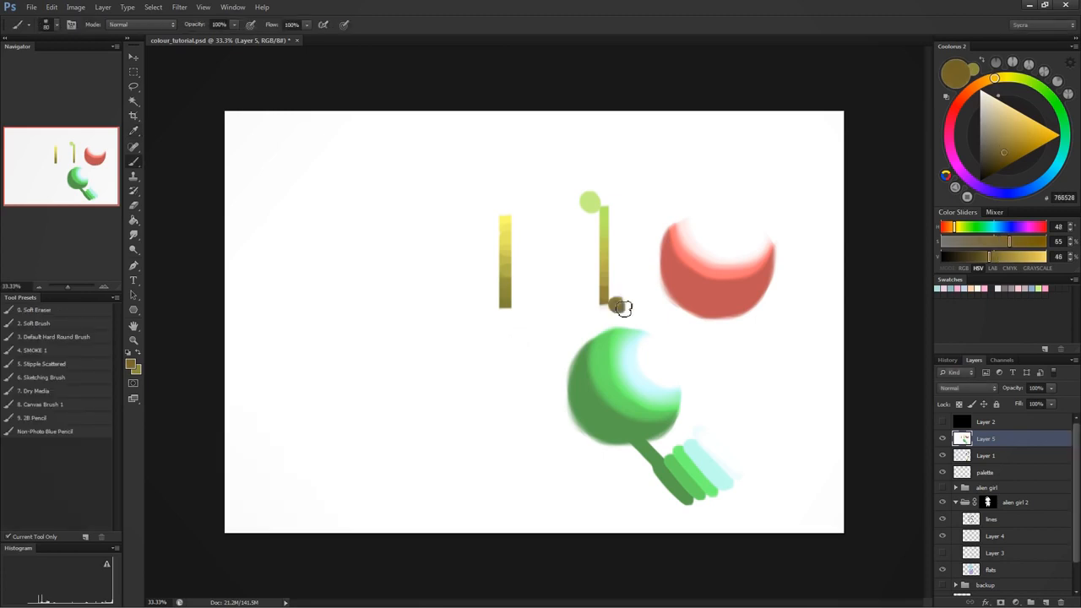
{"action": "left_click_drag", "start_coordinate": [623, 308], "coordinate": [617, 306]}
- Choose pale cream fff8dc and paint a dot in the empty upper-left area of the canvas
{"action": "left_click", "coordinate": [131, 366]}
{"action": "mouse_move", "coordinate": [289, 362]}
{"action": "left_mouse_down"}
{"action": "mouse_move", "coordinate": [325, 405]}
{"action": "mouse_move", "coordinate": [309, 381]}
{"action": "mouse_move", "coordinate": [257, 356]}
{"action": "left_mouse_up"}
{"action": "left_click_drag", "start_coordinate": [304, 385], "coordinate": [237, 325]}
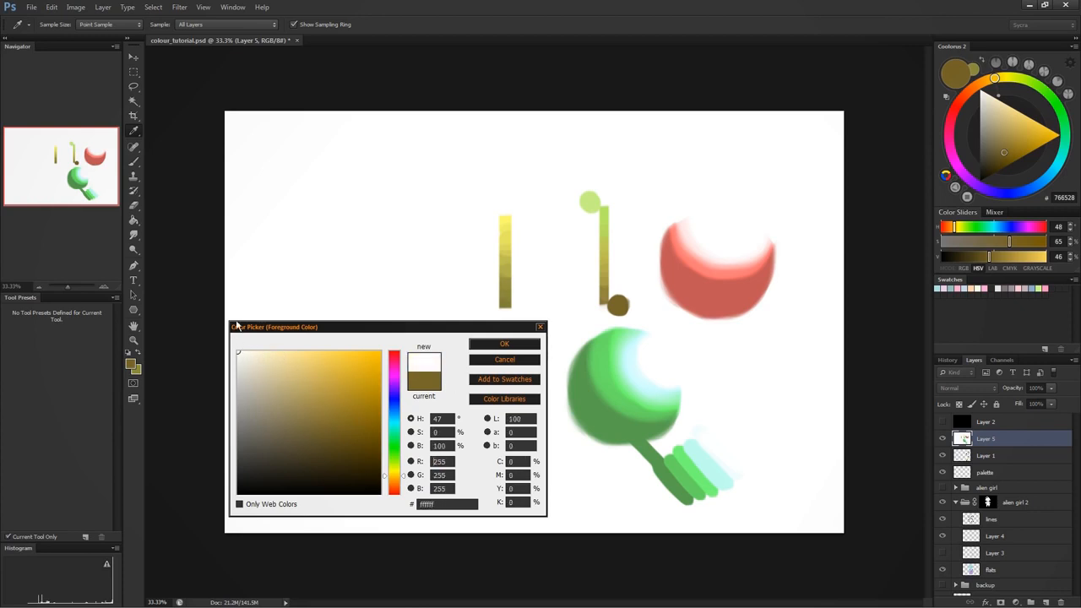
{"action": "left_click", "coordinate": [257, 352]}
{"action": "left_click", "coordinate": [504, 345]}
{"action": "key", "text": "b"}
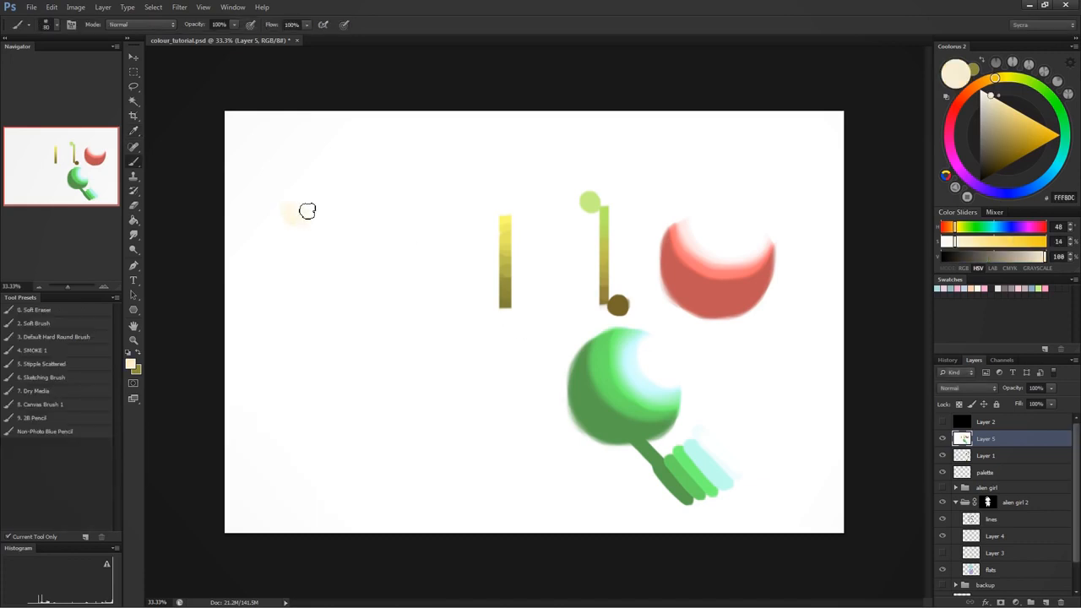
{"action": "left_click", "coordinate": [293, 208]}
- Shift the cream to hue 42 degrees, darken it to beige e2d1a9, and paint a dot just below the cream one
{"action": "left_click", "coordinate": [132, 365]}
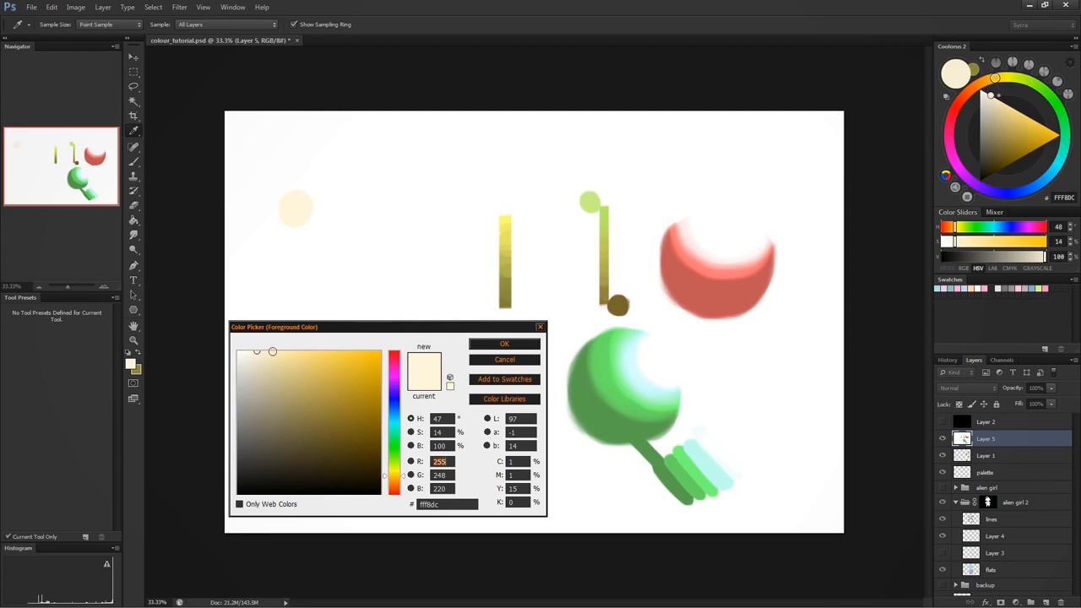
{"action": "left_click", "coordinate": [402, 479]}
{"action": "left_click", "coordinate": [273, 367]}
{"action": "left_click", "coordinate": [490, 344]}
{"action": "key", "text": "b"}
{"action": "left_click_drag", "start_coordinate": [299, 236], "coordinate": [302, 243]}
- Shift the beige to hue 30 degrees, darken it to tan c3a17f, and paint a dot below the beige one
{"action": "left_click", "coordinate": [133, 365]}
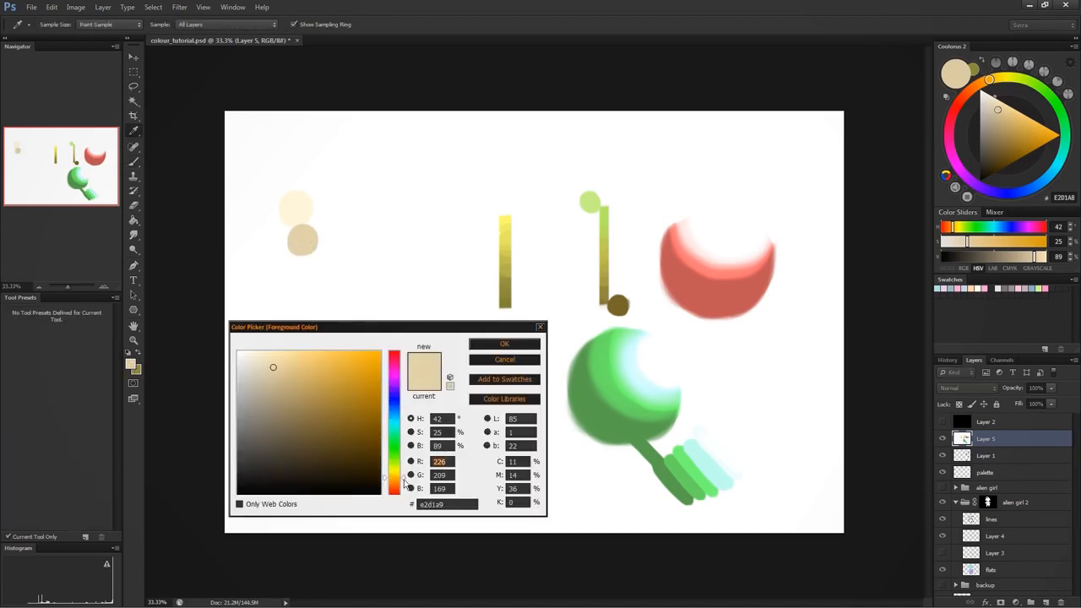
{"action": "left_click", "coordinate": [406, 483]}
{"action": "left_click", "coordinate": [287, 384]}
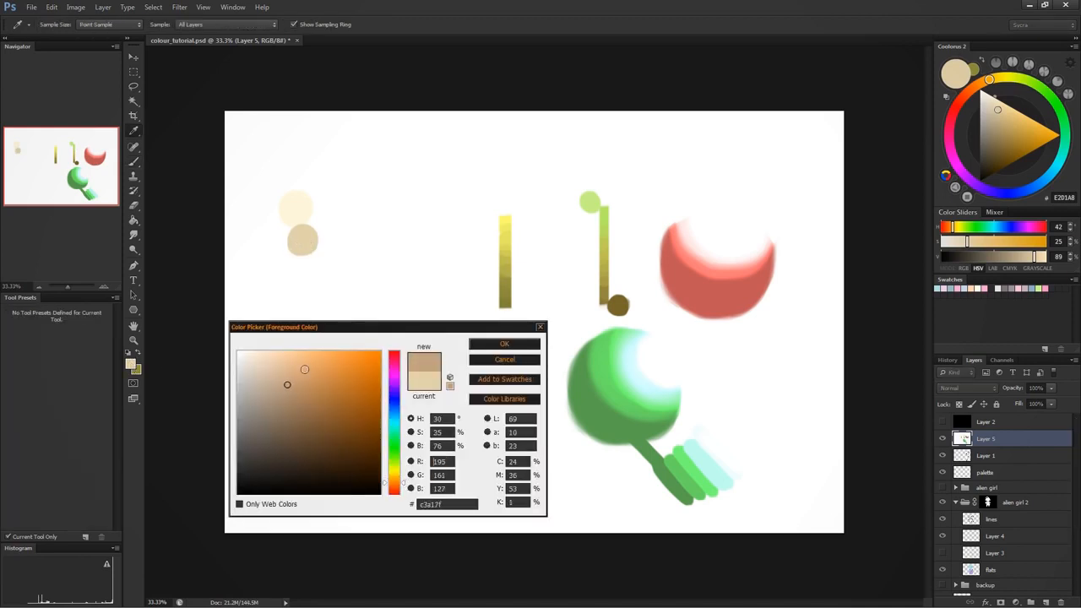
{"action": "left_click", "coordinate": [479, 347]}
{"action": "left_click_drag", "start_coordinate": [306, 280], "coordinate": [306, 274]}
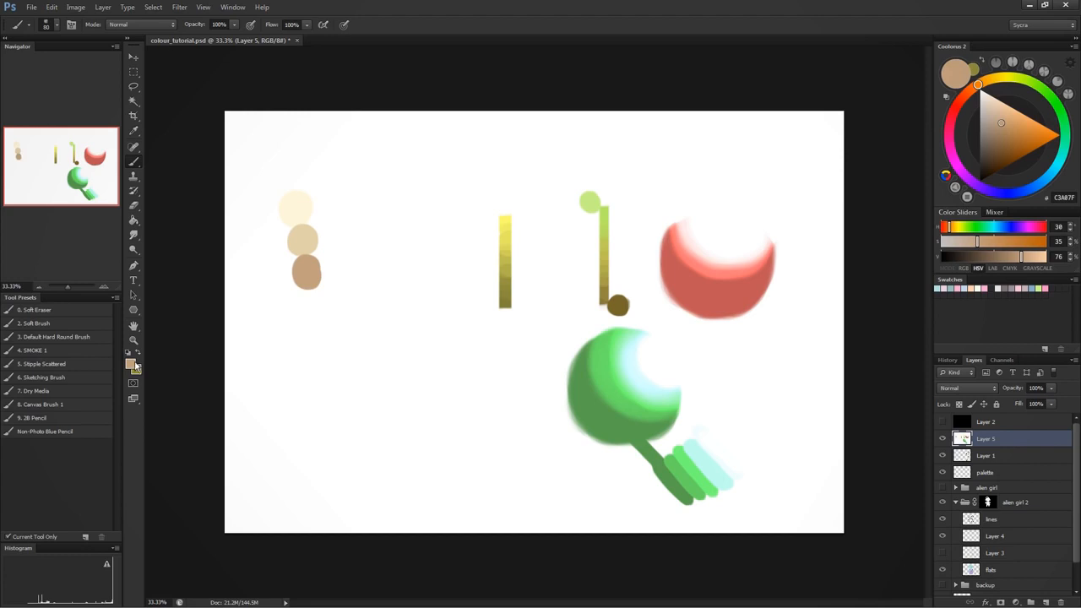
- Shift the tan to hue 23 degrees, darken it to brown 976a4f, and paint a fourth dot in the column
{"action": "left_click", "coordinate": [132, 365]}
{"action": "left_click", "coordinate": [403, 486]}
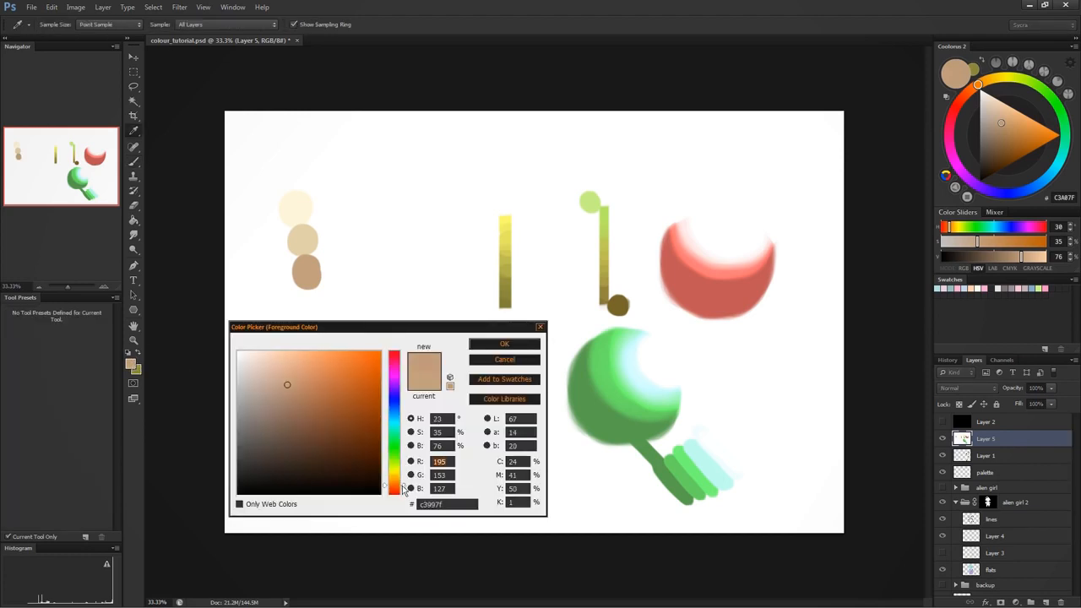
{"action": "left_click", "coordinate": [305, 409]}
{"action": "left_click", "coordinate": [490, 350]}
{"action": "mouse_move", "coordinate": [307, 297]}
{"action": "left_mouse_down"}
{"action": "mouse_move", "coordinate": [314, 314]}
{"action": "mouse_move", "coordinate": [317, 306]}
{"action": "left_mouse_up"}
- Shift the brown to hue 16 degrees, darken it to 764533, and paint a fifth dot in the column
{"action": "left_click", "coordinate": [132, 365]}
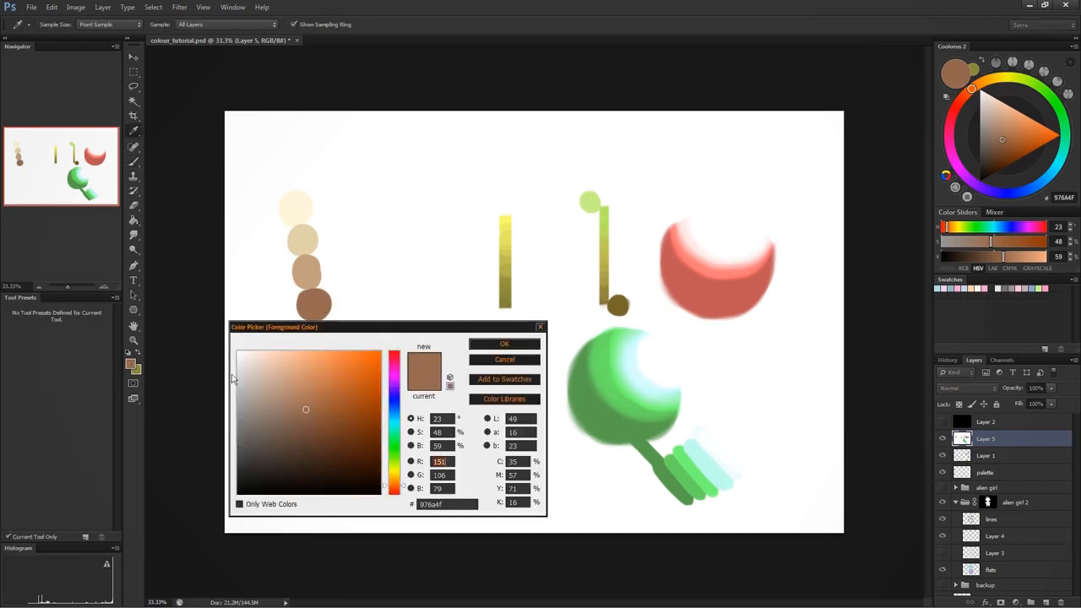
{"action": "left_click_drag", "start_coordinate": [403, 487], "coordinate": [404, 494]}
{"action": "left_click", "coordinate": [316, 427]}
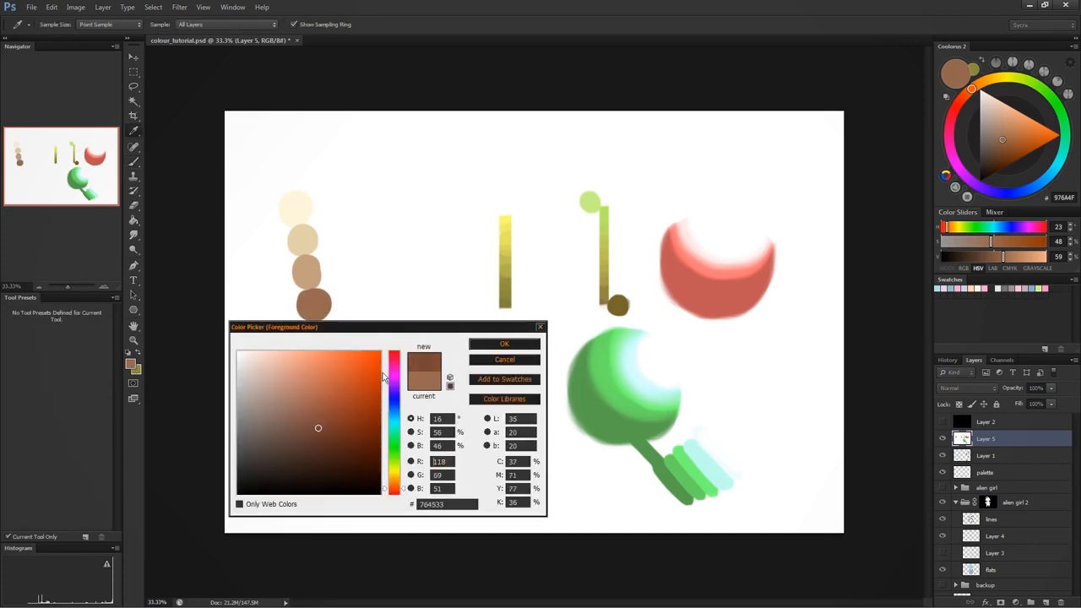
{"action": "left_click", "coordinate": [504, 343]}
{"action": "left_click_drag", "start_coordinate": [316, 329], "coordinate": [333, 341]}
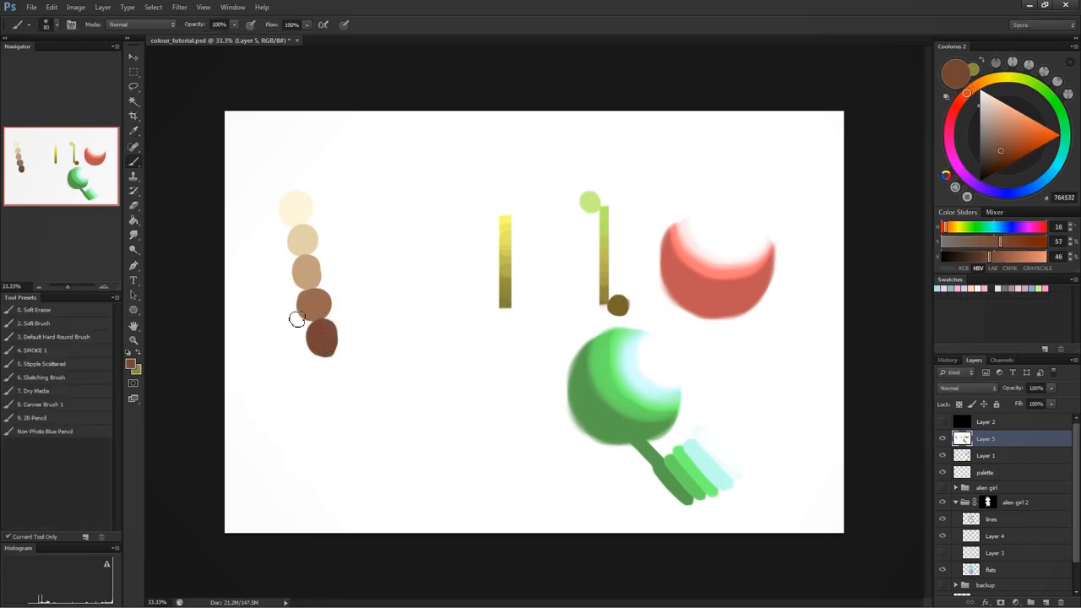
- Shift the hue to 3 degrees, choose very dark red-brown 3a0f0d, and paint the sixth dot at the column's lower end
{"action": "left_click", "coordinate": [132, 365]}
{"action": "left_click", "coordinate": [404, 493]}
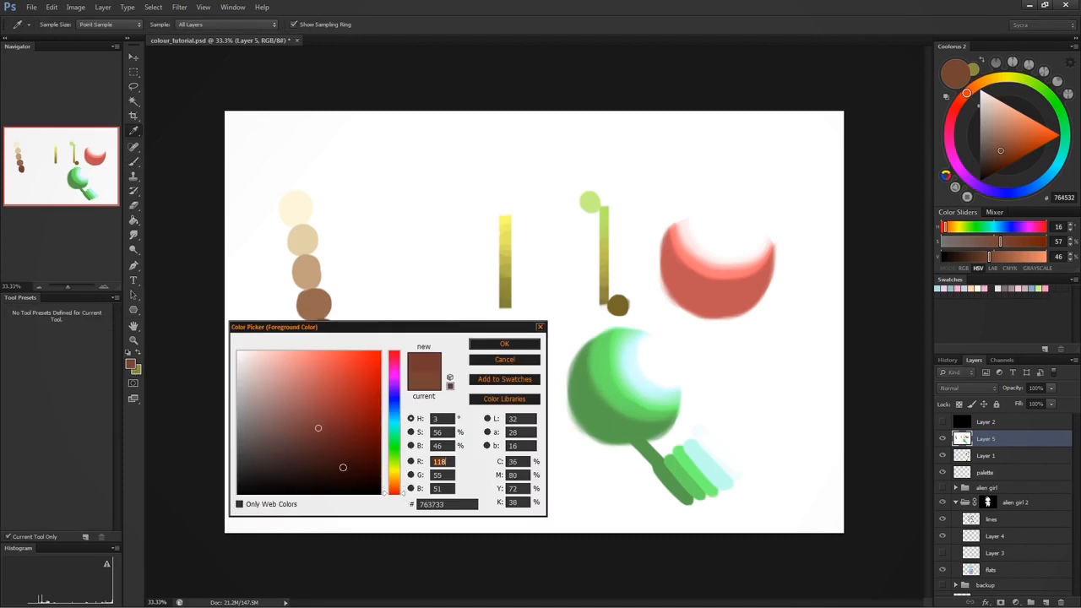
{"action": "left_click", "coordinate": [343, 450]}
{"action": "left_click", "coordinate": [348, 461]}
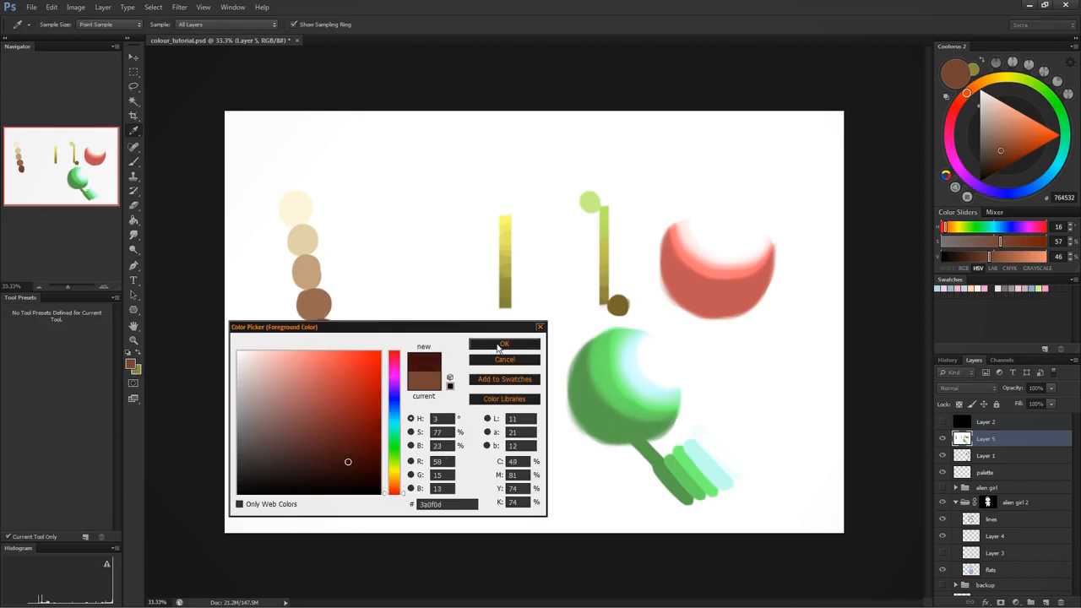
{"action": "left_click", "coordinate": [504, 343]}
{"action": "key", "text": "b"}
{"action": "mouse_move", "coordinate": [331, 368]}
{"action": "left_mouse_down"}
{"action": "mouse_move", "coordinate": [341, 371]}
{"action": "mouse_move", "coordinate": [328, 379]}
{"action": "left_mouse_up"}
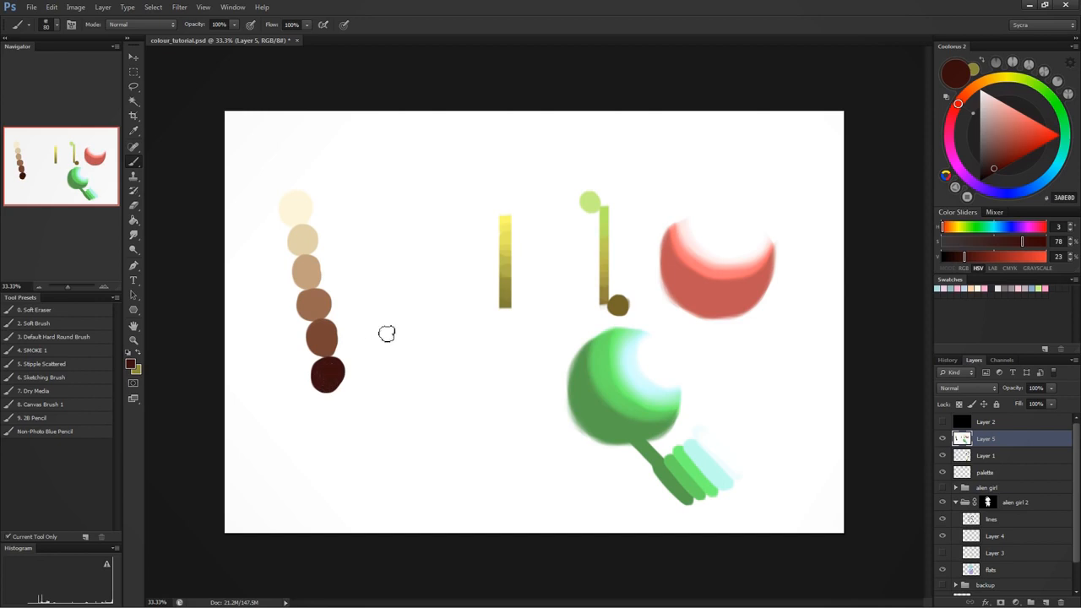
- Open the foreground Color Picker clear of the cream-to-brown column and sample its dots in both directions to examine their hue shift
{"action": "left_click", "coordinate": [131, 364]}
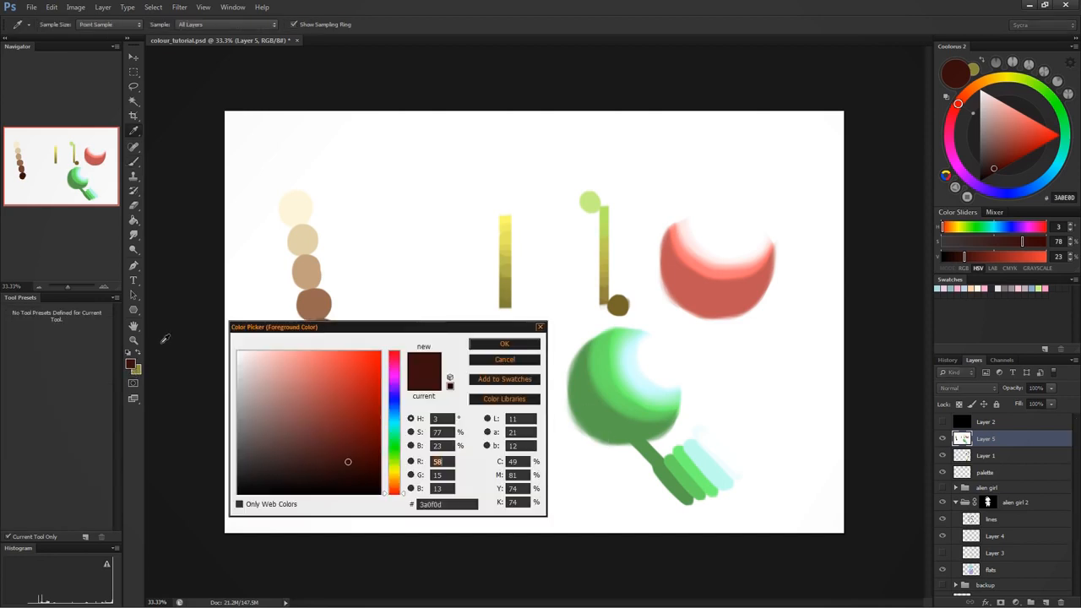
{"action": "left_click_drag", "start_coordinate": [403, 336], "coordinate": [555, 216]}
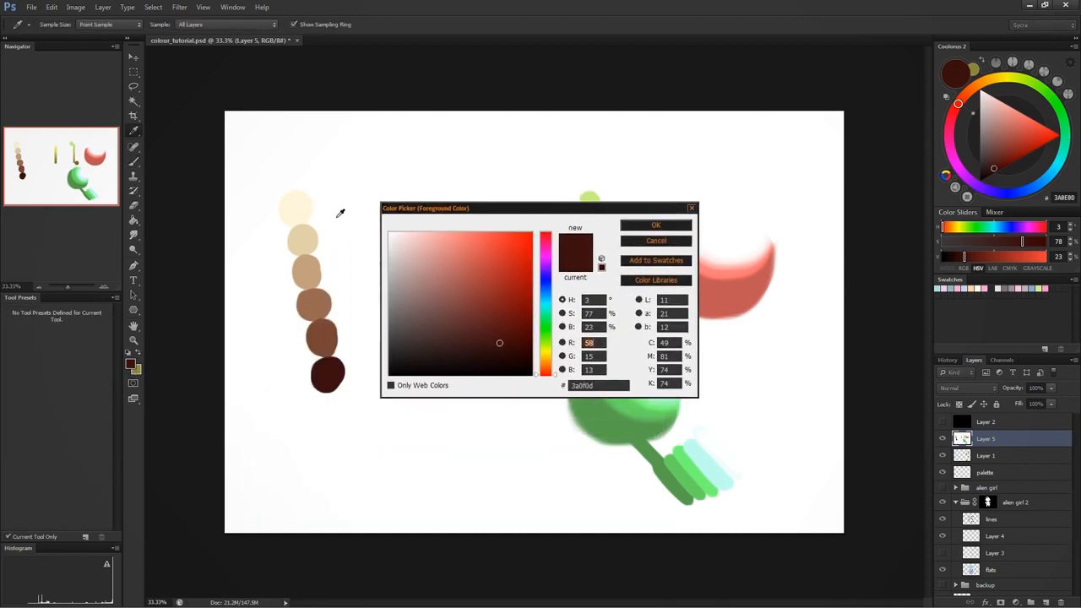
{"action": "left_click", "coordinate": [302, 212]}
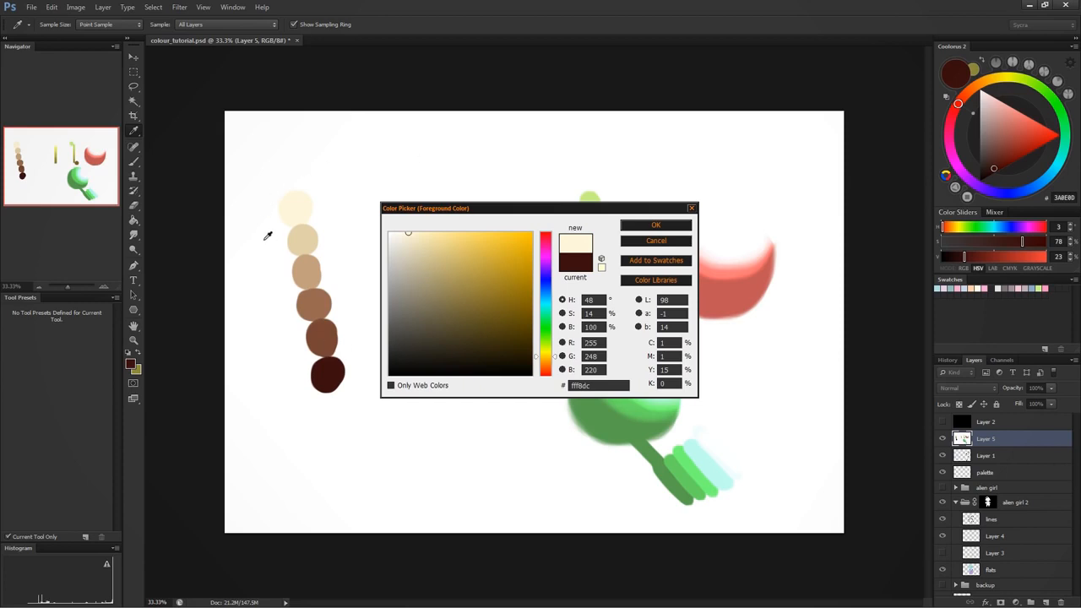
{"action": "left_click", "coordinate": [303, 238]}
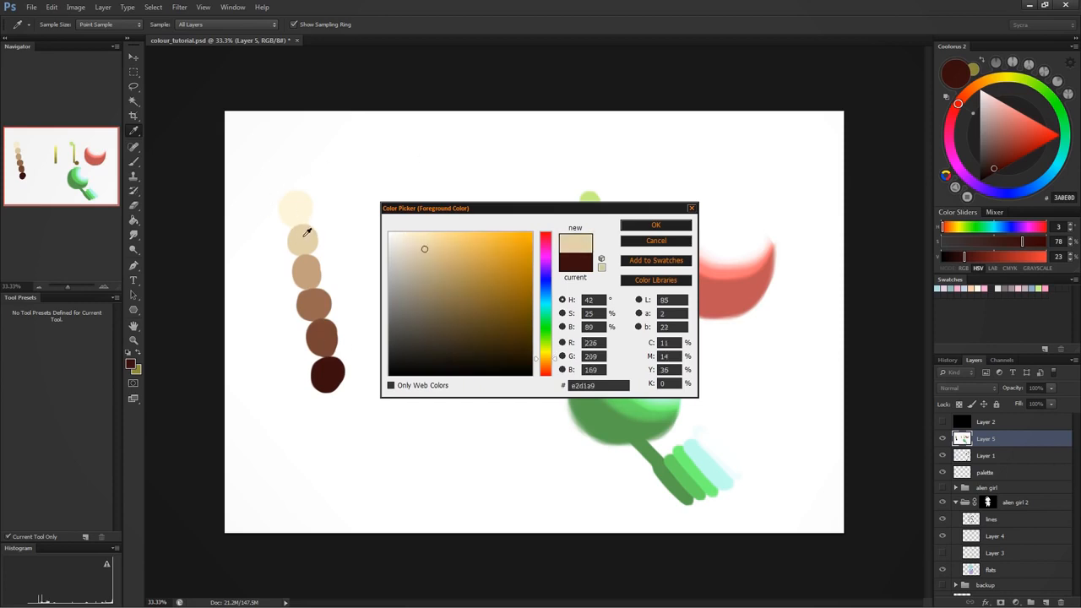
{"action": "left_click", "coordinate": [313, 268]}
{"action": "left_click", "coordinate": [312, 302]}
{"action": "left_click", "coordinate": [331, 334]}
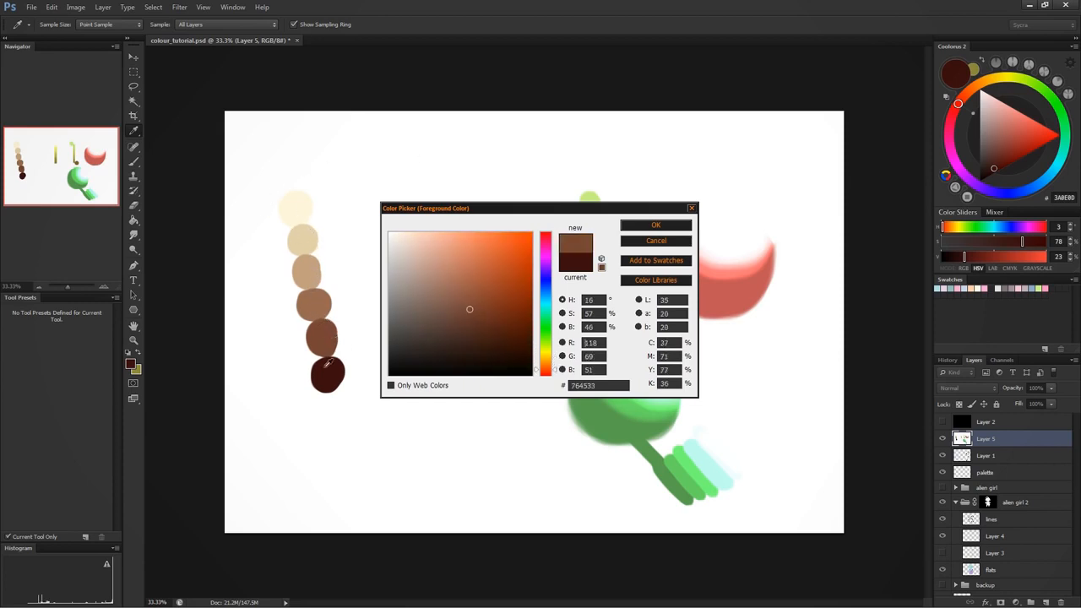
{"action": "left_click", "coordinate": [330, 363]}
{"action": "left_click", "coordinate": [324, 337]}
{"action": "left_click", "coordinate": [318, 294]}
{"action": "left_click", "coordinate": [309, 272]}
{"action": "left_click", "coordinate": [300, 252]}
{"action": "left_click", "coordinate": [294, 207]}
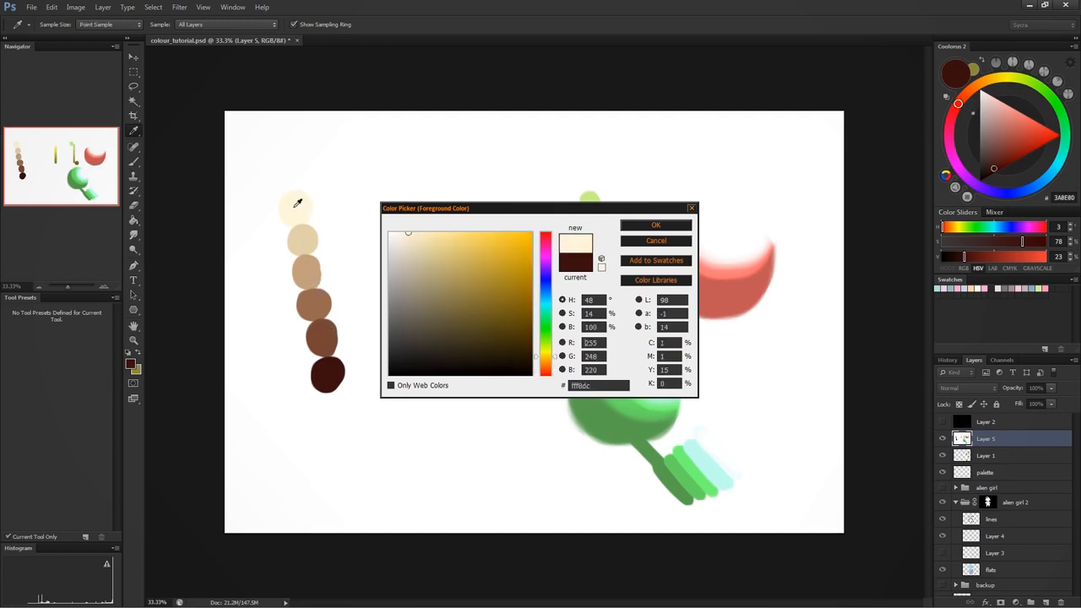
- Move the Color Picker clear of the green ball and sample across the diagonal strokes to examine their hues from dark green to pale cyan
{"action": "left_click_drag", "start_coordinate": [625, 212], "coordinate": [462, 186]}
{"action": "left_click", "coordinate": [675, 471]}
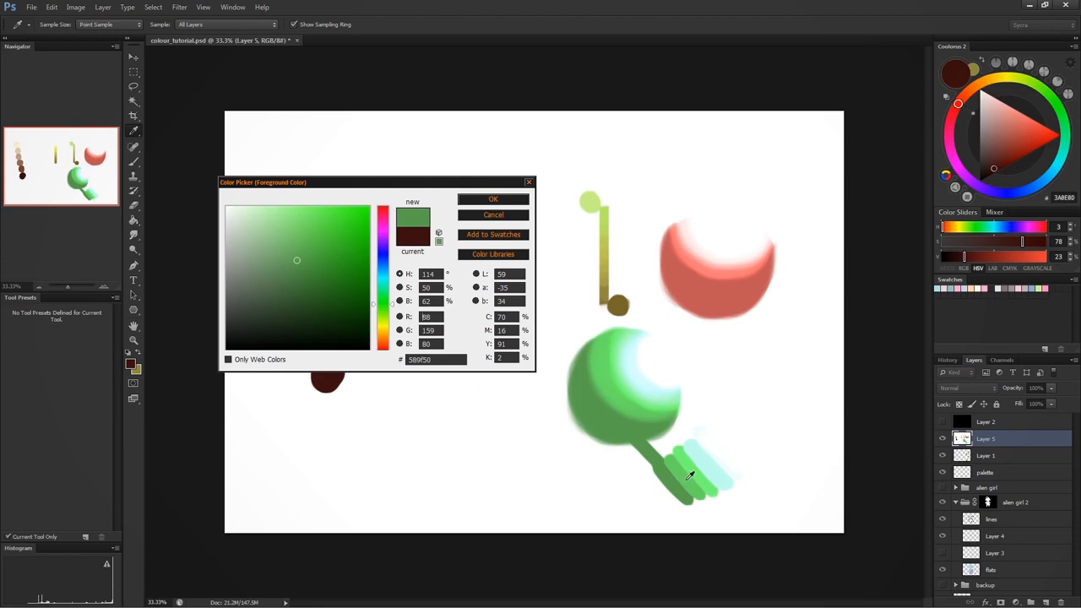
{"action": "mouse_move", "coordinate": [690, 476]}
{"action": "left_mouse_down"}
{"action": "mouse_move", "coordinate": [714, 466]}
{"action": "mouse_move", "coordinate": [682, 482]}
{"action": "mouse_move", "coordinate": [722, 448]}
{"action": "left_mouse_up"}
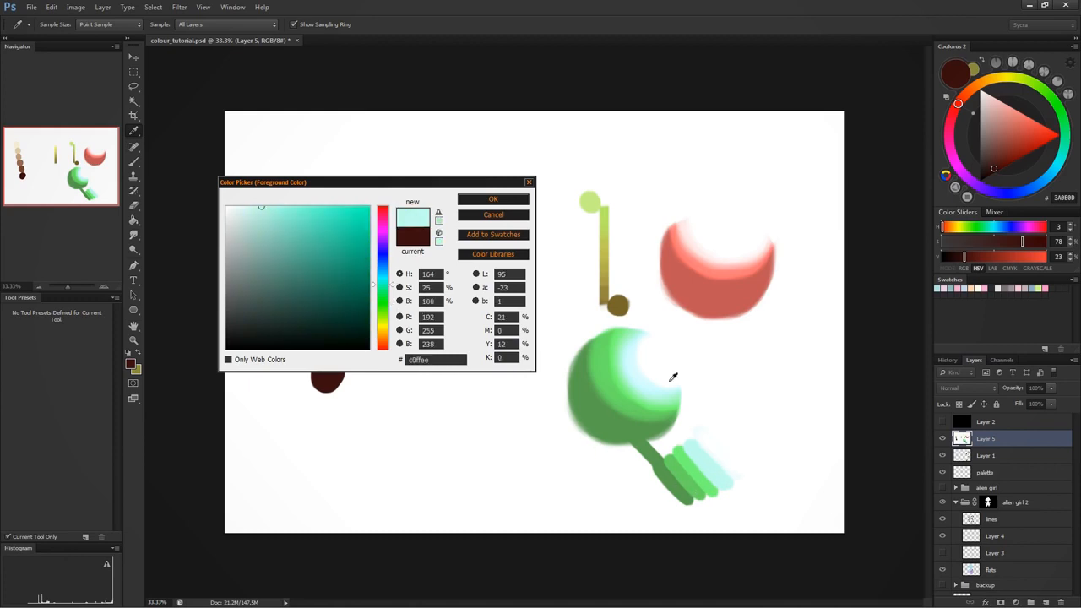
- Sample the dark green stroke, examine its lighter and darker tones at the same hue in the Color Picker, and cancel
{"action": "left_click", "coordinate": [671, 475]}
{"action": "mouse_move", "coordinate": [296, 259]}
{"action": "left_mouse_down"}
{"action": "mouse_move", "coordinate": [291, 268]}
{"action": "mouse_move", "coordinate": [284, 217]}
{"action": "mouse_move", "coordinate": [292, 265]}
{"action": "mouse_move", "coordinate": [314, 241]}
{"action": "mouse_move", "coordinate": [296, 206]}
{"action": "left_mouse_up"}
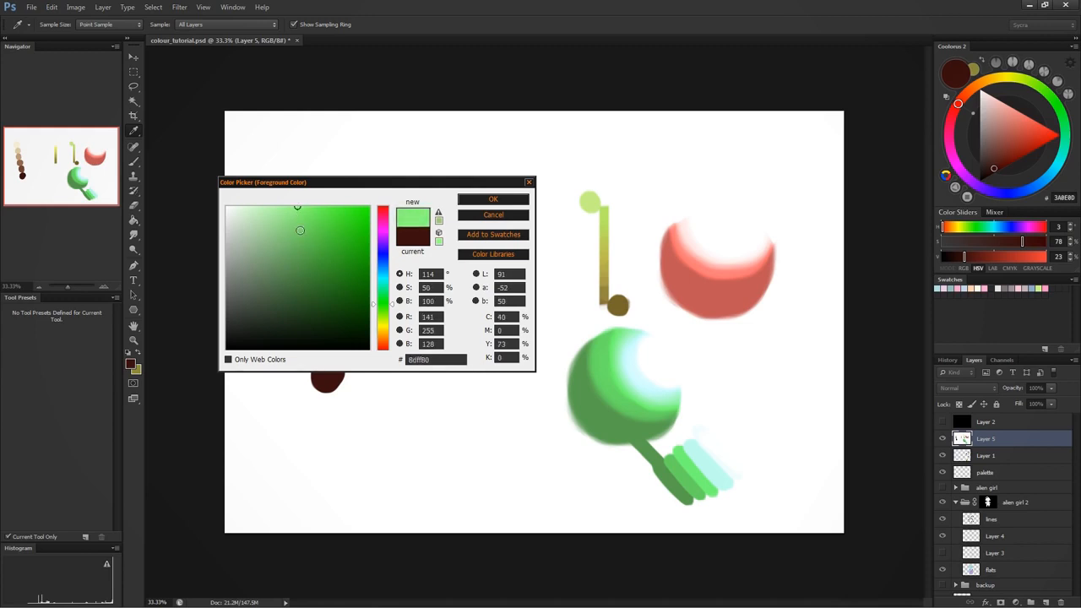
{"action": "left_click", "coordinate": [293, 206]}
{"action": "left_click_drag", "start_coordinate": [291, 203], "coordinate": [292, 202]}
{"action": "left_click", "coordinate": [285, 203]}
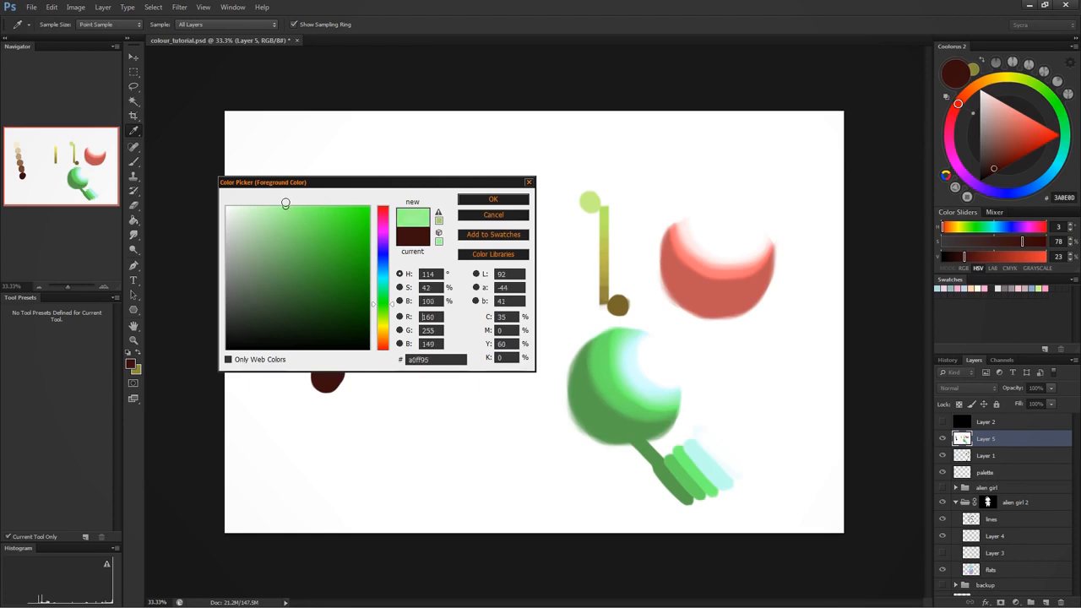
{"action": "mouse_move", "coordinate": [282, 203]}
{"action": "left_mouse_down"}
{"action": "mouse_move", "coordinate": [233, 206]}
{"action": "mouse_move", "coordinate": [244, 197]}
{"action": "left_mouse_up"}
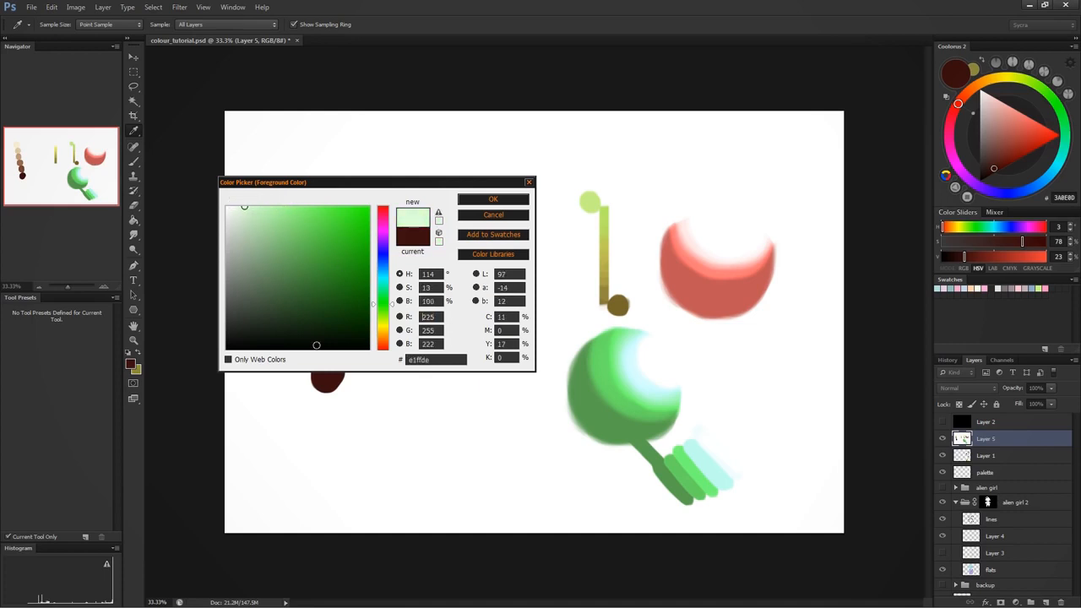
{"action": "left_click", "coordinate": [302, 272]}
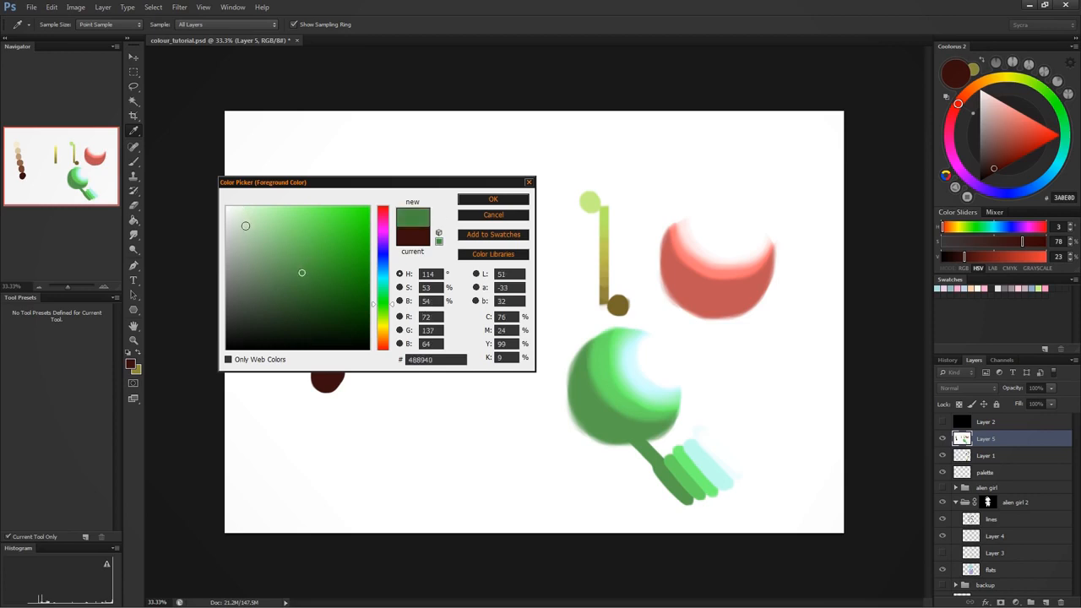
{"action": "left_click_drag", "start_coordinate": [245, 226], "coordinate": [223, 203]}
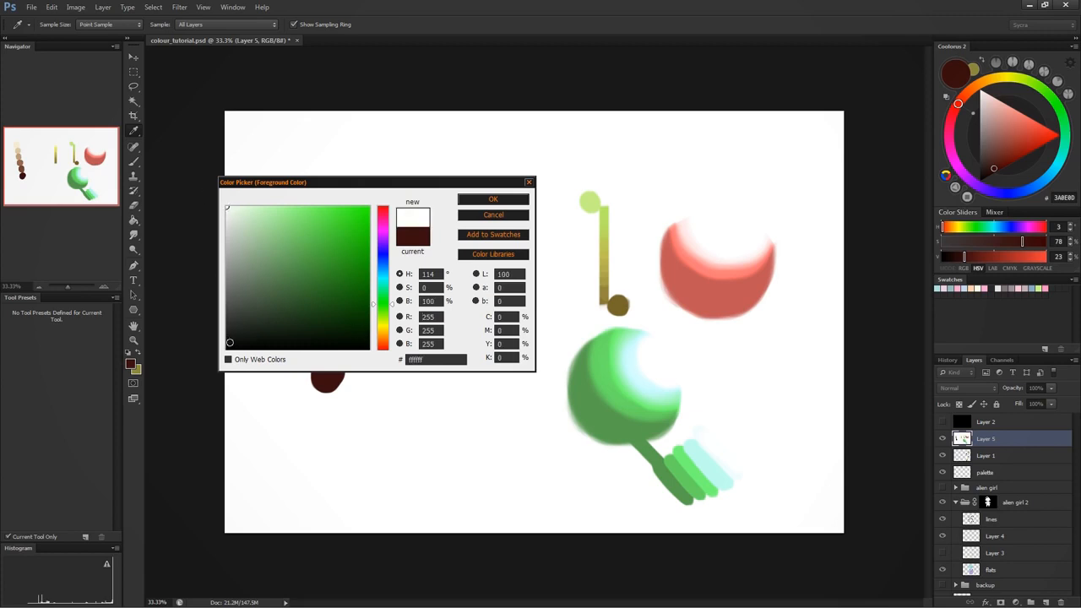
{"action": "mouse_move", "coordinate": [224, 209]}
{"action": "left_mouse_down"}
{"action": "mouse_move", "coordinate": [222, 229]}
{"action": "mouse_move", "coordinate": [219, 204]}
{"action": "mouse_move", "coordinate": [385, 200]}
{"action": "mouse_move", "coordinate": [372, 279]}
{"action": "mouse_move", "coordinate": [381, 353]}
{"action": "mouse_move", "coordinate": [372, 207]}
{"action": "mouse_move", "coordinate": [193, 201]}
{"action": "mouse_move", "coordinate": [327, 380]}
{"action": "left_mouse_up"}
{"action": "left_click", "coordinate": [497, 215]}
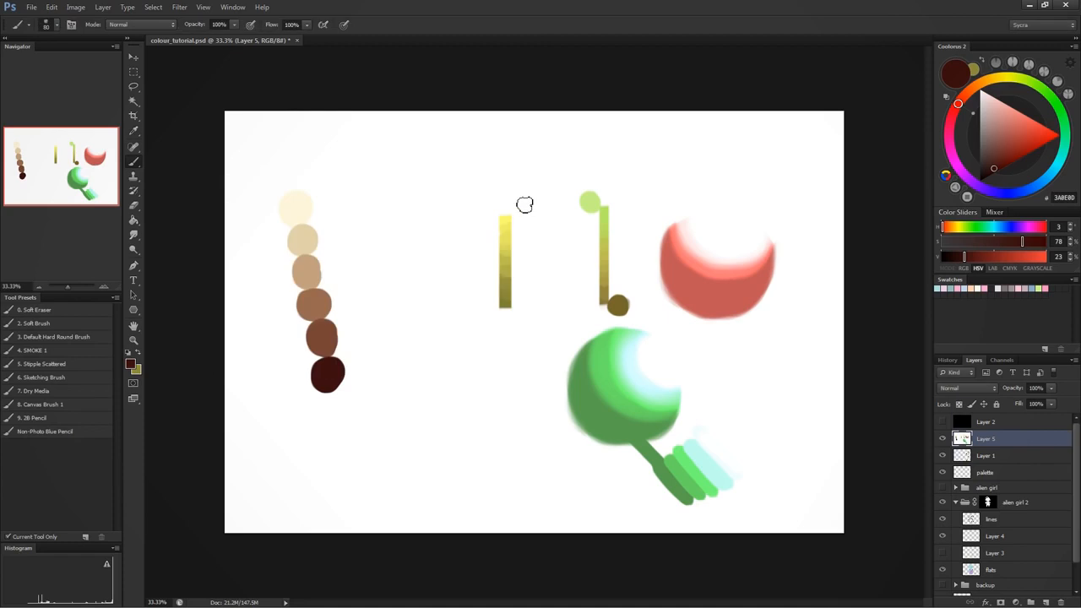
- Set the foreground to a light green at hue 107 degrees with 35% saturation, and hide Layer 5 to return to the alien artwork
{"action": "left_click", "coordinate": [1048, 94]}
{"action": "left_click", "coordinate": [981, 90]}
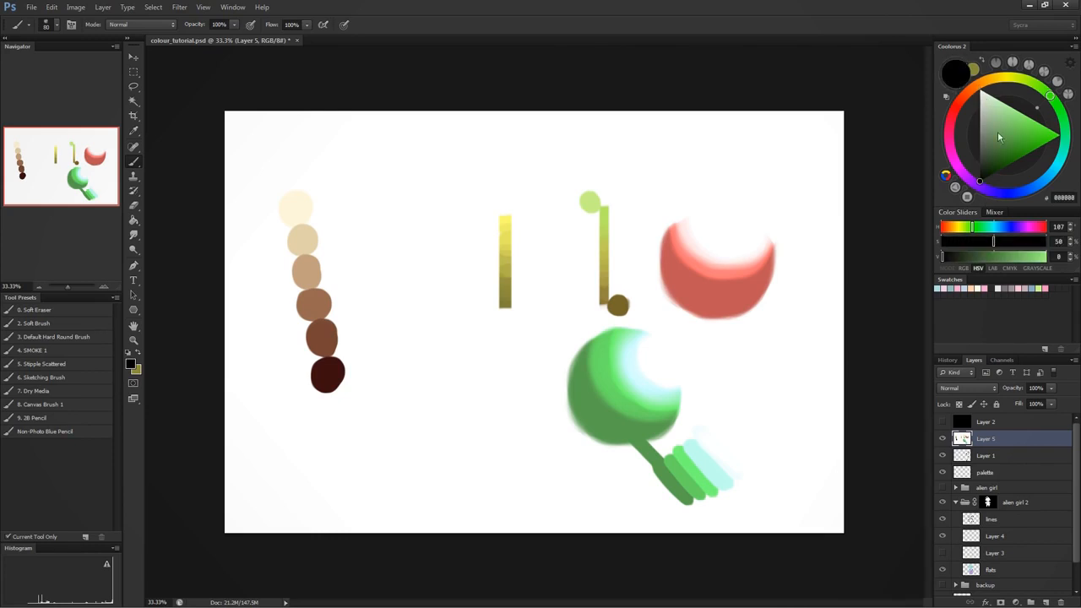
{"action": "mouse_move", "coordinate": [982, 92]}
{"action": "left_mouse_down"}
{"action": "mouse_move", "coordinate": [1059, 136]}
{"action": "mouse_move", "coordinate": [1019, 172]}
{"action": "mouse_move", "coordinate": [979, 180]}
{"action": "left_mouse_up"}
{"action": "mouse_move", "coordinate": [1028, 133]}
{"action": "left_mouse_down"}
{"action": "mouse_move", "coordinate": [1055, 136]}
{"action": "mouse_move", "coordinate": [1013, 113]}
{"action": "mouse_move", "coordinate": [969, 141]}
{"action": "mouse_move", "coordinate": [1041, 145]}
{"action": "mouse_move", "coordinate": [998, 105]}
{"action": "mouse_move", "coordinate": [1062, 140]}
{"action": "mouse_move", "coordinate": [1015, 100]}
{"action": "left_mouse_up"}
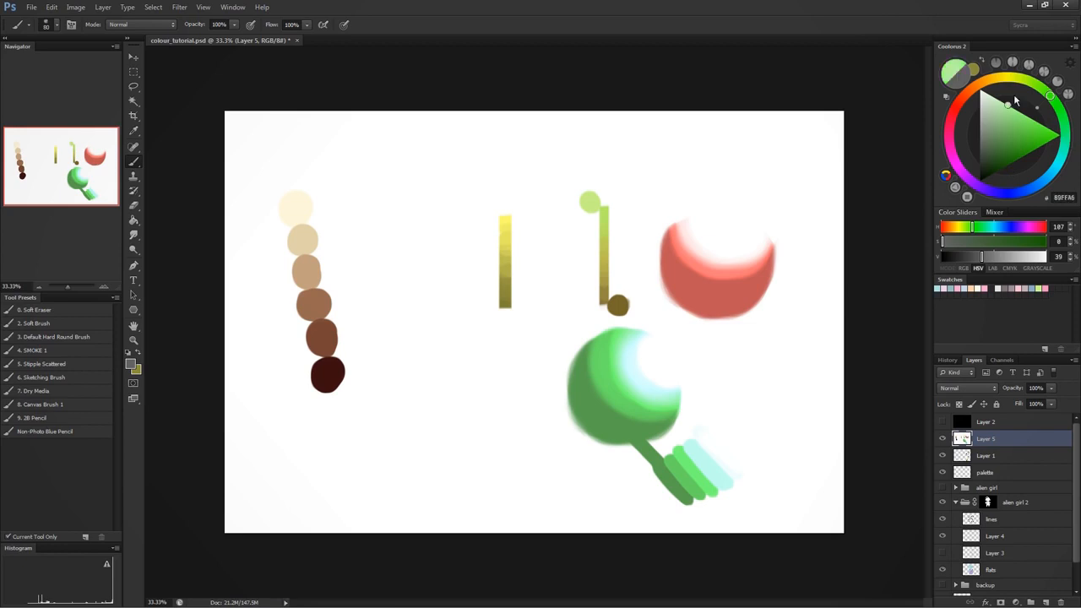
{"action": "left_click", "coordinate": [942, 438]}
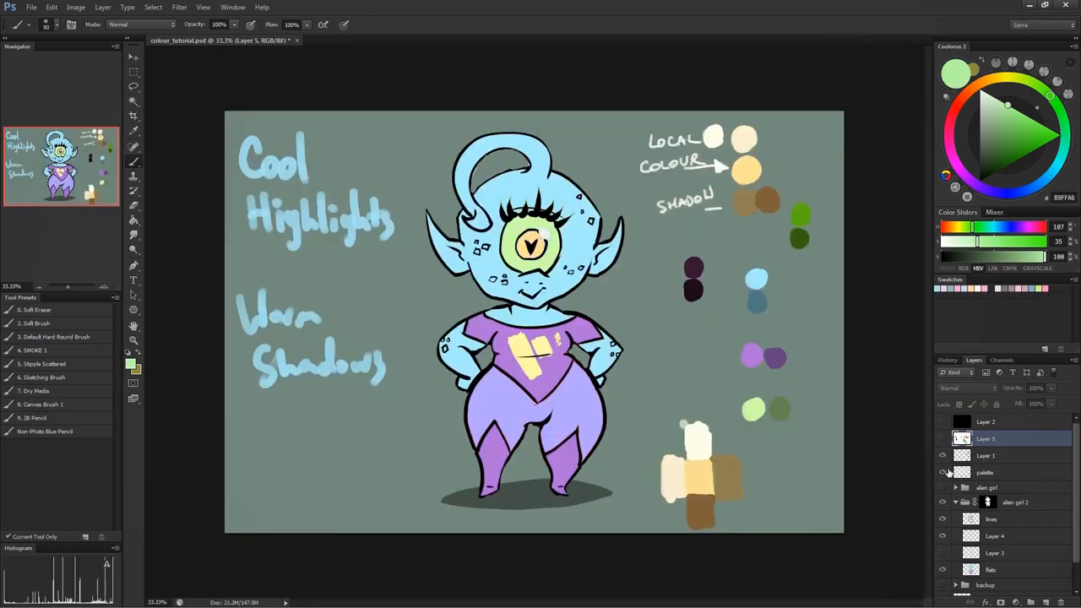
- Hide Layer 1 and the palette layer, and add a new layer directly above flats in the alien girl 2 group
{"action": "left_click_drag", "start_coordinate": [942, 456], "coordinate": [943, 474]}
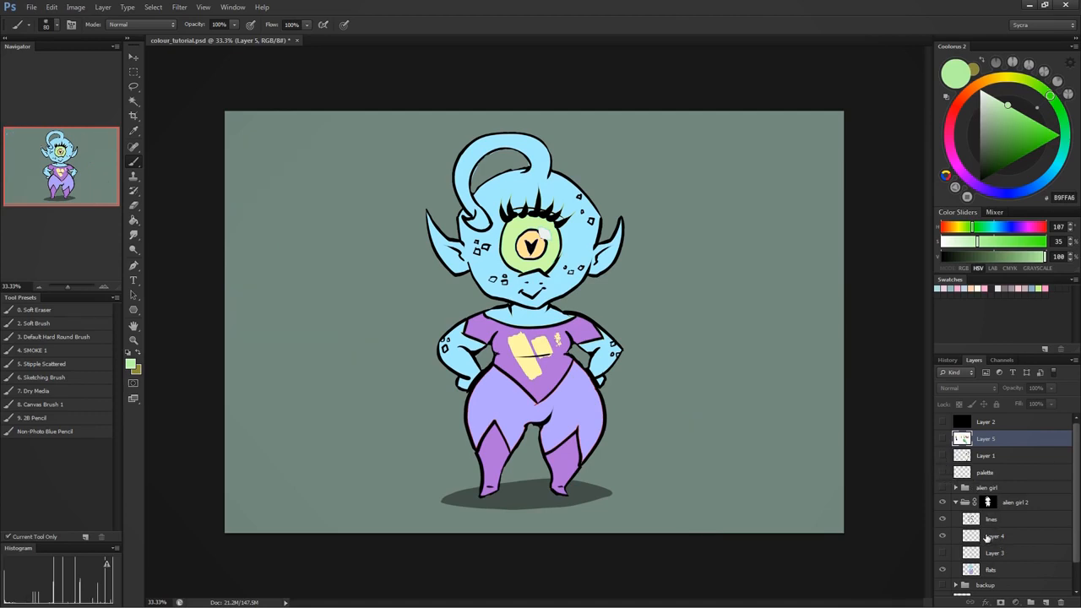
{"action": "left_click", "coordinate": [993, 538]}
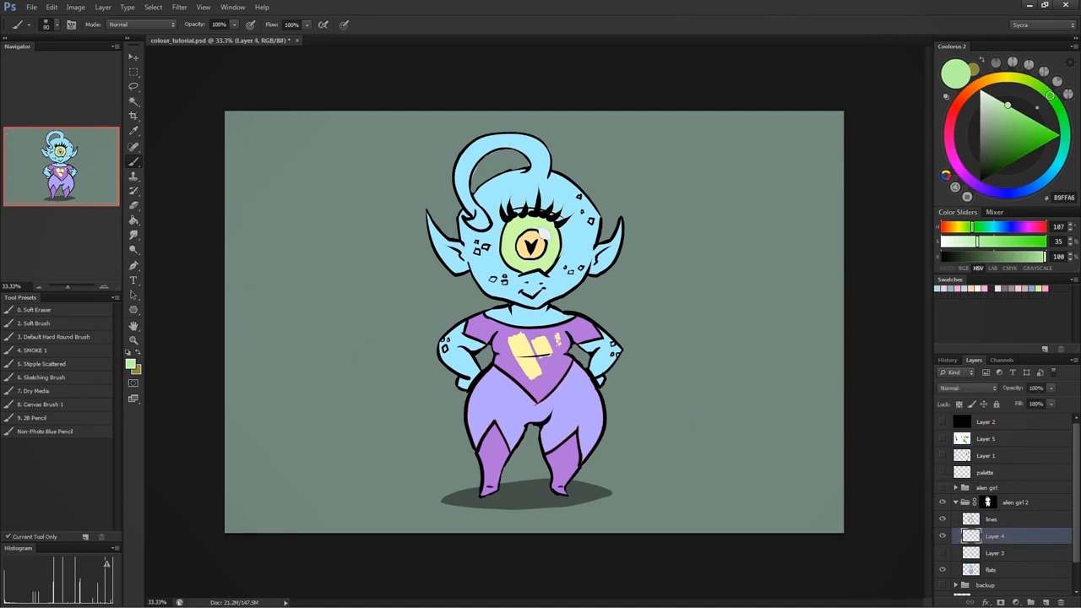
{"action": "key", "text": "alt"}
{"action": "left_click", "coordinate": [984, 570]}
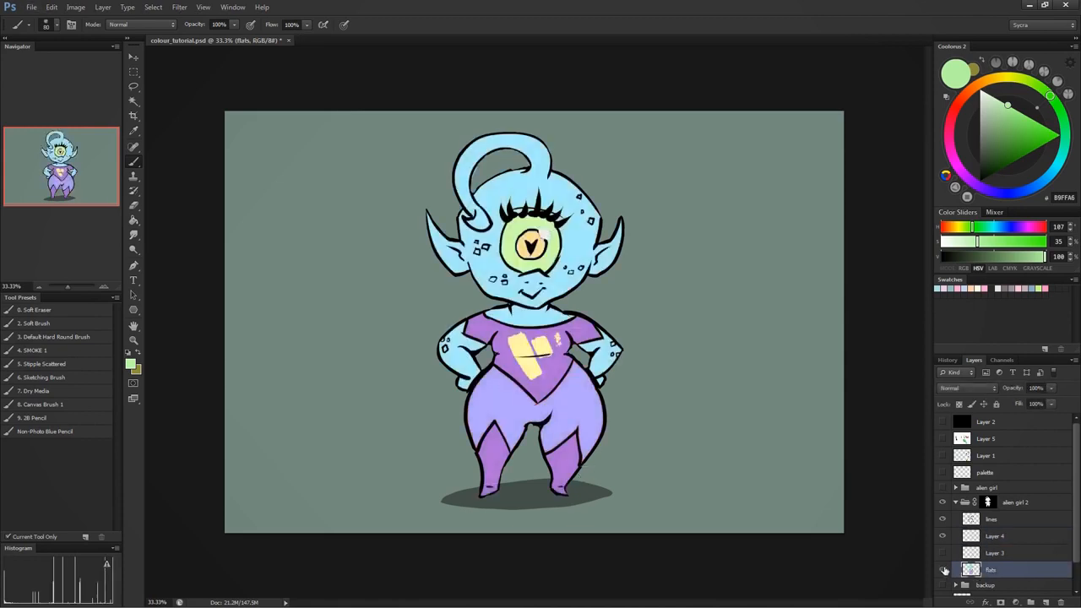
{"action": "scroll", "coordinate": [1077, 537], "scroll_direction": "down", "scroll_amount": 2}
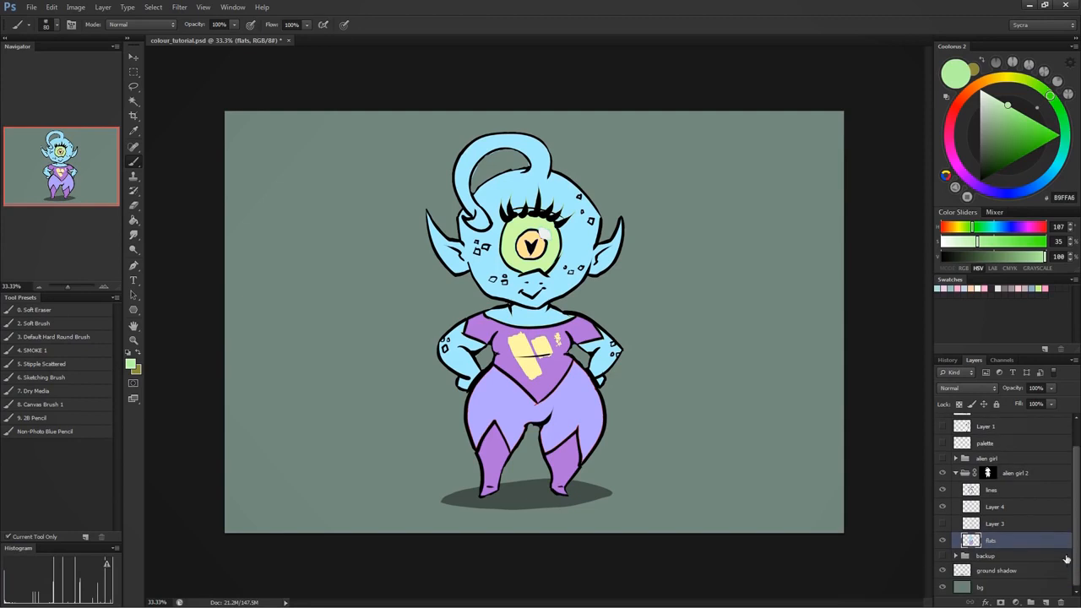
{"action": "left_click", "coordinate": [1045, 602]}
- Select all the light blue skin areas from the flats layer, hide the selection edges, and make the new Layer 6 active
{"action": "left_click", "coordinate": [993, 559]}
{"action": "key", "text": "w"}
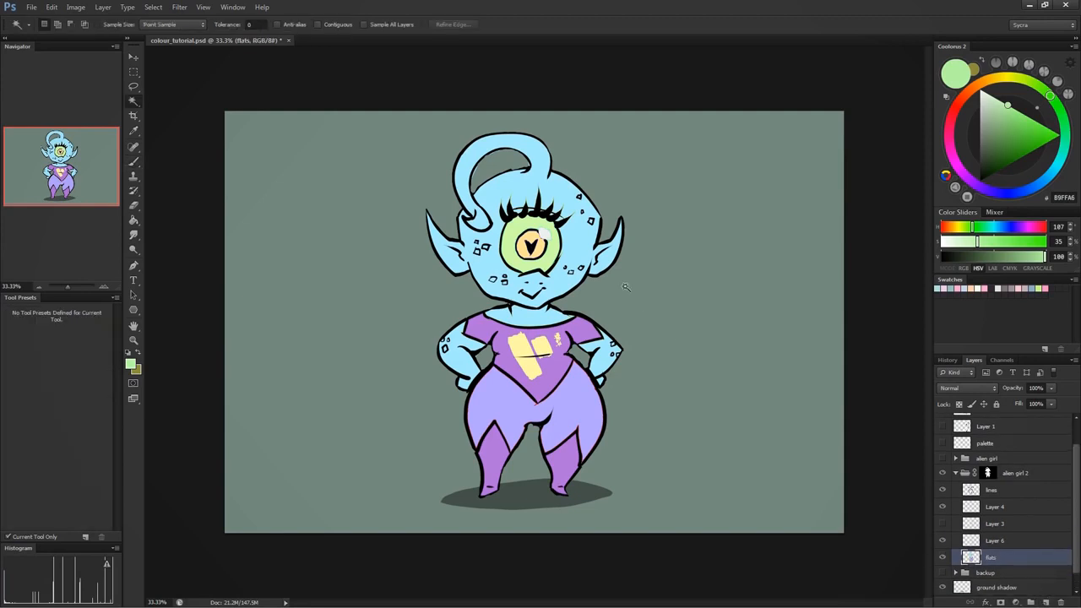
{"action": "left_click", "coordinate": [575, 245]}
{"action": "key", "text": "ctrl+h"}
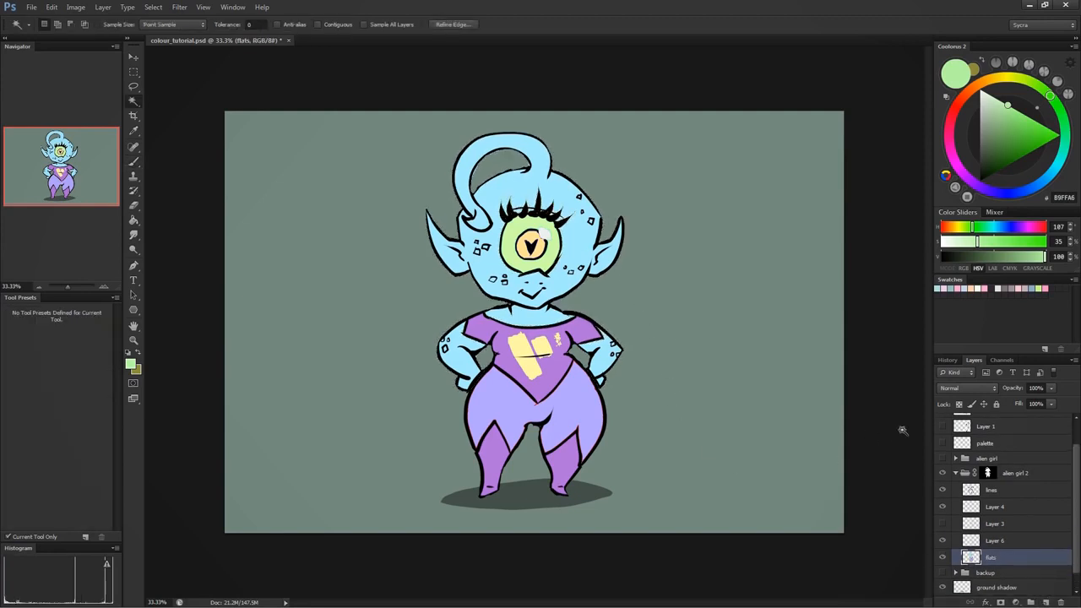
{"action": "left_click", "coordinate": [1005, 545]}
{"action": "left_click", "coordinate": [943, 542]}
{"action": "left_click", "coordinate": [943, 541]}
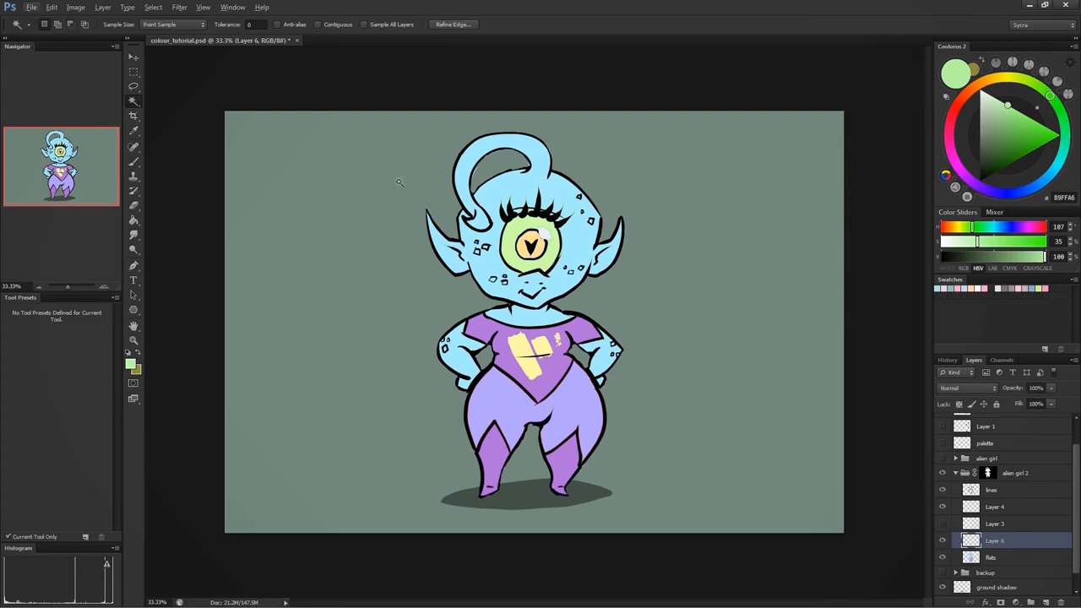
- Mix a shading blue from the skin colour at hue 198°, 48% saturation, 91% brightness, and brush soft shading on the antenna and forehead
{"action": "left_click", "coordinate": [133, 162]}
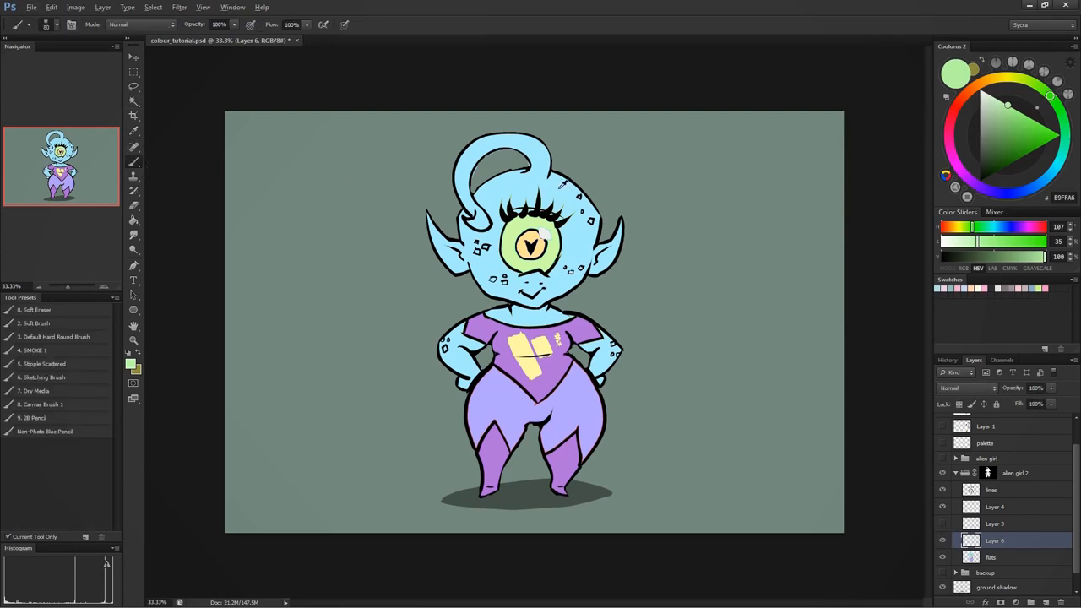
{"action": "key", "text": "d"}
{"action": "left_click", "coordinate": [559, 181], "text": "alt"}
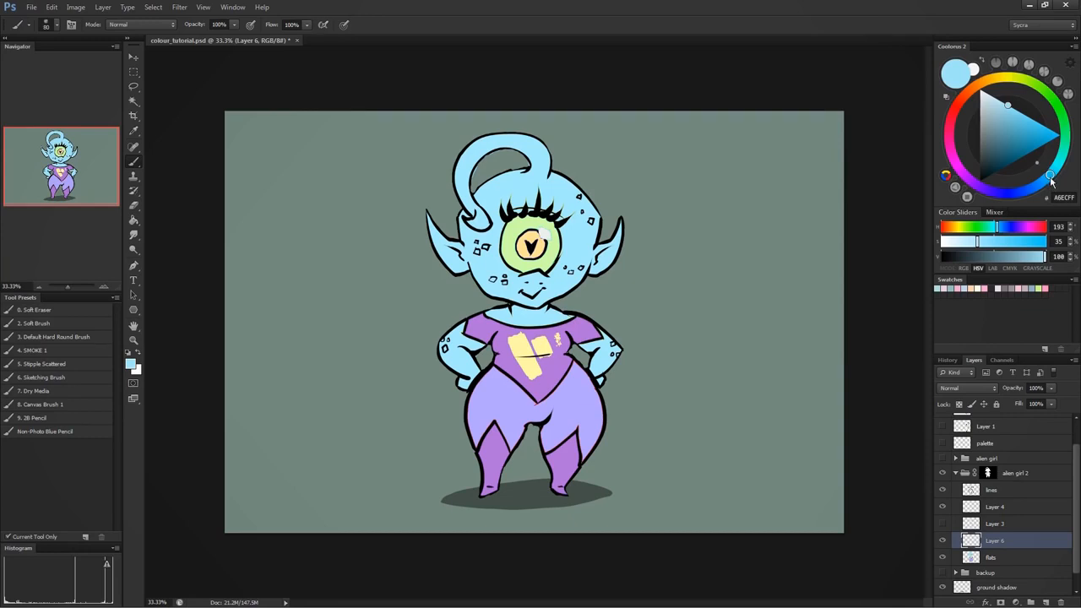
{"action": "left_click_drag", "start_coordinate": [1049, 179], "coordinate": [1051, 174]}
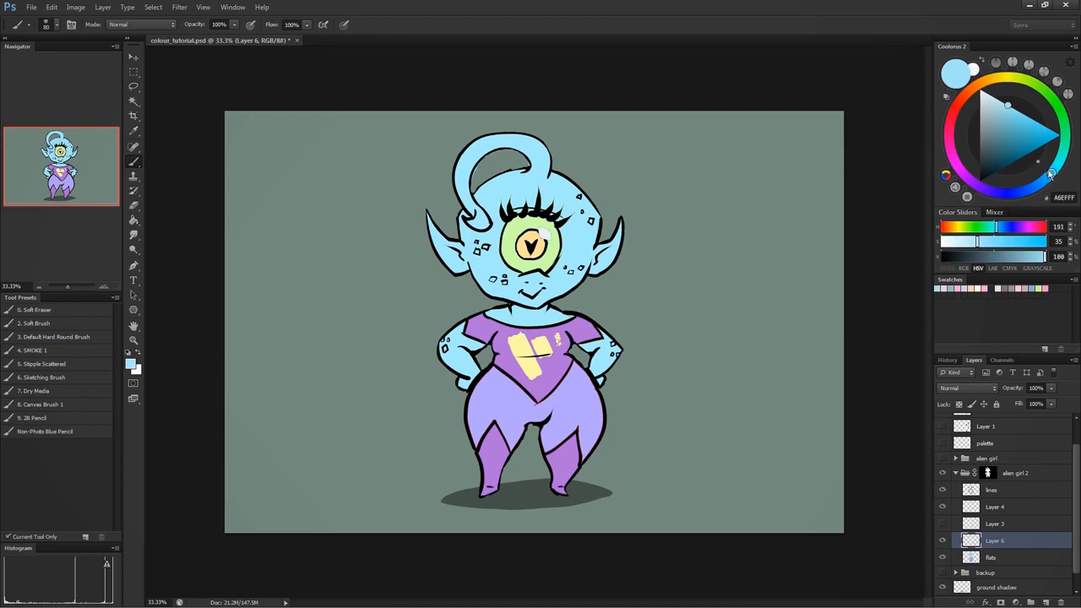
{"action": "left_click_drag", "start_coordinate": [1051, 178], "coordinate": [1045, 180]}
{"action": "left_click", "coordinate": [1015, 117]}
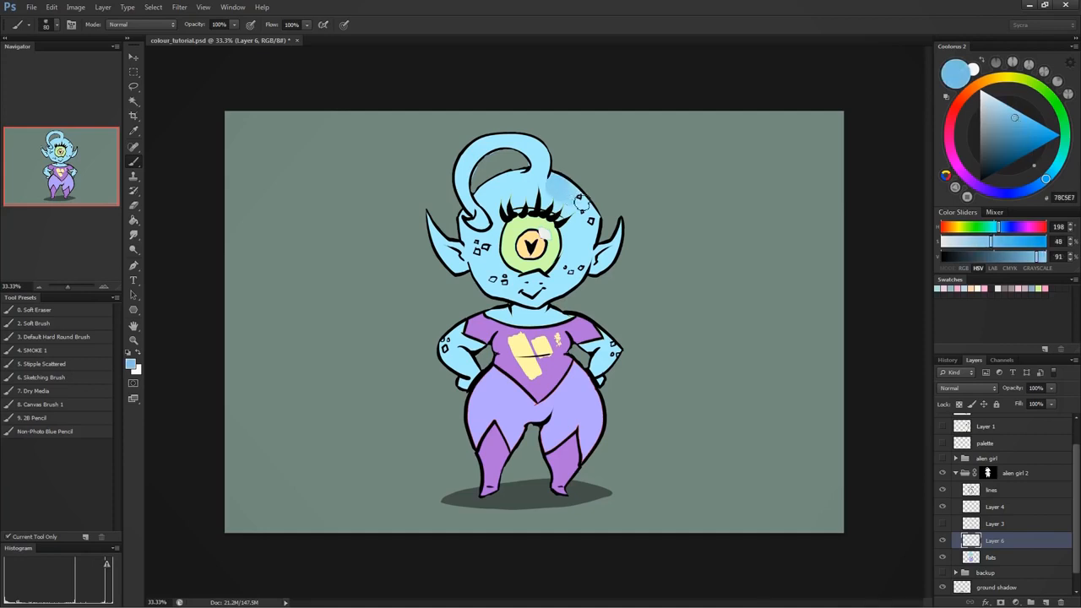
{"action": "mouse_move", "coordinate": [535, 175]}
{"action": "left_mouse_down"}
{"action": "mouse_move", "coordinate": [520, 153]}
{"action": "mouse_move", "coordinate": [536, 172]}
{"action": "mouse_move", "coordinate": [485, 152]}
{"action": "left_mouse_up"}
{"action": "left_click_drag", "start_coordinate": [540, 173], "coordinate": [520, 188]}
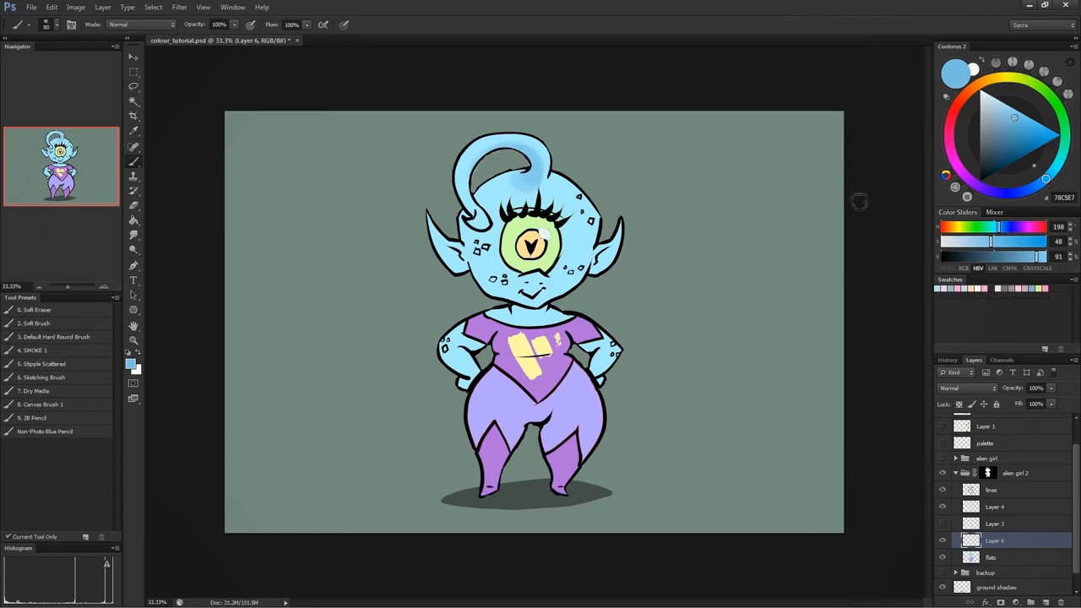
- Mix a darker blue at hue 203°, 62% saturation, 59% brightness, and deepen the shadow around the antenna's base on the forehead
{"action": "left_click", "coordinate": [576, 243], "text": "alt"}
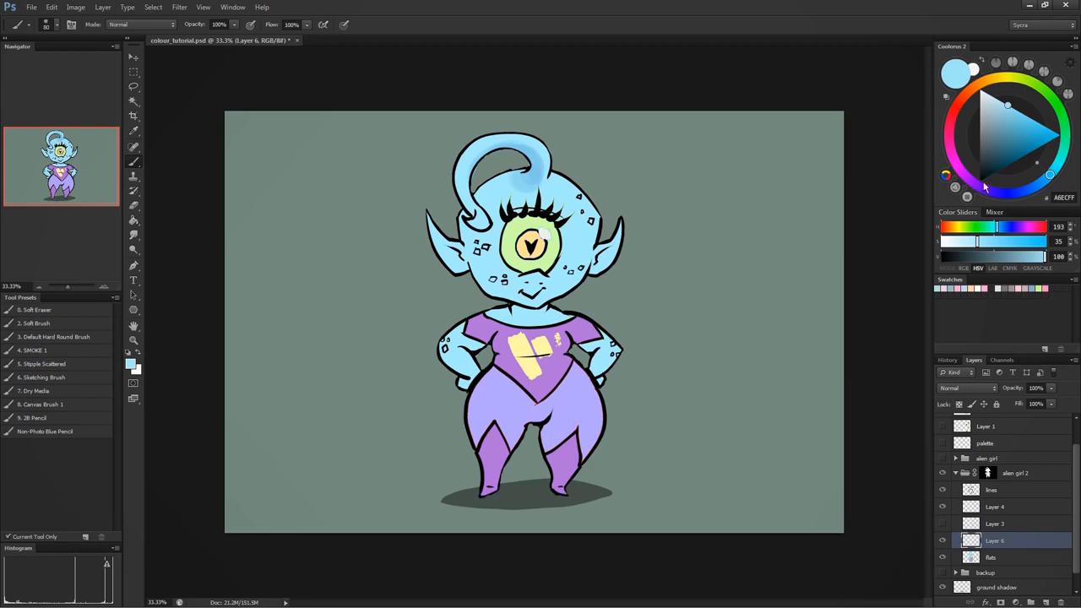
{"action": "left_click", "coordinate": [994, 137]}
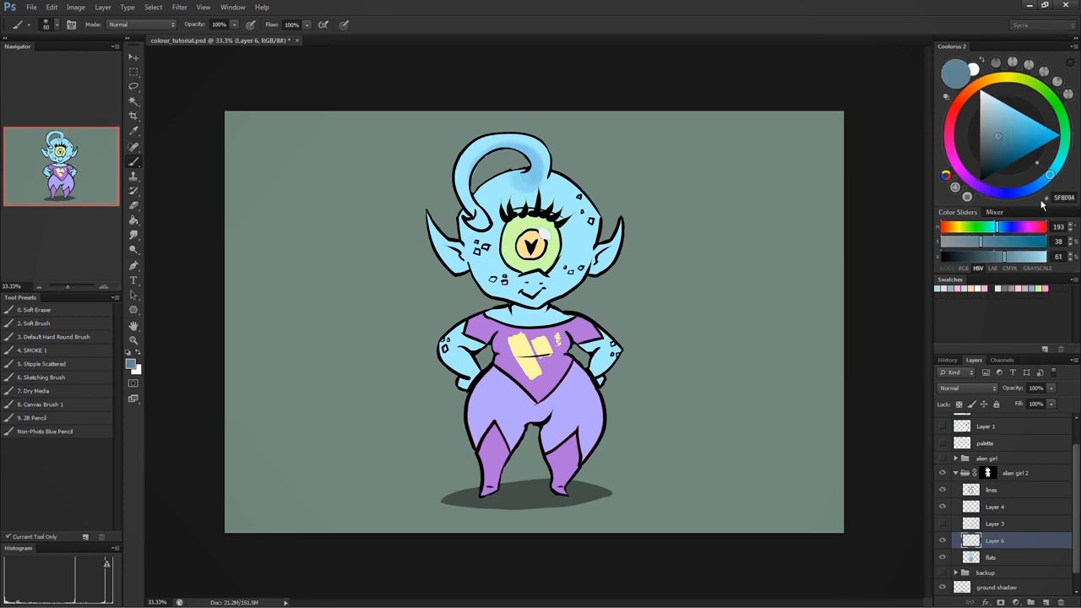
{"action": "left_click_drag", "start_coordinate": [1048, 176], "coordinate": [1041, 183]}
{"action": "left_click_drag", "start_coordinate": [1000, 142], "coordinate": [1009, 144]}
{"action": "left_click", "coordinate": [1009, 144]}
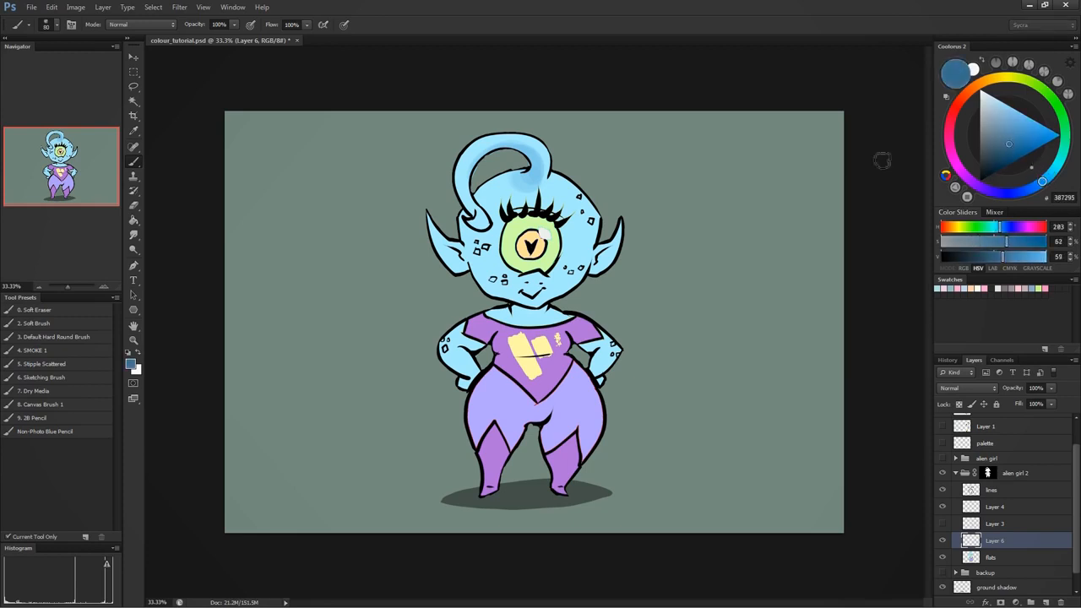
{"action": "mouse_move", "coordinate": [532, 179]}
{"action": "left_mouse_down"}
{"action": "mouse_move", "coordinate": [530, 157]}
{"action": "mouse_move", "coordinate": [491, 160]}
{"action": "mouse_move", "coordinate": [530, 172]}
{"action": "mouse_move", "coordinate": [504, 185]}
{"action": "left_mouse_up"}
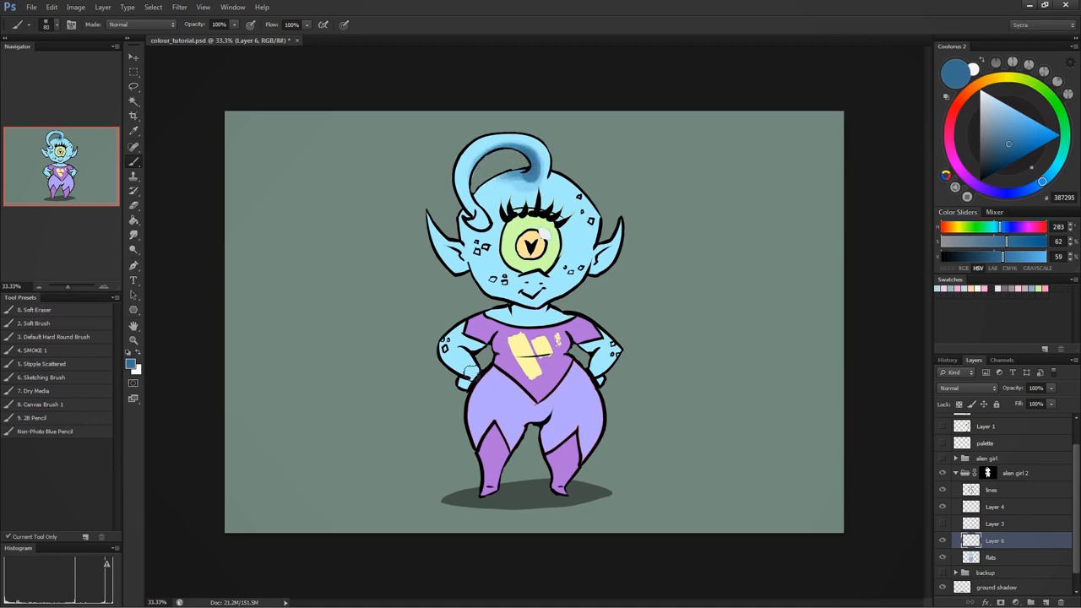
- Enlarge the brush to 100 and paint dark blue shadows on both ears, beneath the antenna's curl and on the neck
{"action": "key", "text": "]"}
{"action": "key", "text": "]"}
{"action": "left_click_drag", "start_coordinate": [605, 262], "coordinate": [596, 274]}
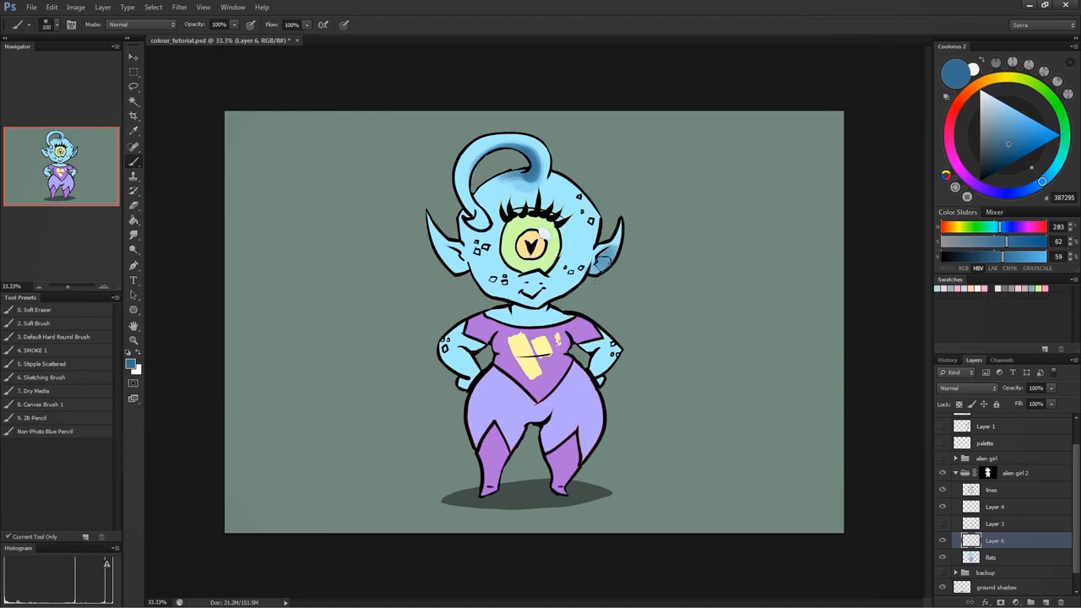
{"action": "left_click_drag", "start_coordinate": [454, 263], "coordinate": [425, 238]}
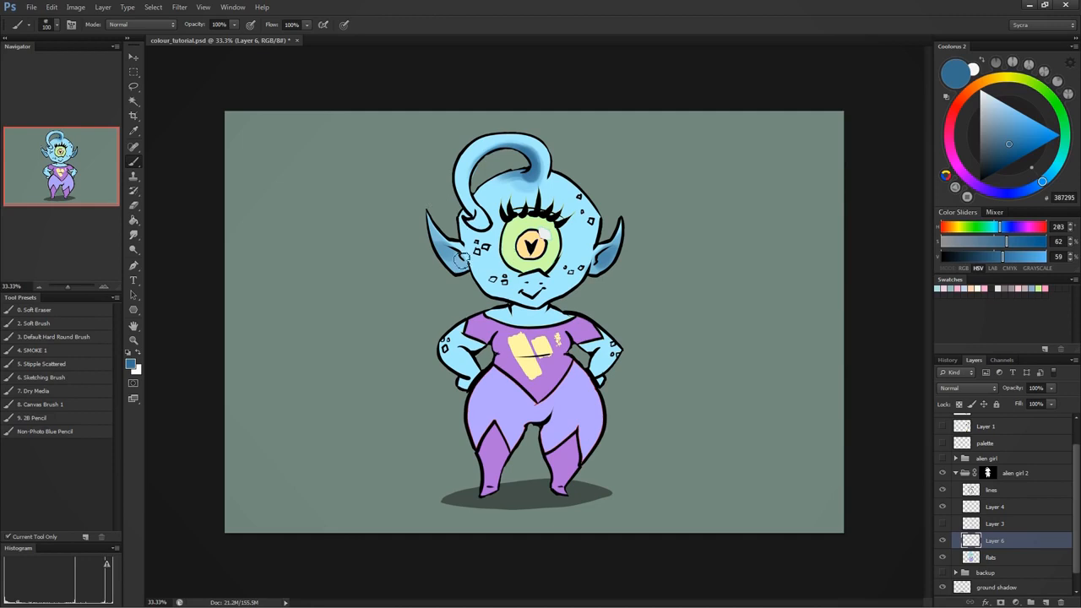
{"action": "left_click_drag", "start_coordinate": [462, 261], "coordinate": [459, 259]}
{"action": "mouse_move", "coordinate": [490, 211]}
{"action": "left_mouse_down"}
{"action": "mouse_move", "coordinate": [499, 172]}
{"action": "mouse_move", "coordinate": [488, 195]}
{"action": "mouse_move", "coordinate": [499, 176]}
{"action": "mouse_move", "coordinate": [533, 171]}
{"action": "mouse_move", "coordinate": [497, 181]}
{"action": "mouse_move", "coordinate": [495, 237]}
{"action": "mouse_move", "coordinate": [510, 170]}
{"action": "left_mouse_up"}
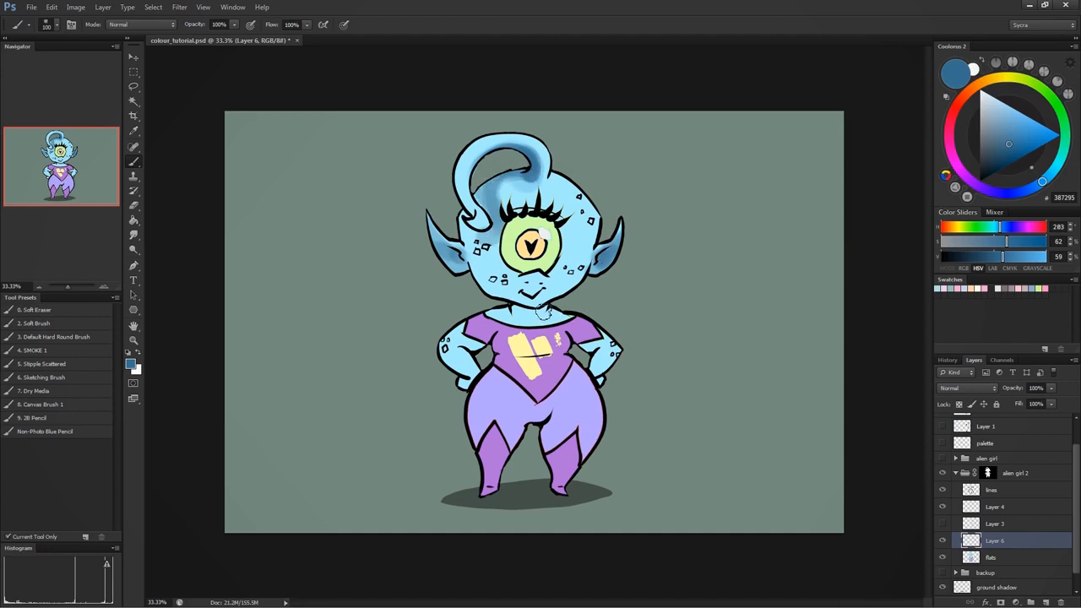
{"action": "mouse_move", "coordinate": [544, 312]}
{"action": "left_mouse_down"}
{"action": "mouse_move", "coordinate": [518, 315]}
{"action": "mouse_move", "coordinate": [547, 312]}
{"action": "mouse_move", "coordinate": [525, 297]}
{"action": "left_mouse_up"}
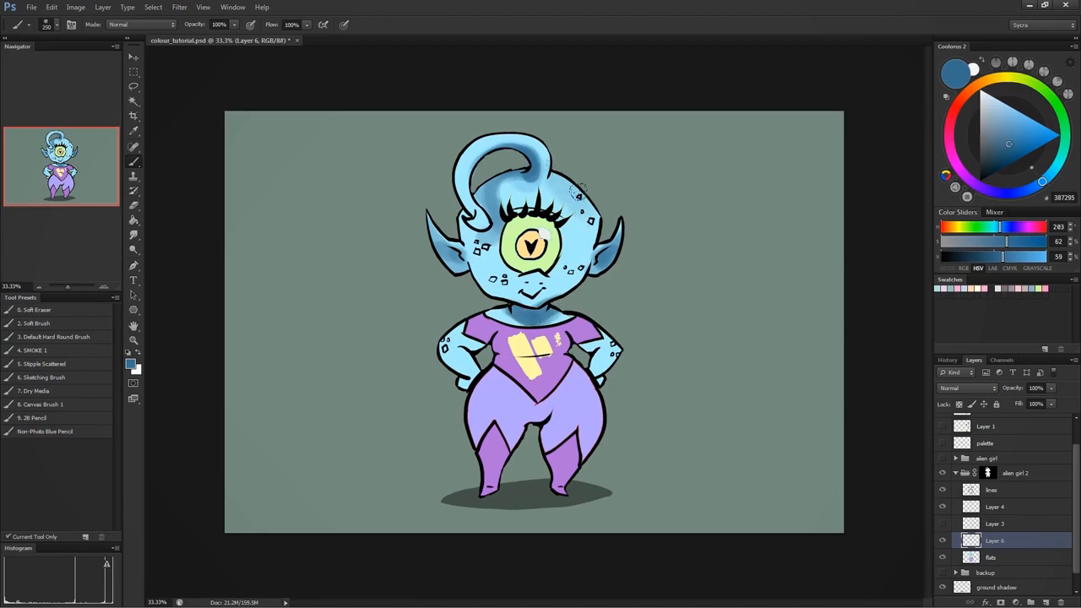
- With the brush at size 250, softly shade the lower face, the outer edges of the head and the antenna
{"action": "mouse_move", "coordinate": [537, 292]}
{"action": "left_mouse_down"}
{"action": "mouse_move", "coordinate": [475, 263]}
{"action": "mouse_move", "coordinate": [568, 285]}
{"action": "left_mouse_up"}
{"action": "left_click_drag", "start_coordinate": [453, 158], "coordinate": [530, 122]}
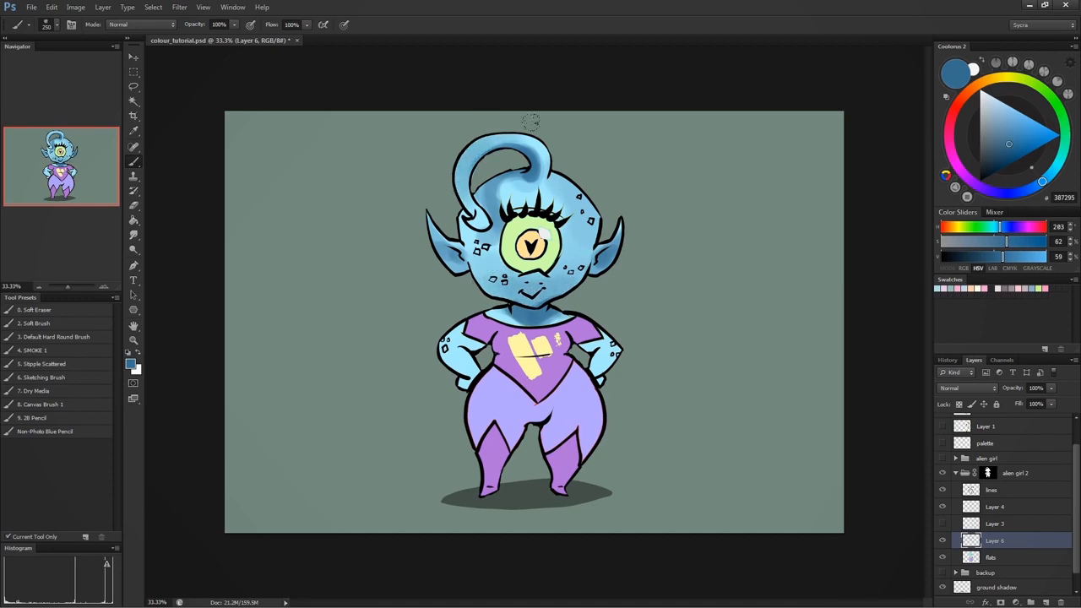
{"action": "left_click_drag", "start_coordinate": [482, 205], "coordinate": [477, 228]}
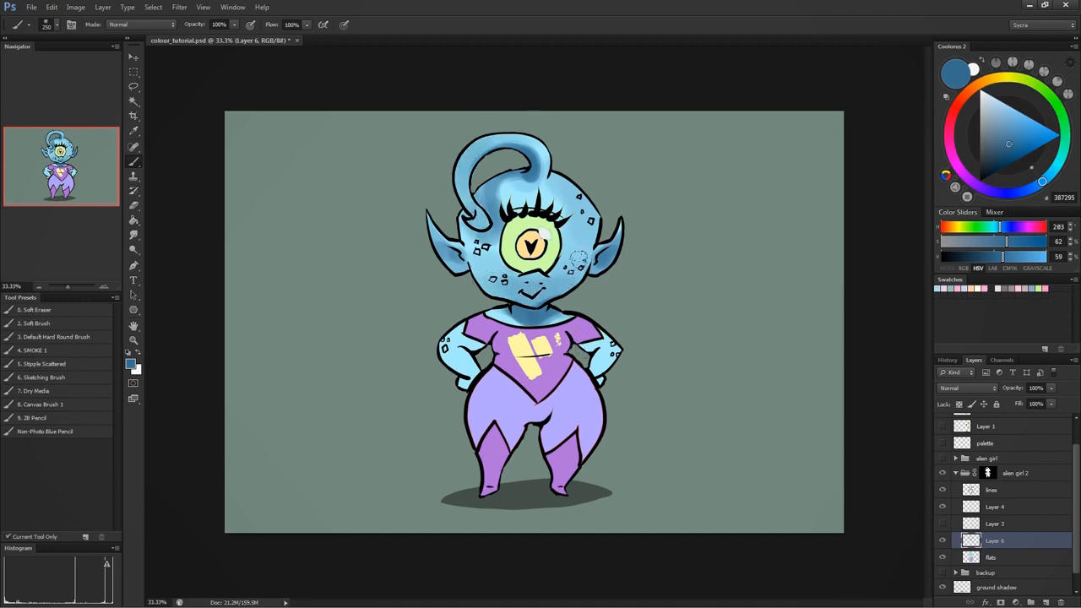
- Reduce the brush to 125, sample the light skin blue, and brighten the antenna tip, forehead, side of the face and ear
{"action": "key", "text": "bracketleft"}
{"action": "key", "text": "bracketleft"}
{"action": "key", "text": "bracketleft"}
{"action": "left_click", "coordinate": [532, 194], "text": "alt"}
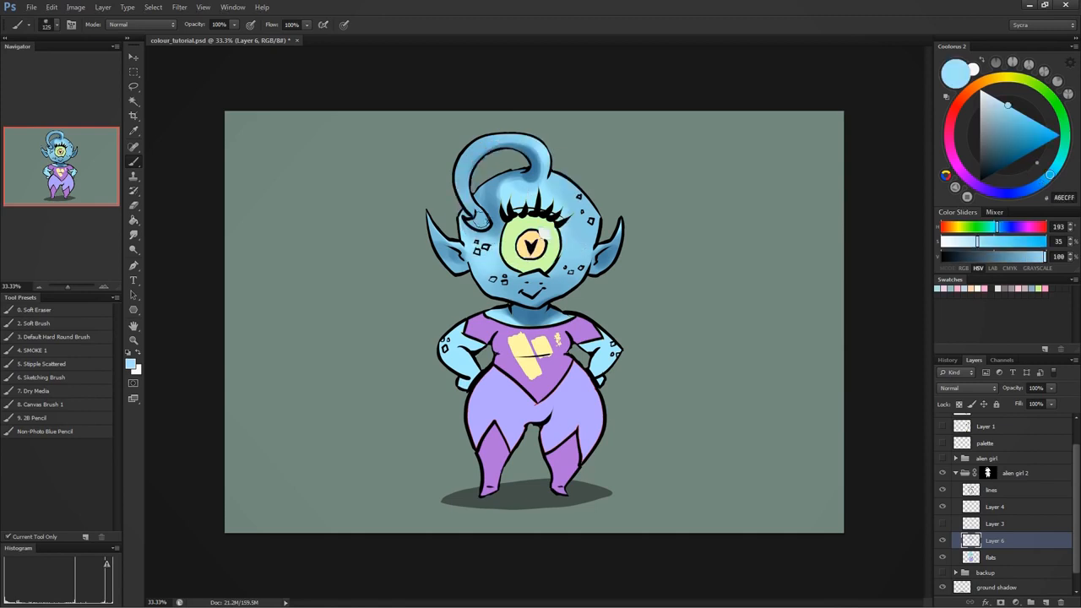
{"action": "mouse_move", "coordinate": [481, 221]}
{"action": "left_mouse_down"}
{"action": "mouse_move", "coordinate": [508, 135]}
{"action": "mouse_move", "coordinate": [548, 165]}
{"action": "mouse_move", "coordinate": [546, 182]}
{"action": "mouse_move", "coordinate": [564, 201]}
{"action": "mouse_move", "coordinate": [503, 189]}
{"action": "mouse_move", "coordinate": [504, 218]}
{"action": "left_mouse_up"}
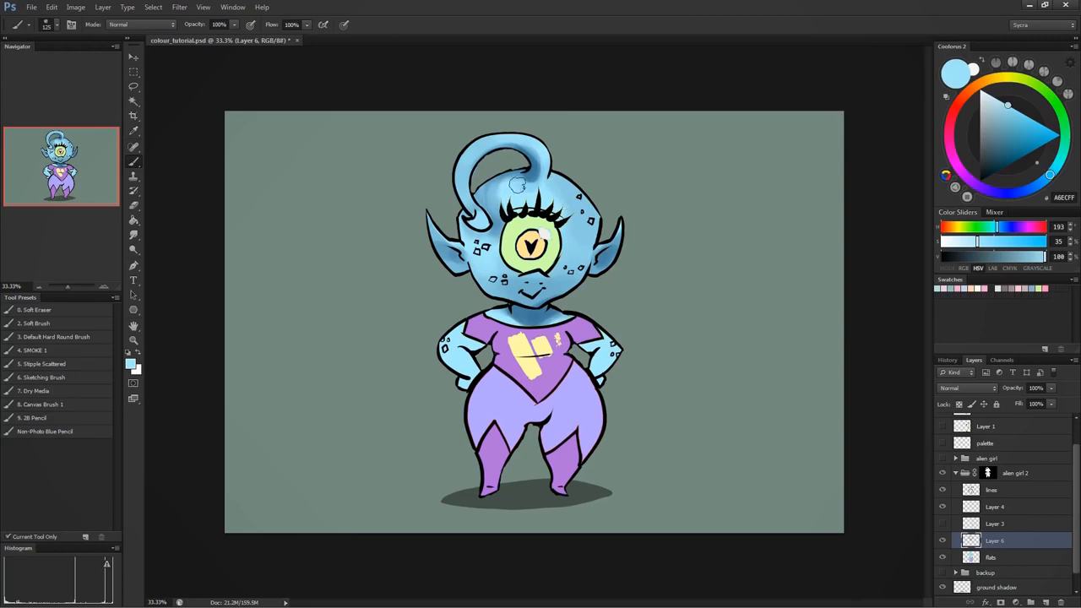
{"action": "left_click_drag", "start_coordinate": [562, 189], "coordinate": [584, 238]}
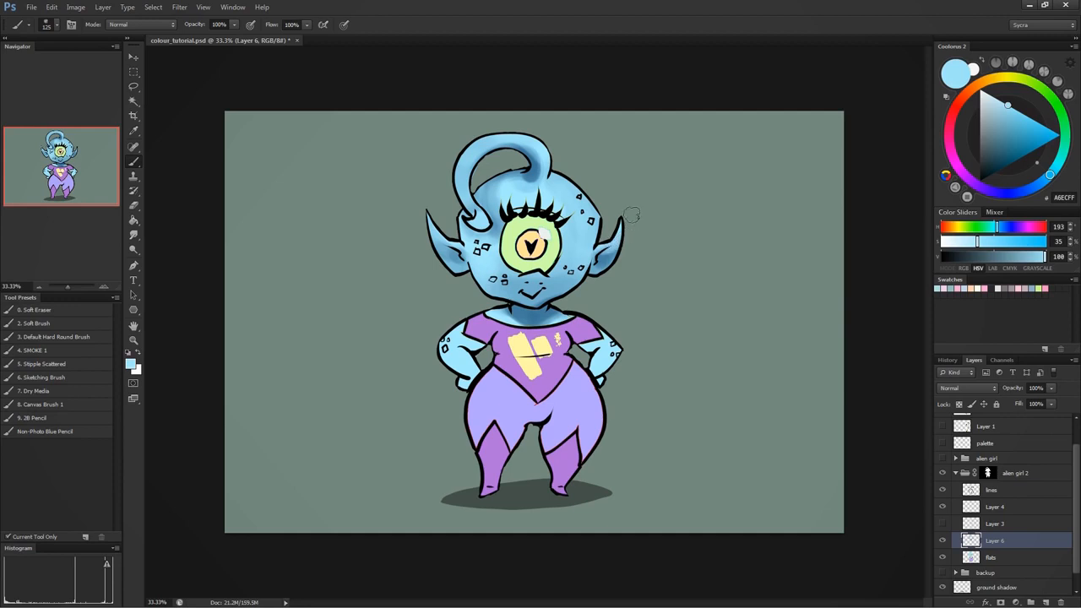
{"action": "left_click_drag", "start_coordinate": [601, 254], "coordinate": [617, 239]}
- Sample the dark blue from the neck shadow and shade both arms
{"action": "left_click", "coordinate": [592, 310], "text": "alt"}
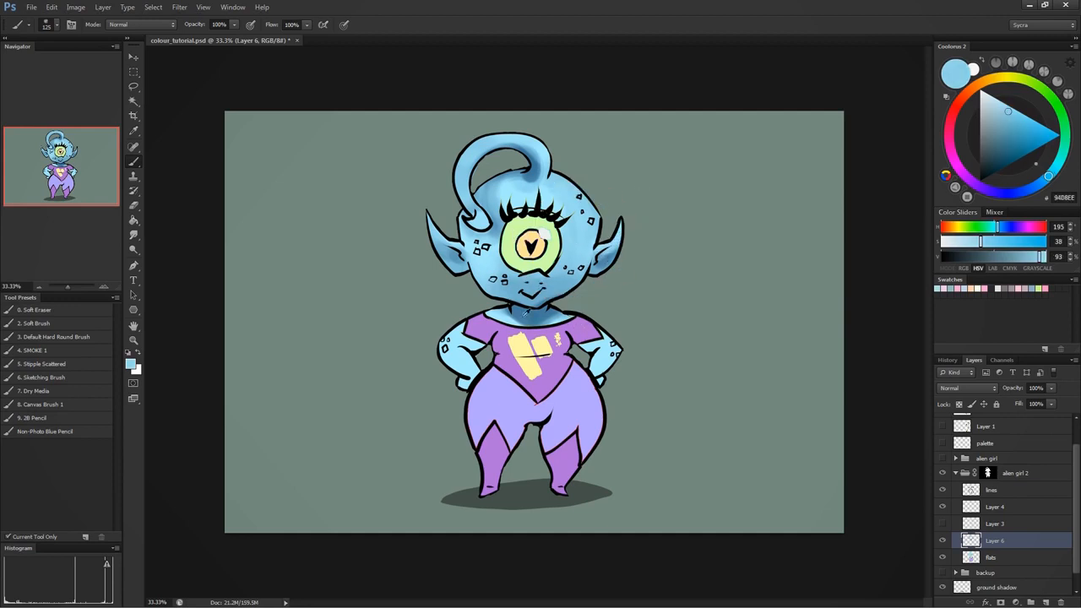
{"action": "left_click", "coordinate": [531, 311], "text": "alt"}
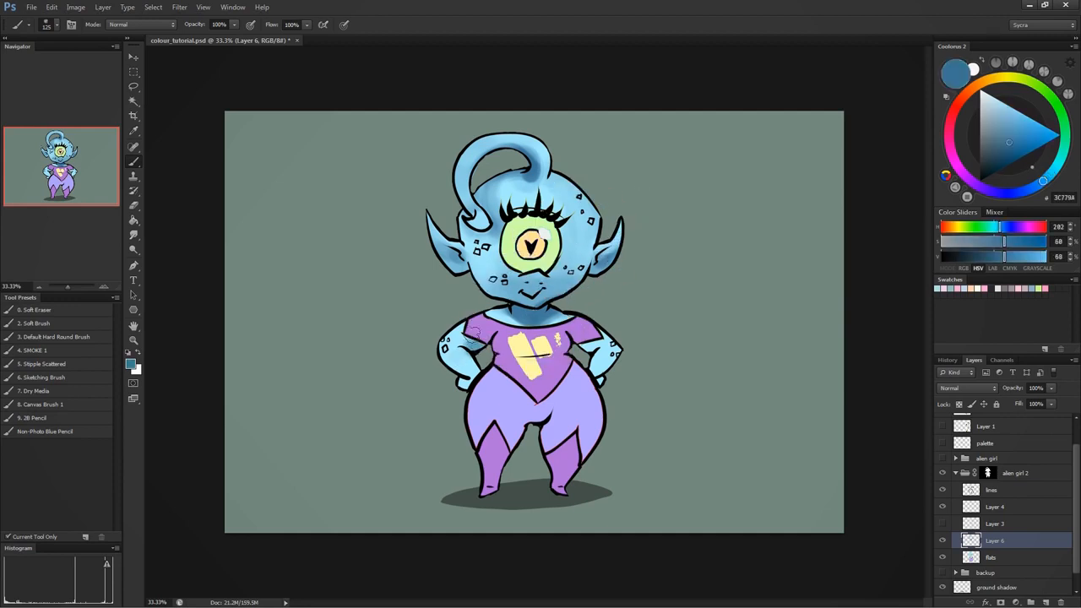
{"action": "mouse_move", "coordinate": [612, 365]}
{"action": "left_mouse_down"}
{"action": "mouse_move", "coordinate": [586, 345]}
{"action": "mouse_move", "coordinate": [624, 349]}
{"action": "mouse_move", "coordinate": [602, 367]}
{"action": "left_mouse_up"}
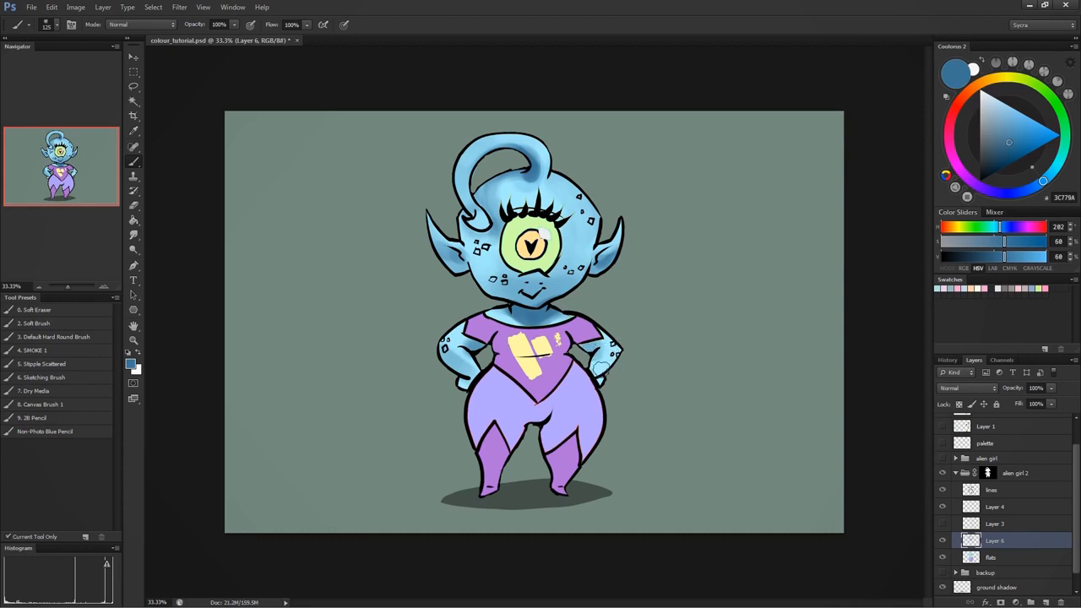
- Mix a pale cyan at hue 171°, 20% saturation, 100% brightness, and add small highlights to the face with a smaller brush
{"action": "left_click", "coordinate": [577, 205], "text": "alt"}
{"action": "left_click", "coordinate": [536, 189], "text": "alt"}
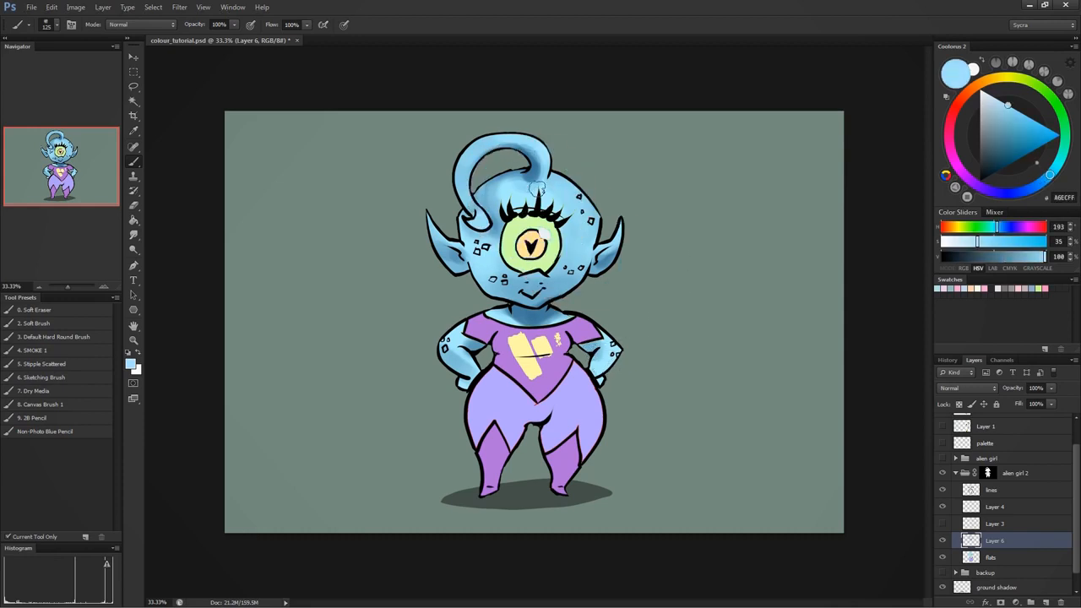
{"action": "left_click", "coordinate": [994, 98]}
{"action": "left_click_drag", "start_coordinate": [1054, 175], "coordinate": [1062, 146]}
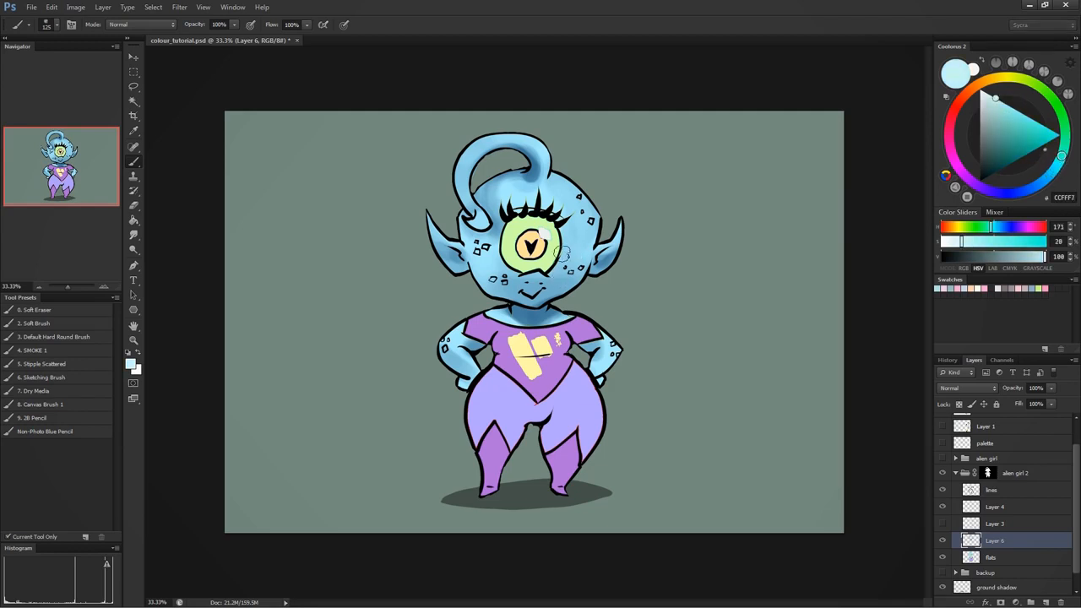
{"action": "key", "text": "bracketleft"}
{"action": "key", "text": "bracketleft"}
{"action": "key", "text": "bracketleft"}
{"action": "key", "text": "bracketleft"}
{"action": "key", "text": "bracketleft"}
{"action": "key", "text": "bracketleft"}
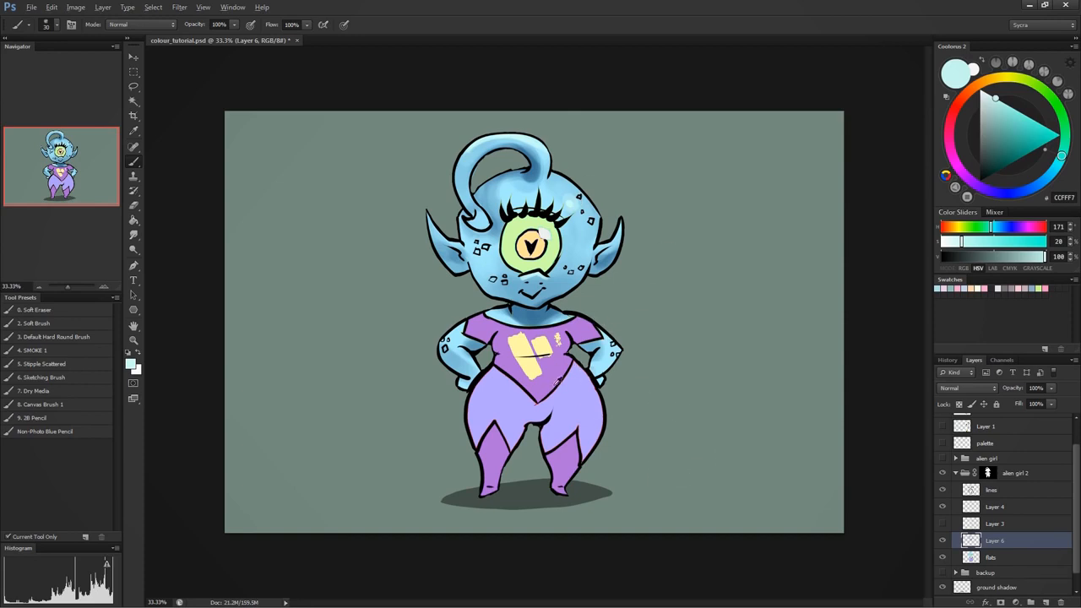
- Sample the shirt's purple, select the matching shirt and boot areas from the flats layer, and make Layer 6 active with selection edges hidden
{"action": "left_click", "coordinate": [558, 368], "text": "alt"}
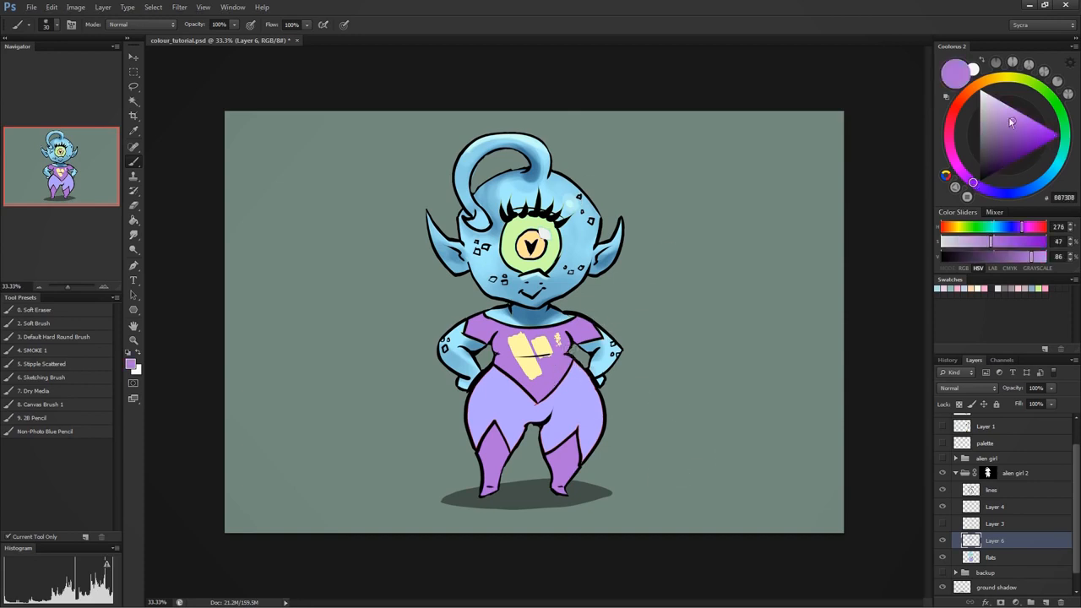
{"action": "left_click", "coordinate": [993, 559]}
{"action": "key", "text": "w"}
{"action": "left_click", "coordinate": [549, 383]}
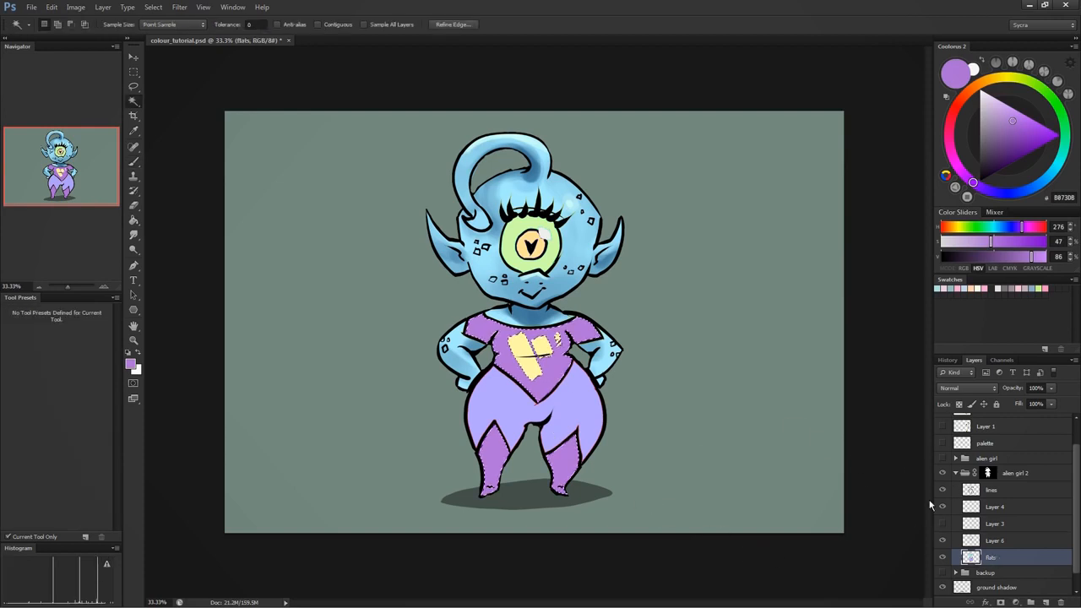
{"action": "left_click", "coordinate": [994, 541]}
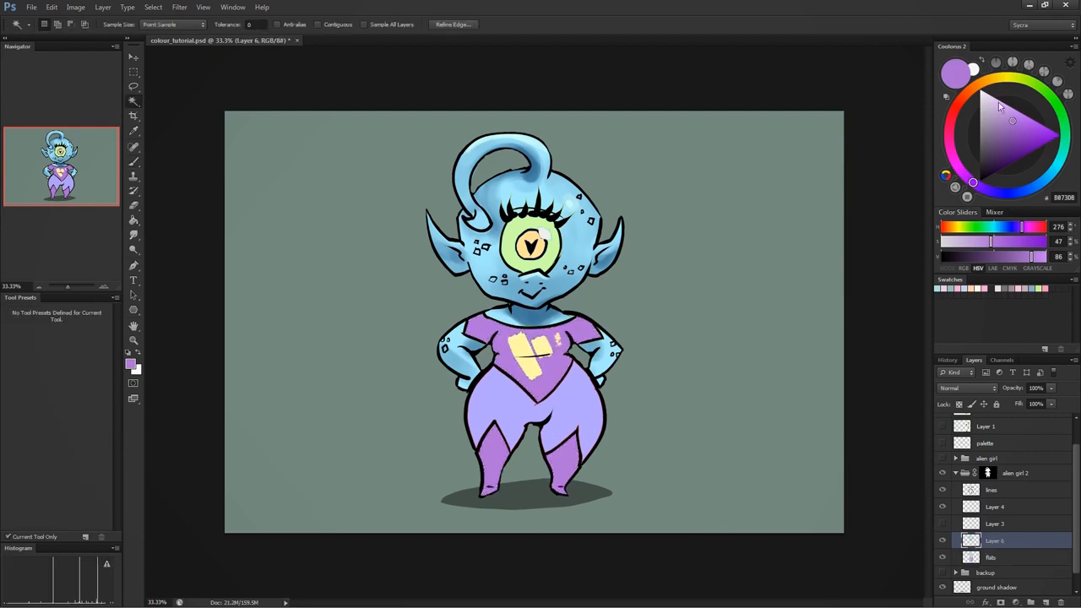
- Mix a darker purple at hue 292°, 59% saturation, 54% brightness, and brush shadows onto the shirt
{"action": "left_click", "coordinate": [968, 165]}
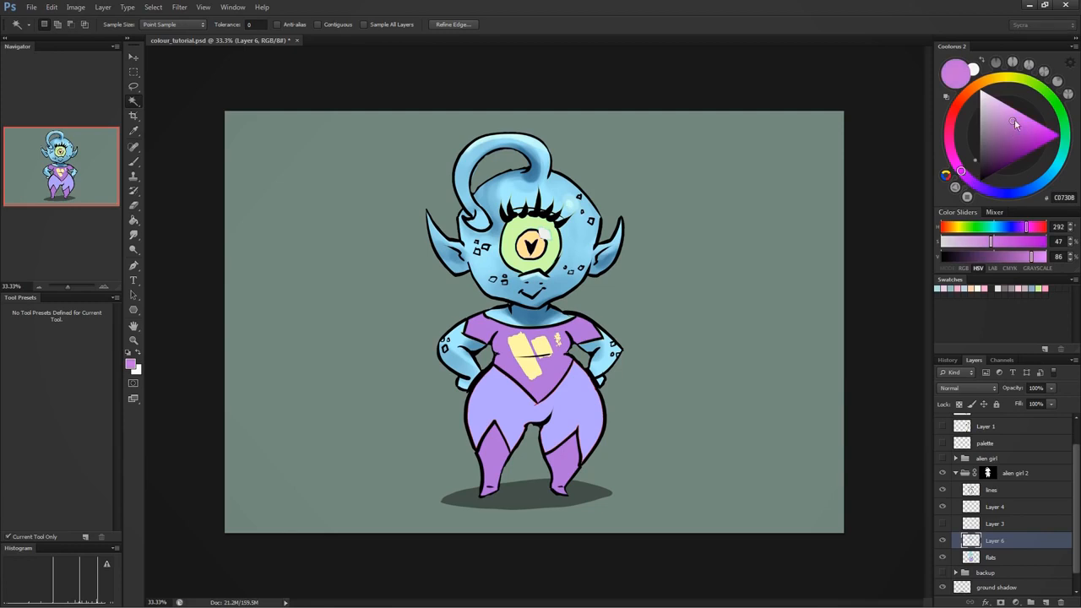
{"action": "left_click", "coordinate": [1003, 143]}
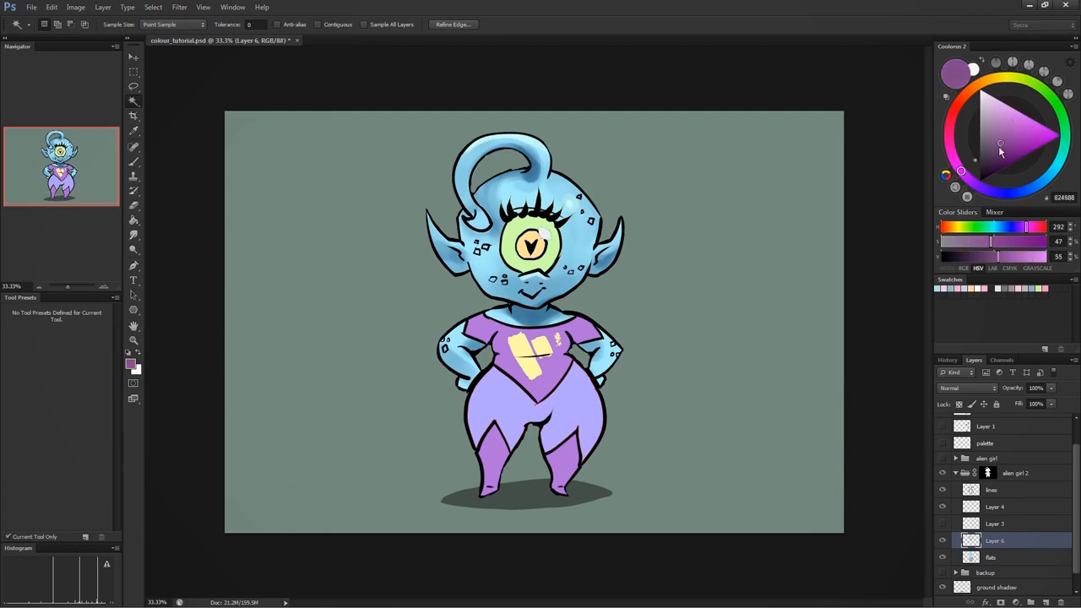
{"action": "left_click_drag", "start_coordinate": [1000, 148], "coordinate": [1005, 146]}
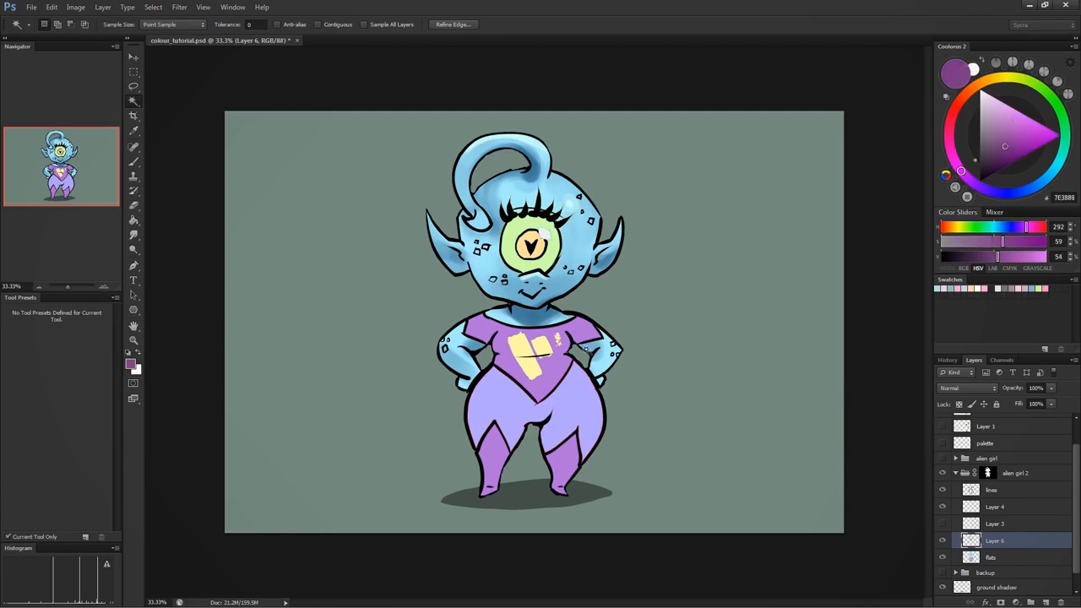
{"action": "key", "text": "b"}
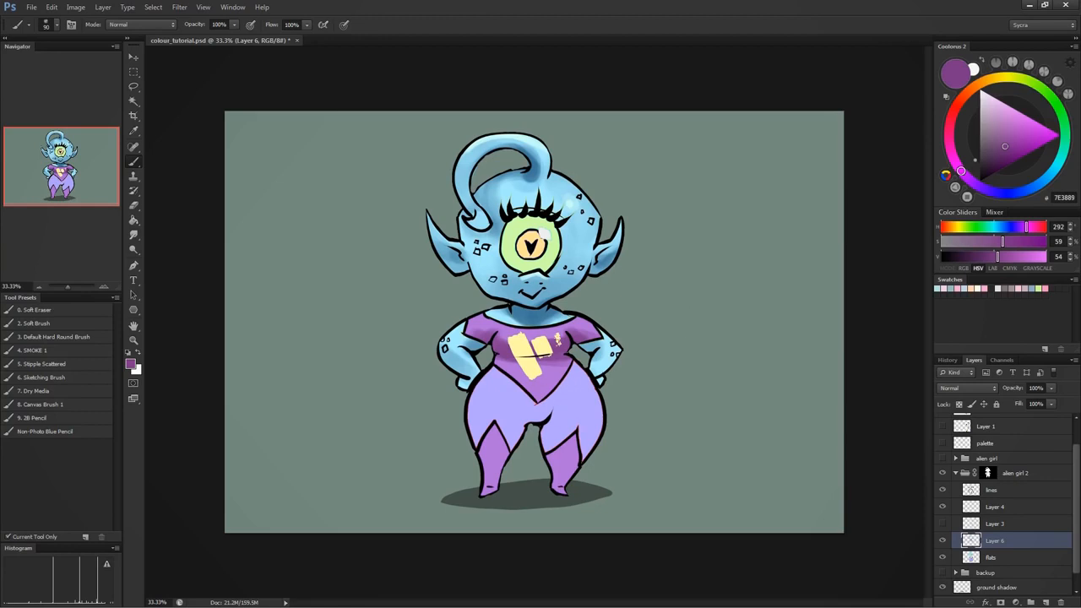
- Shade both boots with the dark purple and resample the base purple to blend the shadow edges
{"action": "left_click_drag", "start_coordinate": [492, 458], "coordinate": [490, 462]}
{"action": "left_click_drag", "start_coordinate": [563, 466], "coordinate": [560, 483]}
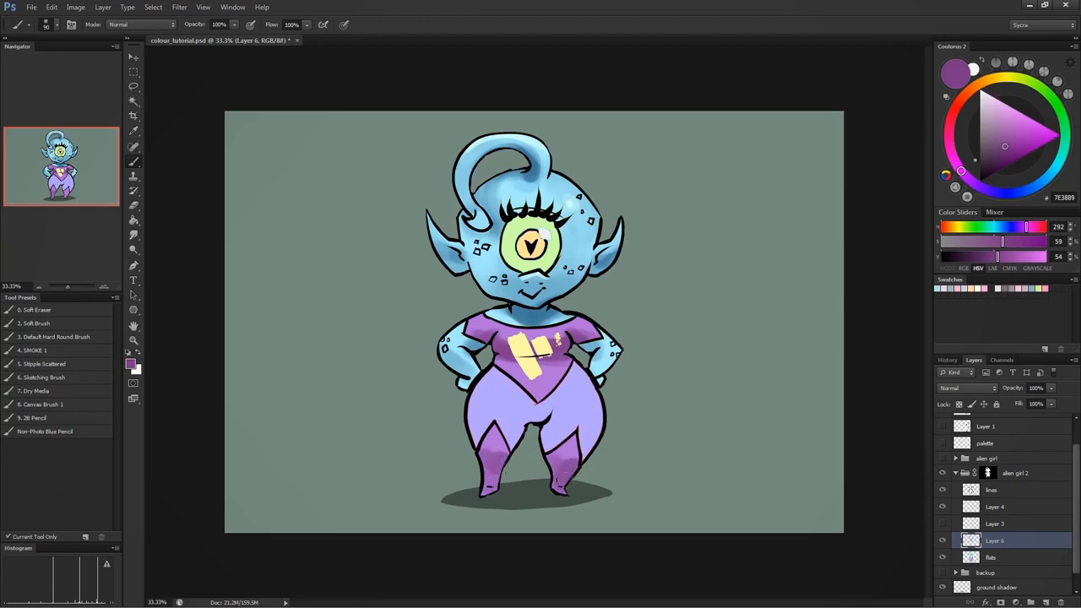
{"action": "left_click_drag", "start_coordinate": [494, 472], "coordinate": [505, 452]}
{"action": "left_click", "coordinate": [497, 434], "text": "alt"}
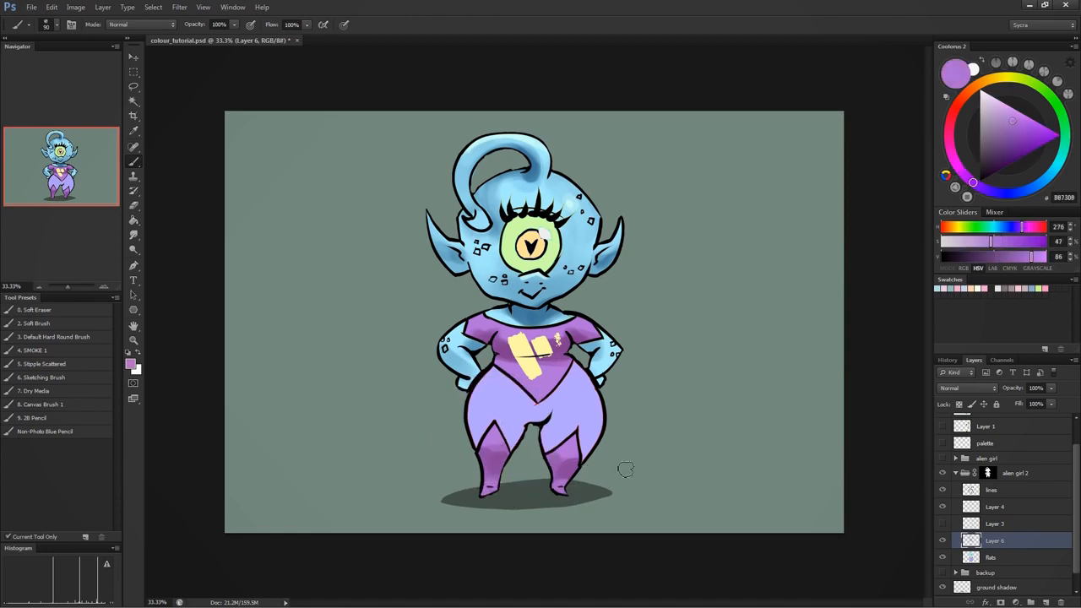
- Mix a pale lavender at hue 253°, 19% saturation, 93% brightness, highlight the lower shirt and boot tops, and blend with the base purple
{"action": "left_click", "coordinate": [558, 354], "text": "alt"}
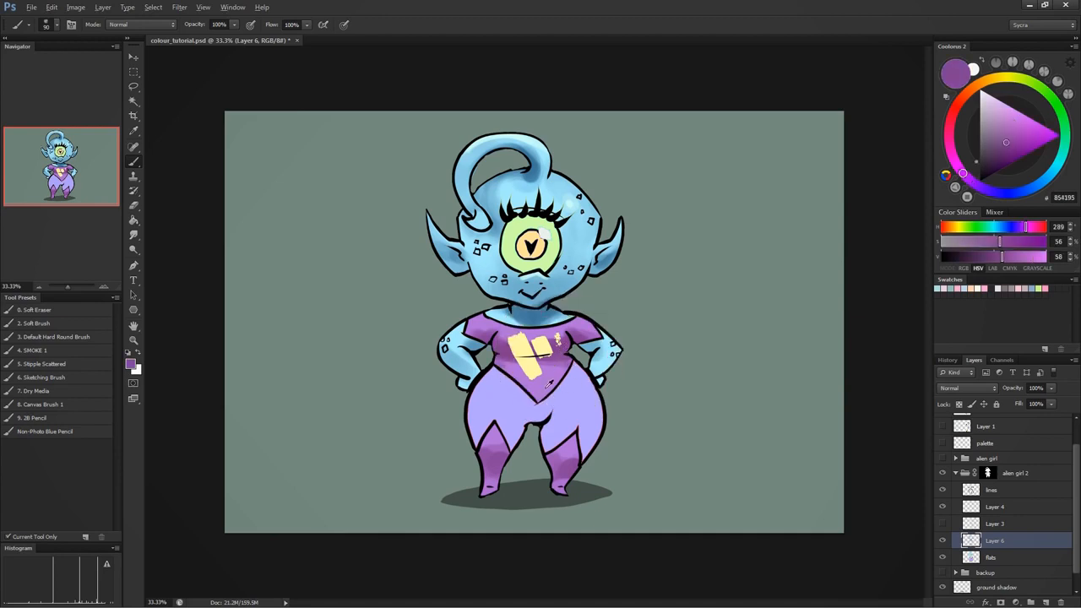
{"action": "left_click", "coordinate": [546, 383], "text": "alt"}
{"action": "left_click", "coordinate": [990, 191]}
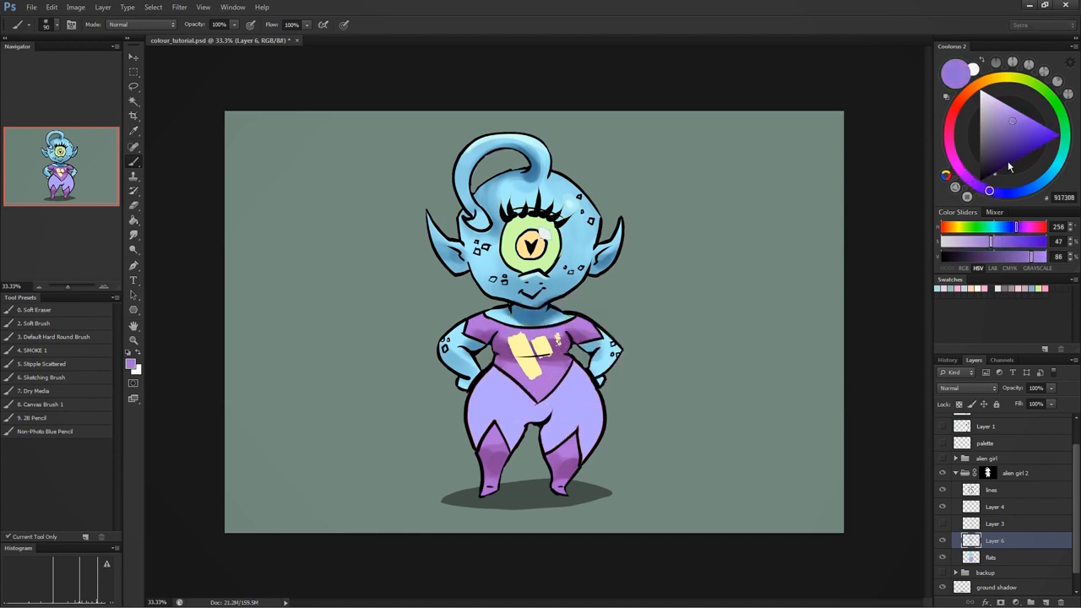
{"action": "left_click", "coordinate": [1001, 106]}
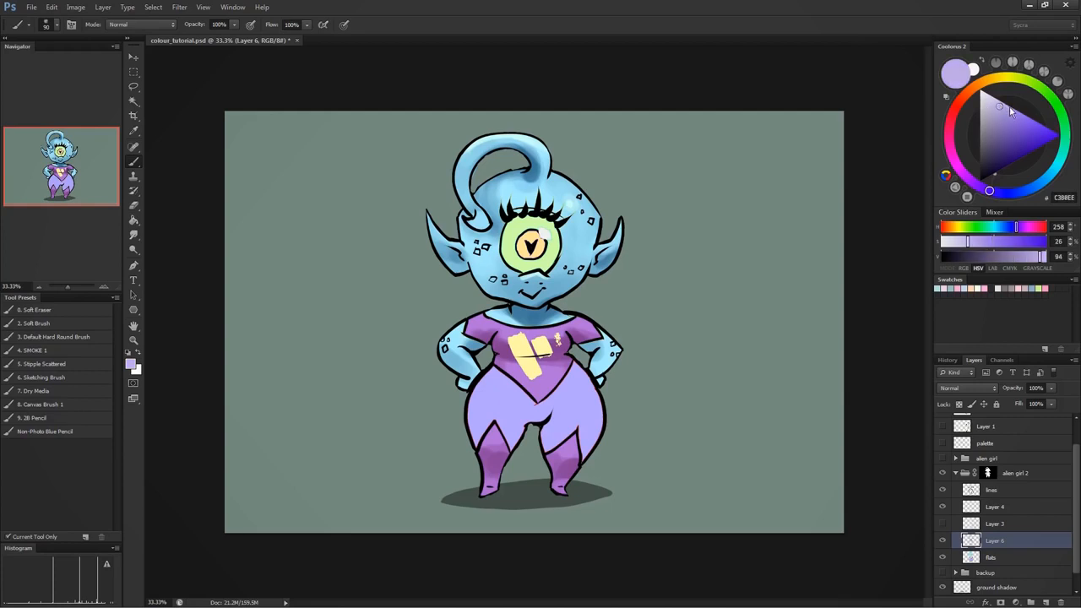
{"action": "left_click", "coordinate": [994, 109]}
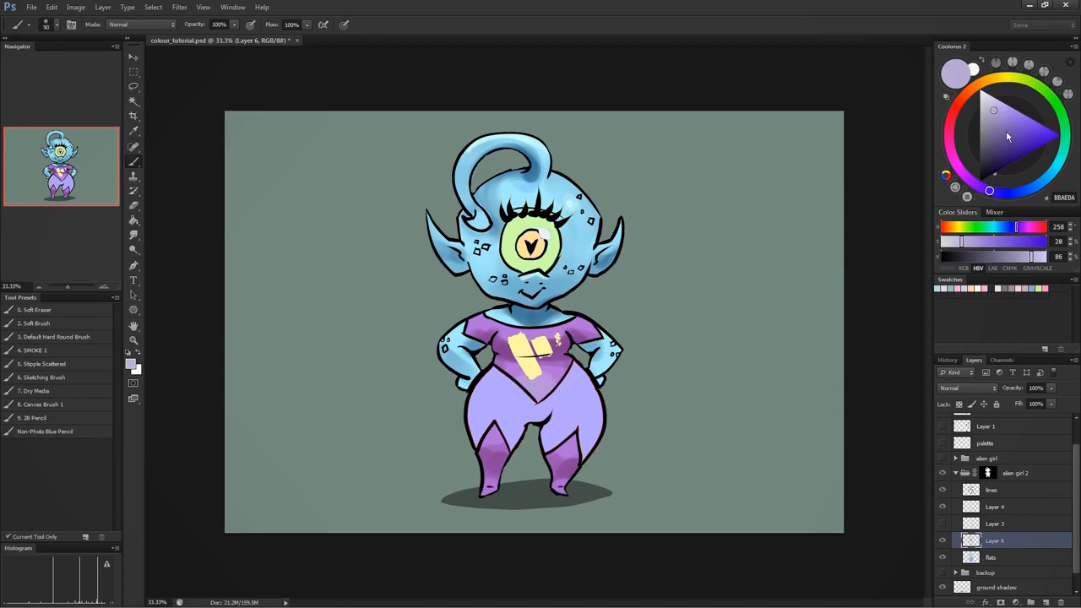
{"action": "left_click", "coordinate": [995, 104]}
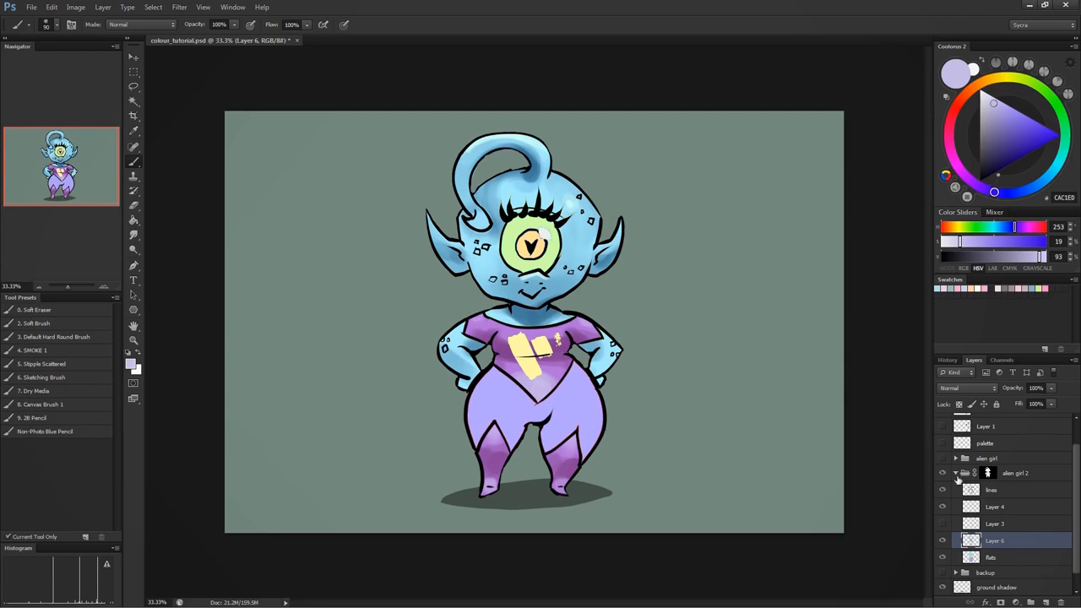
{"action": "left_click", "coordinate": [557, 370], "text": "alt"}
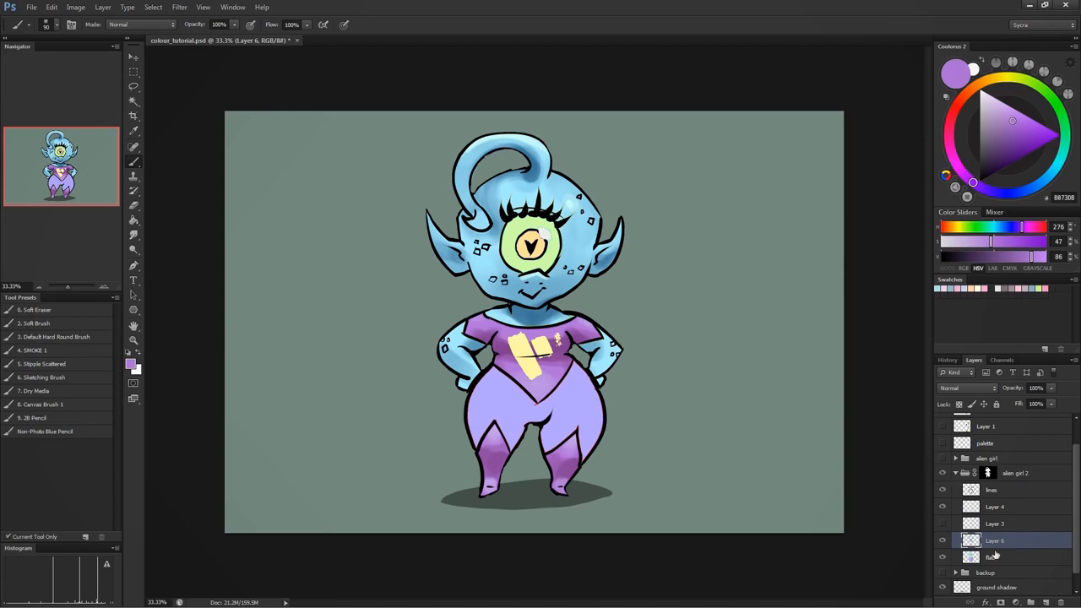
{"action": "left_click", "coordinate": [996, 555]}
{"action": "key", "text": "w"}
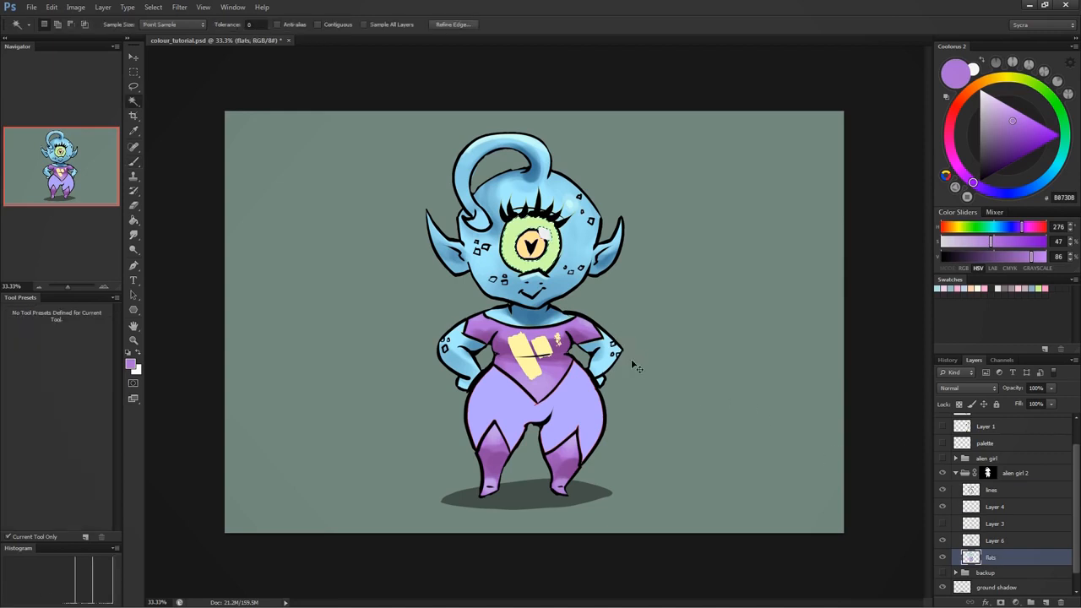
{"action": "key", "text": "ctrl+d"}
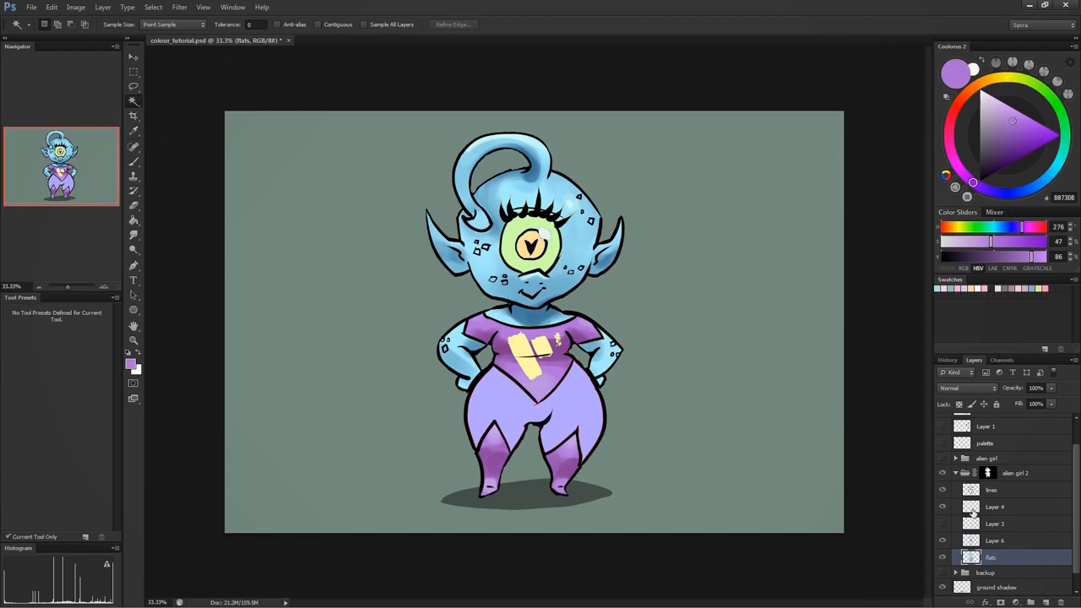
{"action": "left_click", "coordinate": [998, 544]}
{"action": "left_click", "coordinate": [546, 253]}
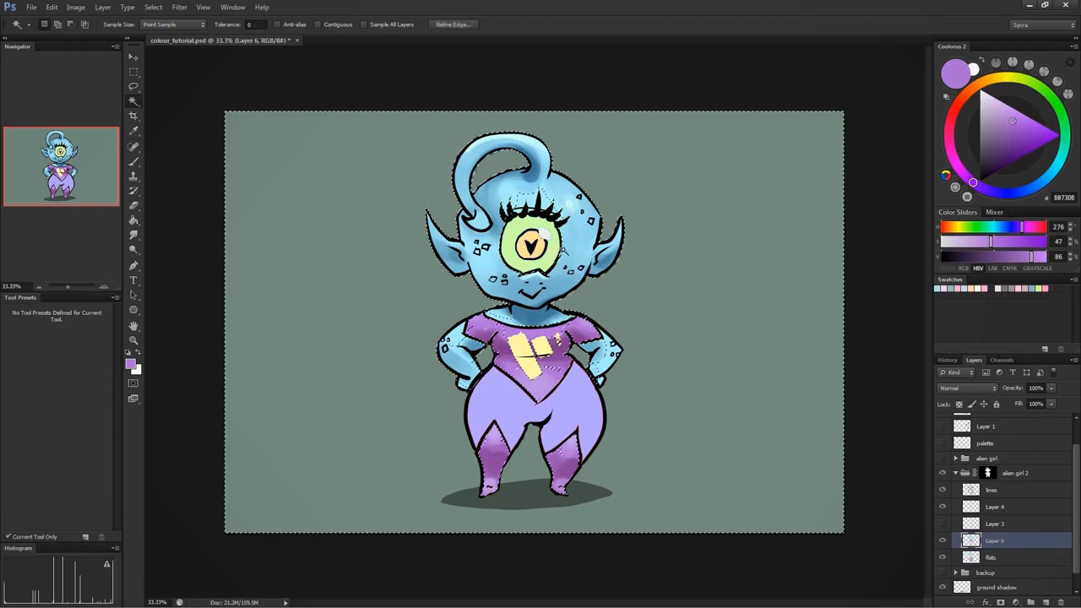
{"action": "key", "text": "ctrl+d"}
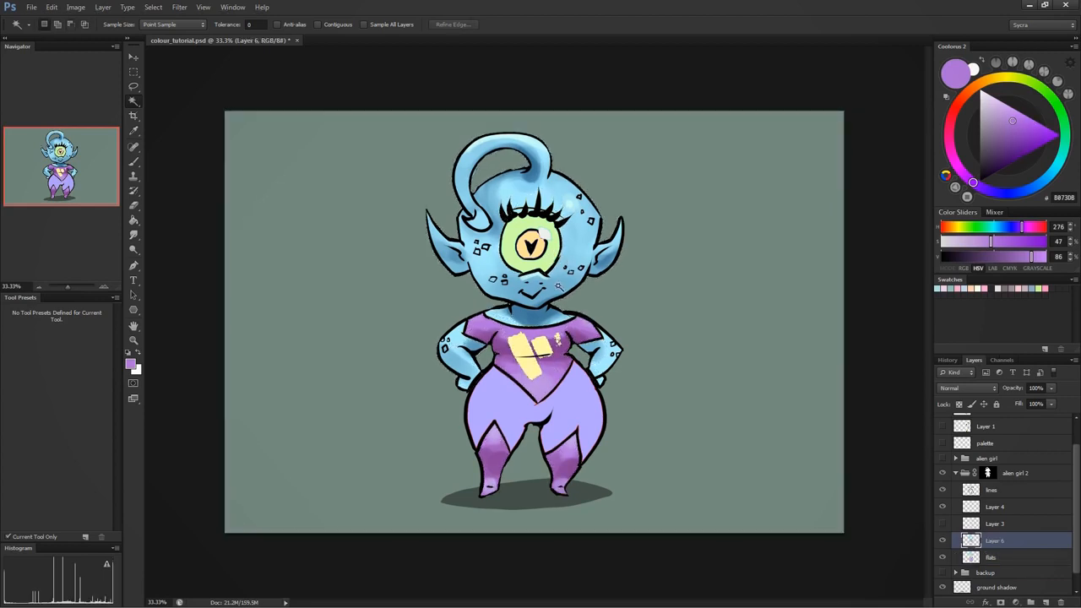
- Sample the eye's light green and mix a darker green at hue 109°, 53% saturation, 71% brightness for its shadow
{"action": "key", "text": "b"}
{"action": "left_click", "coordinate": [553, 252], "text": "alt"}
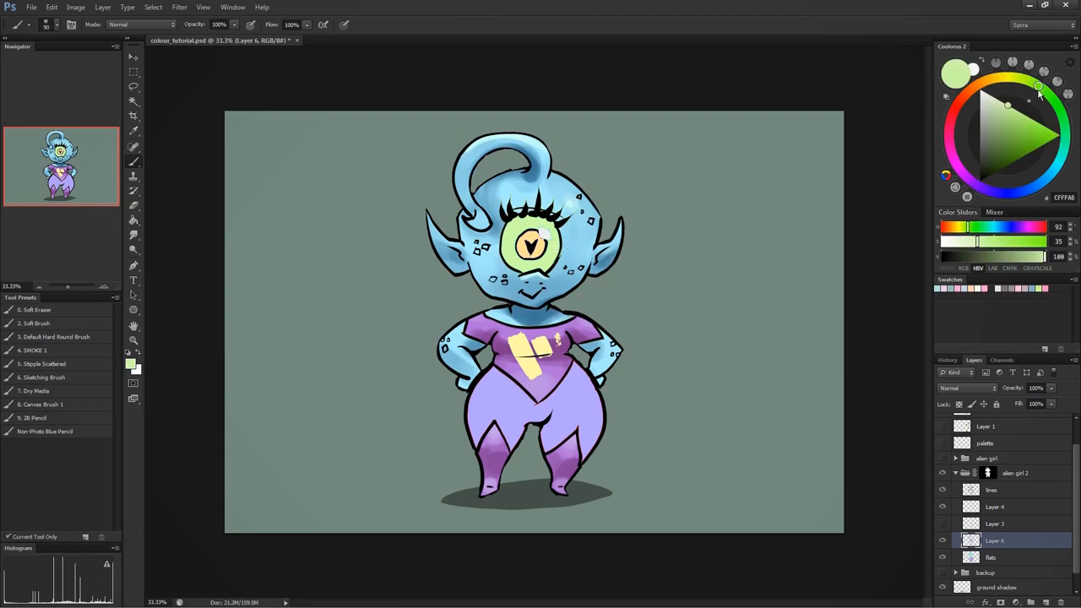
{"action": "left_click_drag", "start_coordinate": [1039, 93], "coordinate": [1052, 98]}
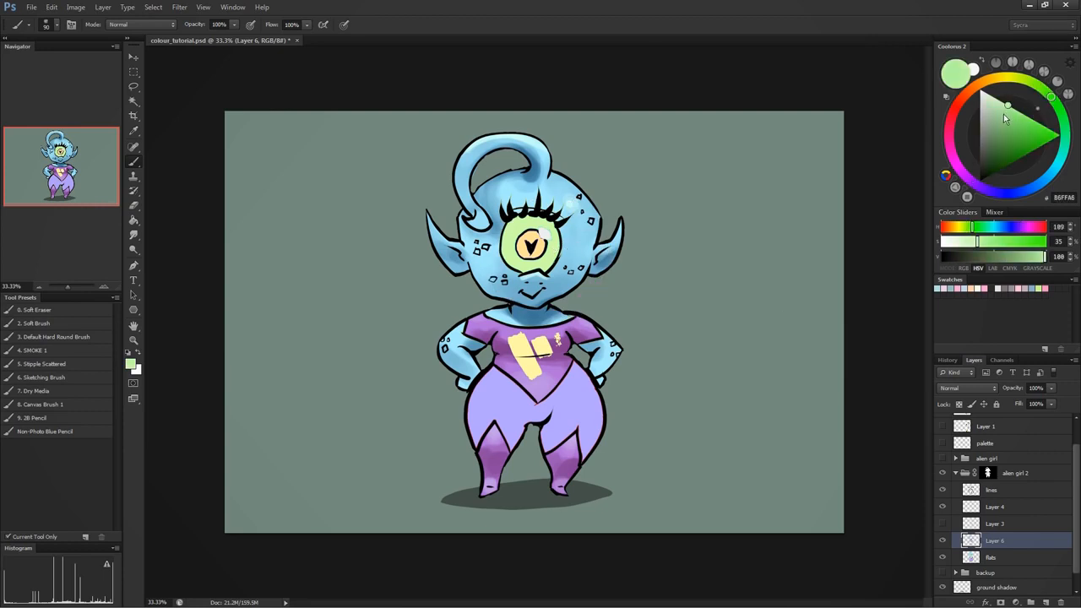
{"action": "left_click_drag", "start_coordinate": [1000, 135], "coordinate": [1008, 133]}
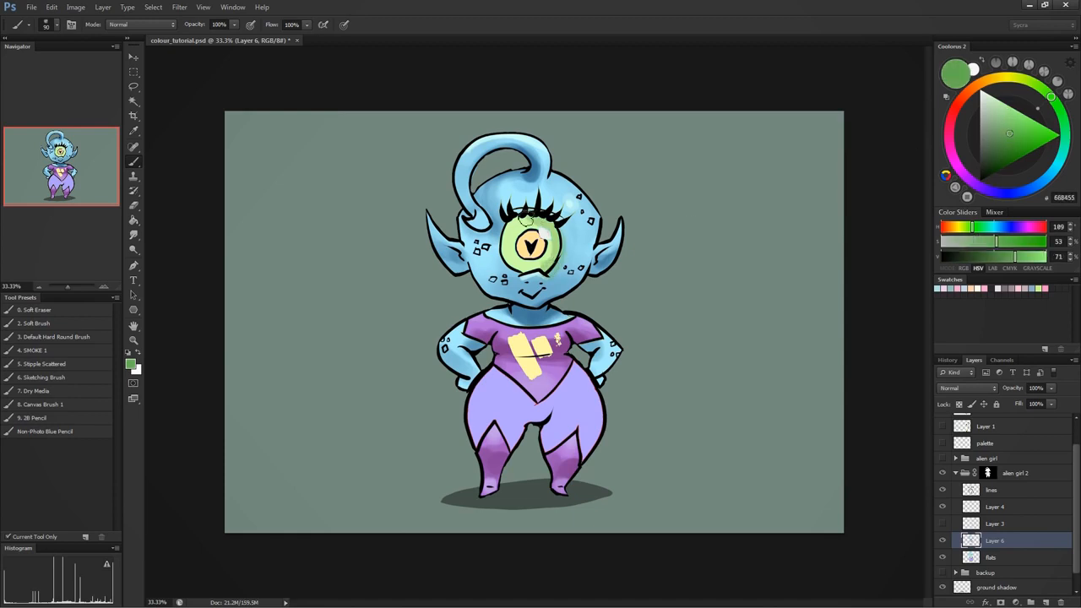
- Select the green eye area from the flats layer, make Layer 6 active, and brush the dark green shadow onto the eye
{"action": "key", "text": "alt+bracketleft"}
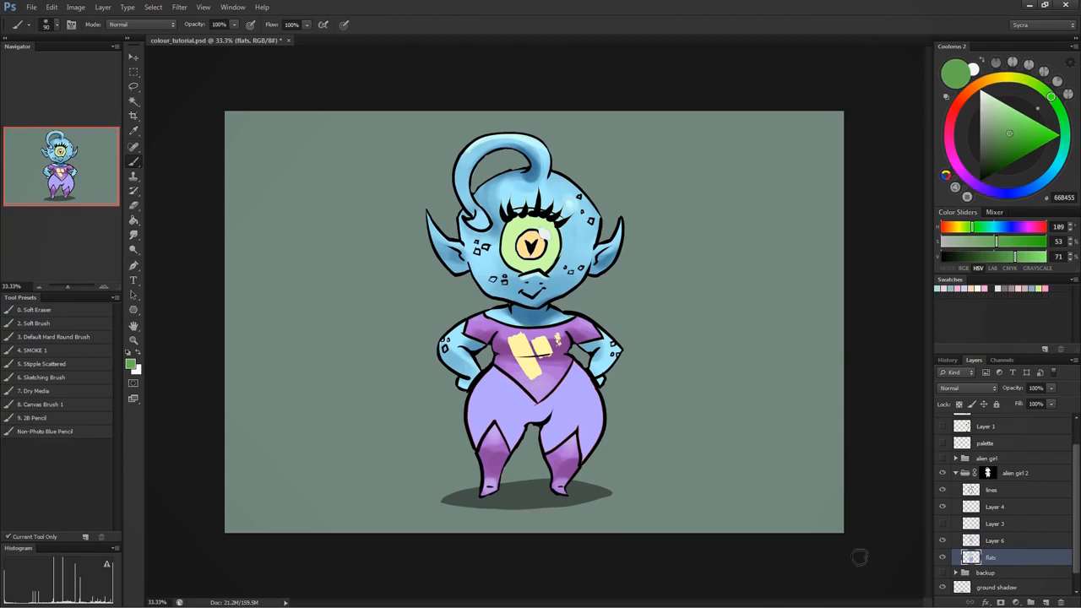
{"action": "key", "text": "w"}
{"action": "left_click", "coordinate": [588, 249]}
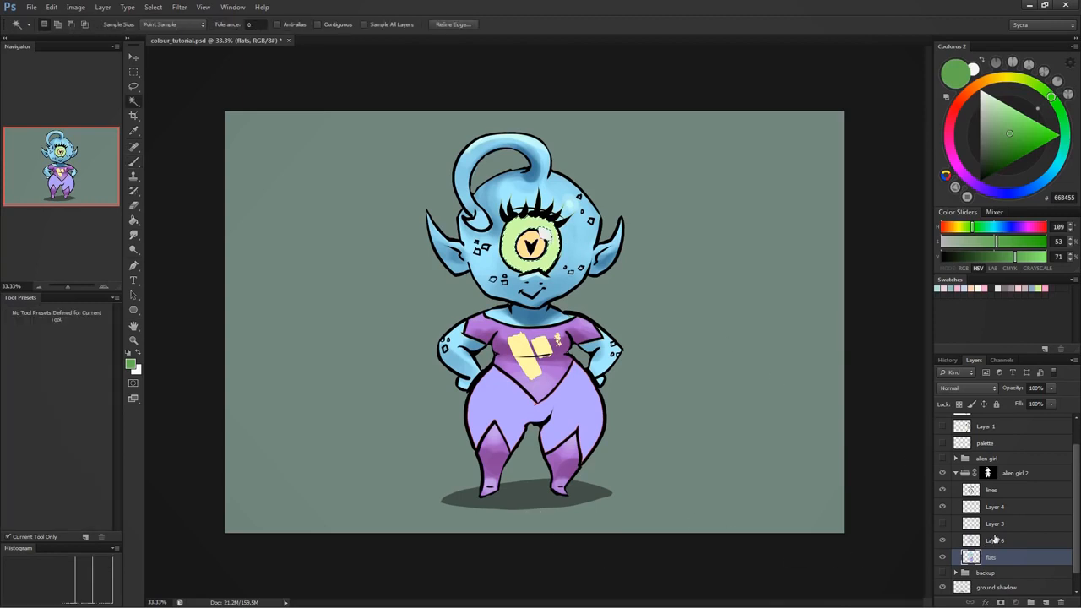
{"action": "key", "text": "alt+bracketright"}
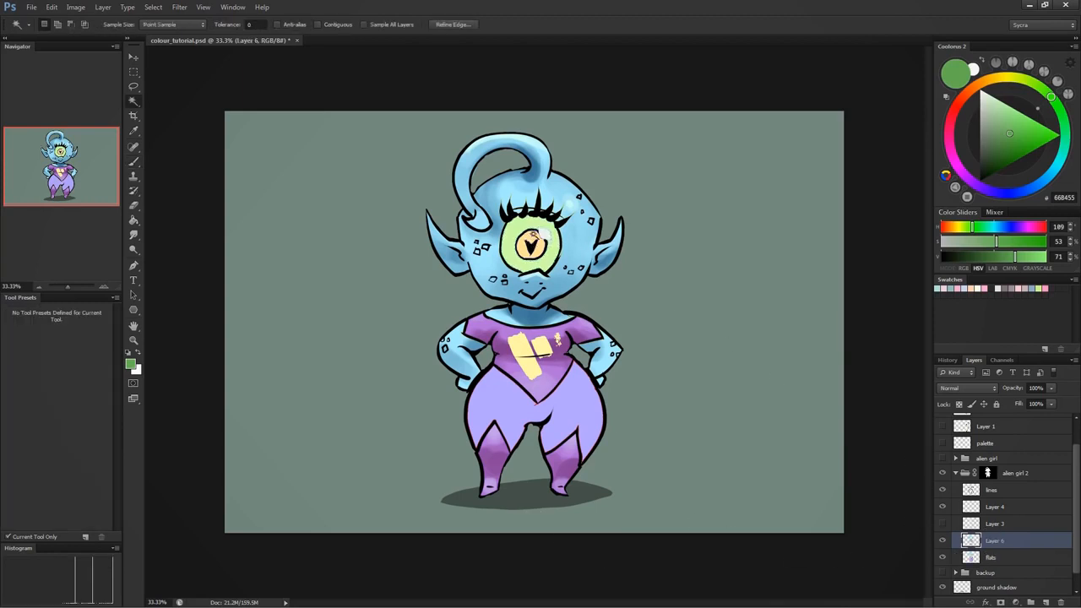
{"action": "key", "text": "b"}
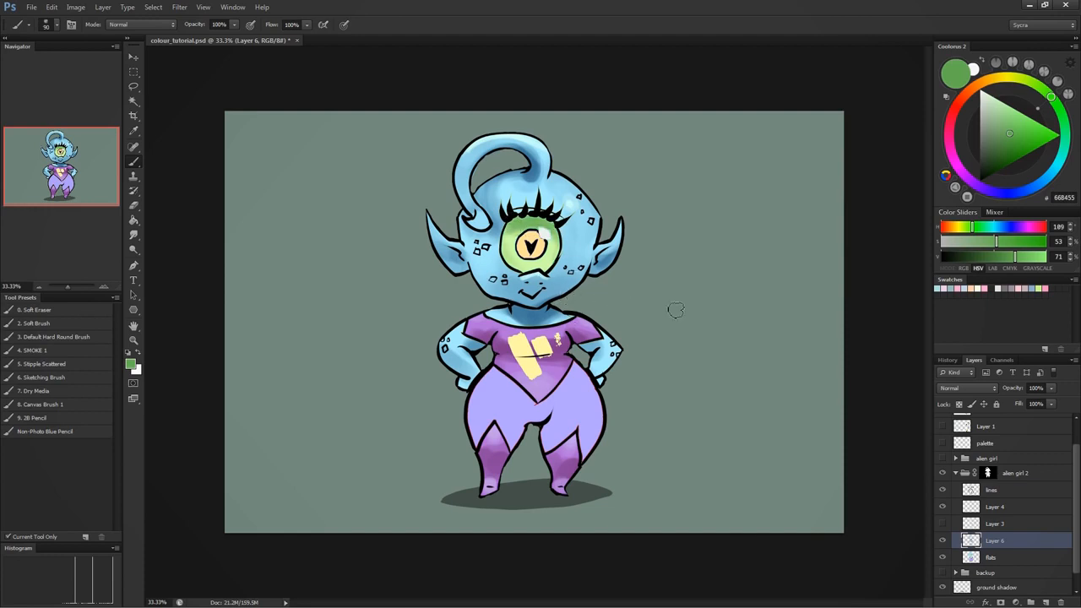
- Sample the eye's light green, mix a pale green at hue 118°, 13% saturation, 92% brightness, and highlight the eye
{"action": "left_click", "coordinate": [537, 263], "text": "alt"}
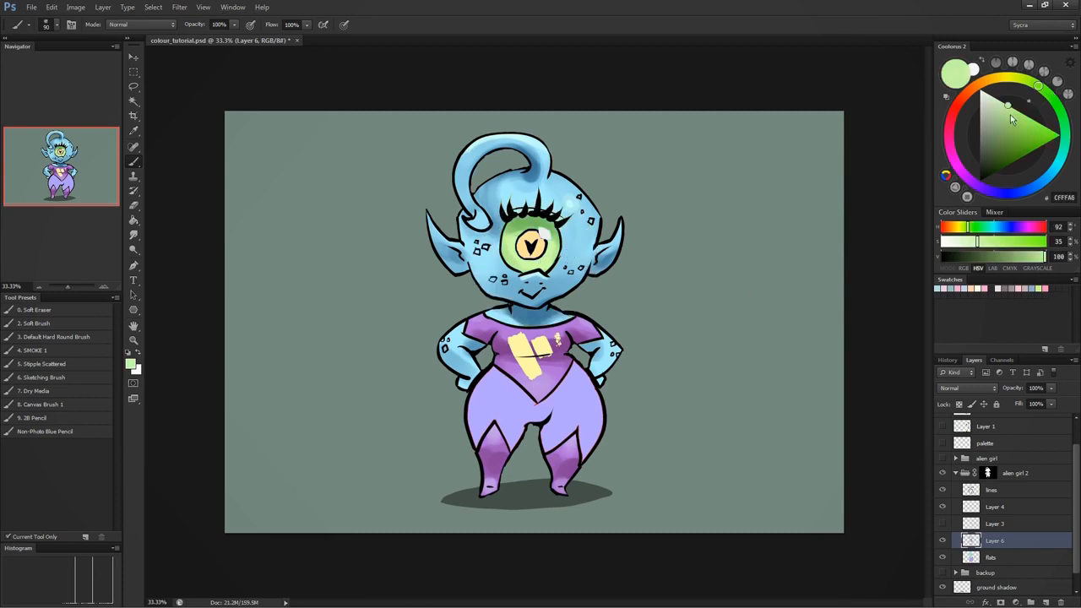
{"action": "left_click_drag", "start_coordinate": [1039, 91], "coordinate": [1020, 89]}
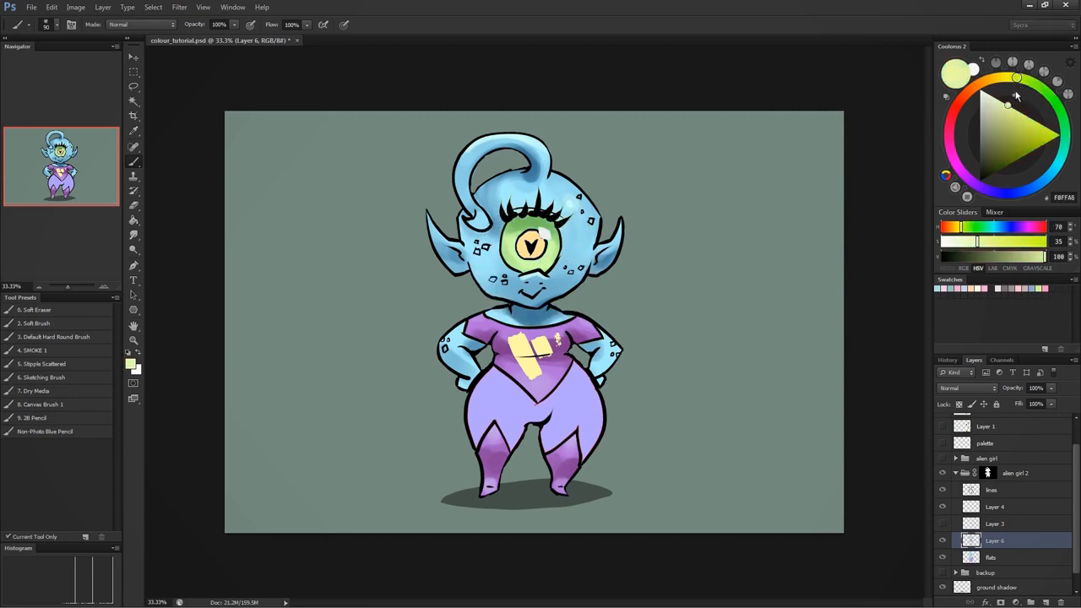
{"action": "left_click", "coordinate": [1046, 97]}
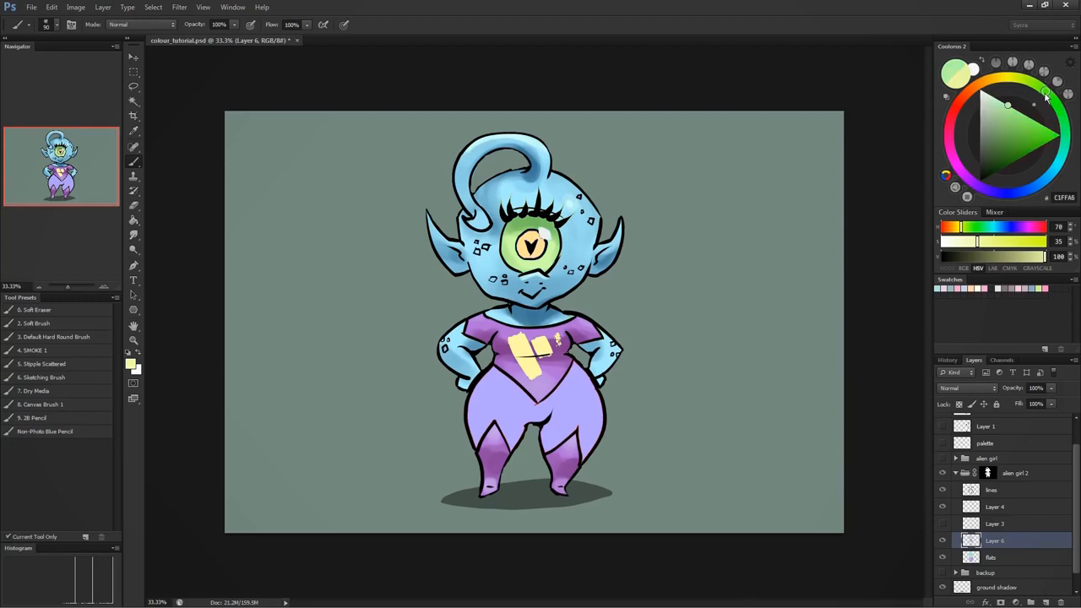
{"action": "mouse_move", "coordinate": [1048, 100]}
{"action": "left_mouse_down"}
{"action": "mouse_move", "coordinate": [1038, 85]}
{"action": "mouse_move", "coordinate": [1058, 113]}
{"action": "mouse_move", "coordinate": [989, 102]}
{"action": "left_mouse_up"}
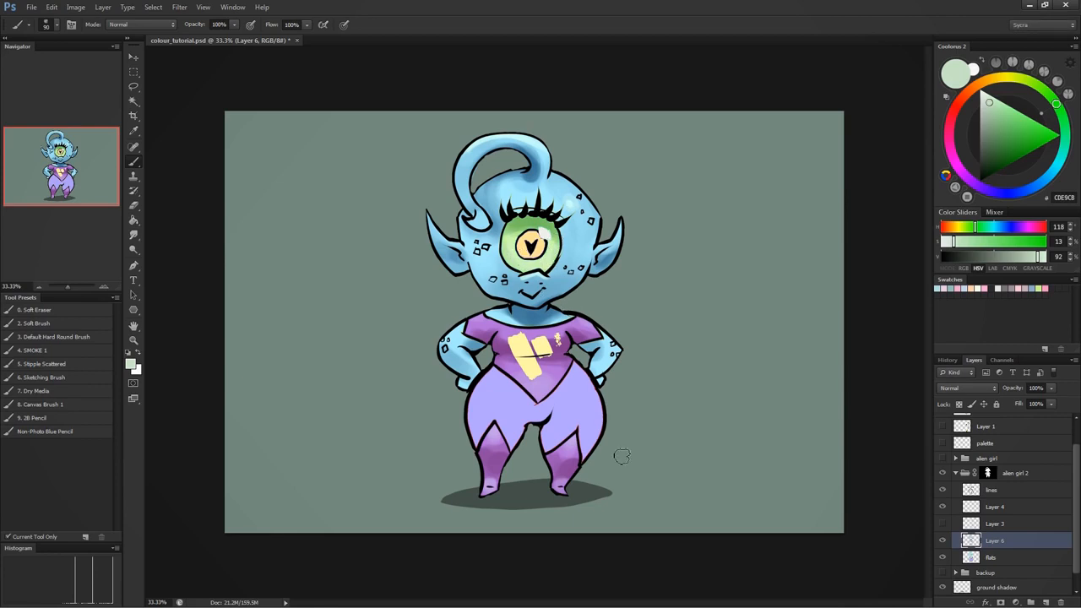
- Sample the shirt emblem's yellow, mix an orange at hue 33°, 53% saturation, 81% brightness, and shade the emblem on the flats layer
{"action": "left_click", "coordinate": [524, 353], "text": "alt"}
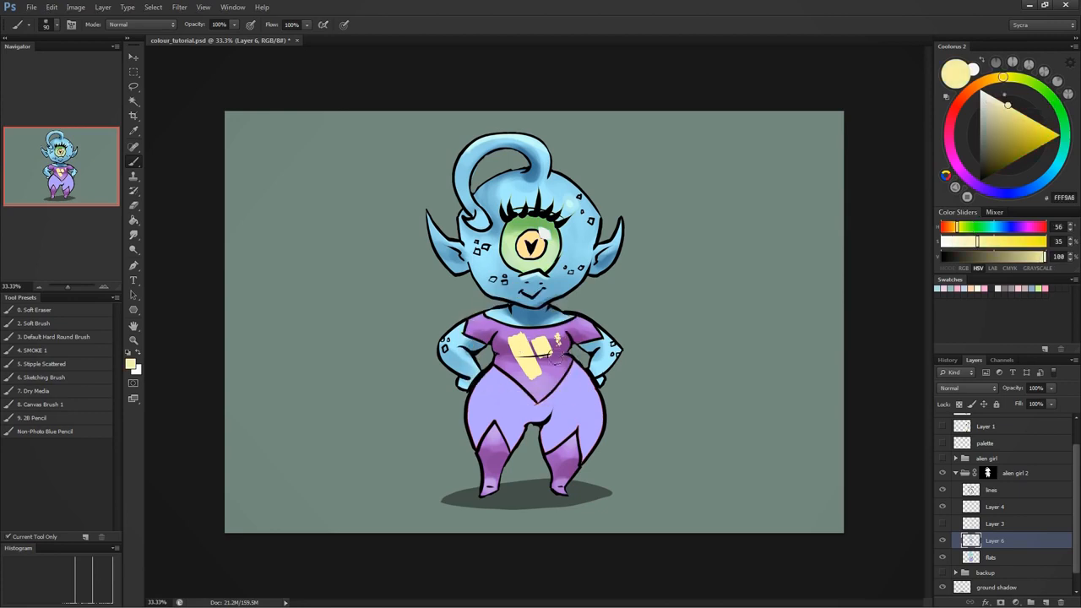
{"action": "left_click", "coordinate": [993, 559]}
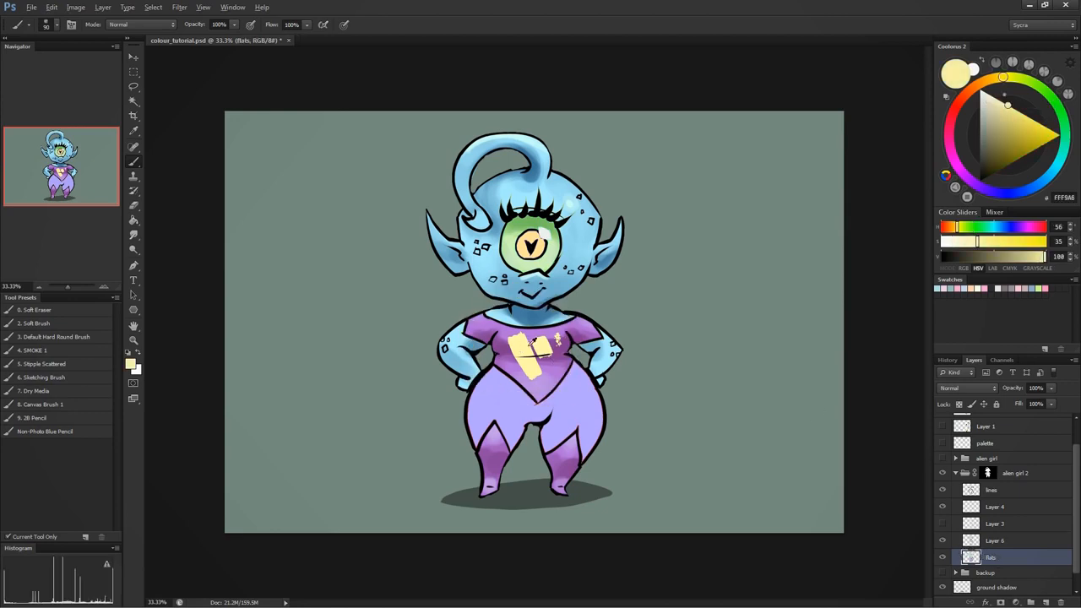
{"action": "left_click_drag", "start_coordinate": [1001, 82], "coordinate": [986, 83]}
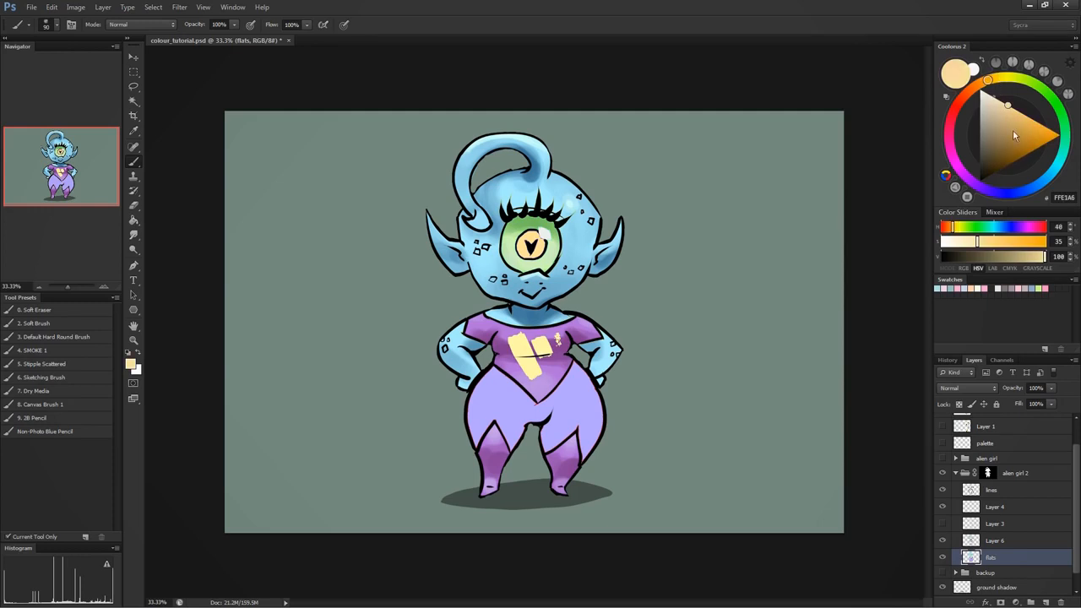
{"action": "left_click_drag", "start_coordinate": [1013, 129], "coordinate": [1011, 127]}
{"action": "left_click_drag", "start_coordinate": [985, 90], "coordinate": [979, 84]}
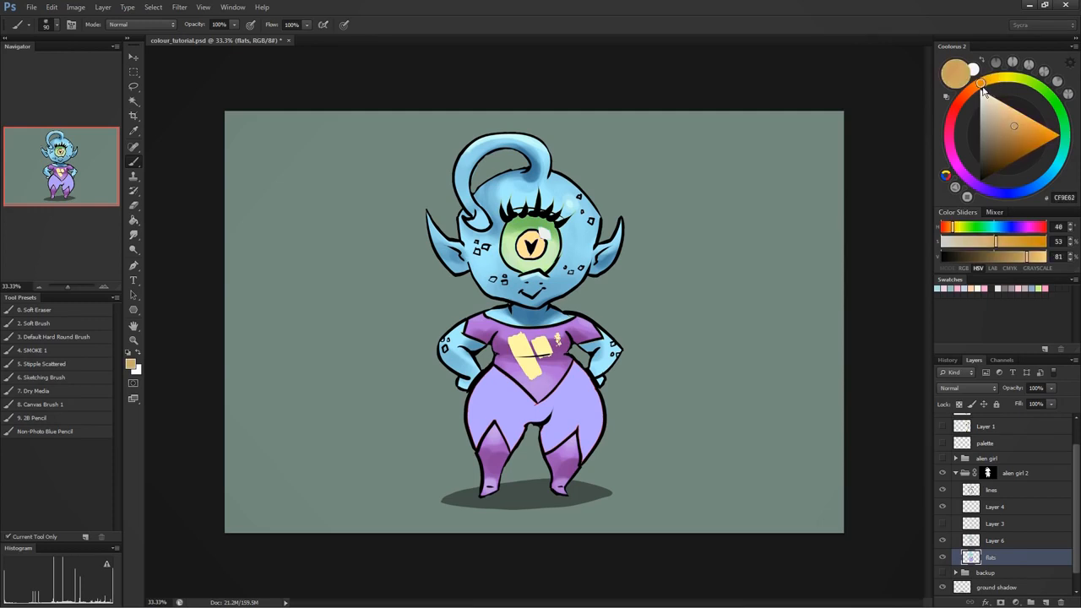
{"action": "mouse_move", "coordinate": [517, 367]}
{"action": "left_mouse_down"}
{"action": "mouse_move", "coordinate": [518, 349]}
{"action": "mouse_move", "coordinate": [542, 357]}
{"action": "mouse_move", "coordinate": [545, 386]}
{"action": "mouse_move", "coordinate": [520, 355]}
{"action": "mouse_move", "coordinate": [534, 358]}
{"action": "left_mouse_up"}
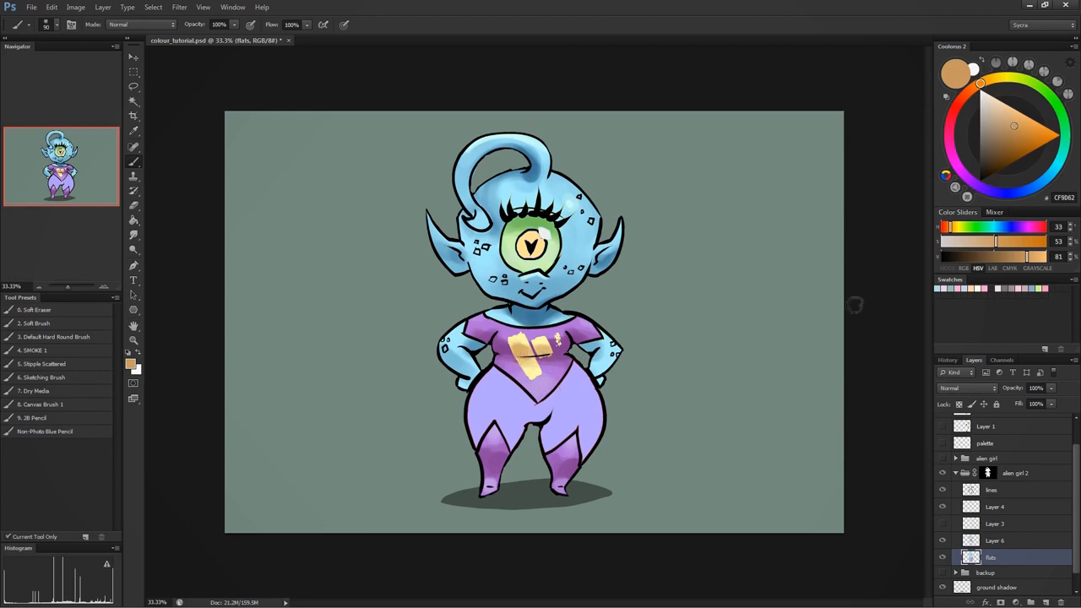
- Sample the emblem's yellow and mix a pale yellow-green highlight at hue 71°, 14% saturation, 91% brightness, with the brush reduced to 45
{"action": "left_click", "coordinate": [532, 371], "text": "alt"}
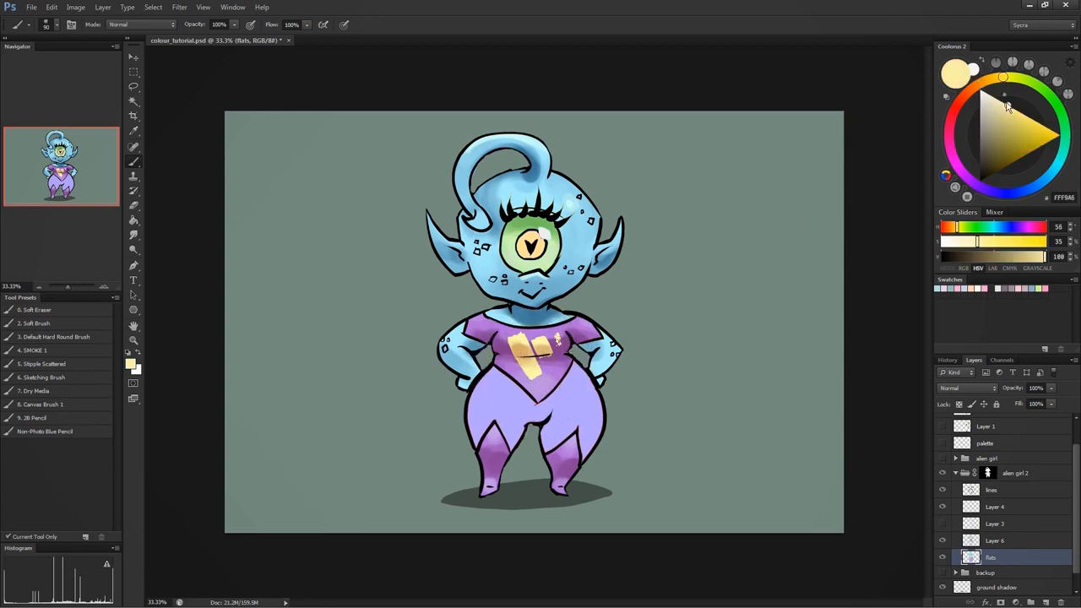
{"action": "left_click_drag", "start_coordinate": [1002, 78], "coordinate": [1018, 78]}
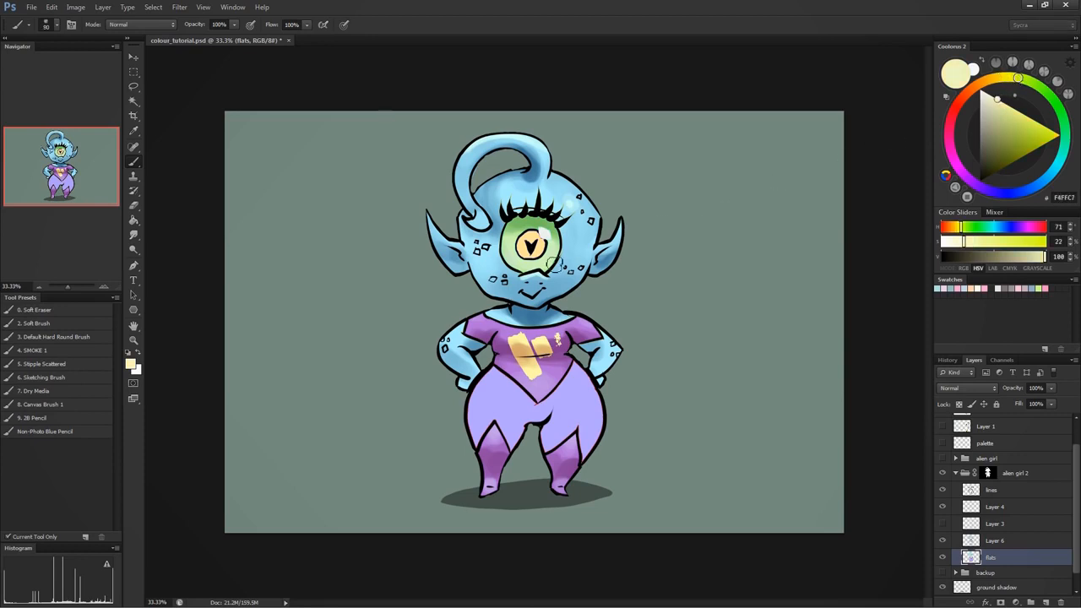
{"action": "left_click", "coordinate": [991, 103]}
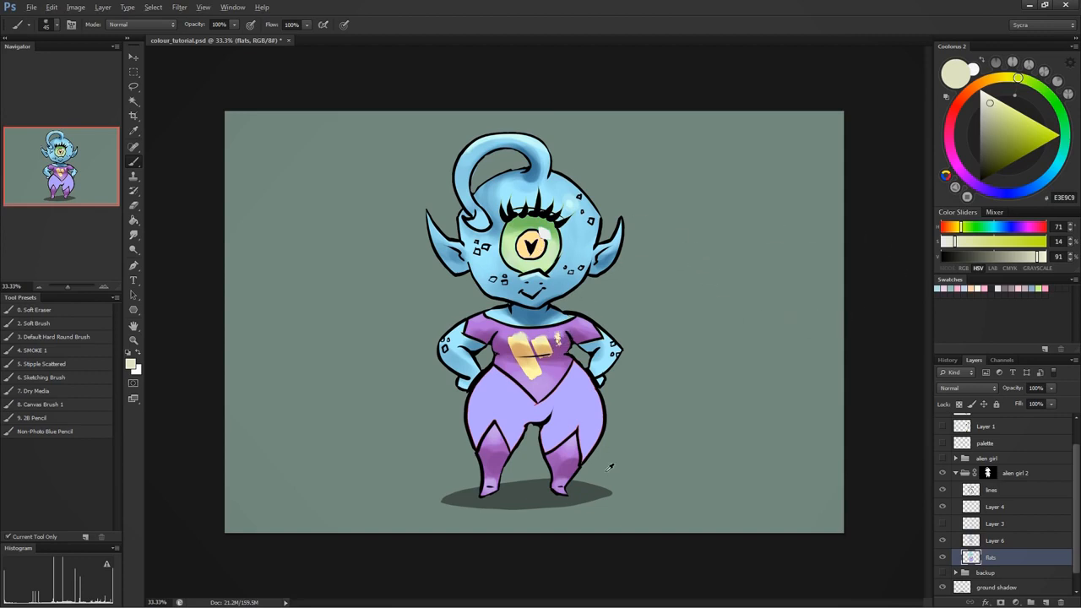
- Sample the trousers' lavender, mix a purple at hue 274°, 53% saturation, 57% brightness, and shade the trousers with the brush at 80
{"action": "left_click", "coordinate": [584, 393], "text": "alt"}
{"action": "left_click_drag", "start_coordinate": [999, 193], "coordinate": [973, 182]}
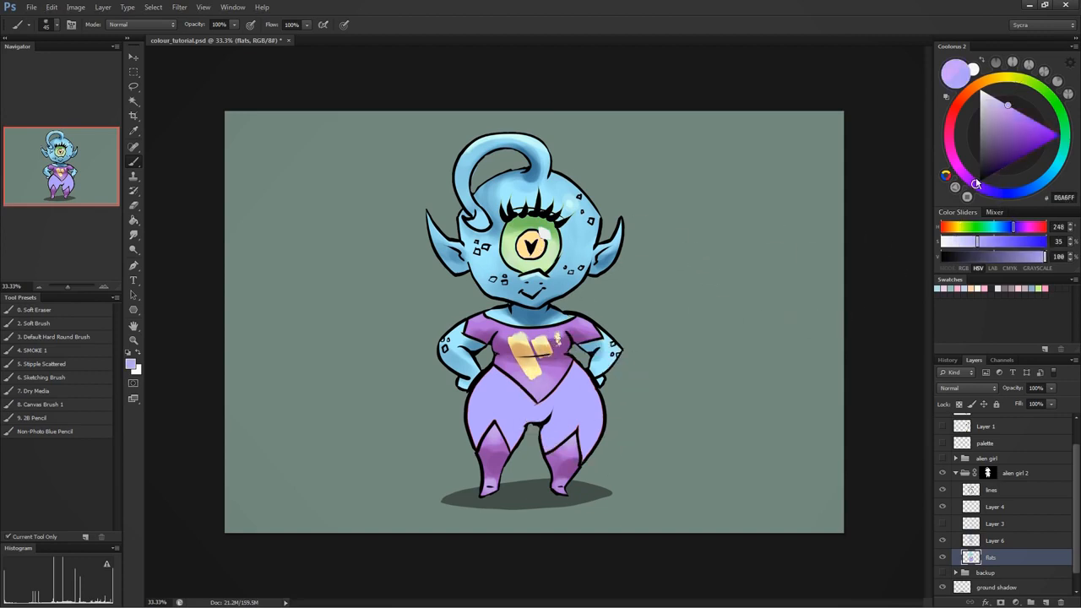
{"action": "left_click_drag", "start_coordinate": [1004, 119], "coordinate": [1003, 142]}
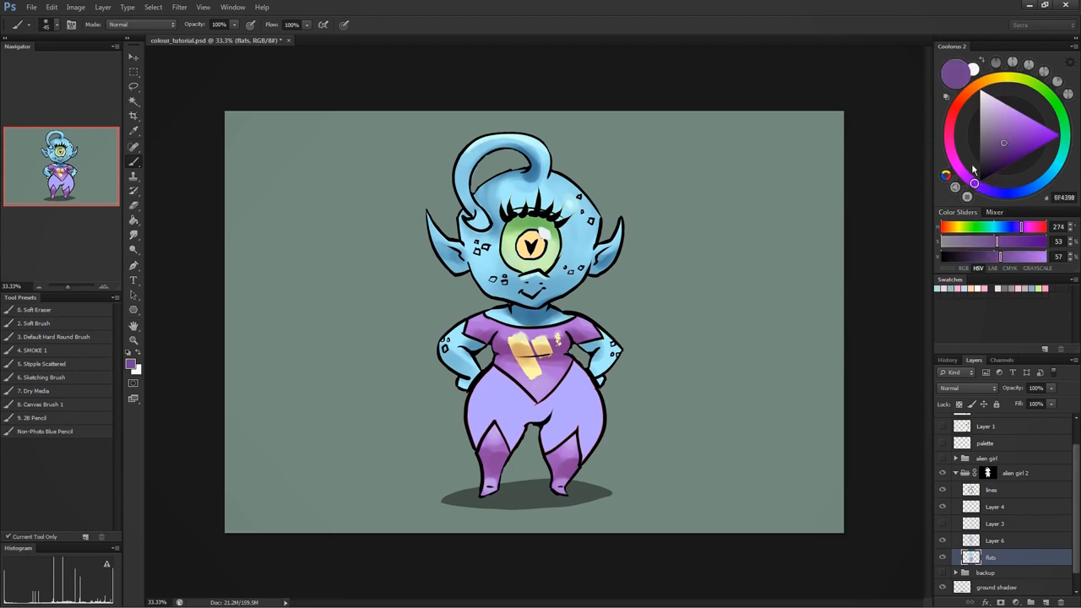
{"action": "mouse_move", "coordinate": [537, 406]}
{"action": "left_mouse_down"}
{"action": "mouse_move", "coordinate": [557, 443]}
{"action": "mouse_move", "coordinate": [593, 429]}
{"action": "mouse_move", "coordinate": [590, 388]}
{"action": "mouse_move", "coordinate": [586, 456]}
{"action": "mouse_move", "coordinate": [559, 443]}
{"action": "mouse_move", "coordinate": [585, 443]}
{"action": "left_mouse_up"}
{"action": "mouse_move", "coordinate": [506, 434]}
{"action": "left_mouse_down"}
{"action": "mouse_move", "coordinate": [495, 469]}
{"action": "mouse_move", "coordinate": [473, 419]}
{"action": "mouse_move", "coordinate": [485, 382]}
{"action": "left_mouse_up"}
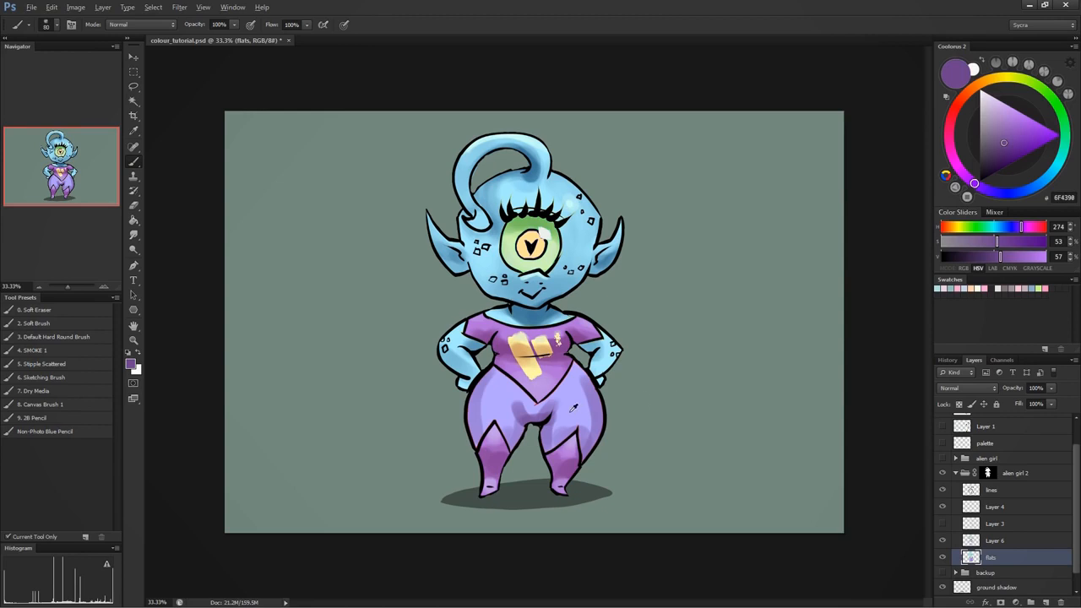
- Resample the trousers' lavender, mix a pale blue at hue 221°, 12% saturation, 91% brightness, and highlight both thighs
{"action": "left_click", "coordinate": [584, 389], "text": "alt"}
{"action": "left_click", "coordinate": [1005, 111]}
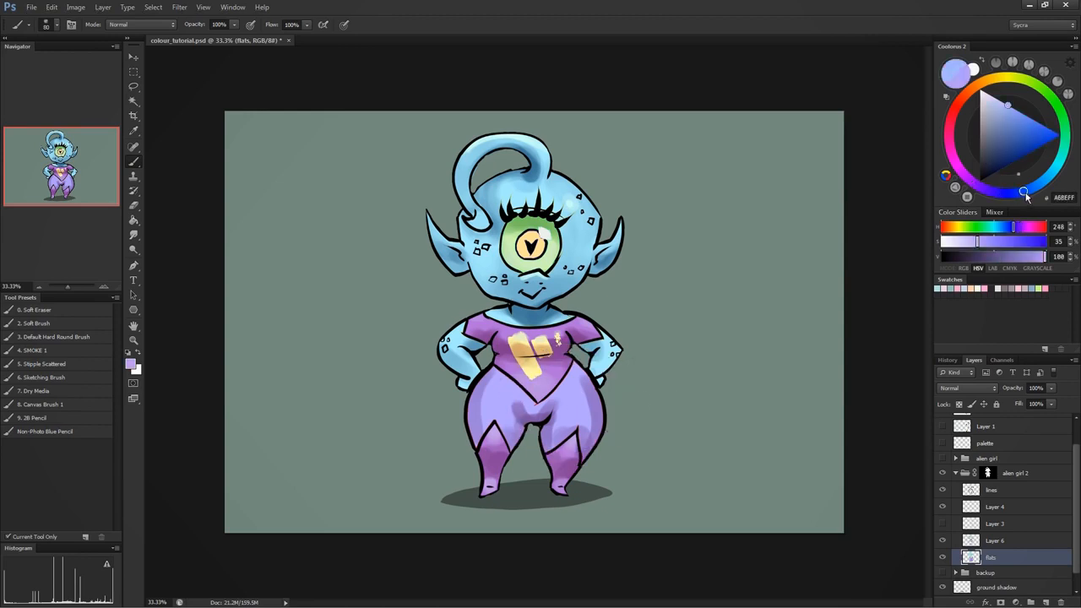
{"action": "left_click", "coordinate": [990, 102]}
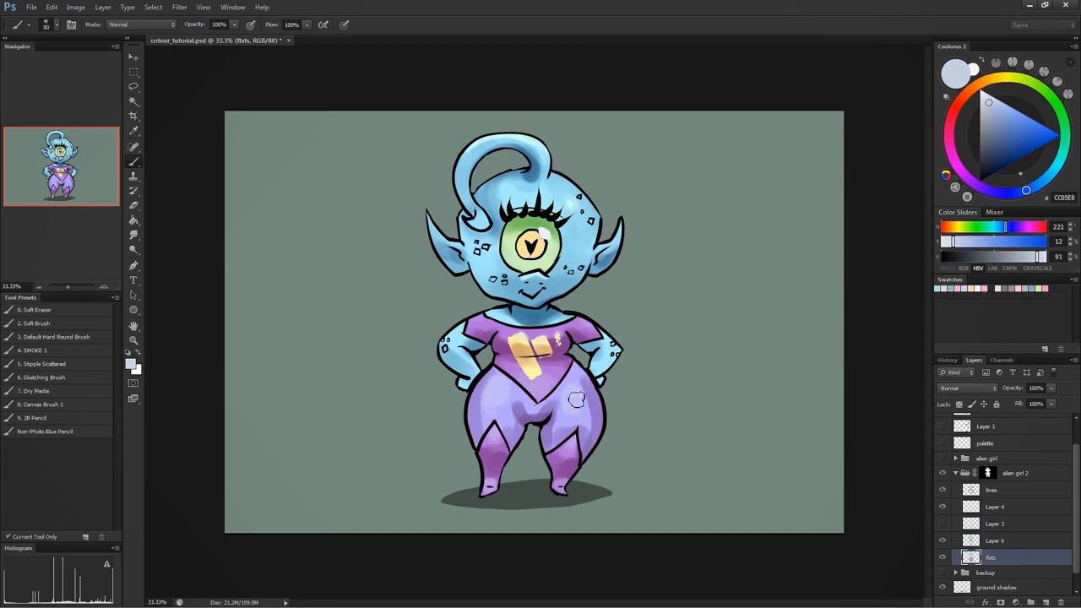
- Blend the trousers' shadows and highlights with sampled lavender mid-tones, and sample the neck's blue shadow
{"action": "left_click", "coordinate": [530, 406], "text": "alt"}
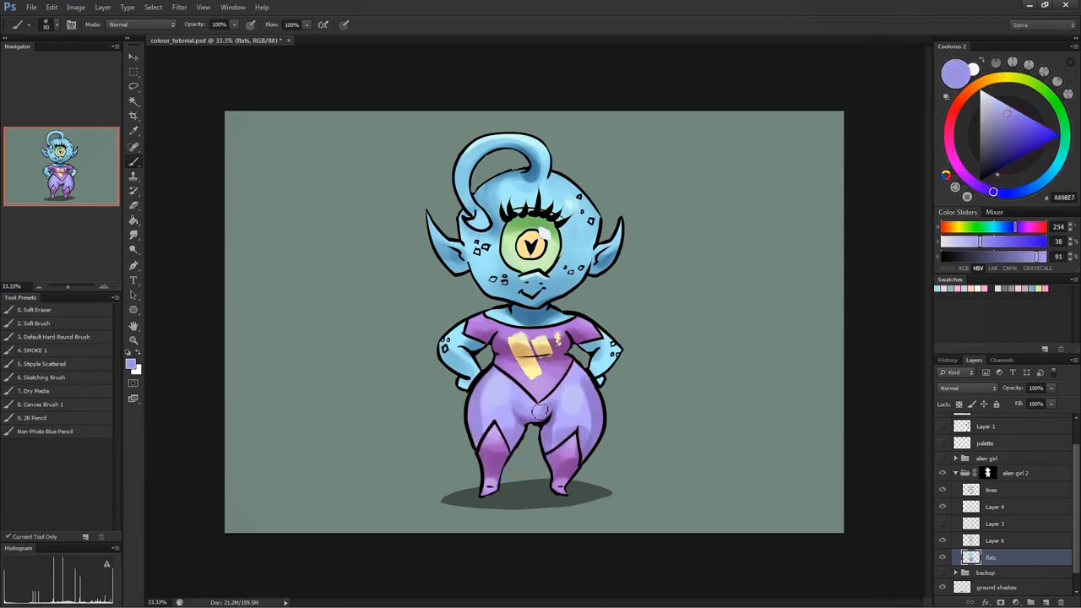
{"action": "mouse_move", "coordinate": [521, 416]}
{"action": "left_mouse_down"}
{"action": "mouse_move", "coordinate": [566, 404]}
{"action": "mouse_move", "coordinate": [559, 428]}
{"action": "left_mouse_up"}
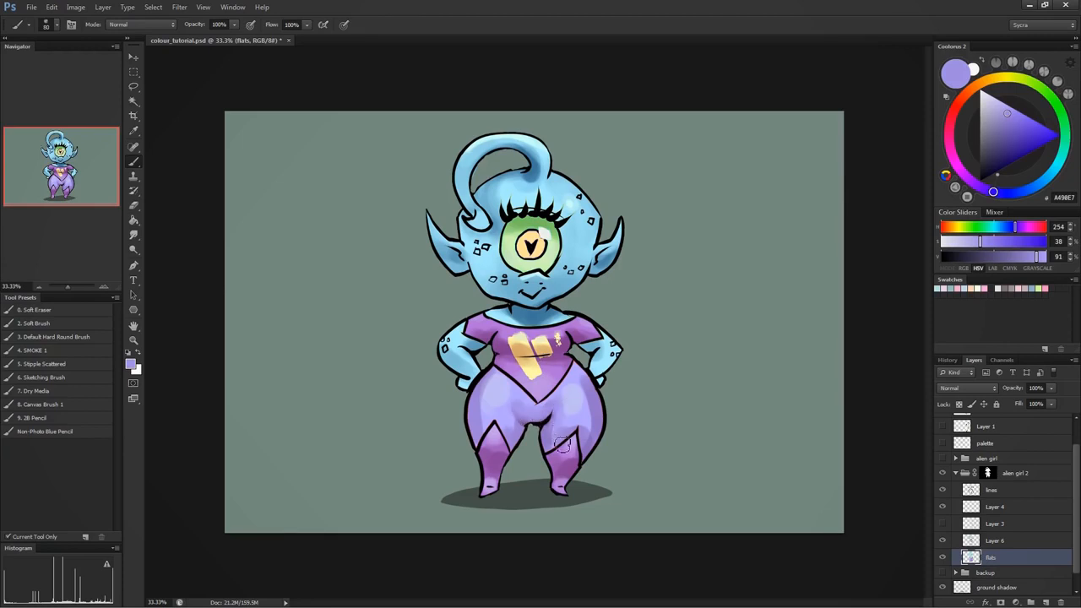
{"action": "left_click", "coordinate": [564, 418], "text": "alt"}
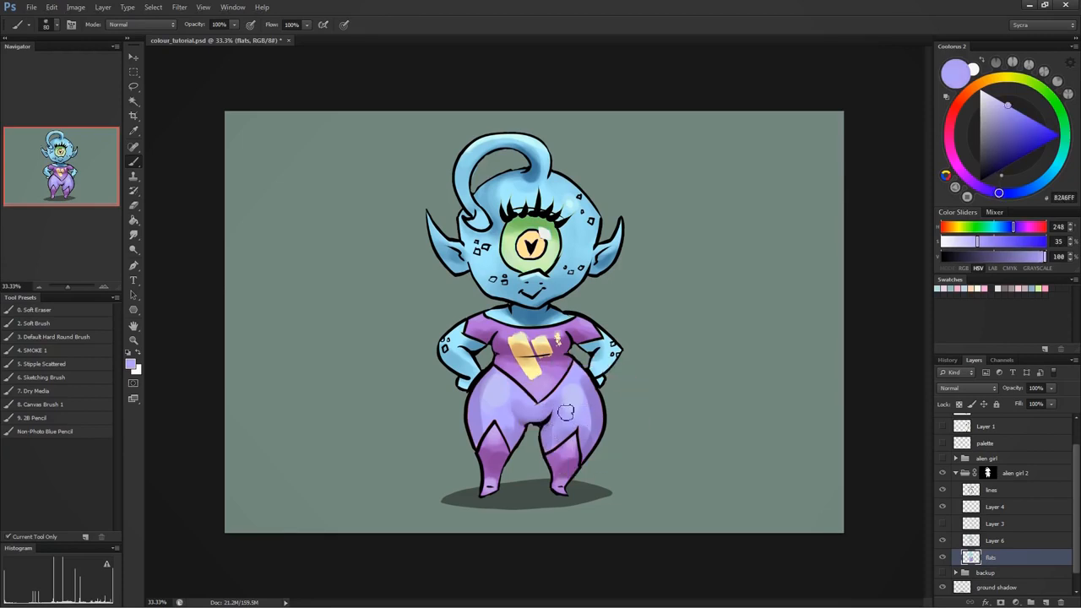
{"action": "left_click", "coordinate": [570, 397], "text": "alt"}
{"action": "left_click", "coordinate": [588, 409], "text": "alt"}
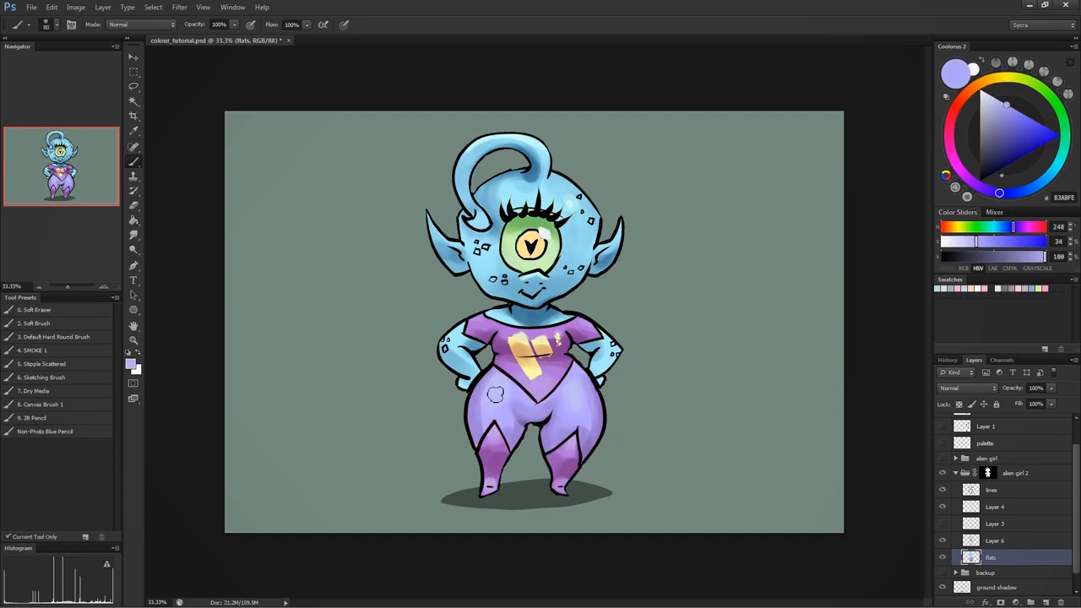
{"action": "left_click", "coordinate": [512, 413], "text": "alt"}
{"action": "left_click", "coordinate": [522, 396], "text": "alt"}
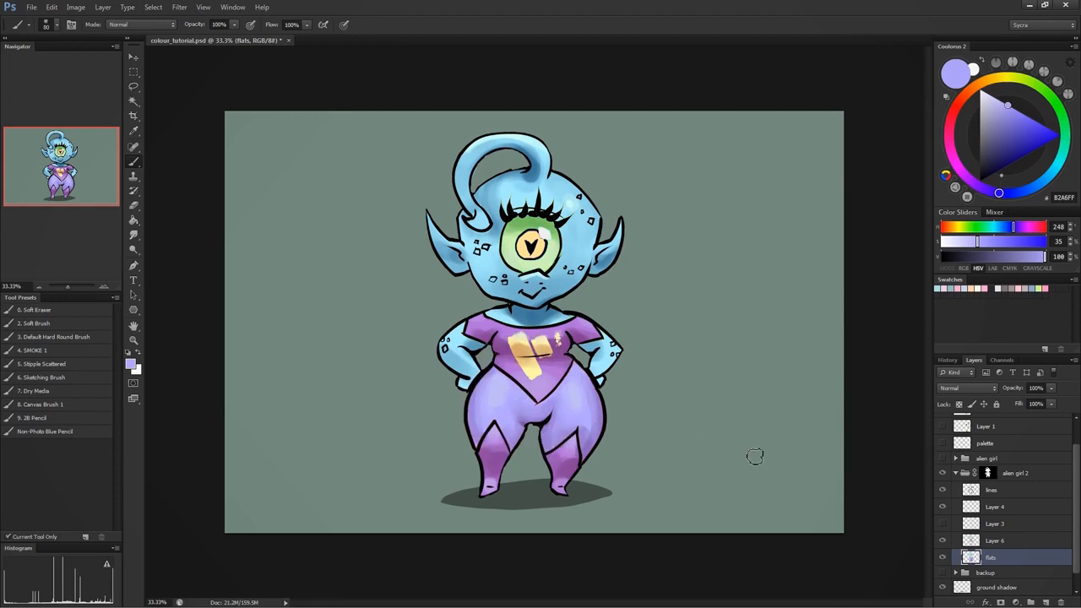
{"action": "left_click", "coordinate": [524, 311], "text": "alt"}
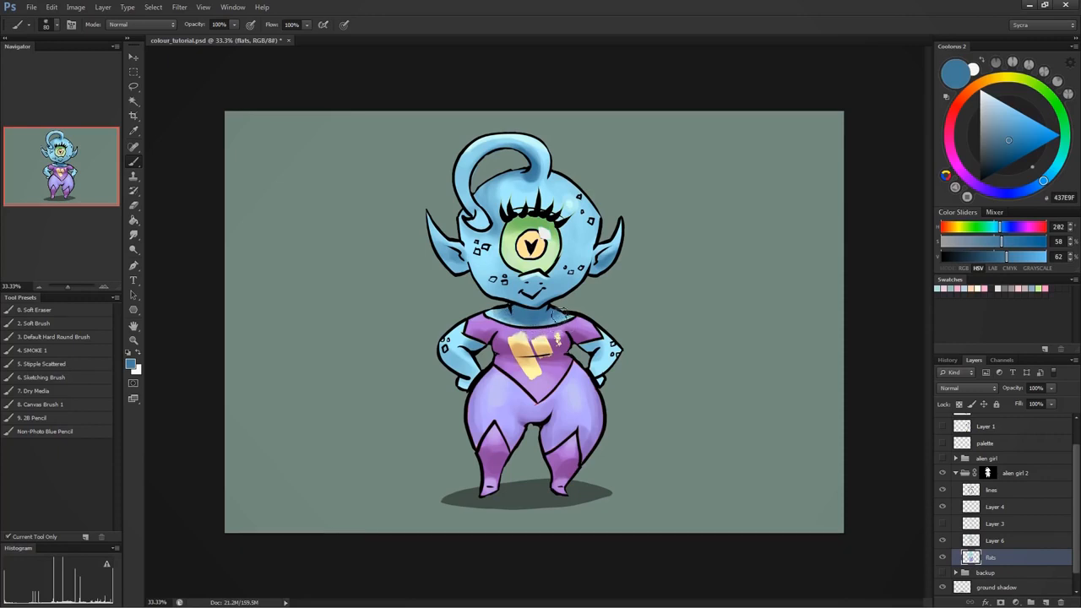
{"action": "left_click", "coordinate": [528, 313], "text": "alt"}
- Sample the iris yellow, mix an orange at hue 26°, 64% saturation, 89% brightness, and shade the iris, reducing the brush to 40 and 25
{"action": "left_click", "coordinate": [533, 237], "text": "alt"}
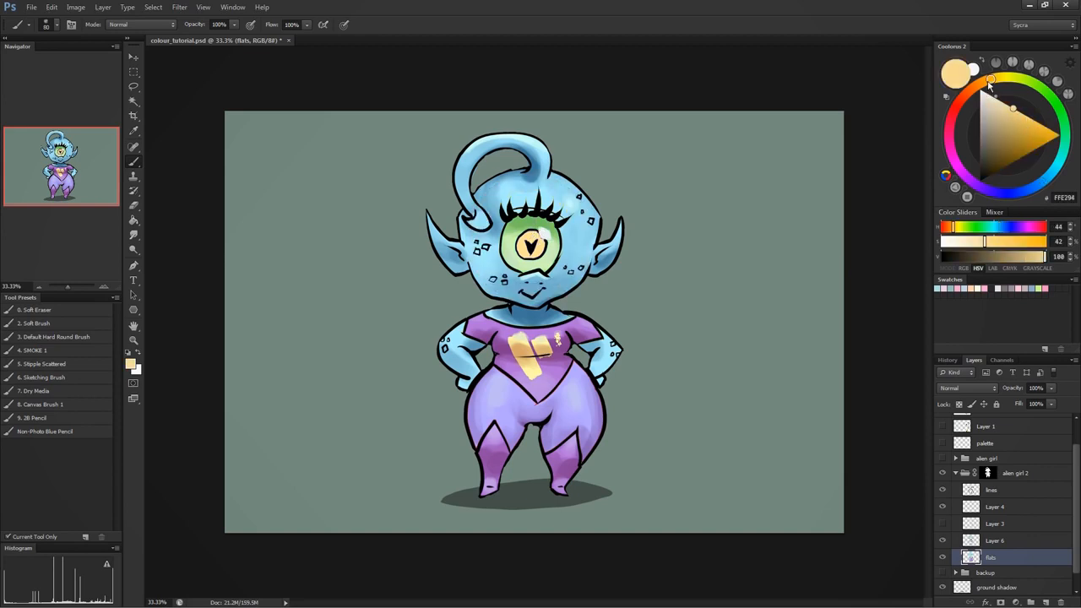
{"action": "left_click_drag", "start_coordinate": [989, 82], "coordinate": [974, 87]}
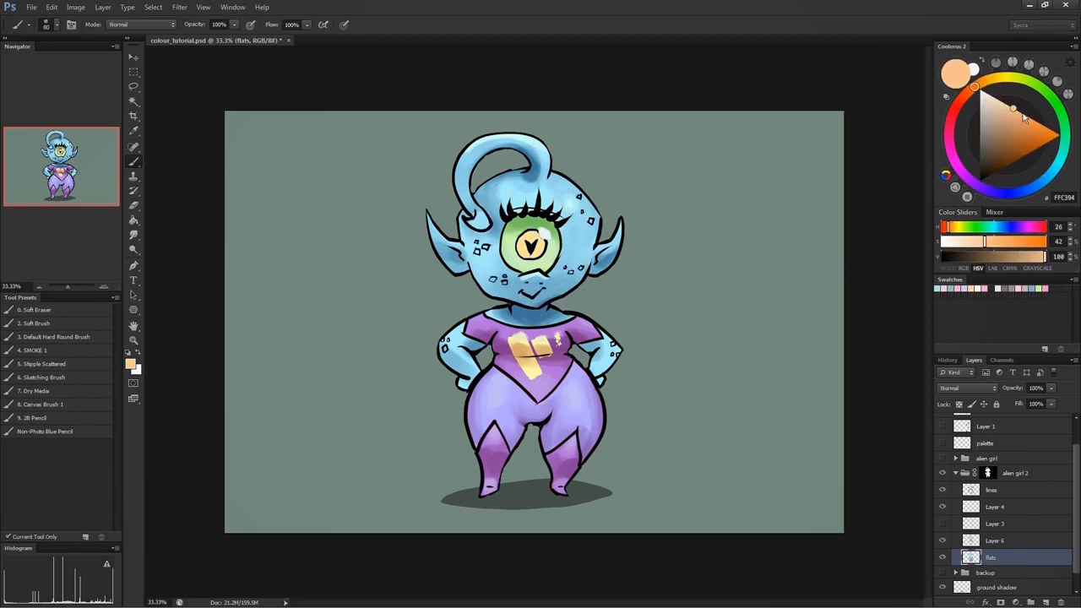
{"action": "left_click_drag", "start_coordinate": [1023, 122], "coordinate": [1029, 129]}
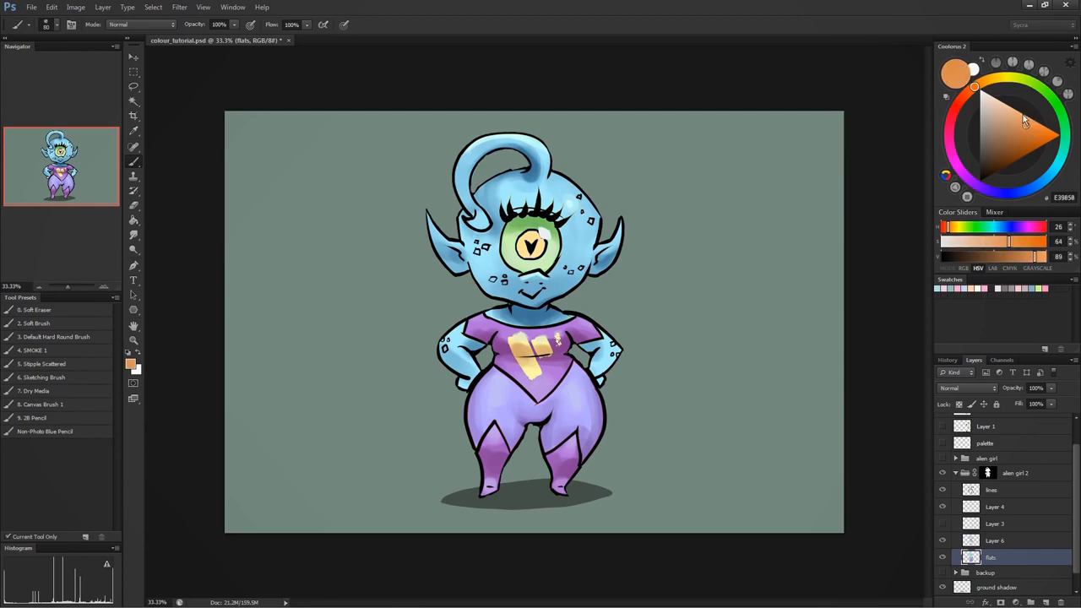
{"action": "key", "text": "["}
{"action": "key", "text": "["}
{"action": "key", "text": "["}
{"action": "key", "text": "["}
{"action": "left_click_drag", "start_coordinate": [535, 237], "coordinate": [529, 249]}
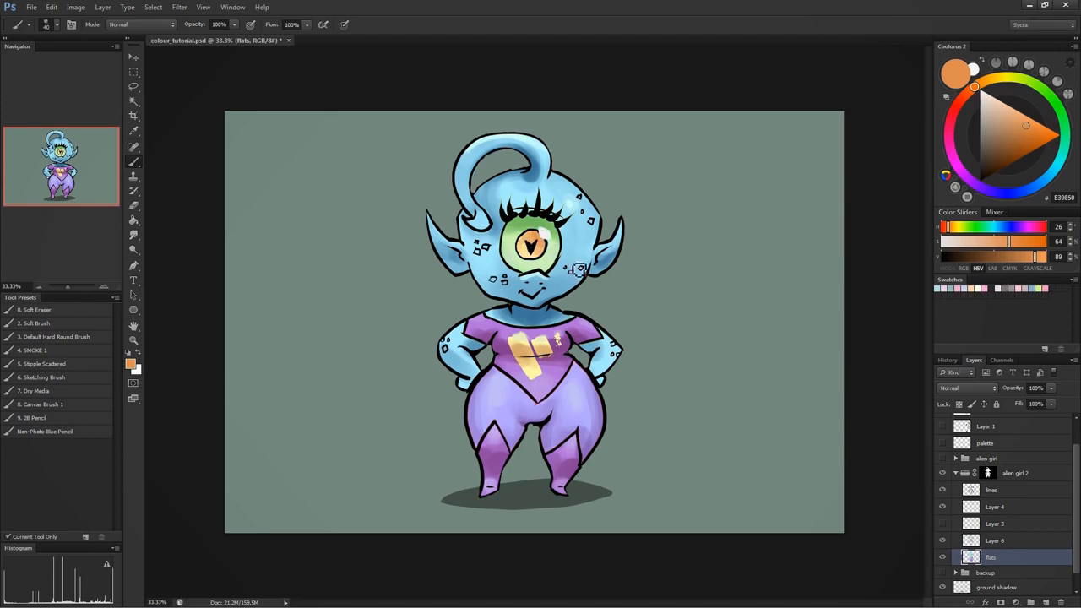
{"action": "key", "text": "["}
{"action": "key", "text": "["}
{"action": "left_click", "coordinate": [526, 250], "text": "alt"}
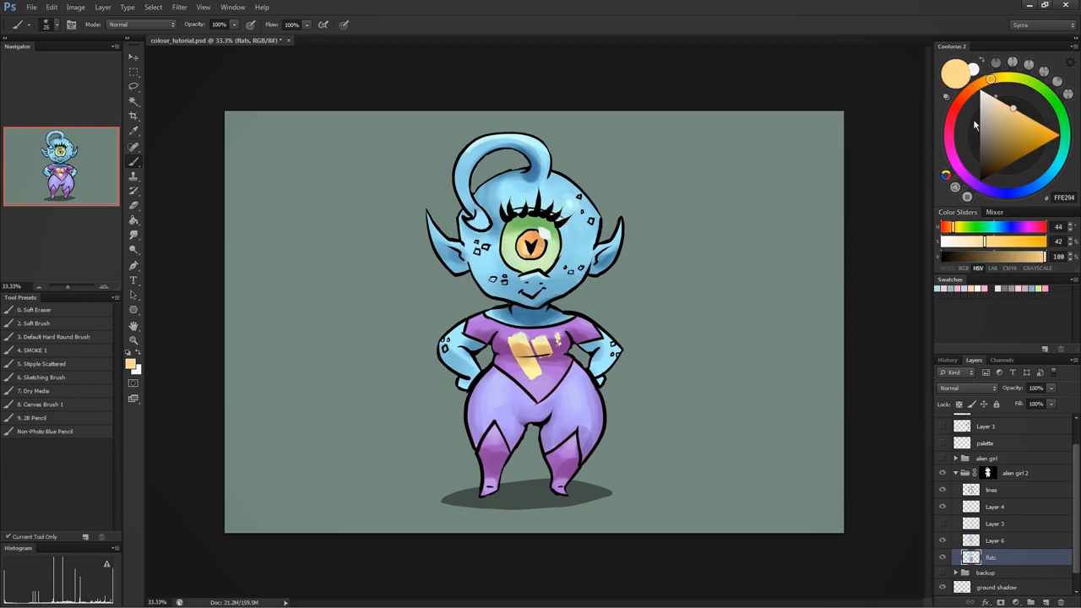
- Mix a pale yellow at hue 59°, 22% saturation, 98% brightness for the iris highlight, and blend the shirt emblem with sampled yellows
{"action": "mouse_move", "coordinate": [992, 81]}
{"action": "left_mouse_down"}
{"action": "mouse_move", "coordinate": [1014, 88]}
{"action": "mouse_move", "coordinate": [997, 100]}
{"action": "left_mouse_up"}
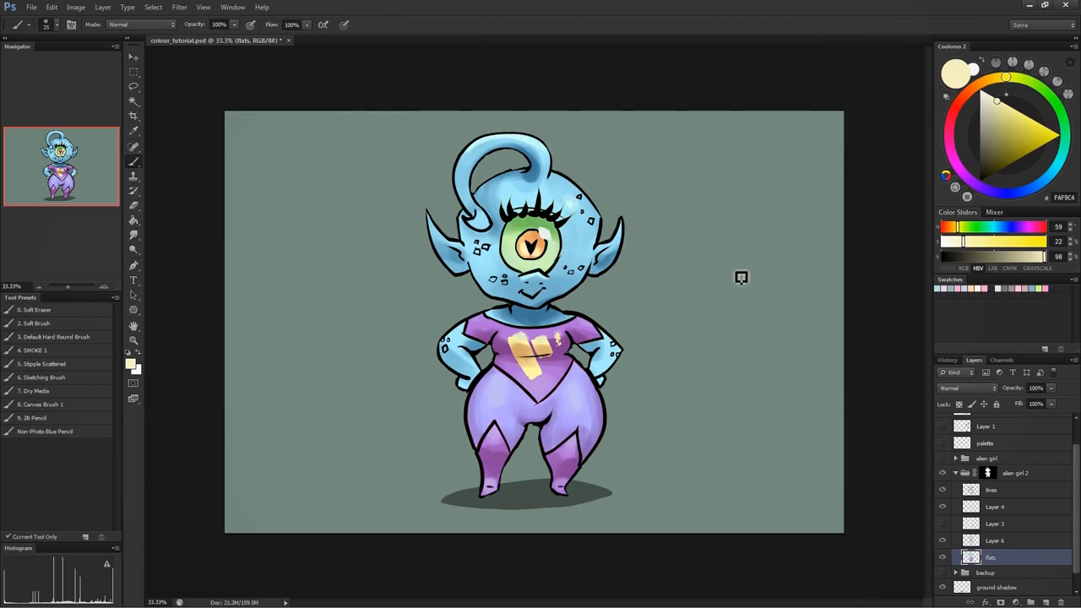
{"action": "left_click", "coordinate": [523, 343], "text": "alt"}
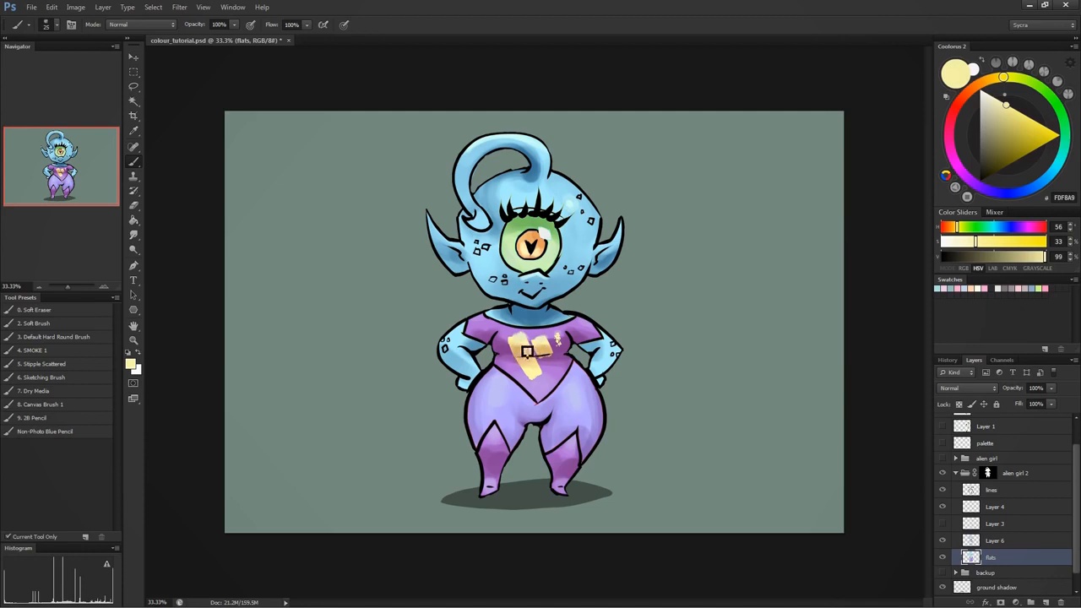
{"action": "left_click", "coordinate": [520, 351], "text": "alt"}
{"action": "left_click", "coordinate": [542, 347], "text": "alt"}
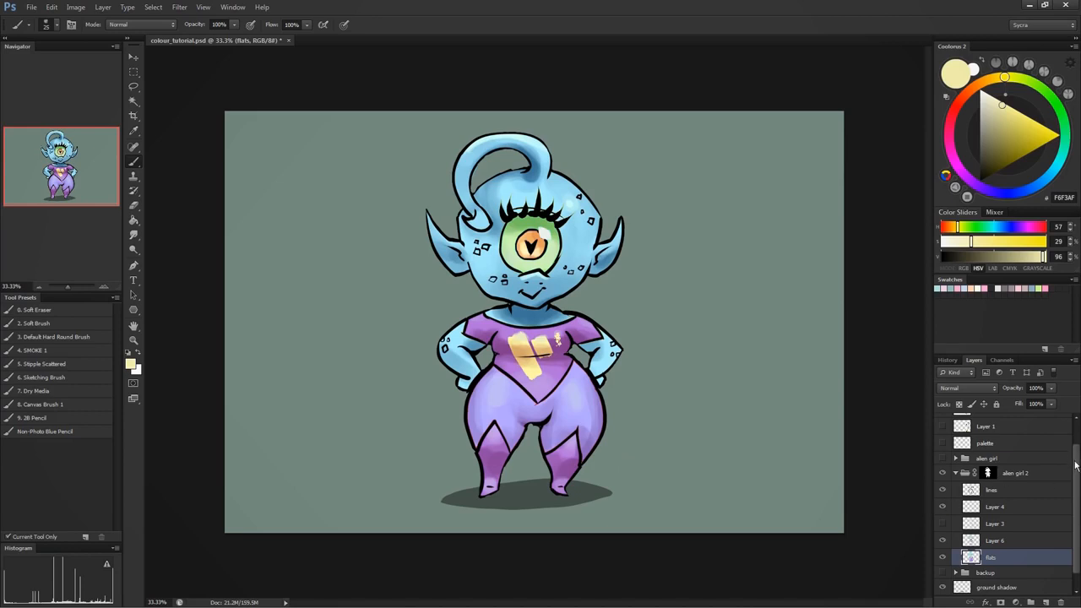
- Check the painting's values in greyscale by temporarily showing Layer 2
{"action": "left_click_drag", "start_coordinate": [1075, 464], "coordinate": [1075, 424]}
{"action": "left_click", "coordinate": [940, 421]}
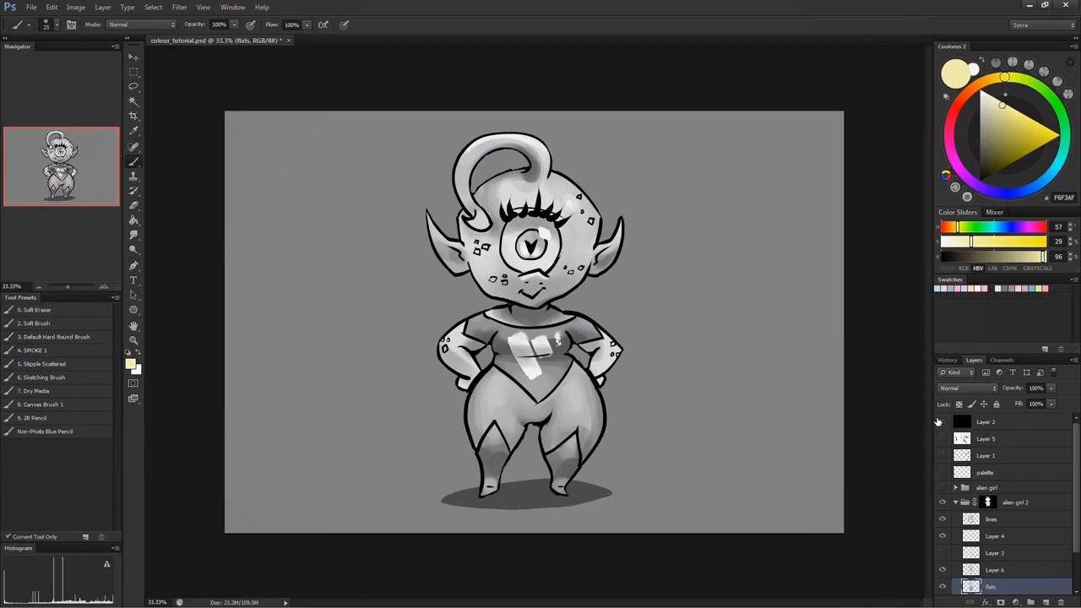
{"action": "left_click", "coordinate": [939, 421]}
{"action": "left_click", "coordinate": [939, 421]}
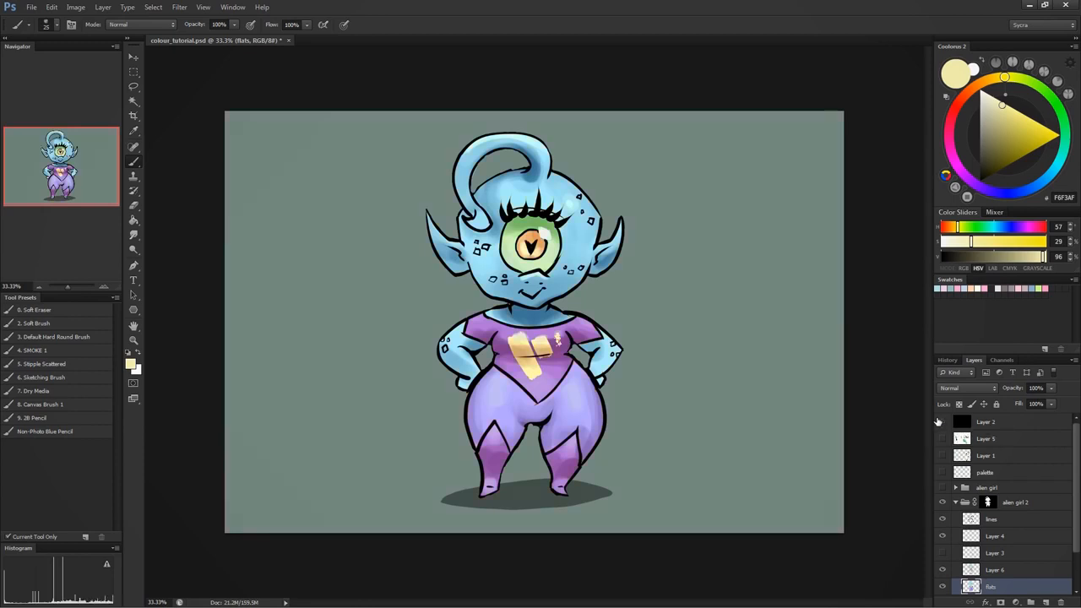
- Duplicate the collapsed alien girl 2 group, then move the copy right and the original left so they stand side by side
{"action": "scroll", "coordinate": [986, 467], "scroll_direction": "down", "scroll_amount": 2}
{"action": "left_click", "coordinate": [955, 469]}
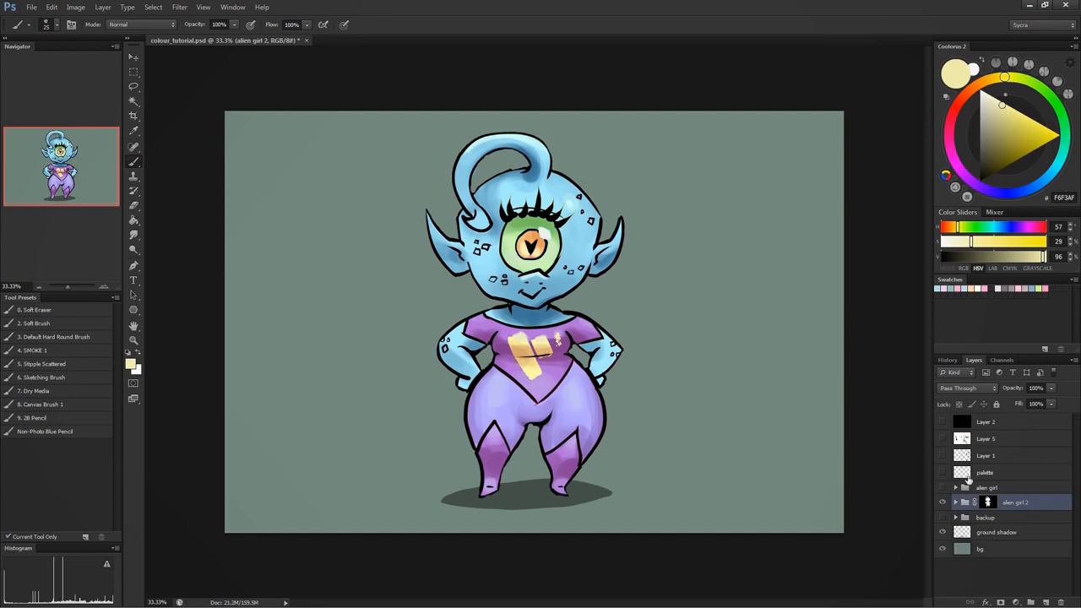
{"action": "key", "text": "ctrl+j"}
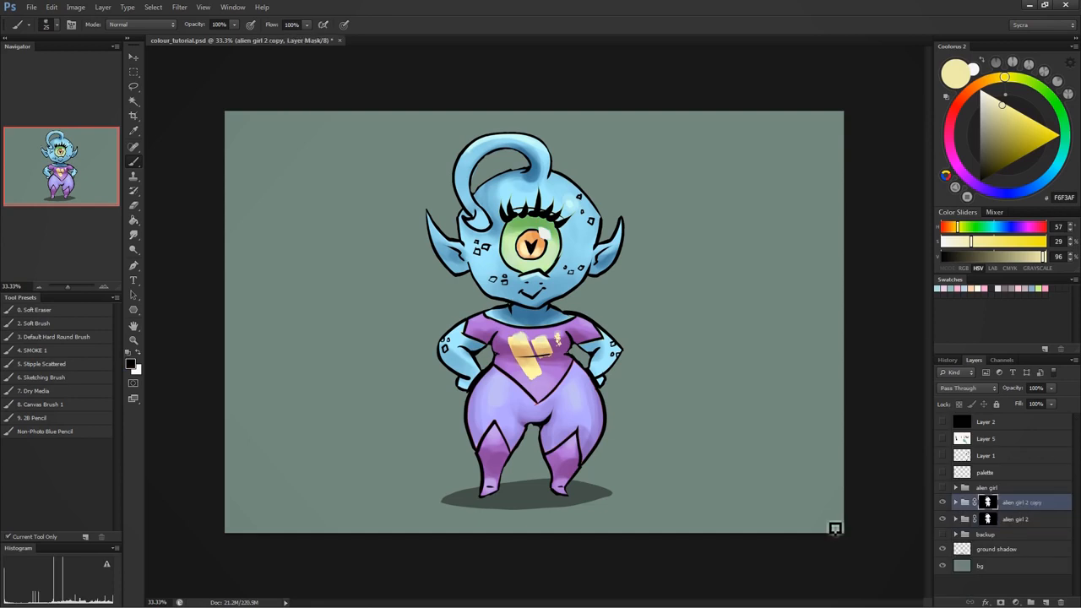
{"action": "key", "text": "v"}
{"action": "left_click_drag", "start_coordinate": [557, 314], "coordinate": [677, 314]}
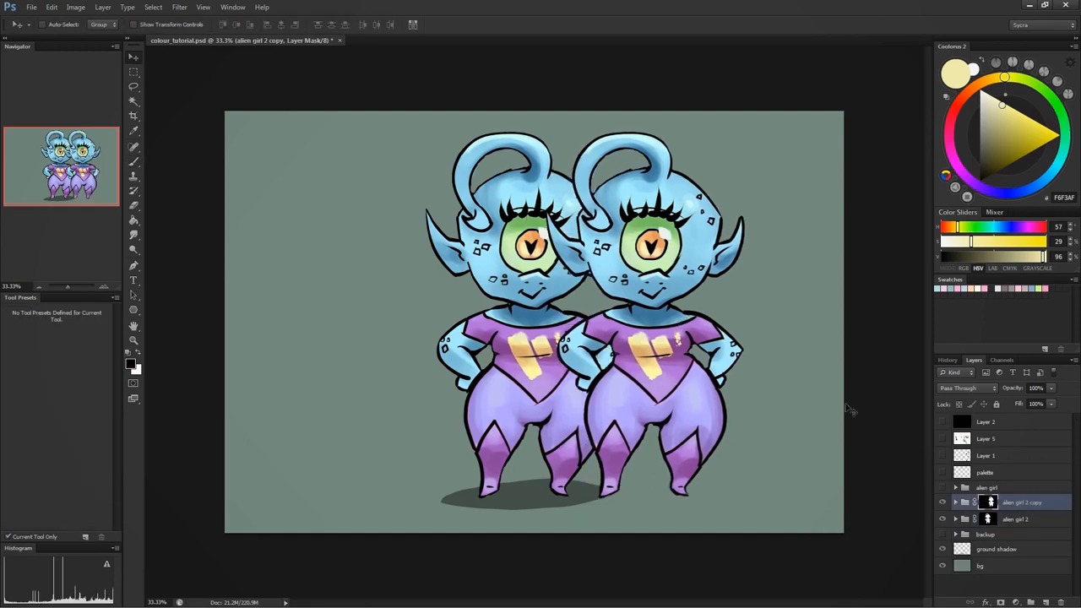
{"action": "left_click", "coordinate": [993, 518]}
{"action": "left_click_drag", "start_coordinate": [528, 350], "coordinate": [433, 350]}
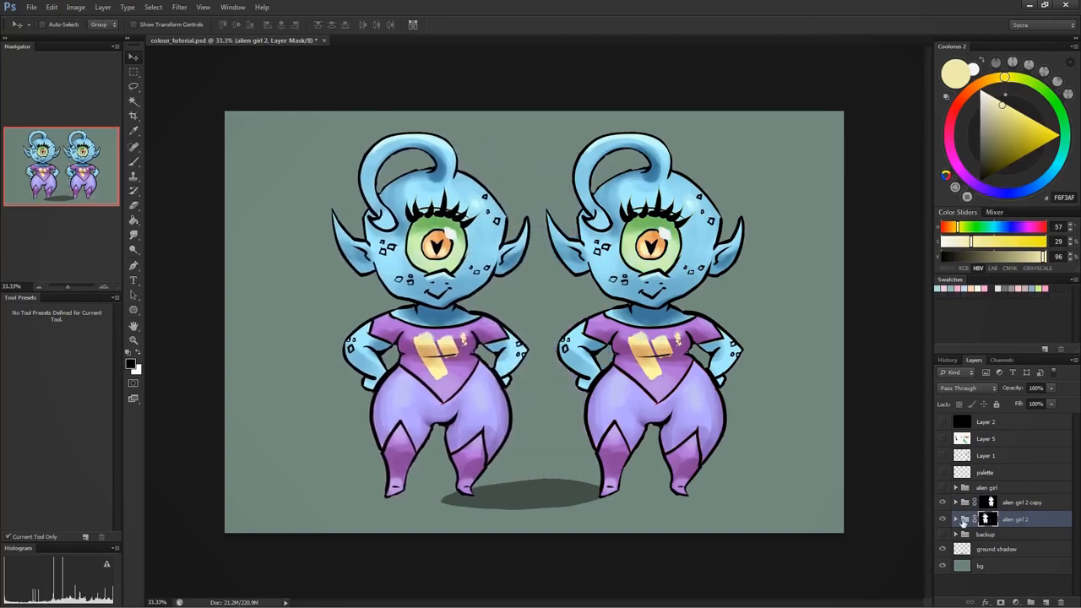
- Move the ground shadow under the left alien and place a duplicate of it under the right alien
{"action": "left_click", "coordinate": [986, 550]}
{"action": "left_click_drag", "start_coordinate": [559, 496], "coordinate": [453, 507]}
{"action": "key", "text": "ctrl+j"}
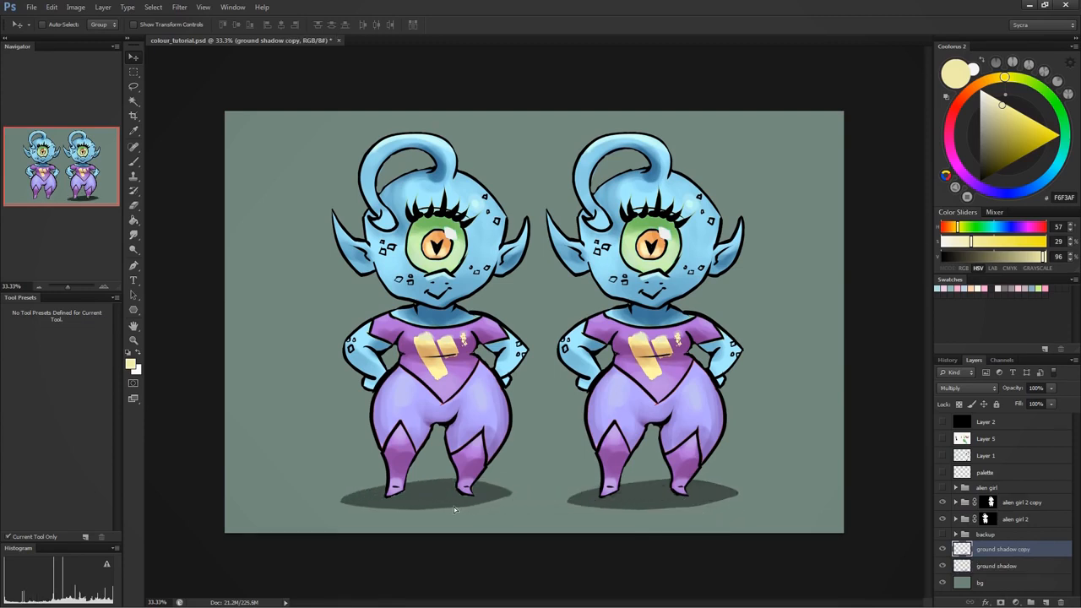
- Expand the alien girl 2 copy group, hide Layer 6, and toggle Layer 3 and flats to compare the two shading approaches
{"action": "left_click", "coordinate": [955, 503]}
{"action": "scroll", "coordinate": [992, 527], "scroll_direction": "down", "scroll_amount": 1}
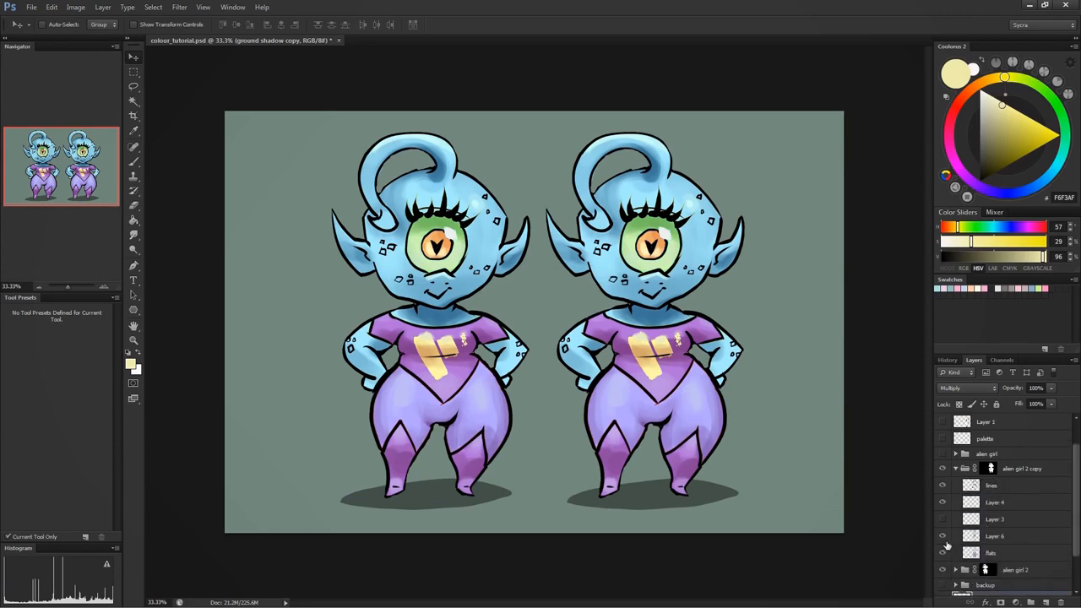
{"action": "left_click", "coordinate": [945, 541]}
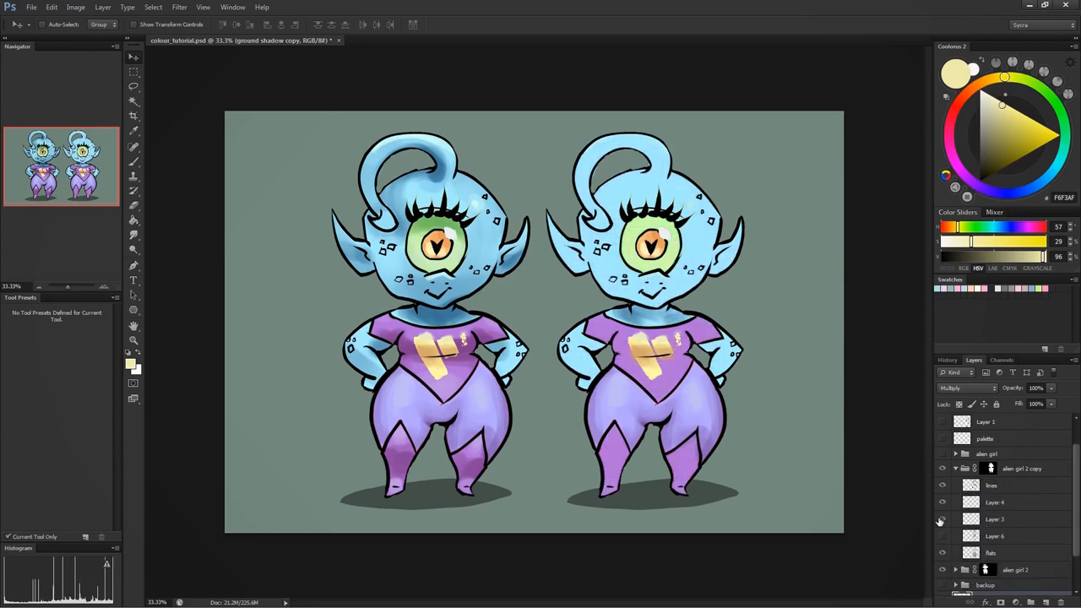
{"action": "left_click", "coordinate": [941, 519]}
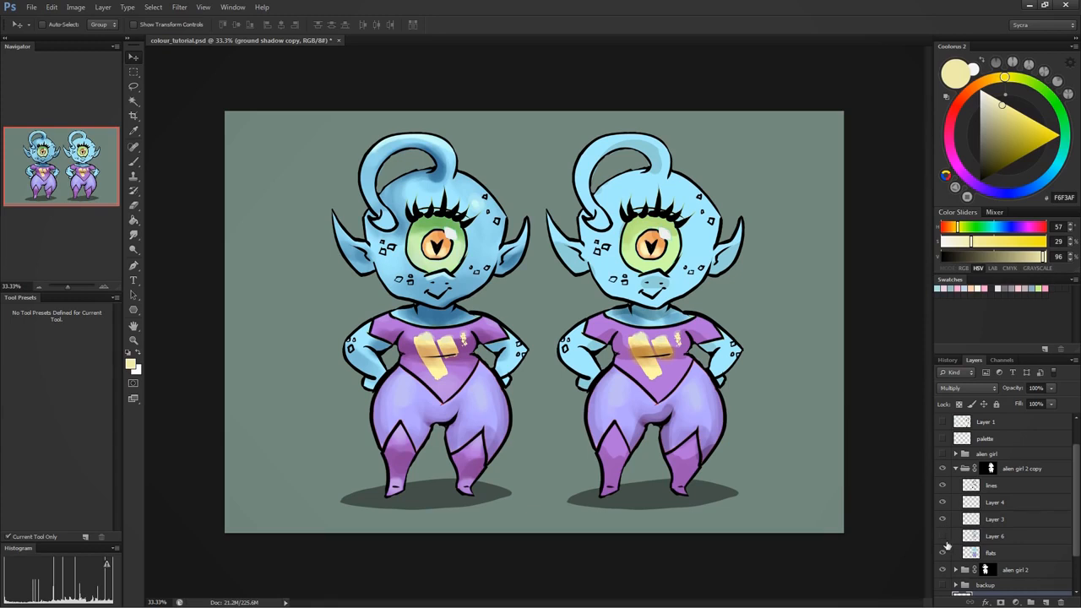
{"action": "left_click", "coordinate": [944, 552]}
{"action": "left_click", "coordinate": [944, 552]}
{"action": "left_click", "coordinate": [945, 521]}
{"action": "left_click", "coordinate": [944, 521]}
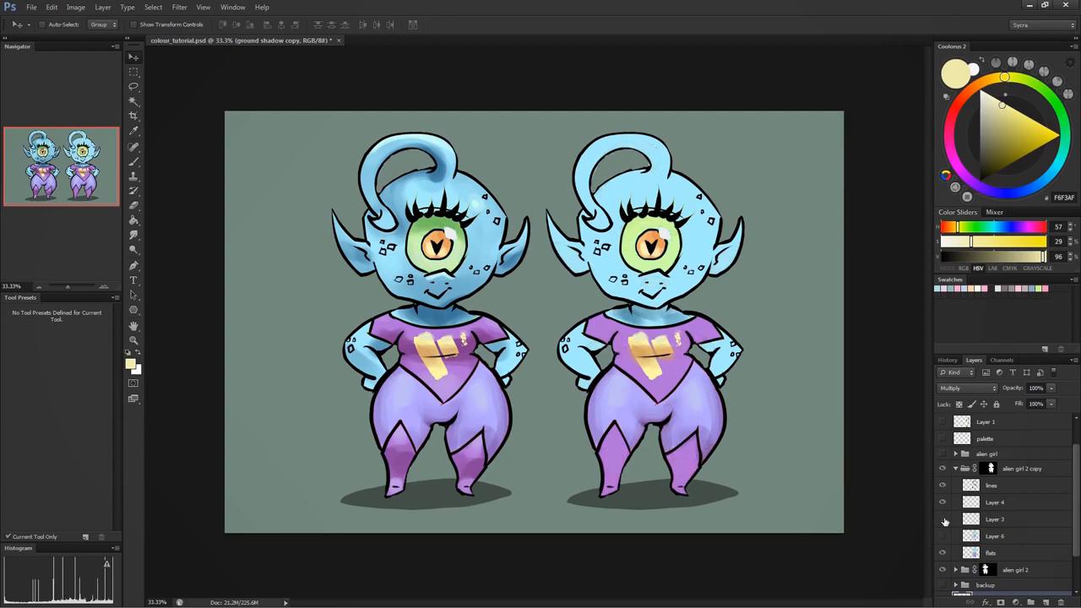
{"action": "left_click", "coordinate": [944, 521]}
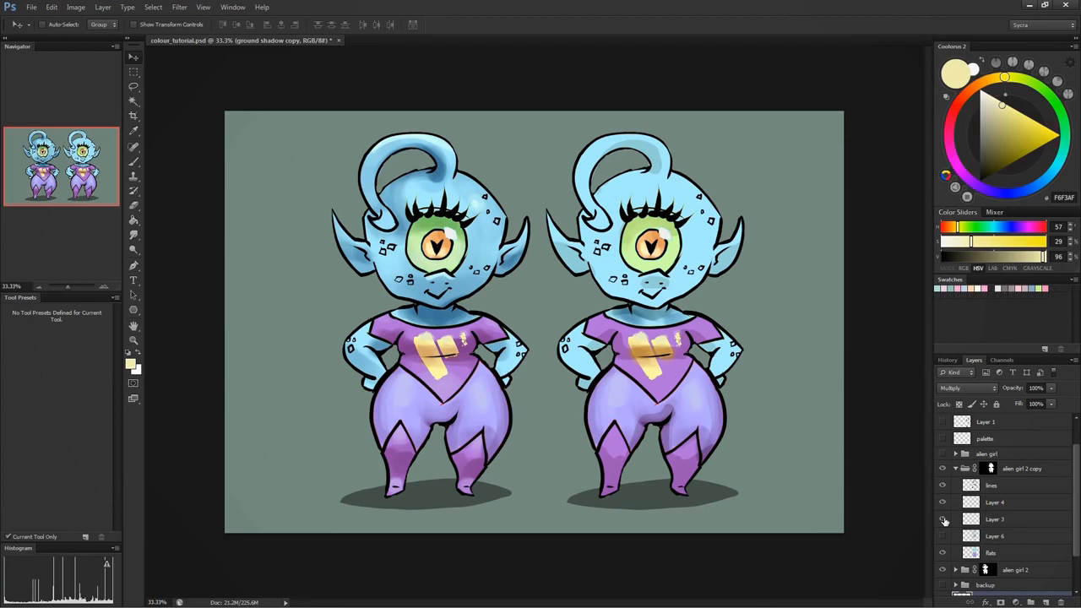
- Show Layer 6 again in the copy group and toggle Layer 3 over it for comparison, leaving both layers visible
{"action": "left_click", "coordinate": [944, 521]}
{"action": "left_click", "coordinate": [944, 540]}
{"action": "left_click", "coordinate": [944, 521]}
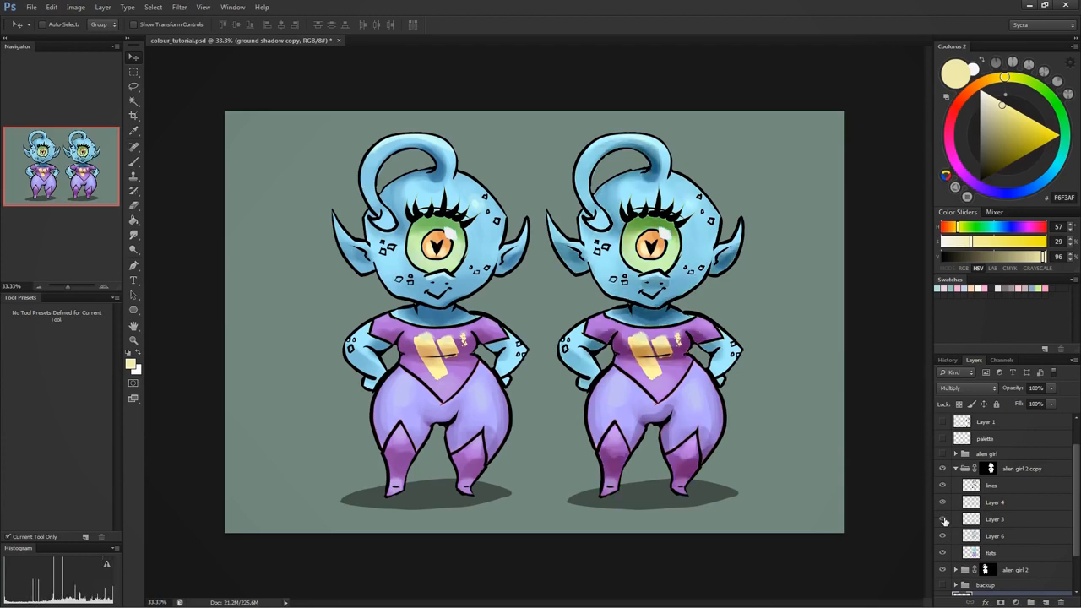
{"action": "left_click", "coordinate": [944, 521]}
{"action": "left_click", "coordinate": [944, 521]}
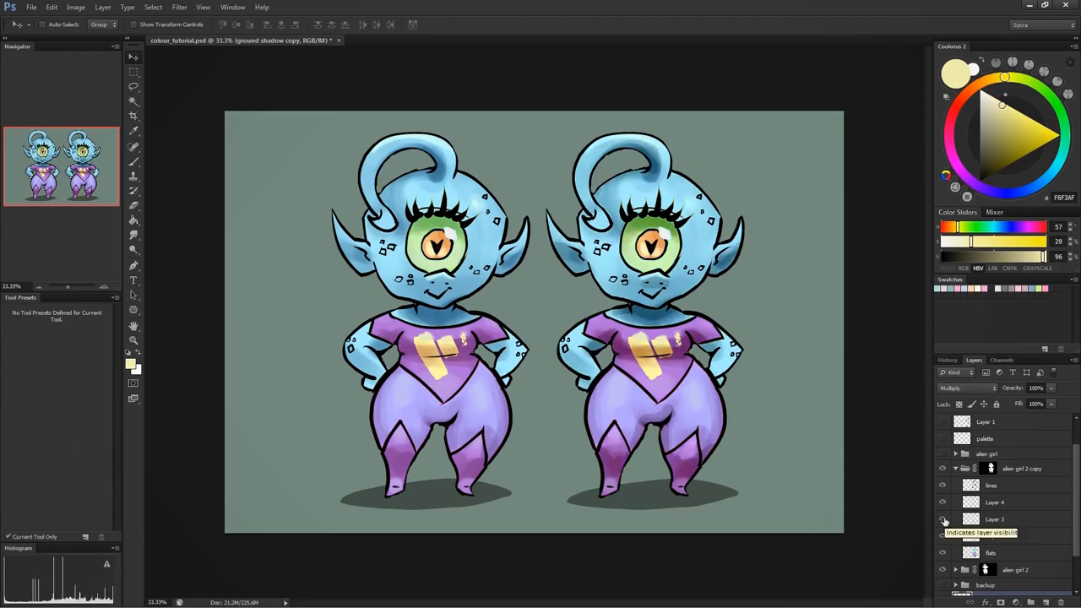
{"action": "left_click", "coordinate": [944, 521]}
{"action": "left_click", "coordinate": [944, 521]}
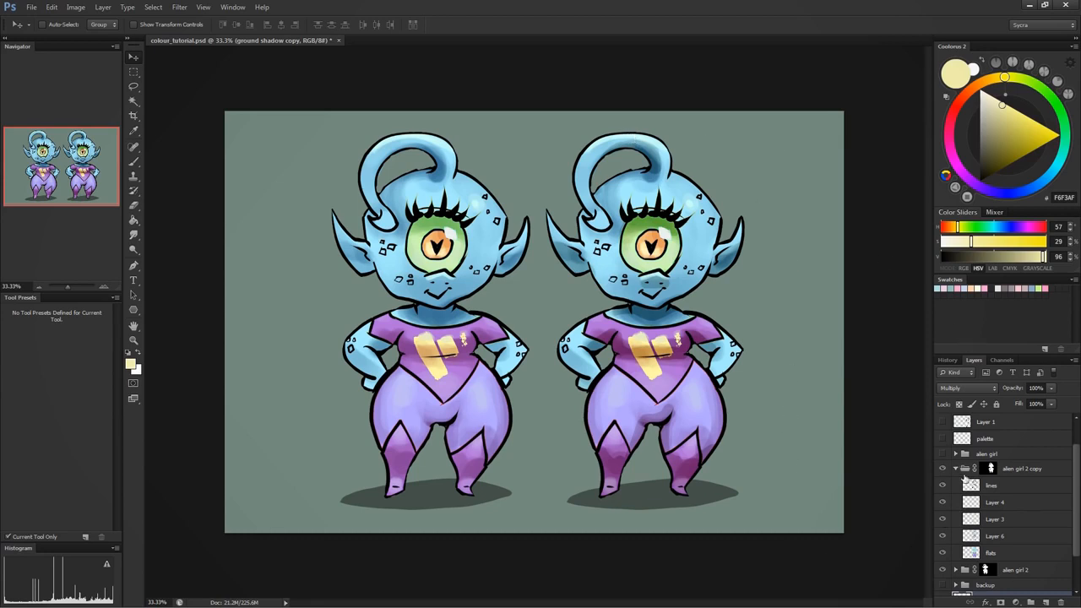
- Add a new layer above lines in the alien girl 2 copy group and brush a light green rim along the right alien's head
{"action": "left_click", "coordinate": [995, 486]}
{"action": "left_click", "coordinate": [1043, 602]}
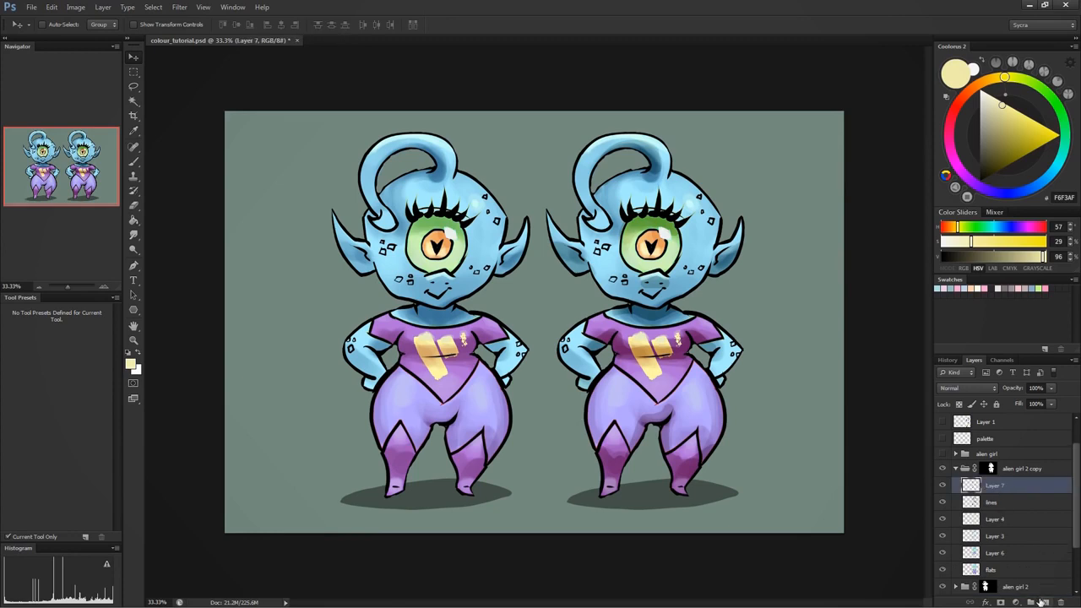
{"action": "key", "text": "b"}
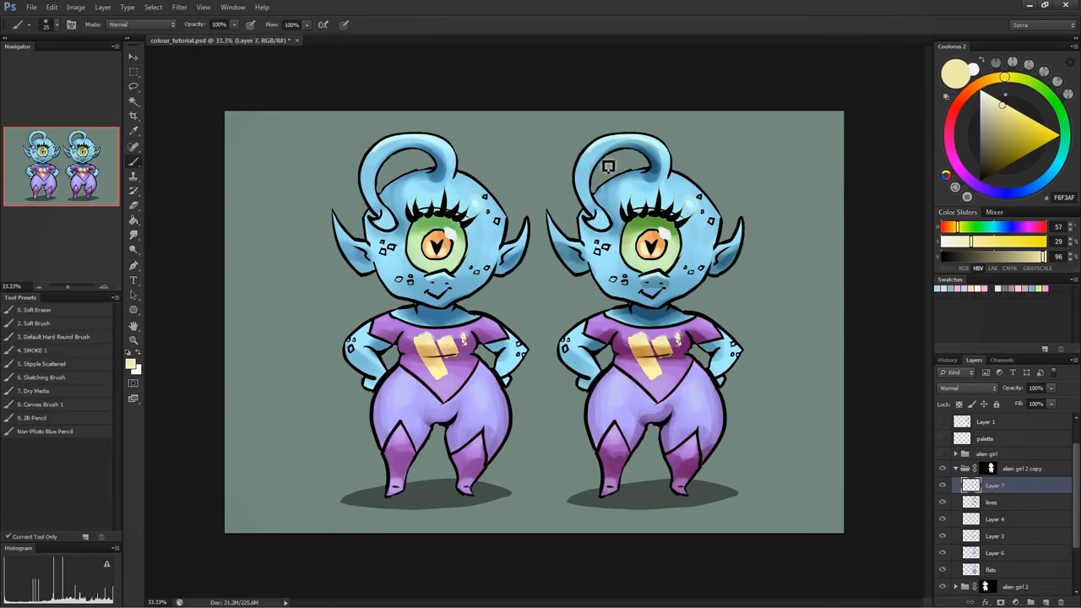
{"action": "left_click", "coordinate": [614, 148], "text": "alt"}
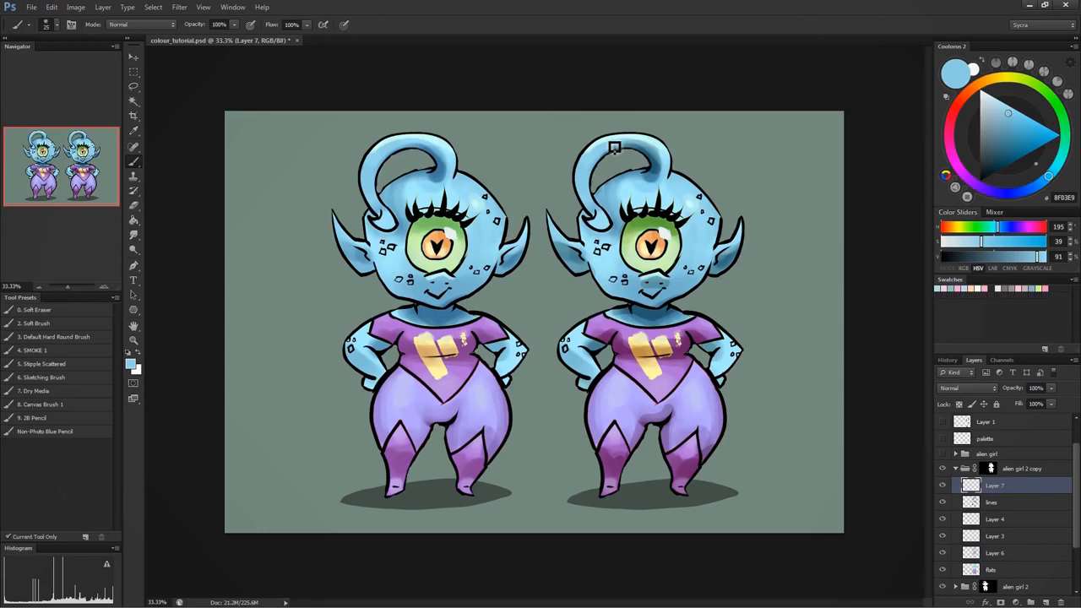
{"action": "left_click", "coordinate": [1046, 92]}
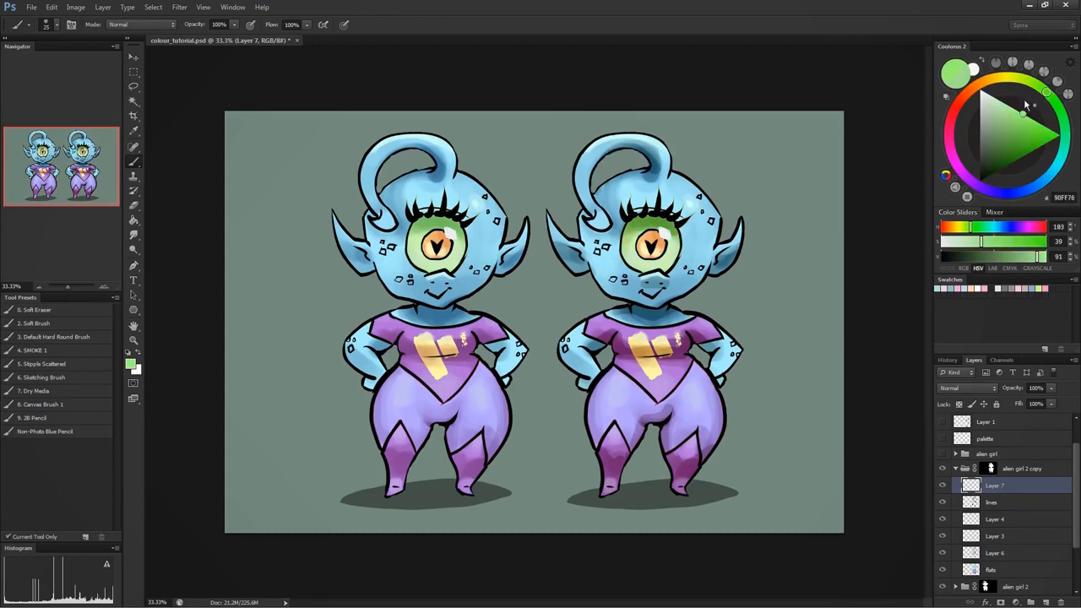
{"action": "left_click", "coordinate": [1026, 105]}
{"action": "mouse_move", "coordinate": [686, 189]}
{"action": "left_mouse_down"}
{"action": "mouse_move", "coordinate": [675, 176]}
{"action": "mouse_move", "coordinate": [727, 225]}
{"action": "mouse_move", "coordinate": [714, 209]}
{"action": "mouse_move", "coordinate": [719, 243]}
{"action": "left_mouse_up"}
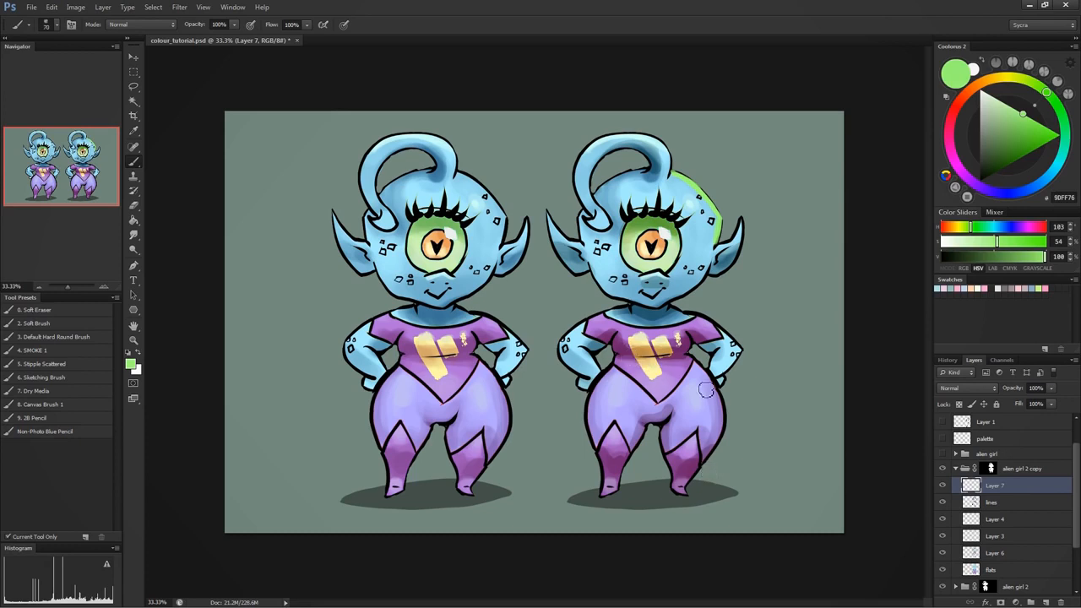
- Set the brush colour to pink FF63C3 and add a new layer, placing it between Layer 2 and Layer 5
{"action": "left_click", "coordinate": [948, 143]}
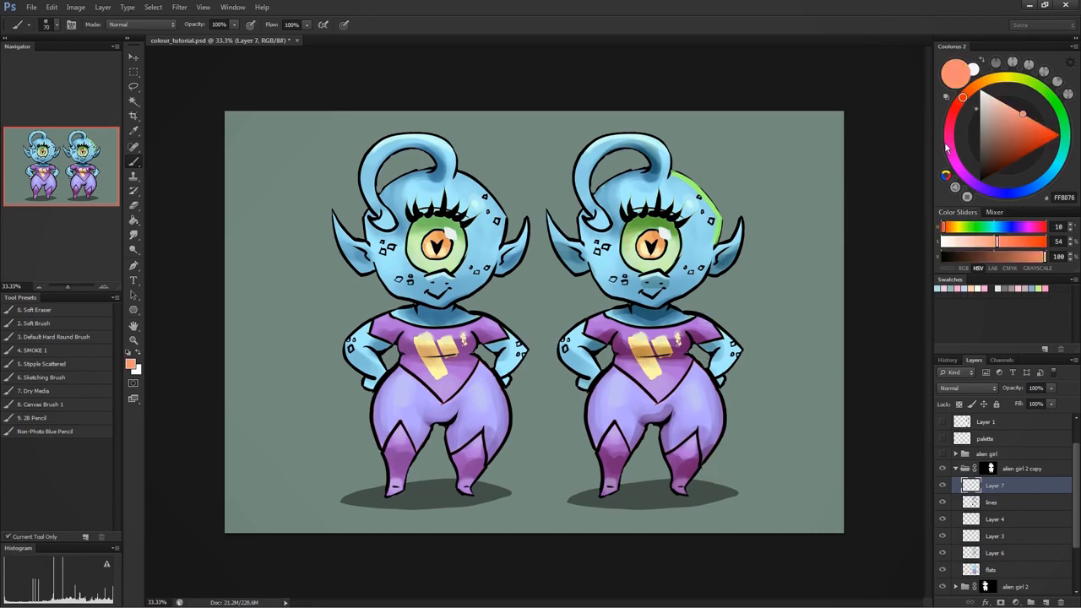
{"action": "left_click", "coordinate": [1028, 117]}
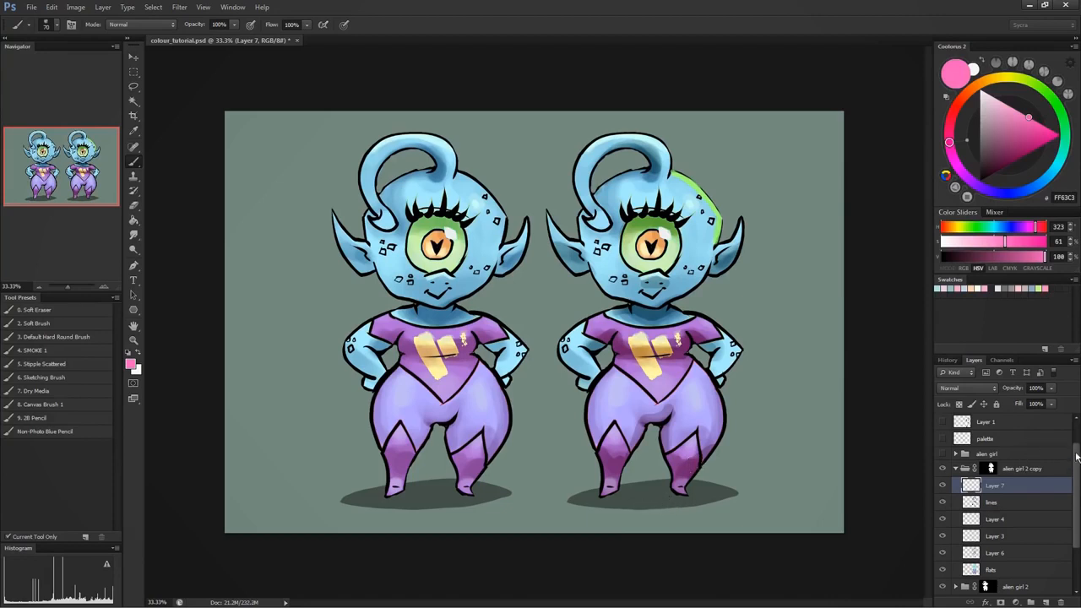
{"action": "scroll", "coordinate": [1075, 457], "scroll_direction": "up", "scroll_amount": 2}
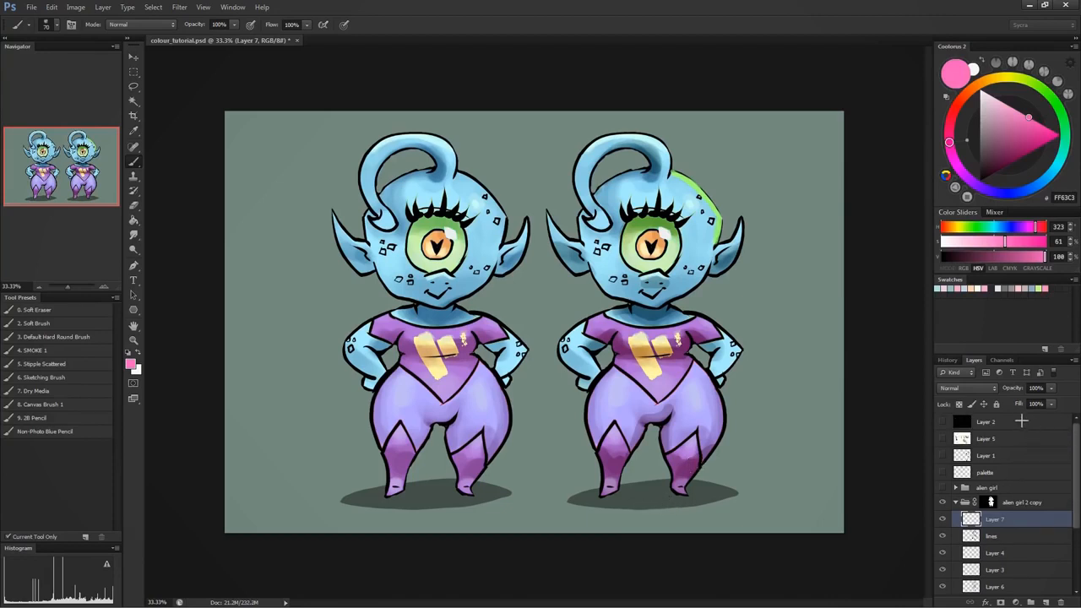
{"action": "left_click", "coordinate": [1045, 600]}
{"action": "left_click_drag", "start_coordinate": [1012, 518], "coordinate": [1017, 427]}
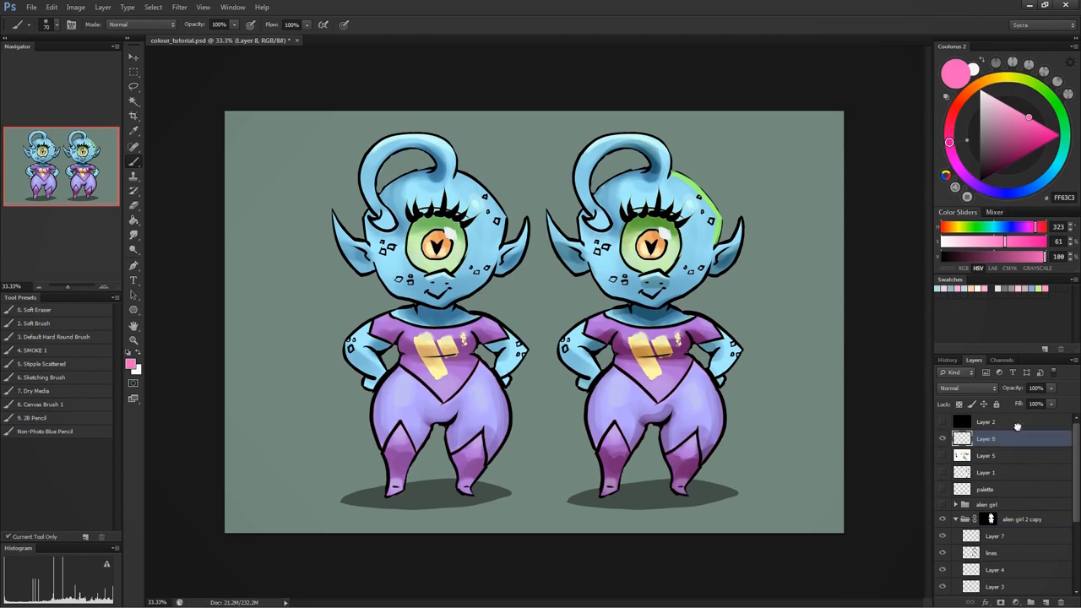
- Paint a pink glow on the ground between the right alien's feet and pink bounce light on the shins, crotch, chest, nose and neck
{"action": "left_click_drag", "start_coordinate": [627, 502], "coordinate": [667, 502]}
{"action": "key", "text": "bracketleft"}
{"action": "key", "text": "bracketleft"}
{"action": "key", "text": "bracketleft"}
{"action": "mouse_move", "coordinate": [623, 463]}
{"action": "left_mouse_down"}
{"action": "mouse_move", "coordinate": [609, 464]}
{"action": "mouse_move", "coordinate": [623, 464]}
{"action": "left_mouse_up"}
{"action": "left_click_drag", "start_coordinate": [694, 469], "coordinate": [696, 449]}
{"action": "left_click_drag", "start_coordinate": [655, 415], "coordinate": [656, 423]}
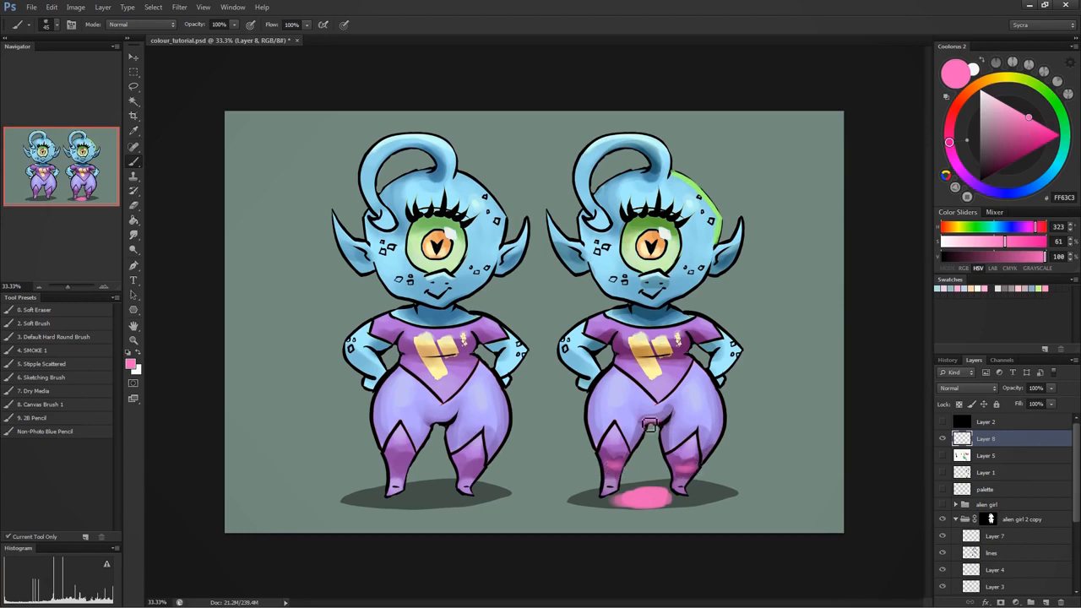
{"action": "mouse_move", "coordinate": [642, 342]}
{"action": "left_mouse_down"}
{"action": "mouse_move", "coordinate": [689, 362]}
{"action": "mouse_move", "coordinate": [648, 358]}
{"action": "mouse_move", "coordinate": [690, 350]}
{"action": "left_mouse_up"}
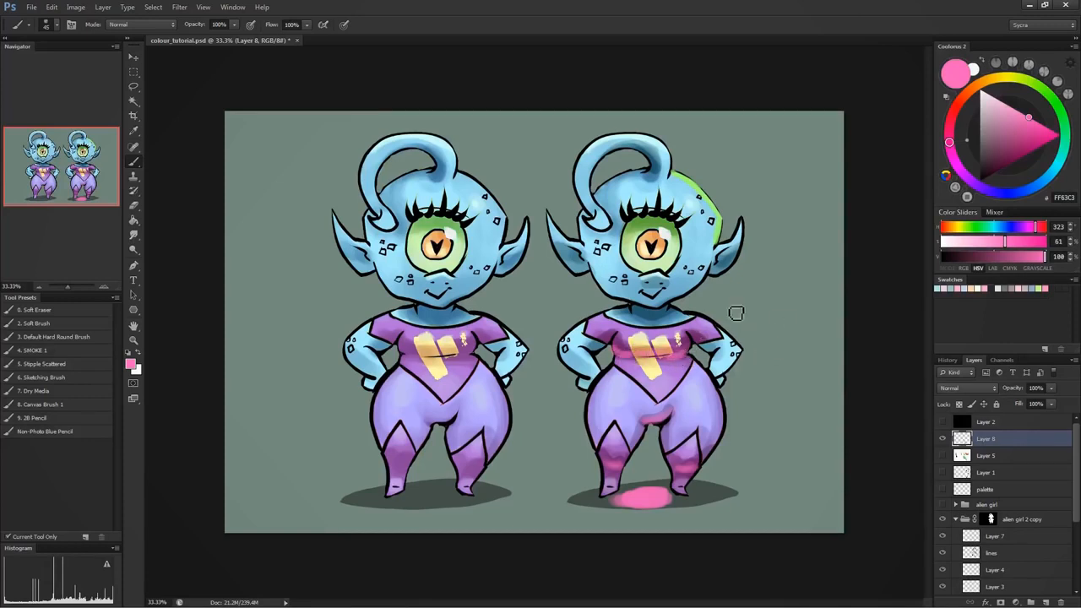
{"action": "mouse_move", "coordinate": [667, 276]}
{"action": "left_mouse_down"}
{"action": "mouse_move", "coordinate": [677, 314]}
{"action": "mouse_move", "coordinate": [644, 319]}
{"action": "mouse_move", "coordinate": [680, 308]}
{"action": "left_mouse_up"}
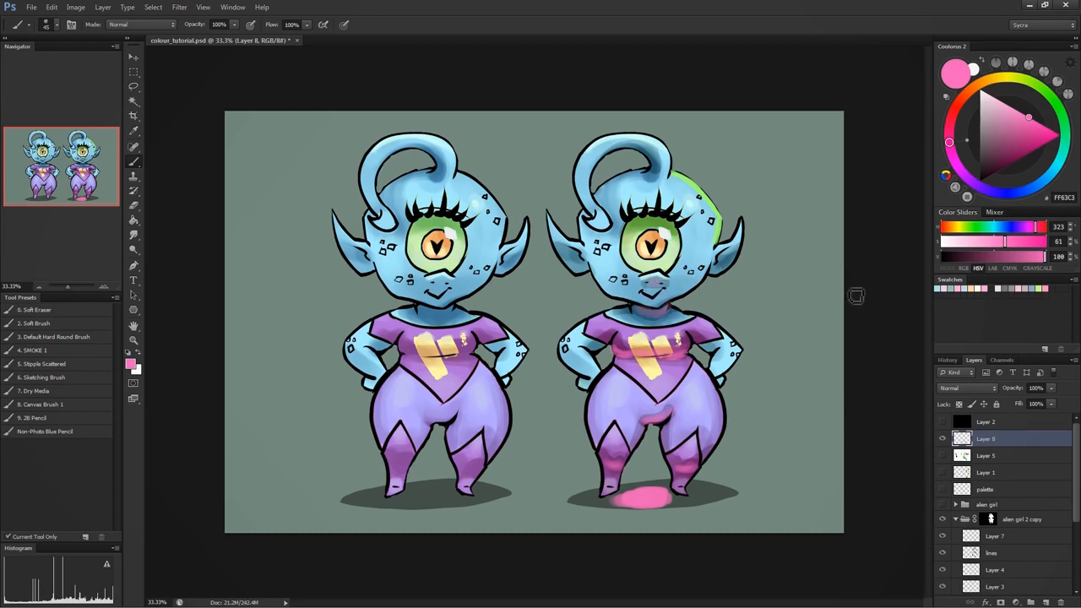
- Sample the light green from the head rim and extend the rim light onto the right alien's antenna and outer ear
{"action": "left_click", "coordinate": [689, 191], "text": "alt"}
{"action": "left_click_drag", "start_coordinate": [676, 182], "coordinate": [657, 141]}
{"action": "left_click_drag", "start_coordinate": [722, 246], "coordinate": [737, 242]}
- Sketch a small green light source with rays pointing at the character, to the right of the right alien's head
{"action": "mouse_move", "coordinate": [807, 221]}
{"action": "left_mouse_down"}
{"action": "mouse_move", "coordinate": [817, 222]}
{"action": "mouse_move", "coordinate": [778, 211]}
{"action": "mouse_move", "coordinate": [781, 239]}
{"action": "left_mouse_up"}
{"action": "left_click_drag", "start_coordinate": [804, 237], "coordinate": [799, 246]}
{"action": "left_click_drag", "start_coordinate": [813, 243], "coordinate": [813, 249]}
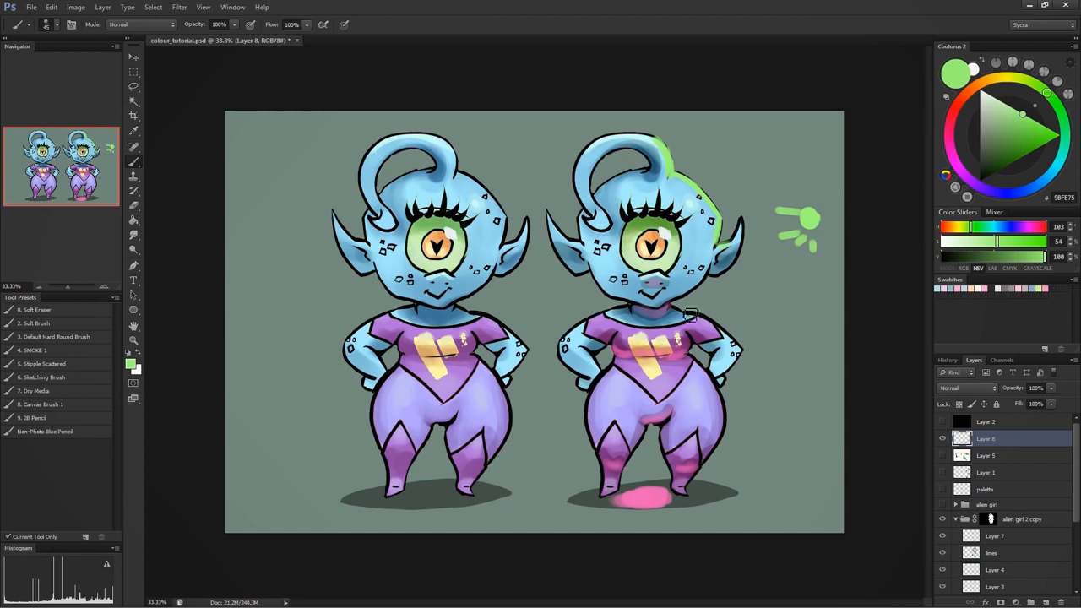
- Brush green rim light along the right alien's shoulder and outer arm, undoing the last stray stroke
{"action": "mouse_move", "coordinate": [672, 310]}
{"action": "left_mouse_down"}
{"action": "mouse_move", "coordinate": [707, 322]}
{"action": "mouse_move", "coordinate": [679, 318]}
{"action": "mouse_move", "coordinate": [727, 333]}
{"action": "mouse_move", "coordinate": [741, 365]}
{"action": "left_mouse_up"}
{"action": "key", "text": "ctrl+z"}
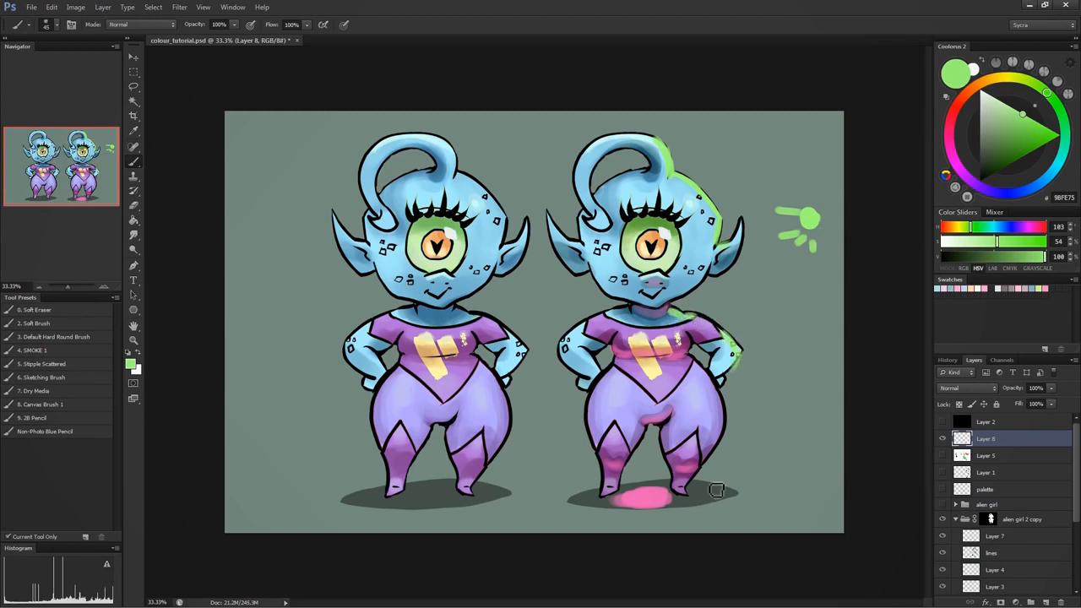